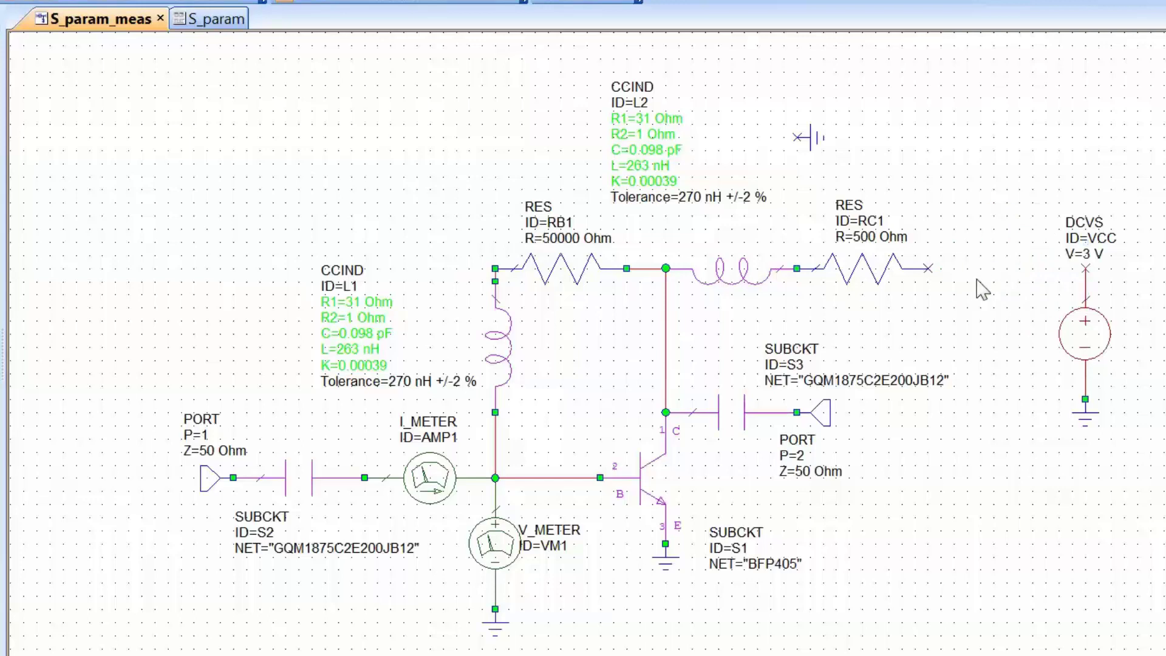
Wire resistor RC1 to the VCC source, and replace the AMP1 and VM1 meters with a direct wire from capacitor S2 to the base node
left_click(928, 268)
left_click(1085, 268)
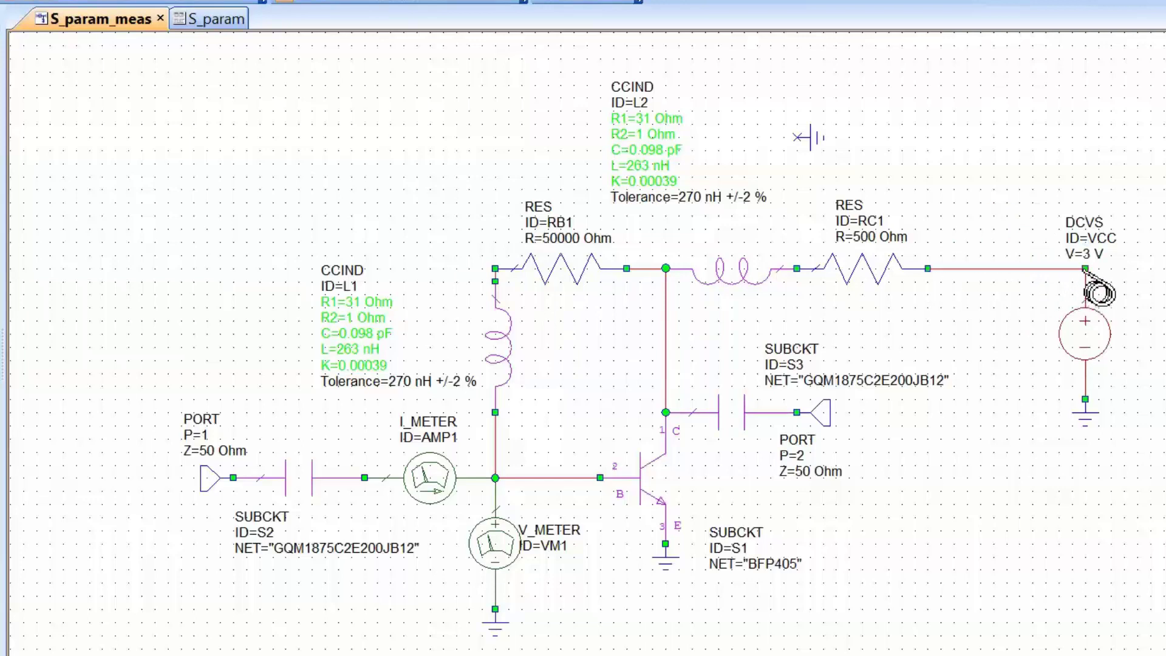
key("Delete")
left_click(364, 478)
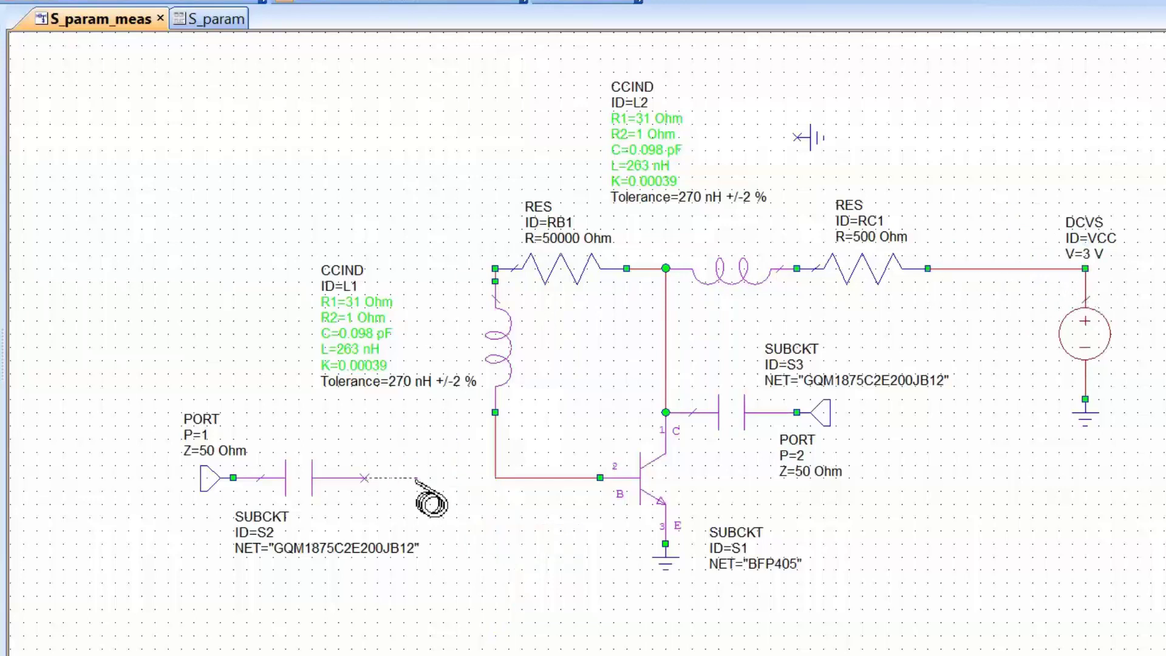
left_click(495, 478)
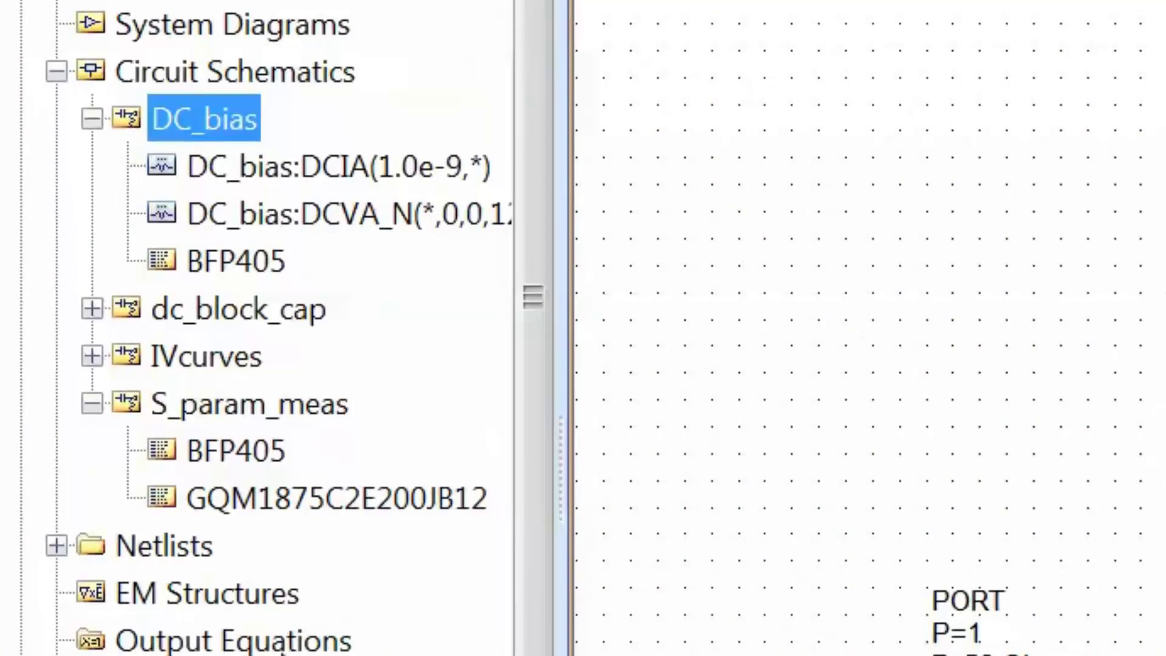
Delete the DC_bias, dc_block_cap and IVcurves circuit schematics from the project, keeping S_param_meas
key("Delete")
key("Delete")
key("Delete")
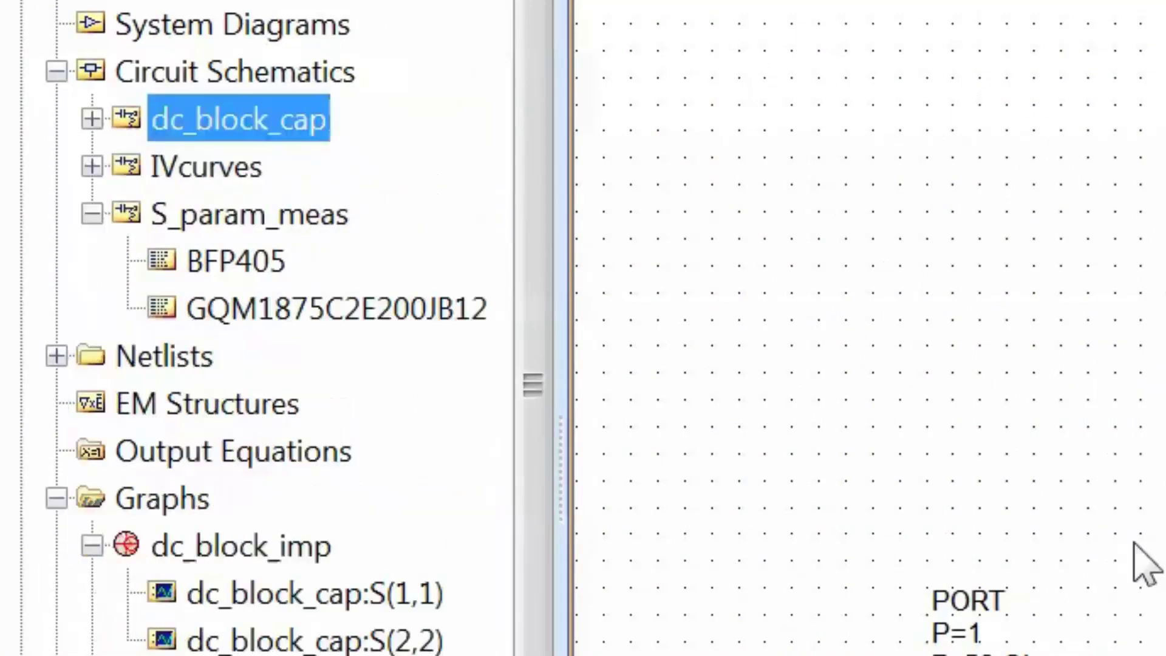
Delete the dc_block_imp, IVcurves and S_param graphs from the project
left_click(258, 443)
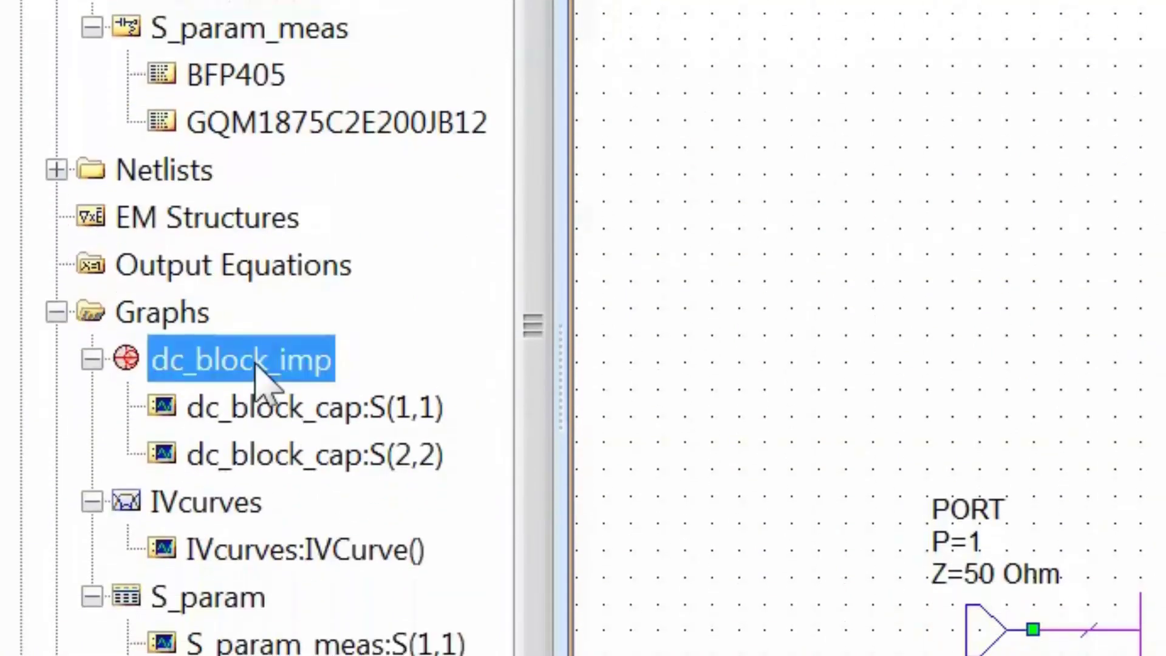
key("Delete")
key("Return")
key("Delete")
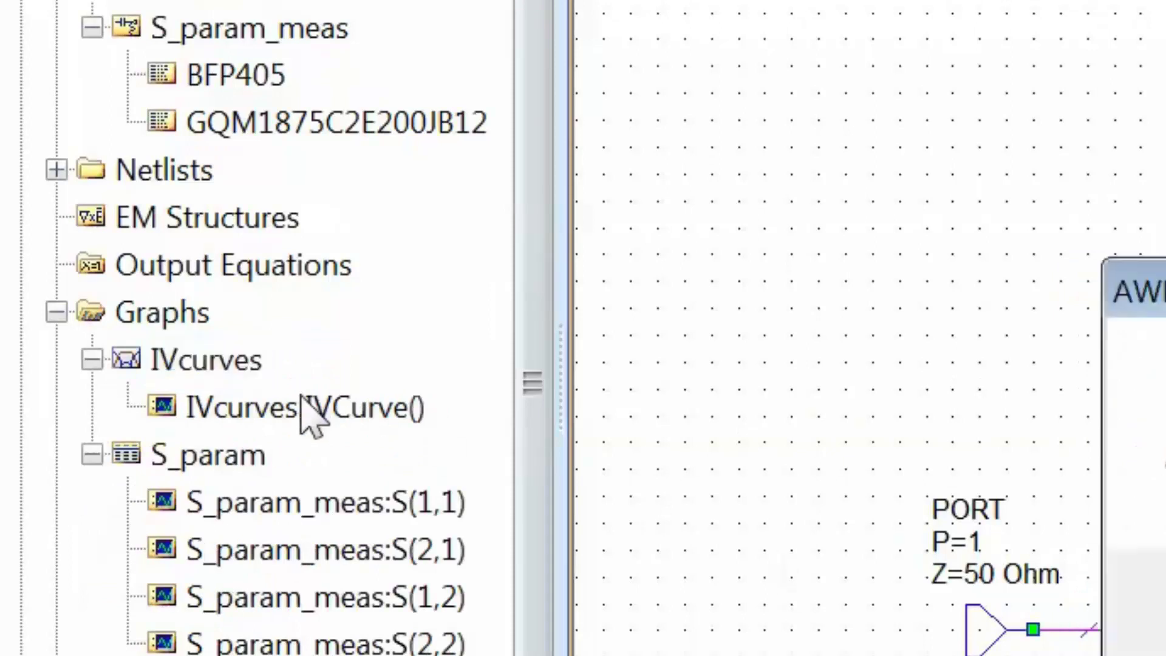
key("Return")
key("Delete")
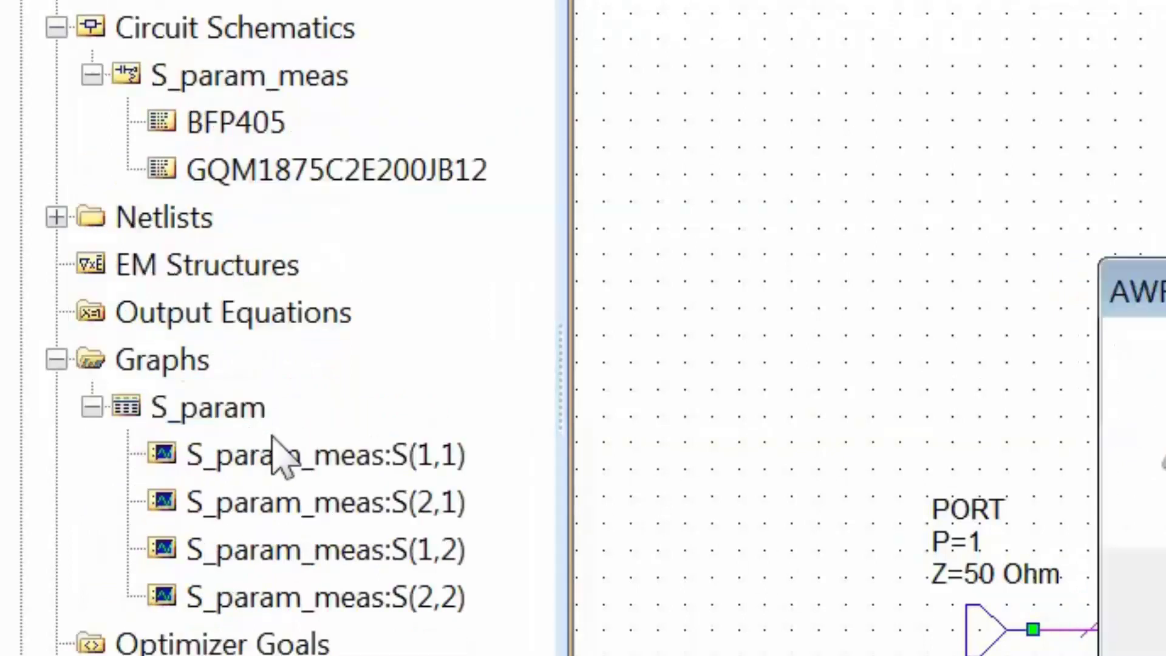
key("Return")
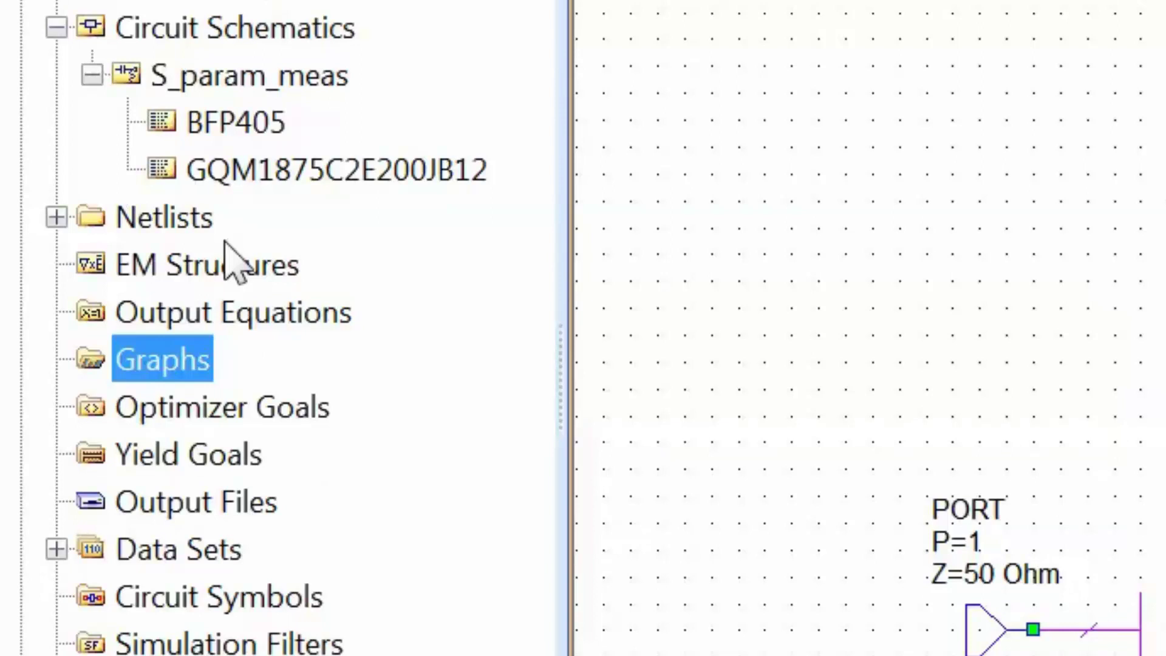
Create a new tabular graph named S_param
right_click(182, 381)
left_click(281, 393)
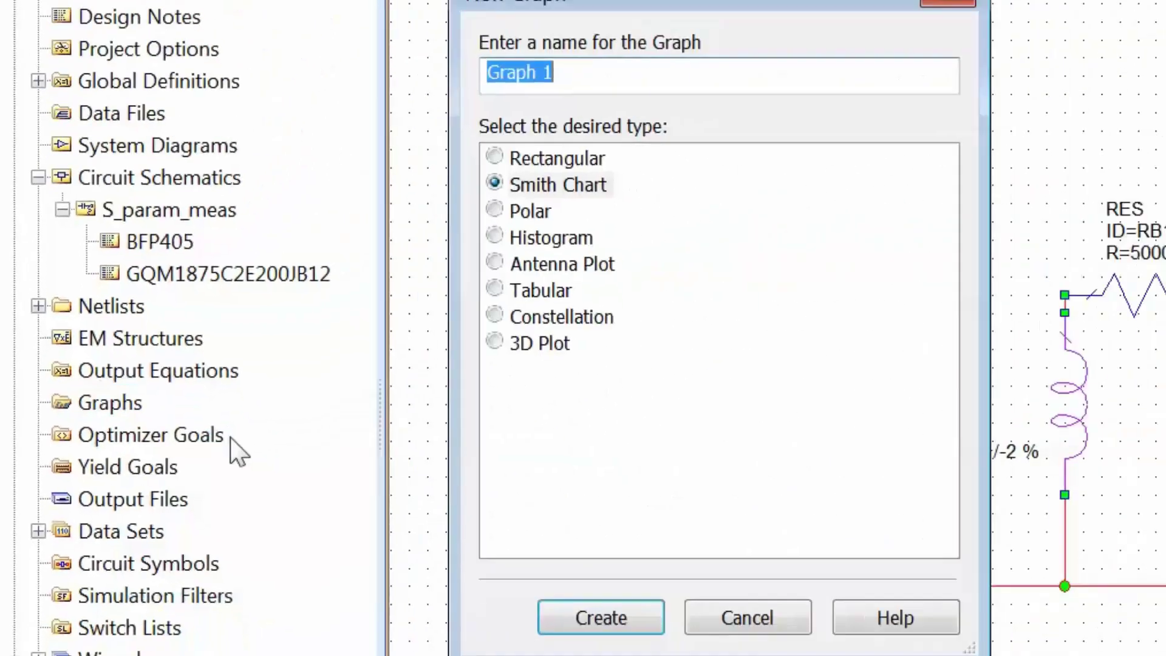
left_click(455, 302)
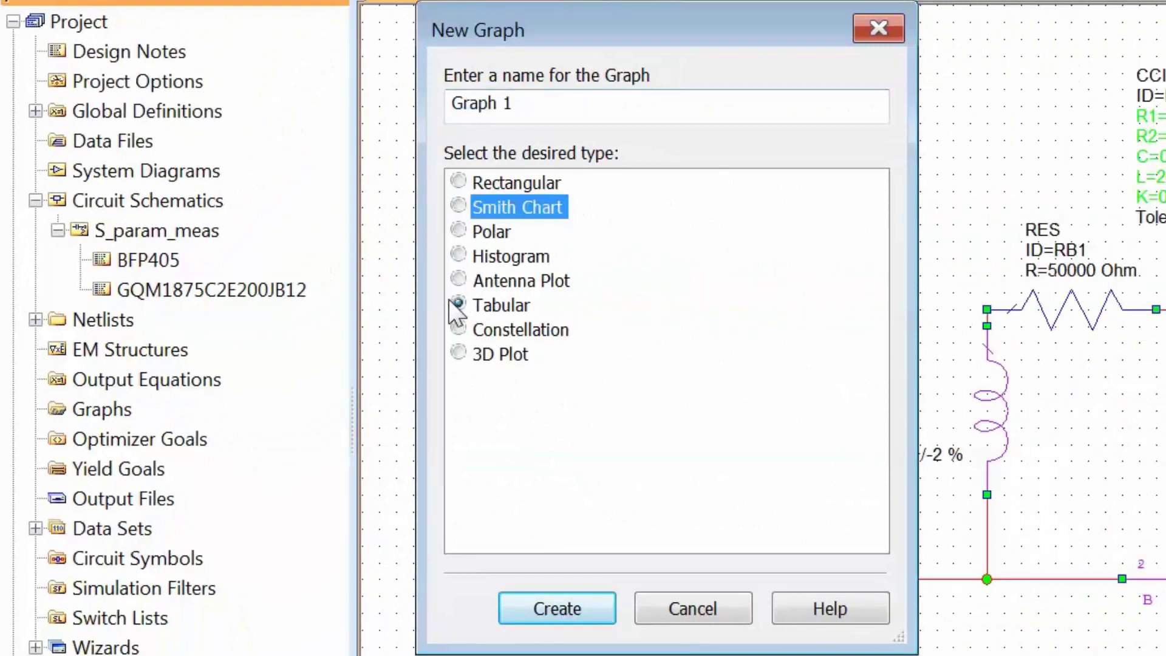
type("S_para")
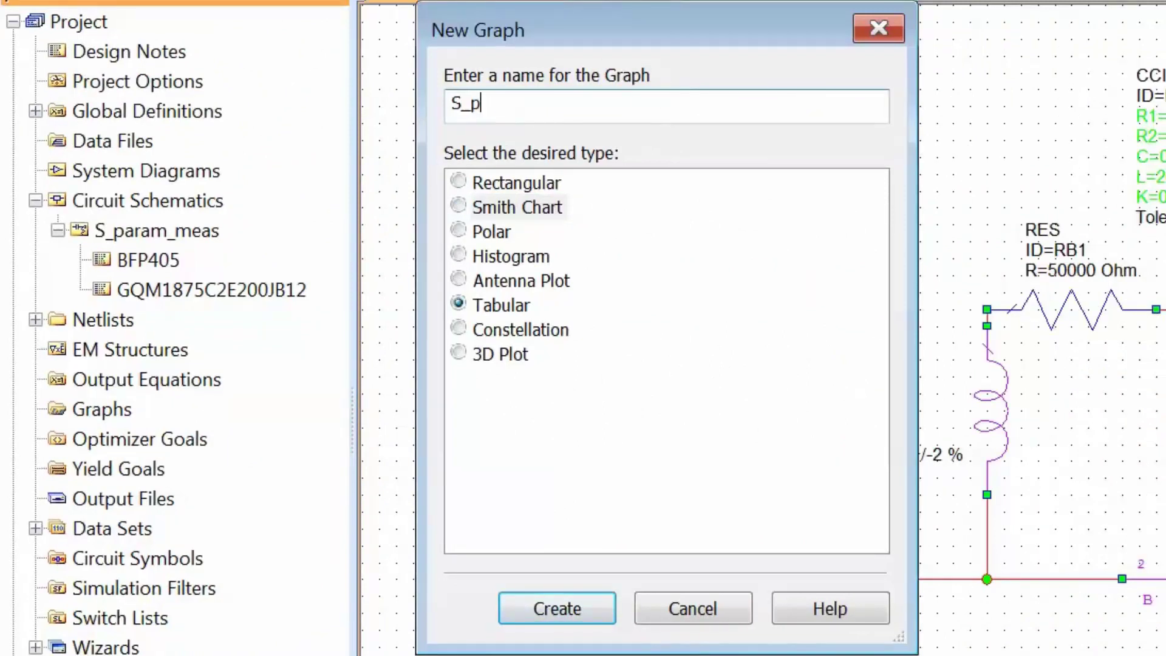
type("m")
key("Return")
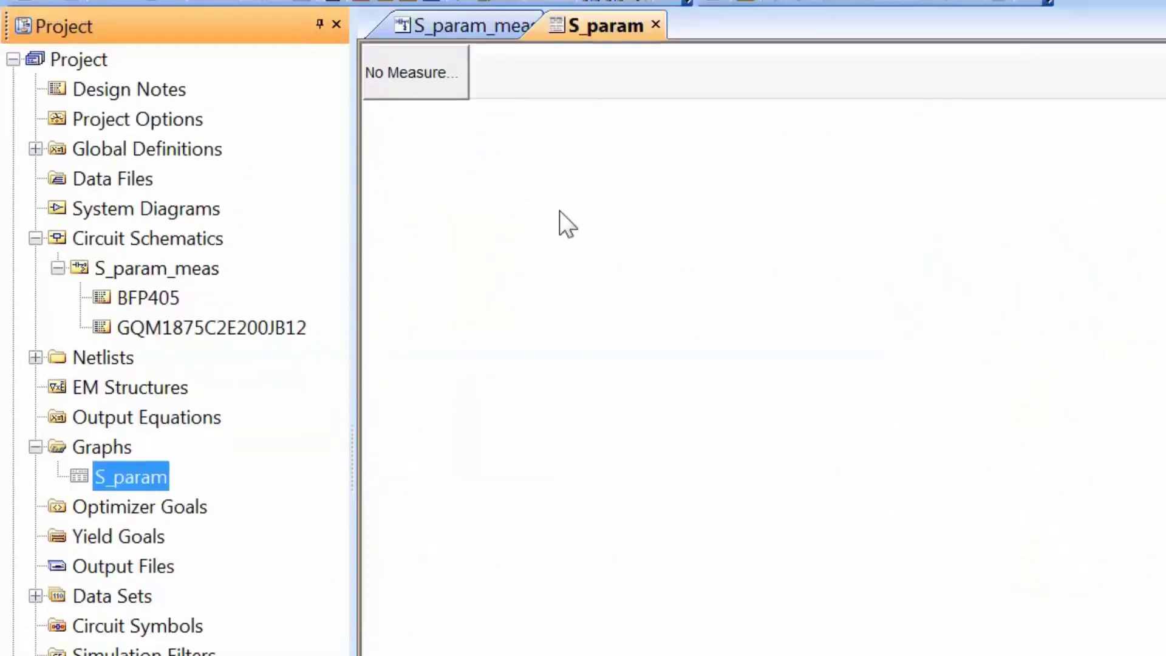
Add complex S(1,1) and S(2,1) port-parameter measurements of S_param_meas to the S_param table
right_click(558, 161)
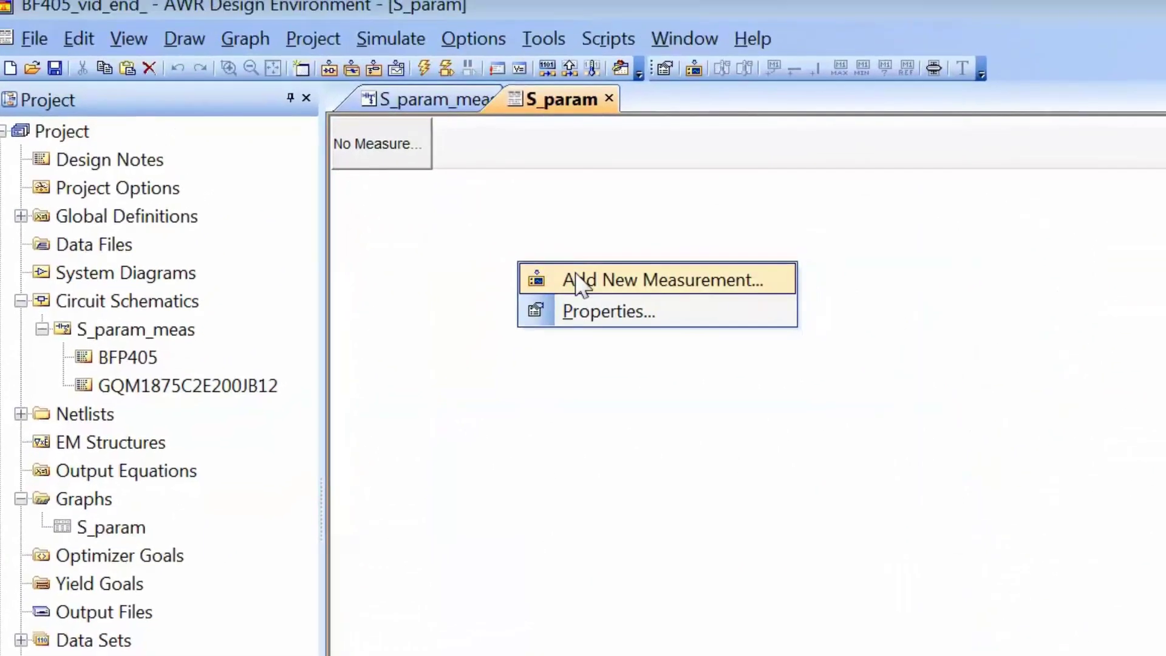
left_click(559, 259)
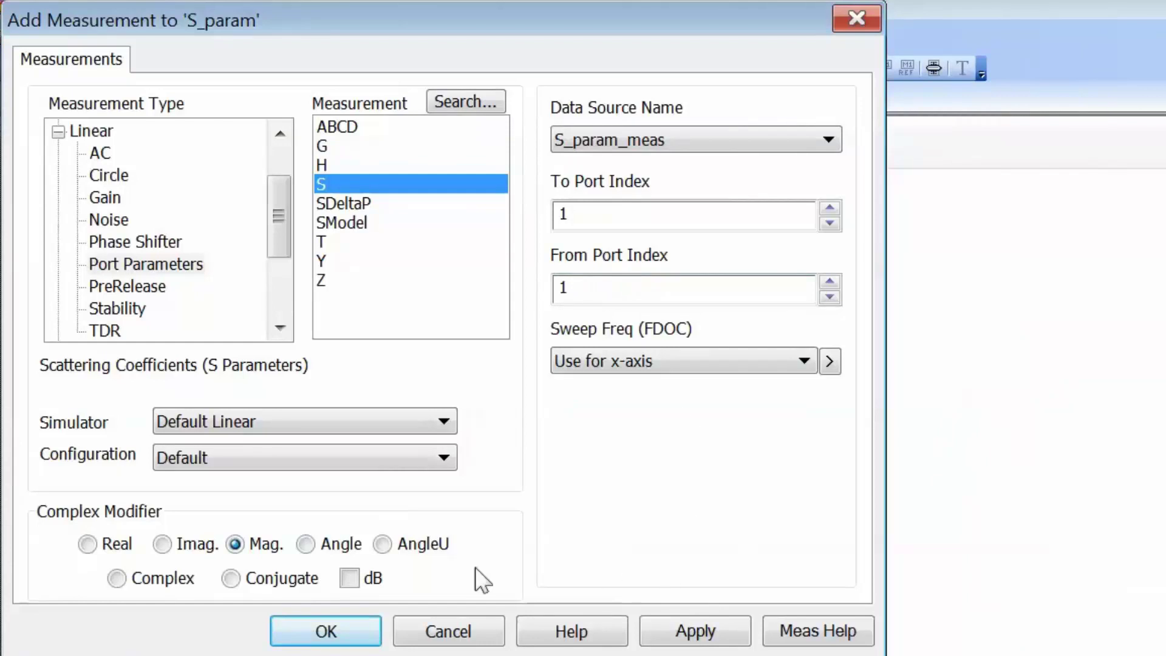
left_click(115, 579)
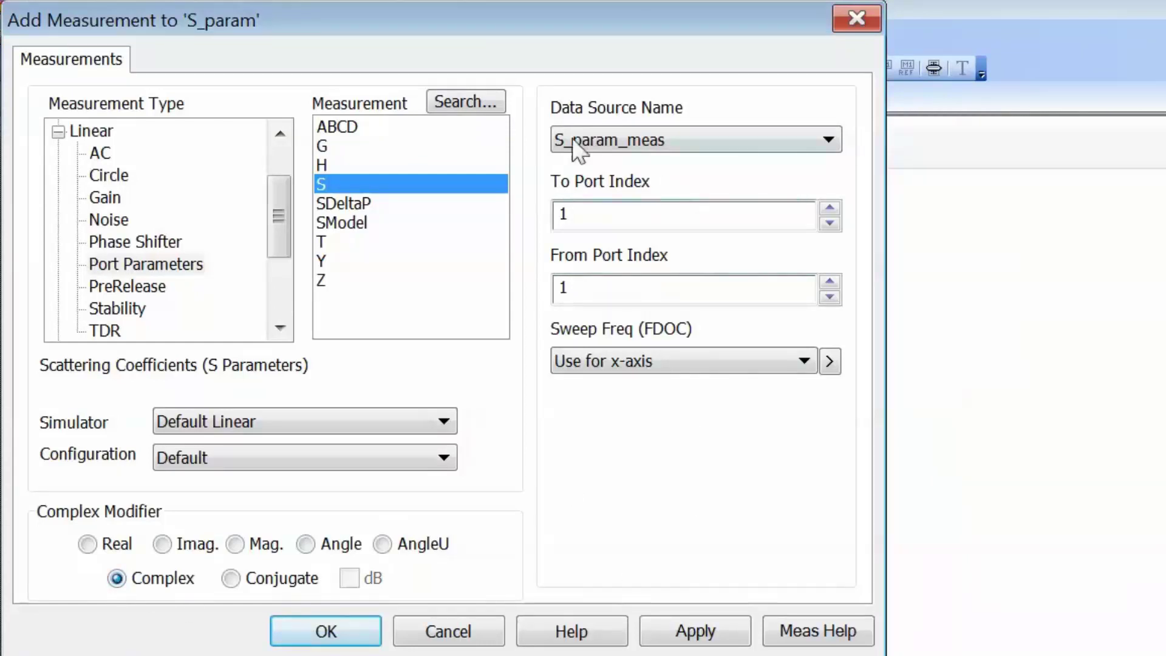
left_click(695, 631)
left_click(830, 207)
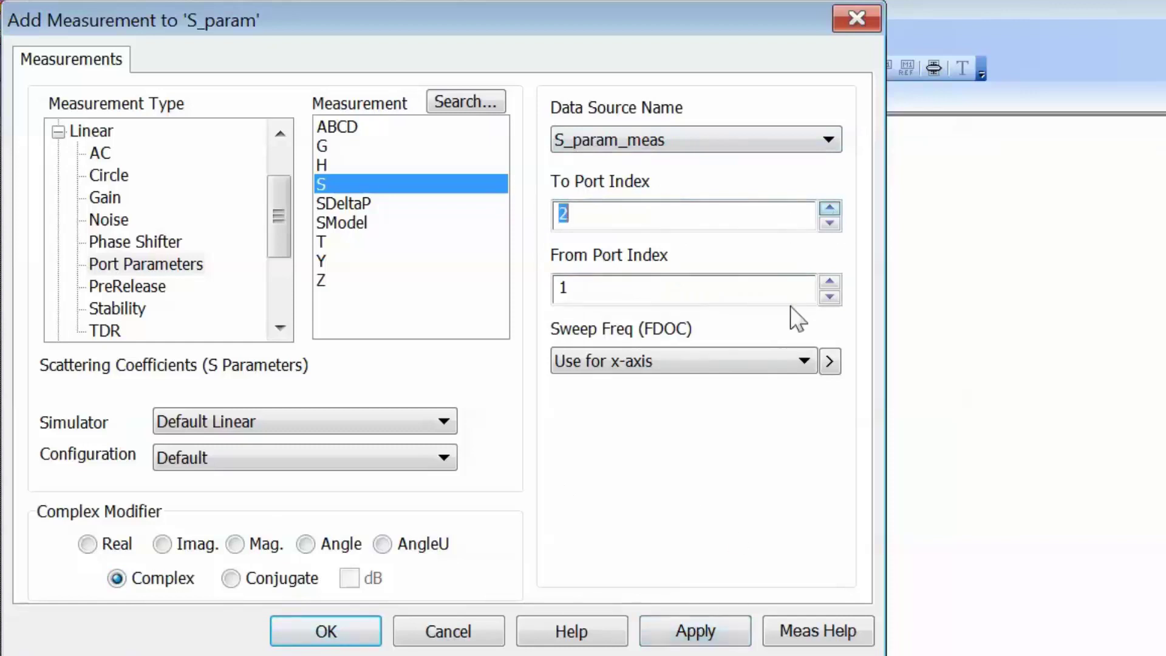
left_click(692, 628)
Add complex S(1,2) and S(2,2) measurements of S_param_meas to the table and finish adding measurements
left_click(830, 223)
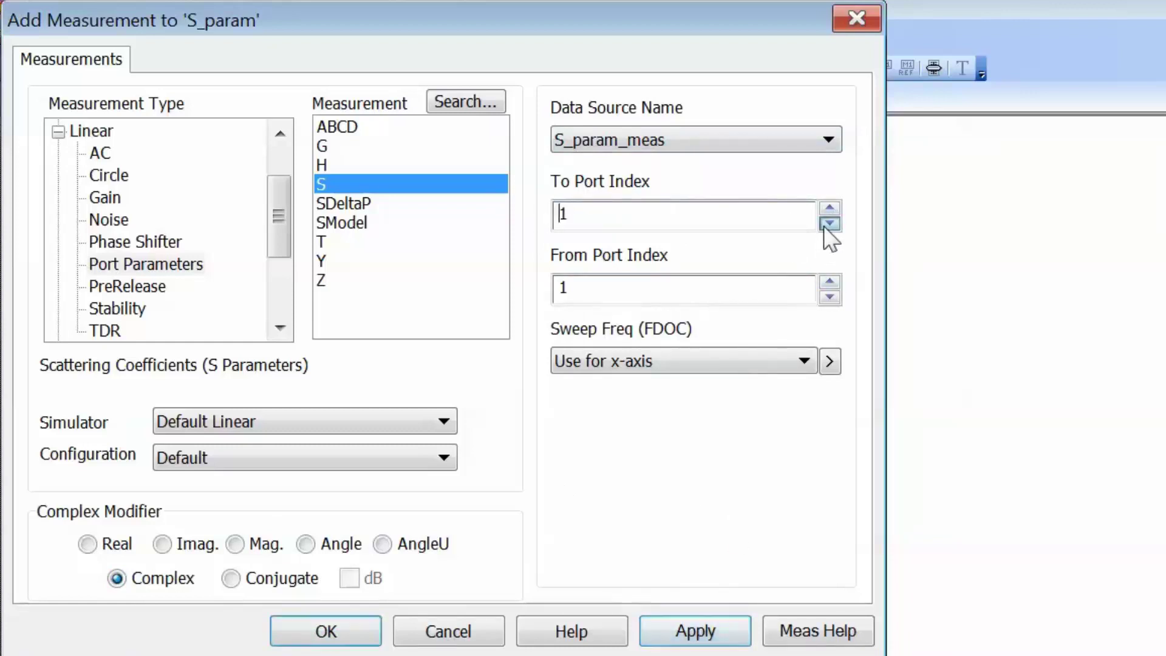
left_click(830, 297)
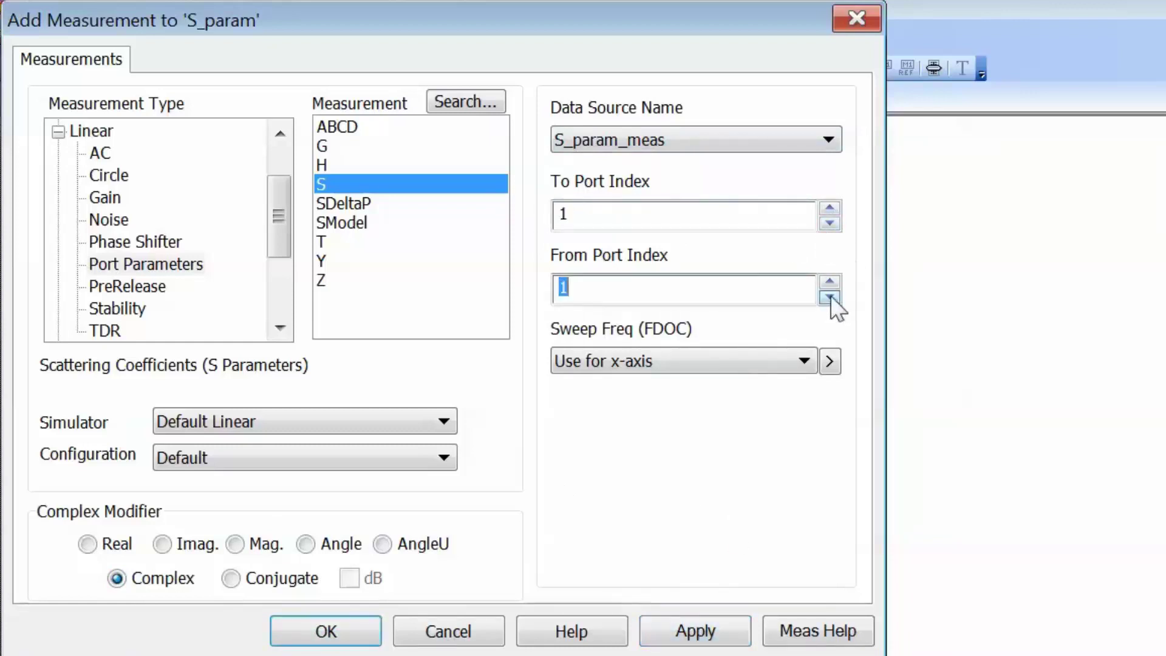
type("2")
left_click(729, 630)
left_click(830, 208)
left_click(690, 630)
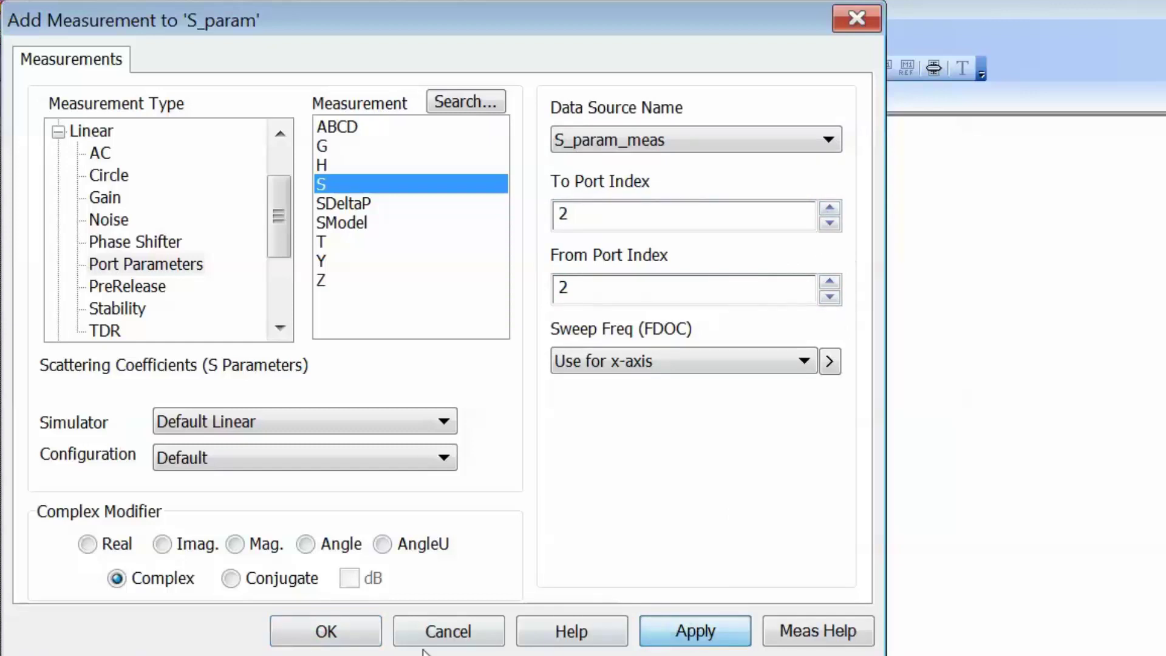
left_click(338, 631)
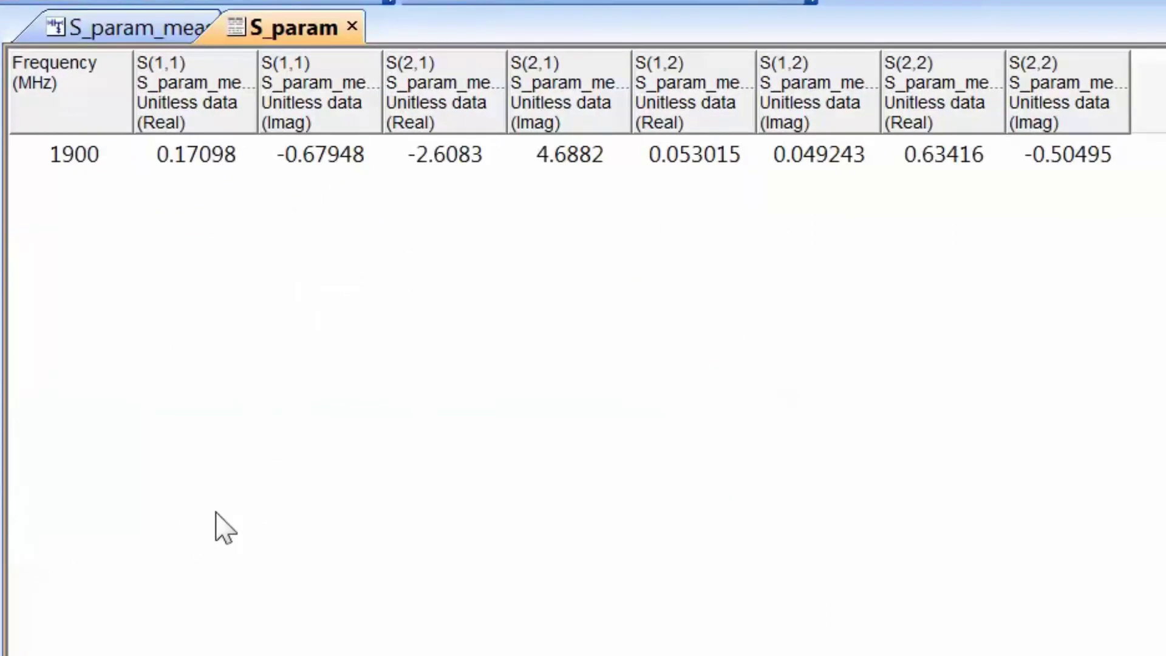
Set the S_param table's complex display format to Magnitude/Angle
right_click(322, 205)
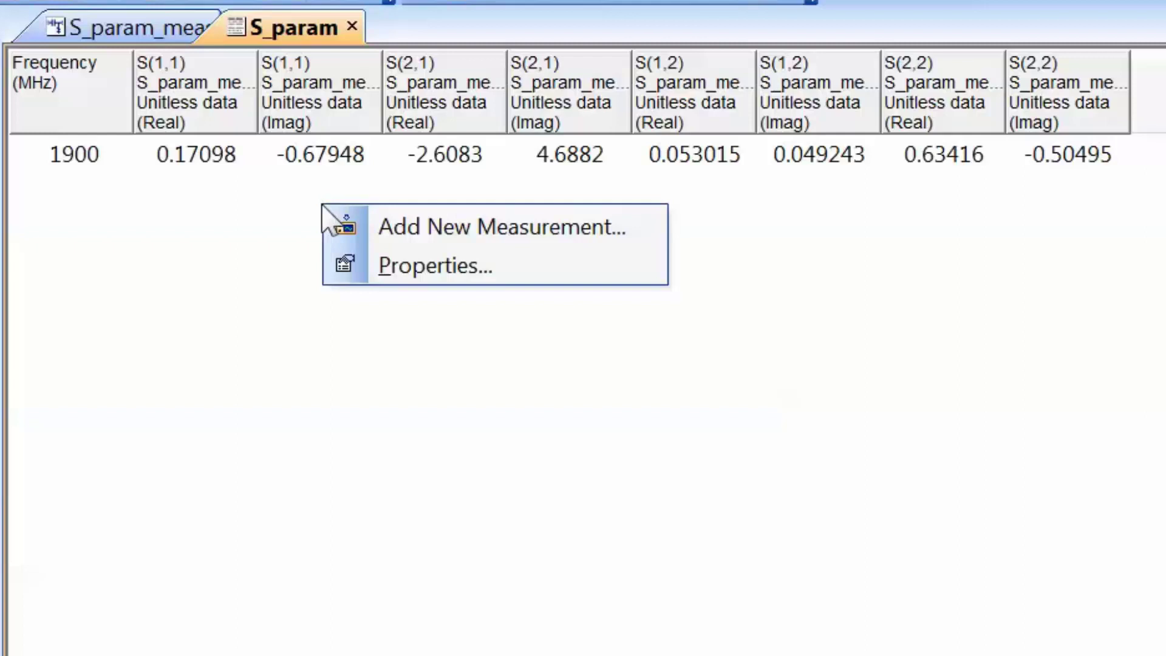
left_click(422, 267)
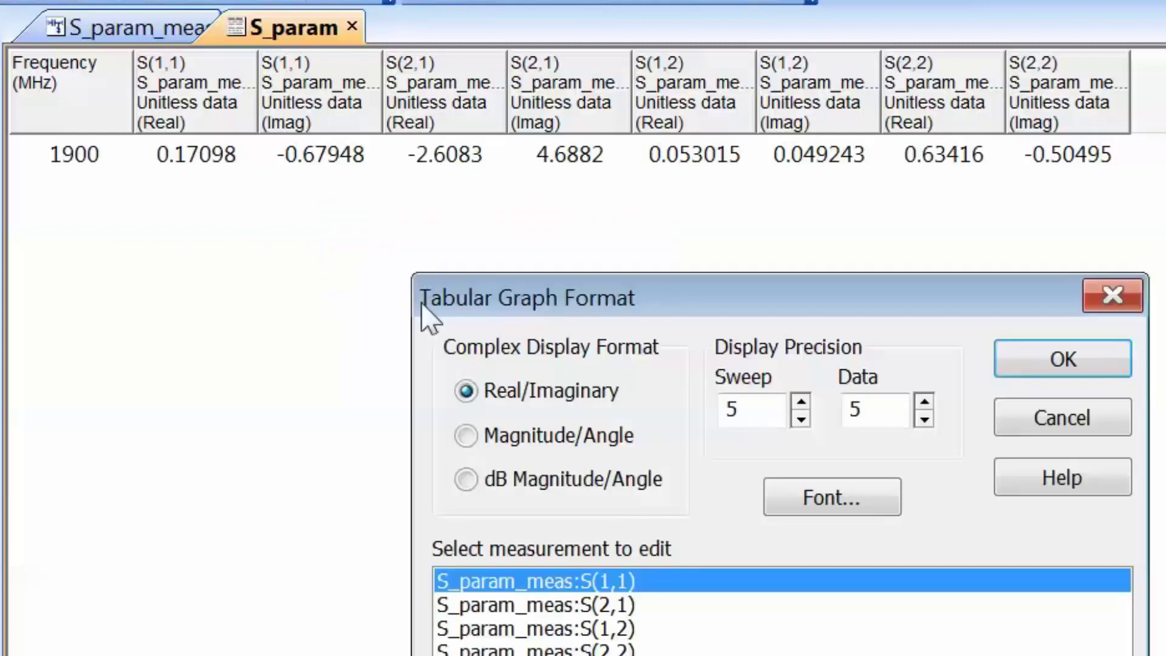
left_click(468, 437)
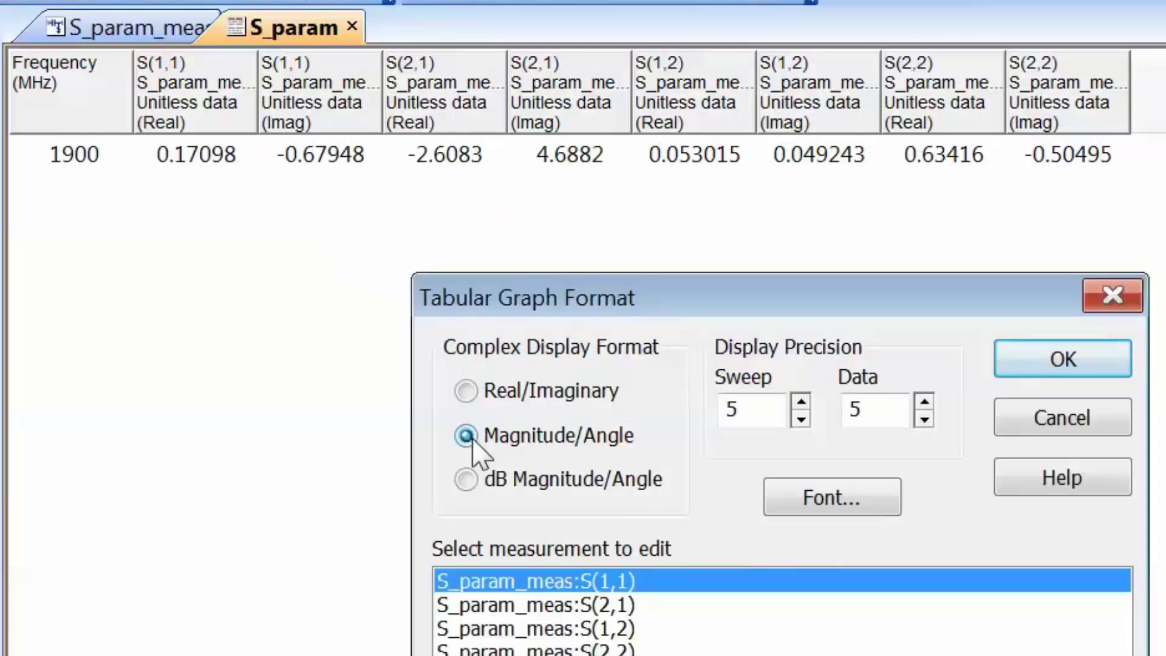
left_click(1038, 358)
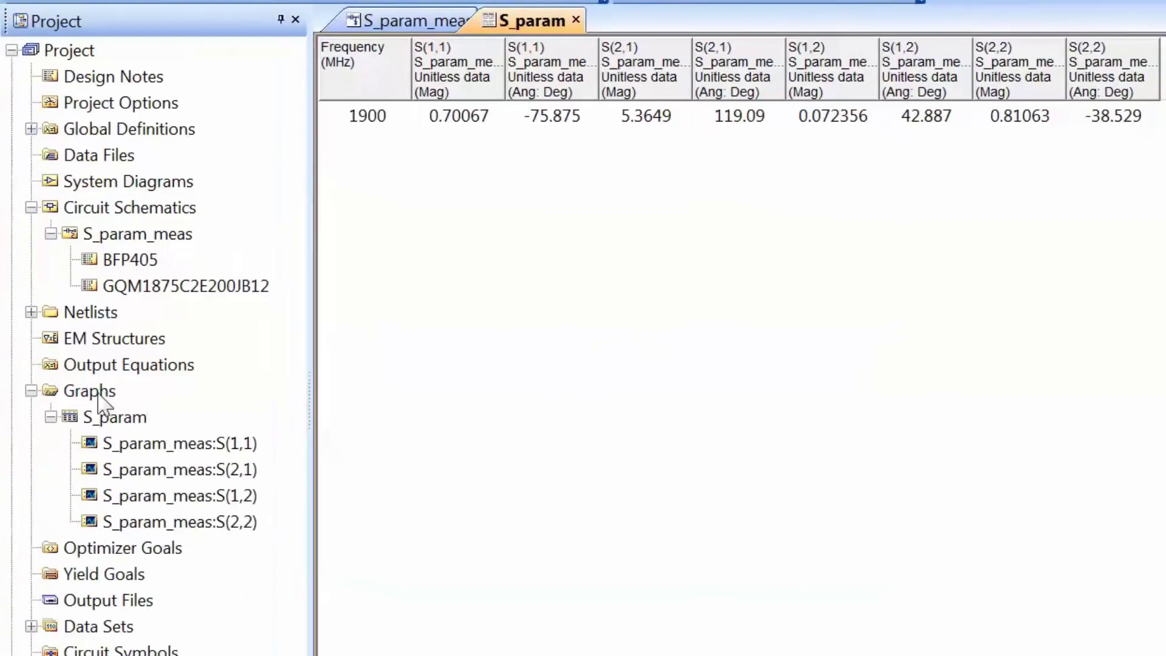
Create a new polar graph named S21_vs_freq
right_click(99, 395)
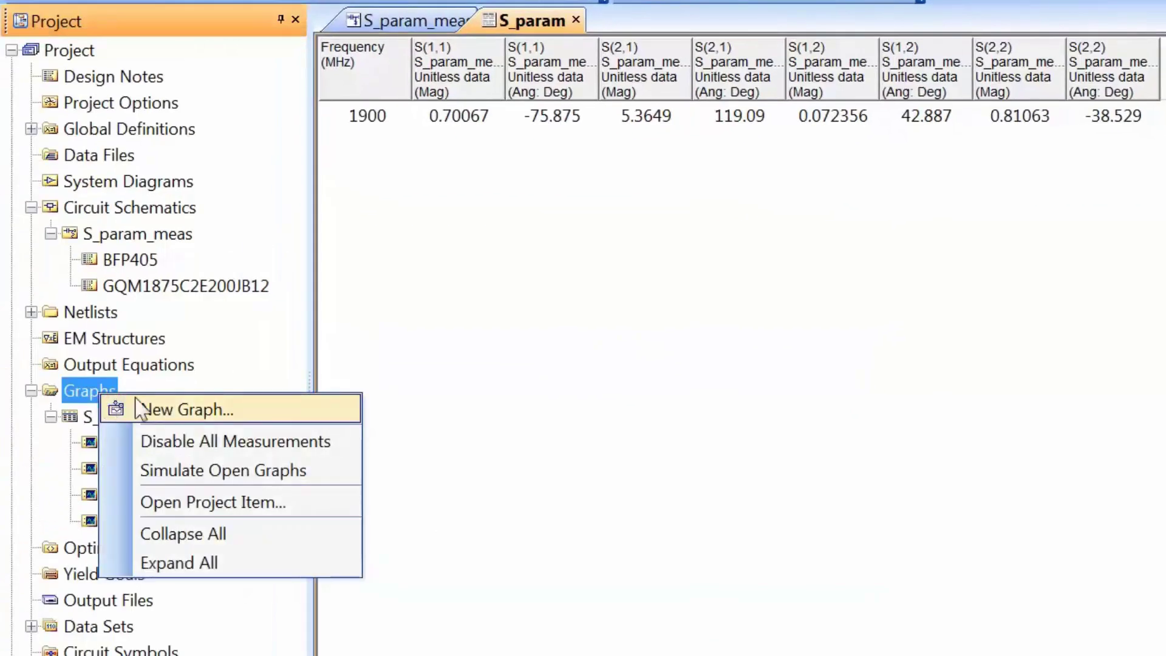
left_click(112, 406)
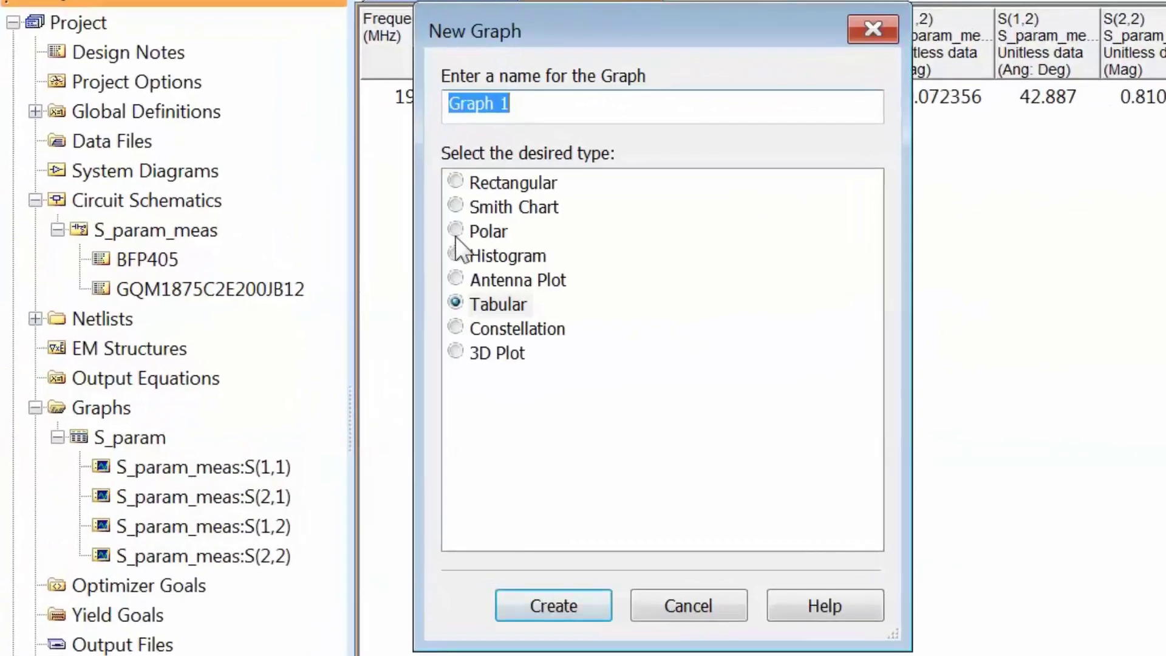
left_click(423, 233)
left_click_drag(528, 104, 402, 114)
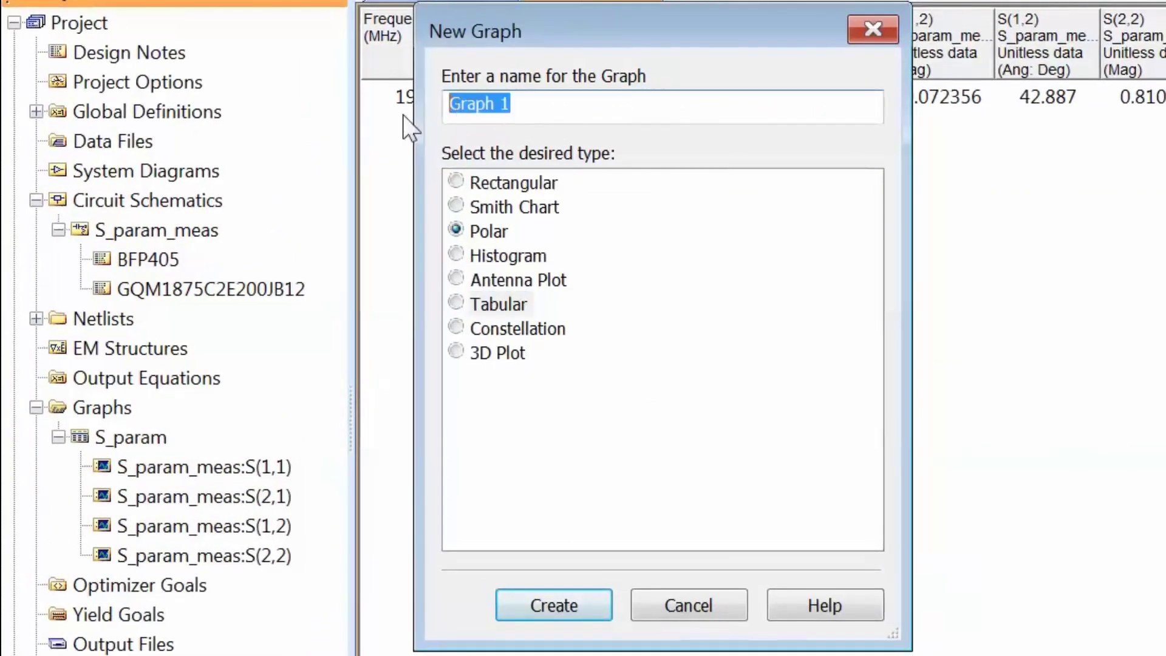
type("S21_vs")
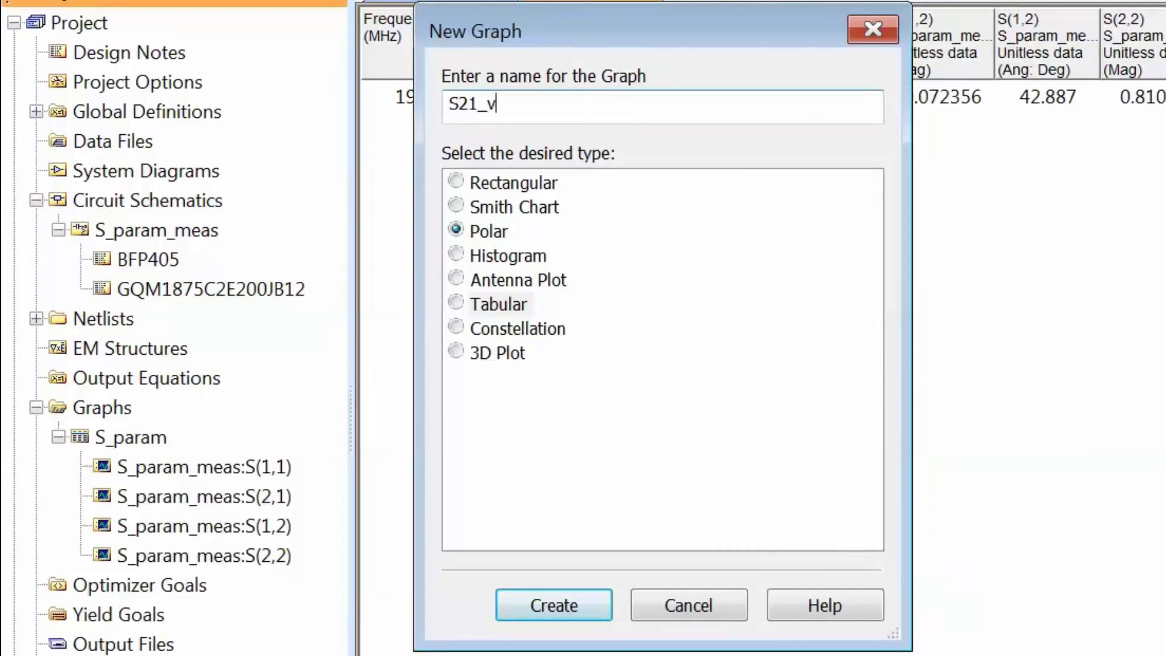
type("_freq")
key("Return")
Replace the project frequency range with a linear sweep from 0.1 to 4 GHz in 0.2 GHz steps
double_click(137, 82)
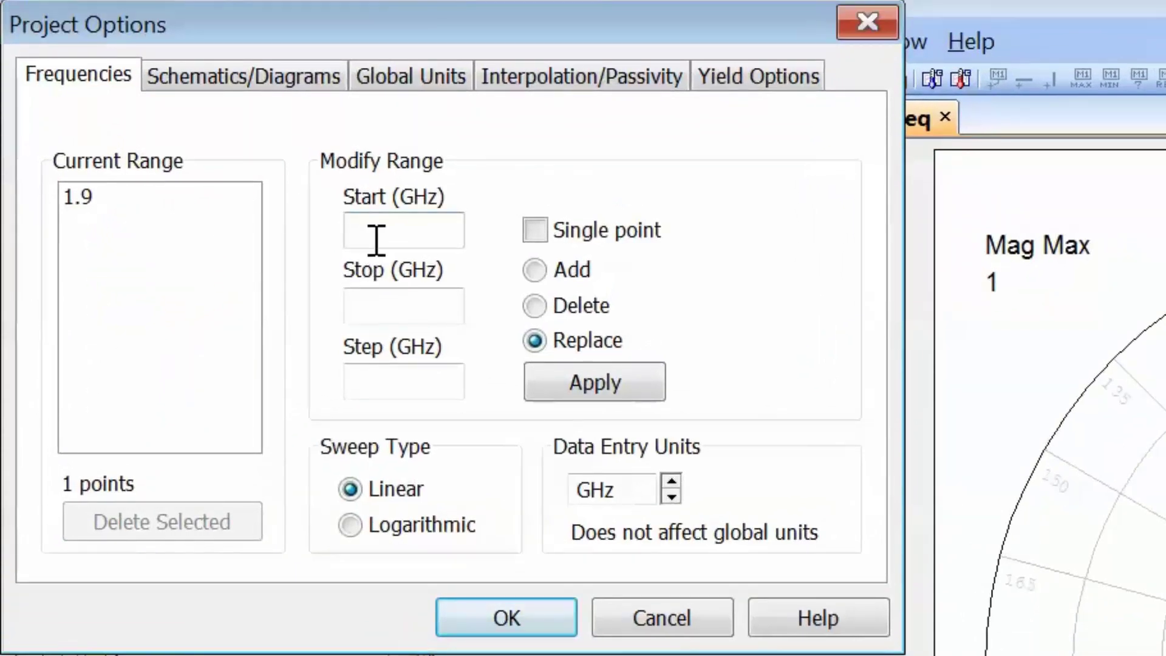
left_click(390, 239)
type("0.1")
left_click(463, 313)
type("4")
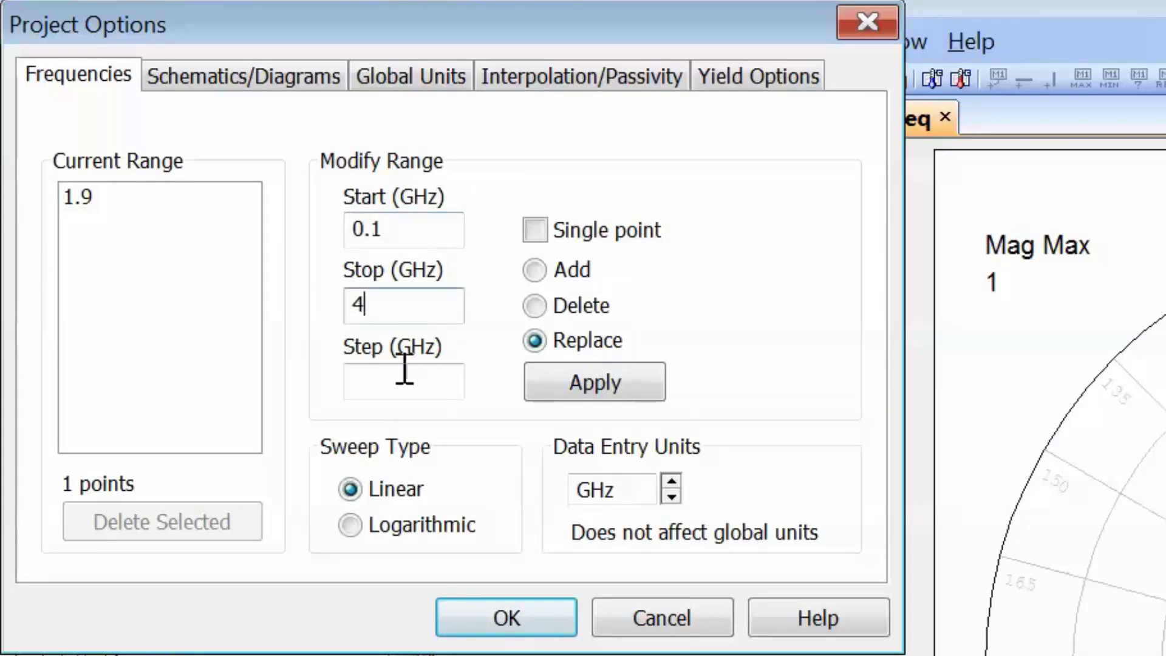
left_click(401, 377)
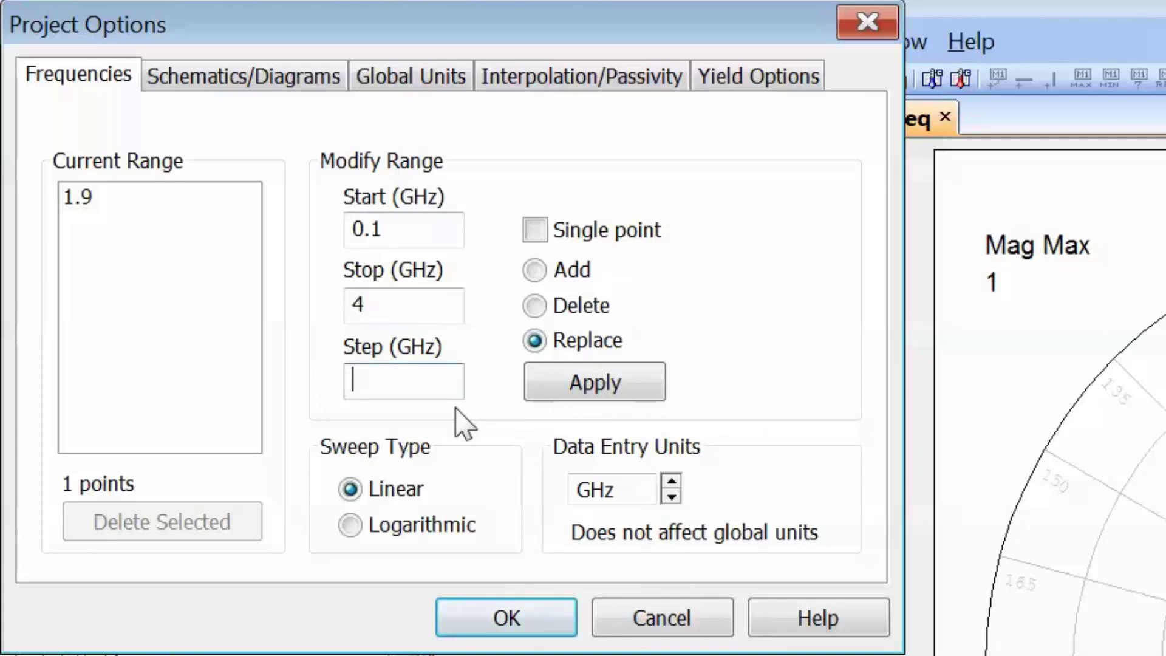
type("0.2")
left_click(598, 391)
left_click(509, 618)
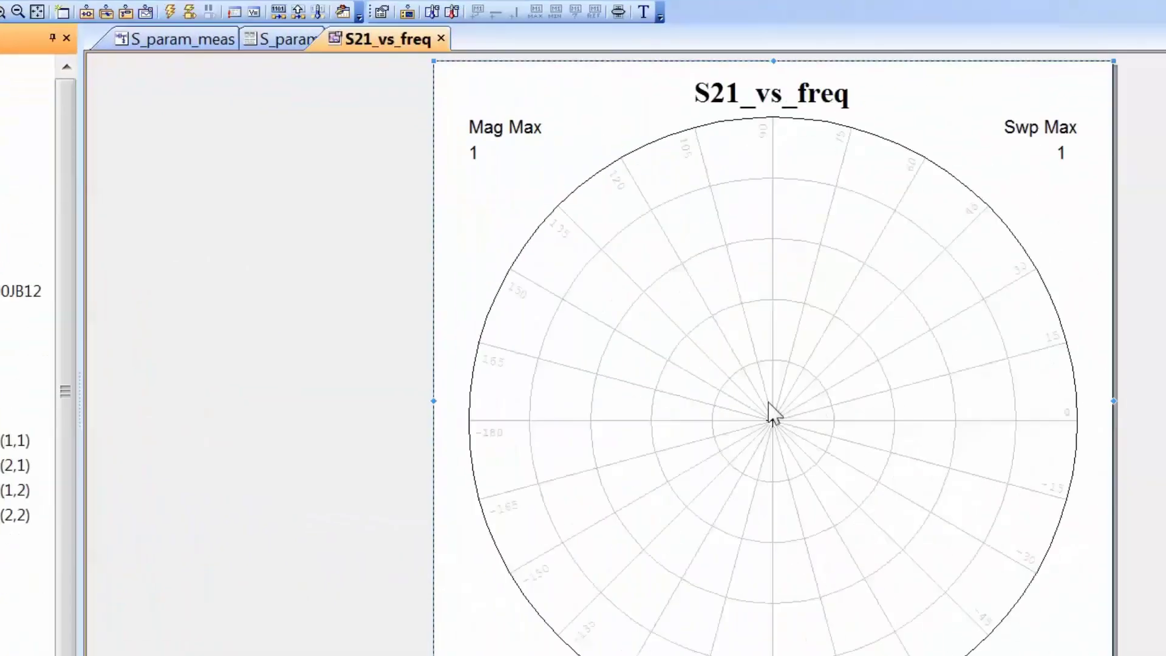
Add a complex S(2,1) measurement of S_param_meas to the S21_vs_freq polar graph
right_click(769, 403)
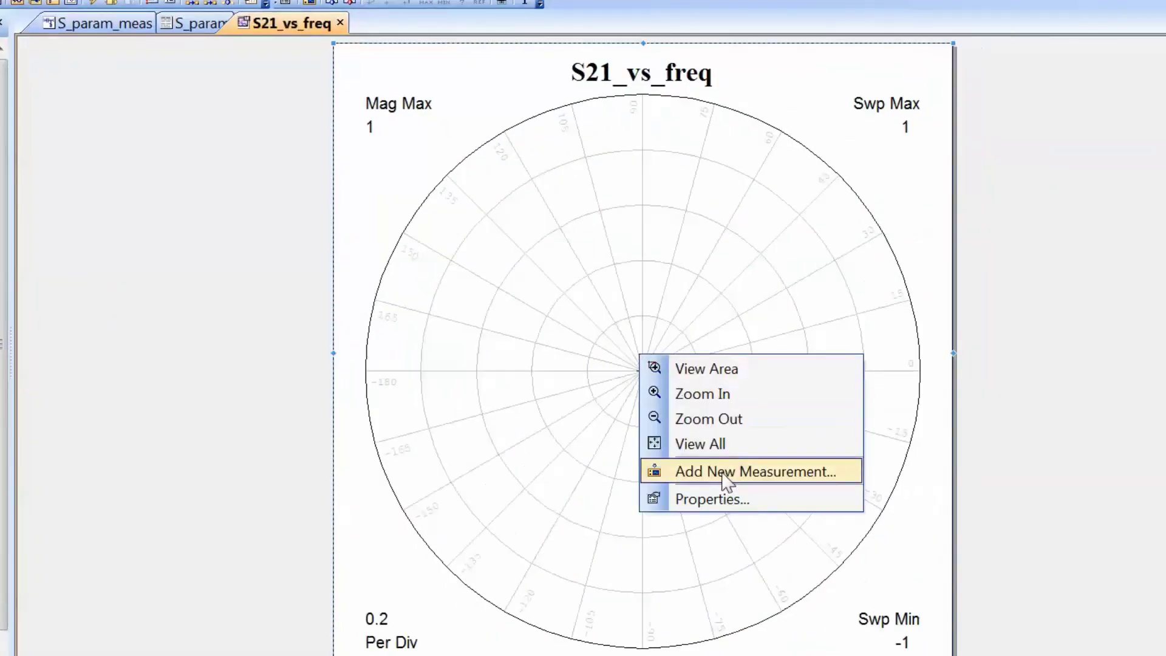
left_click(727, 471)
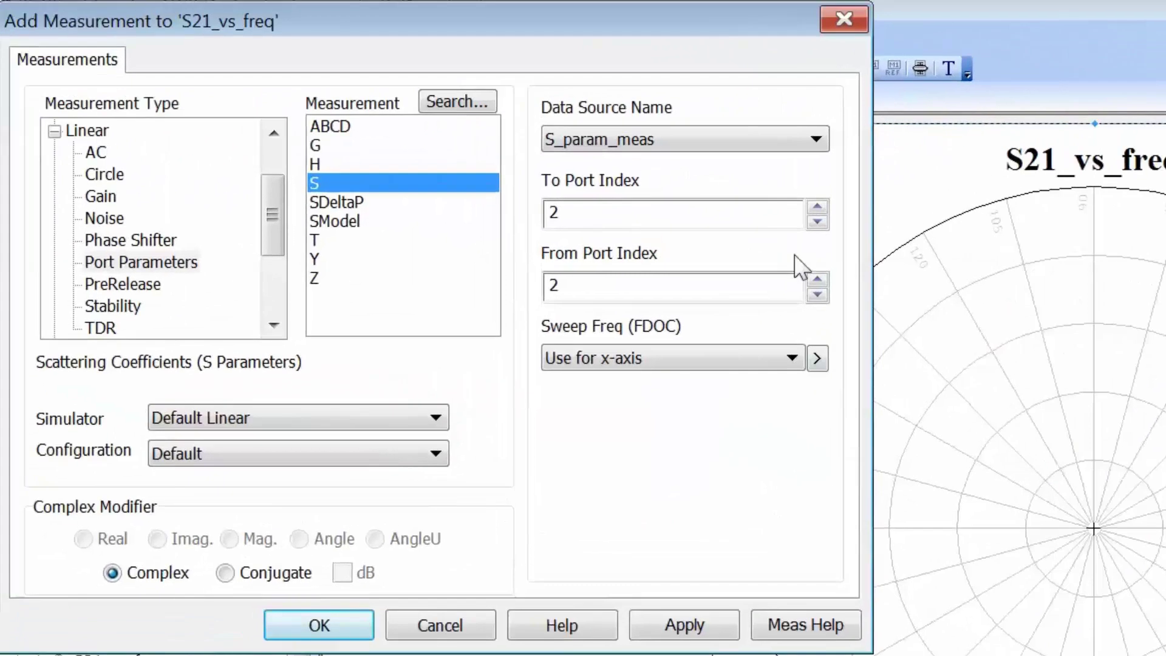
left_click(818, 295)
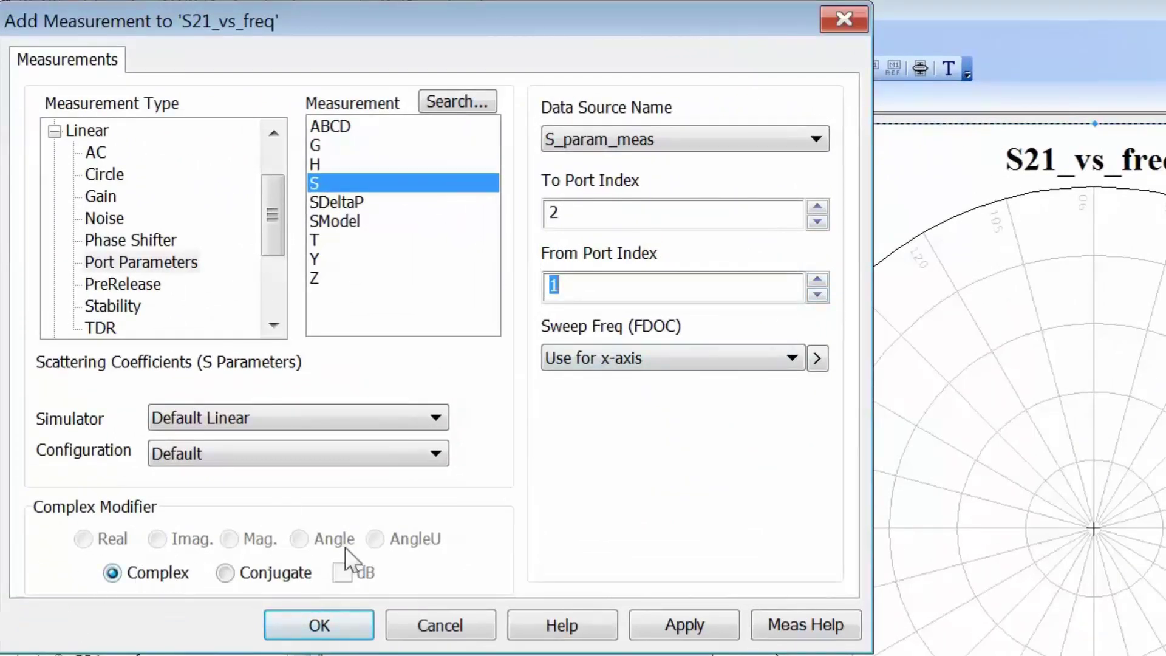
left_click(693, 620)
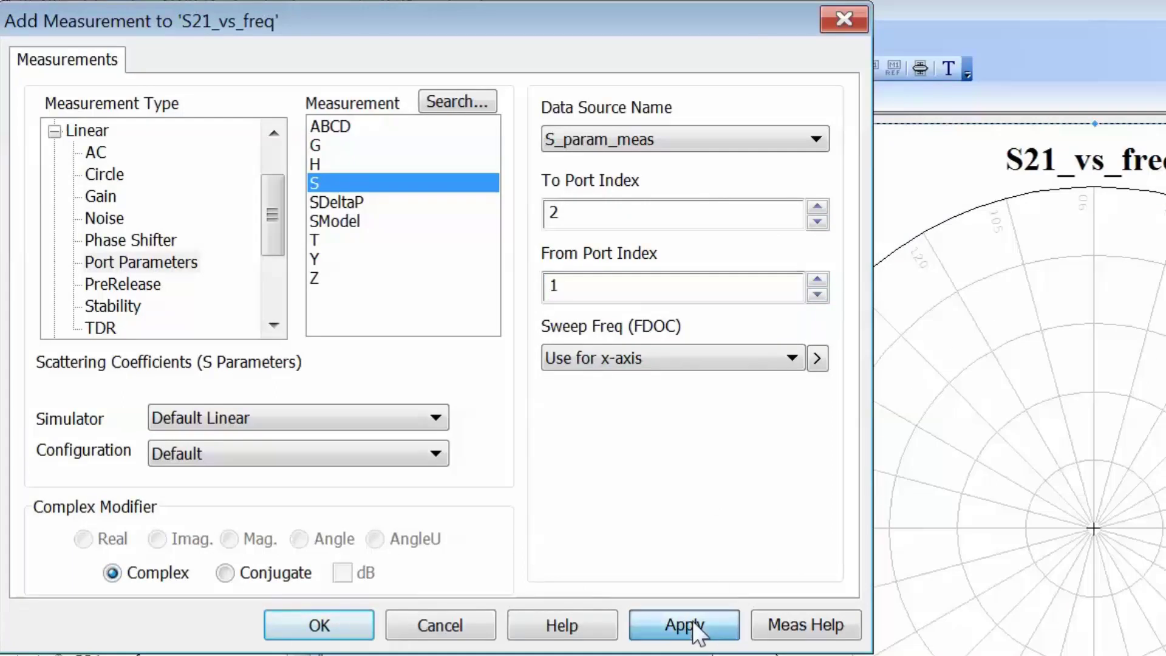
left_click(330, 626)
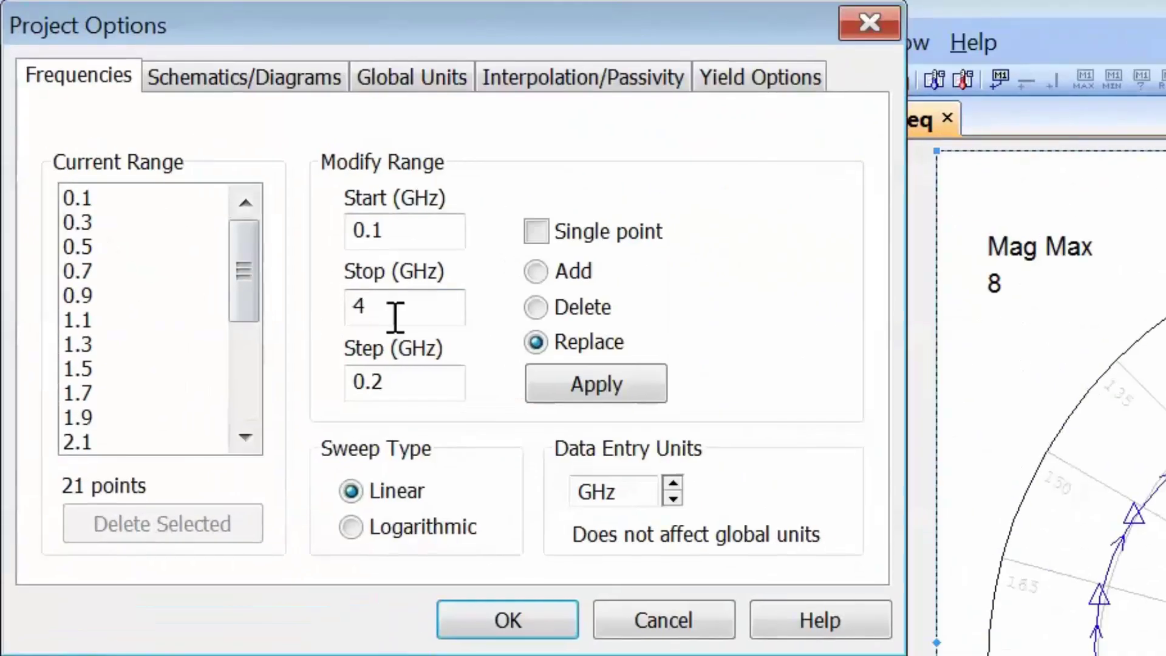
Extend the project frequency sweep's stop to 6 GHz, replacing the current range, and rerun the simulation
double_click(395, 317)
type("6")
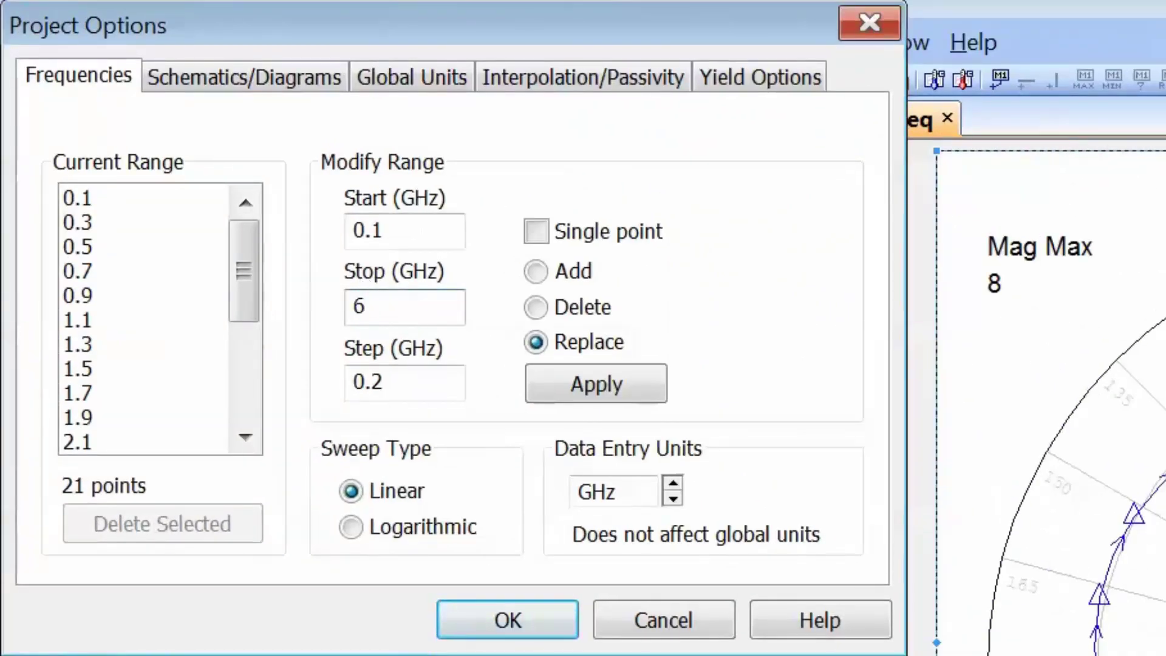
left_click(610, 394)
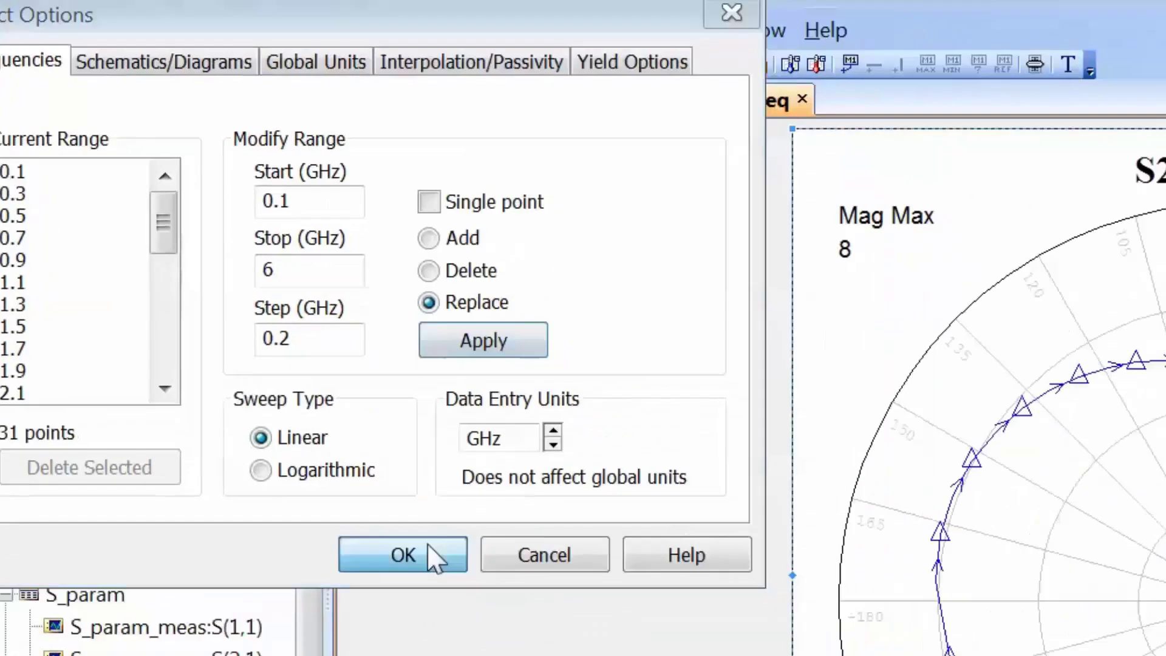
left_click(428, 543)
left_click(88, 13)
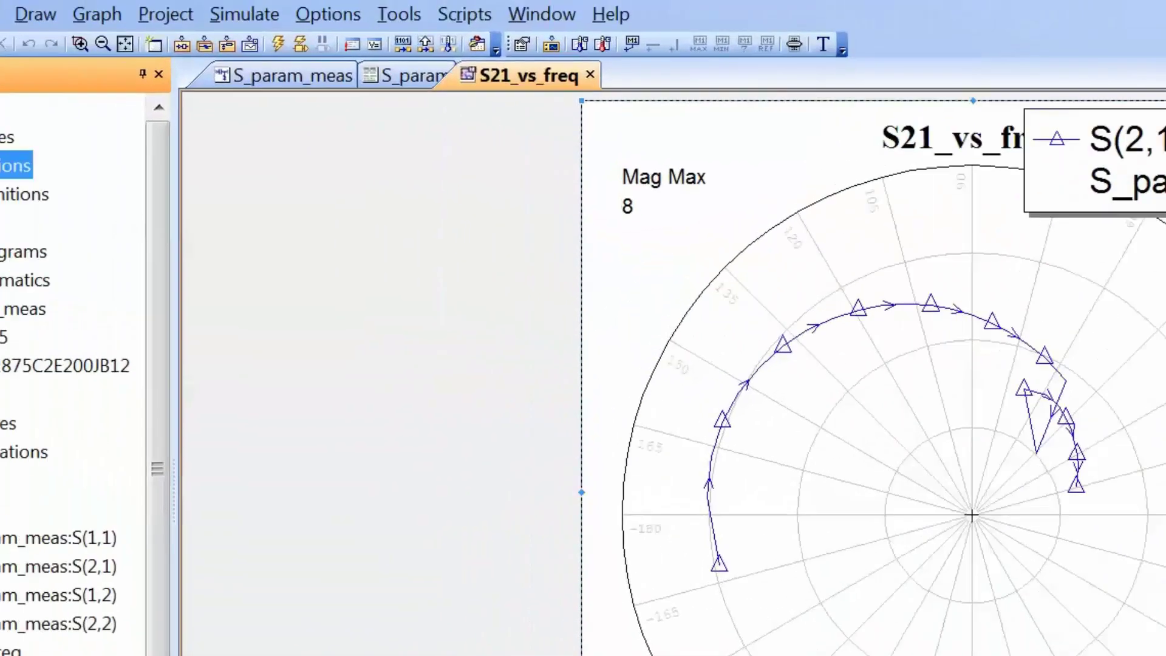
Replace the project frequency range with the single point 1.9 GHz, then re-simulate to view the S_param table
double_click(36, 165)
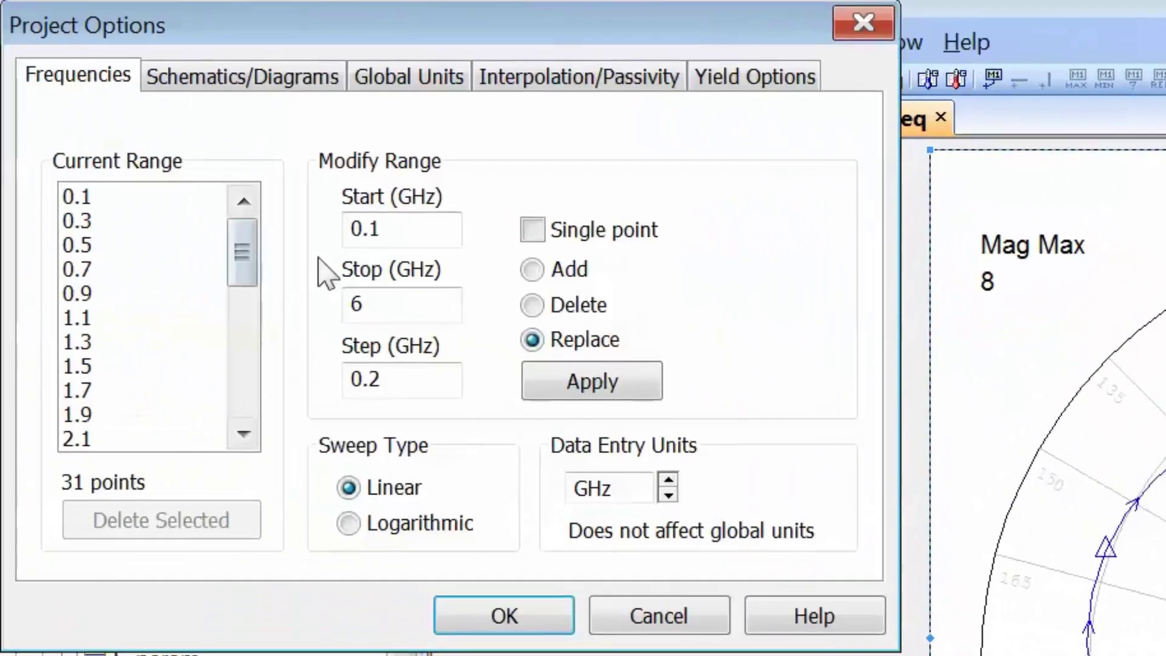
double_click(383, 229)
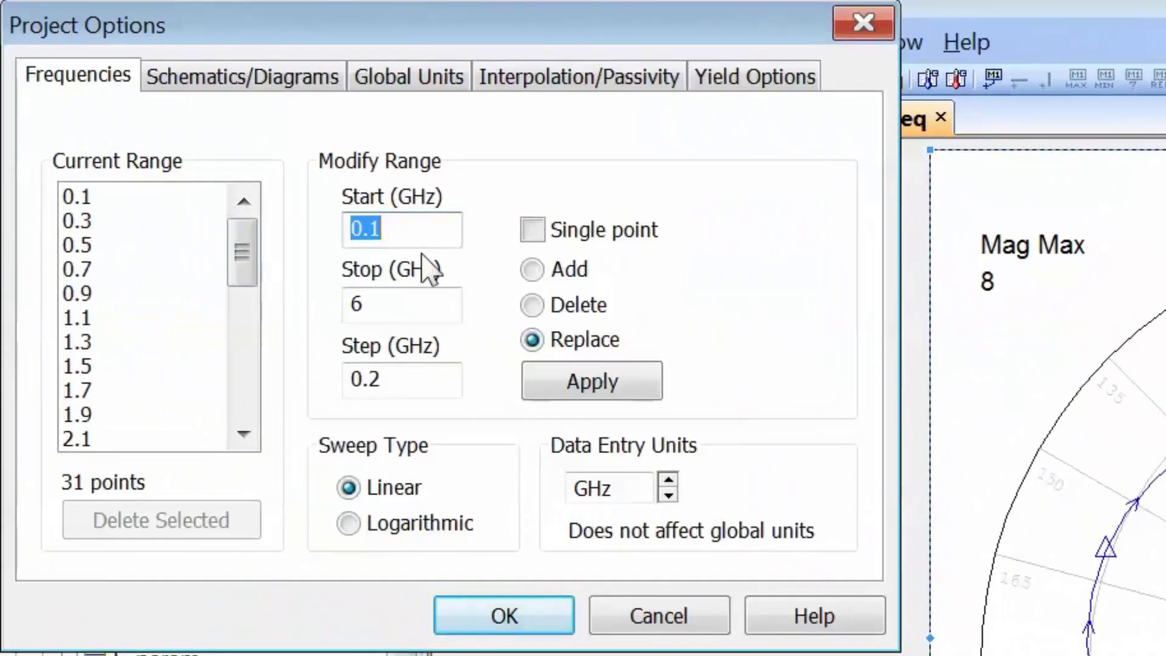
key("BackSpace")
type("1.9")
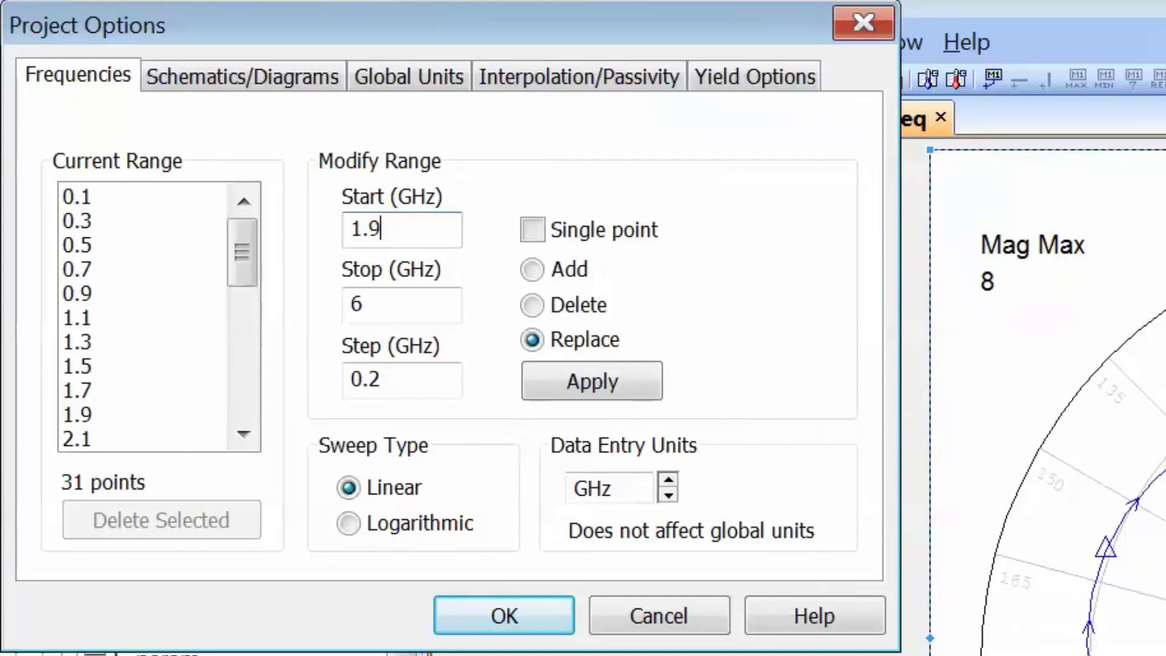
left_click(533, 231)
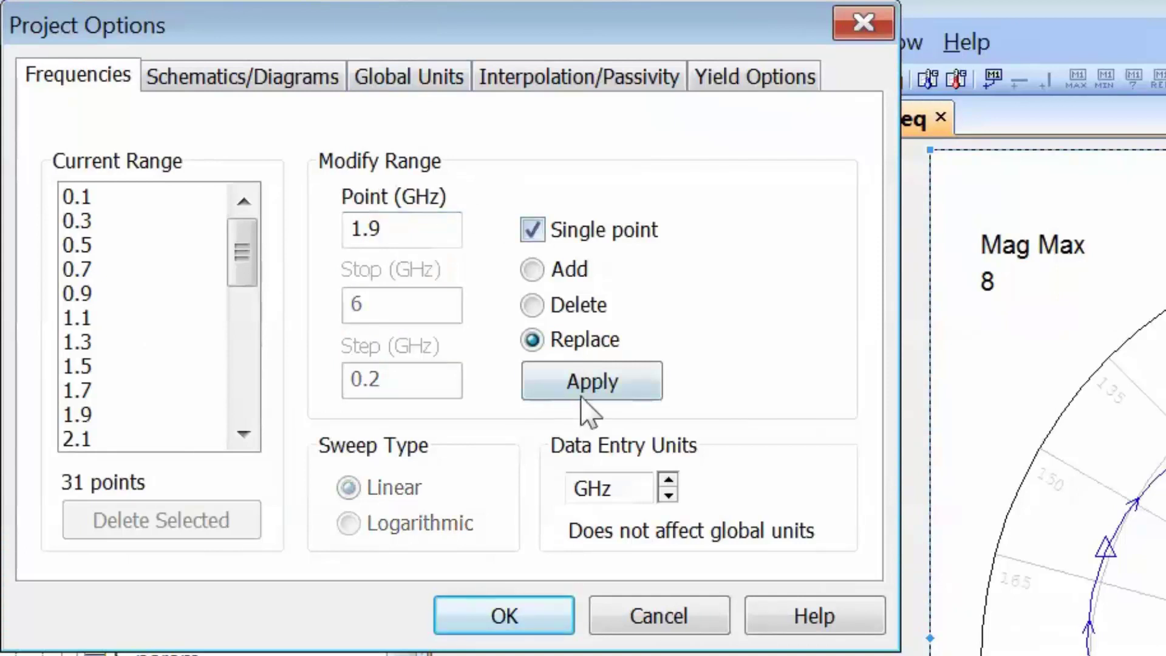
left_click(583, 395)
left_click(520, 613)
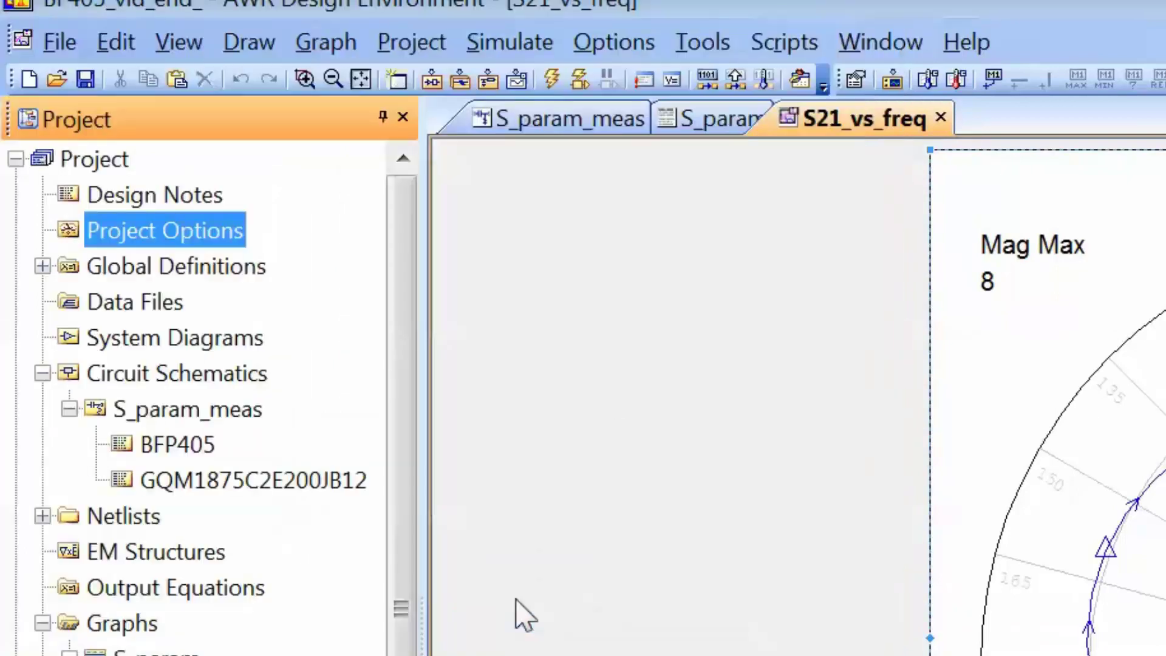
left_click(550, 85)
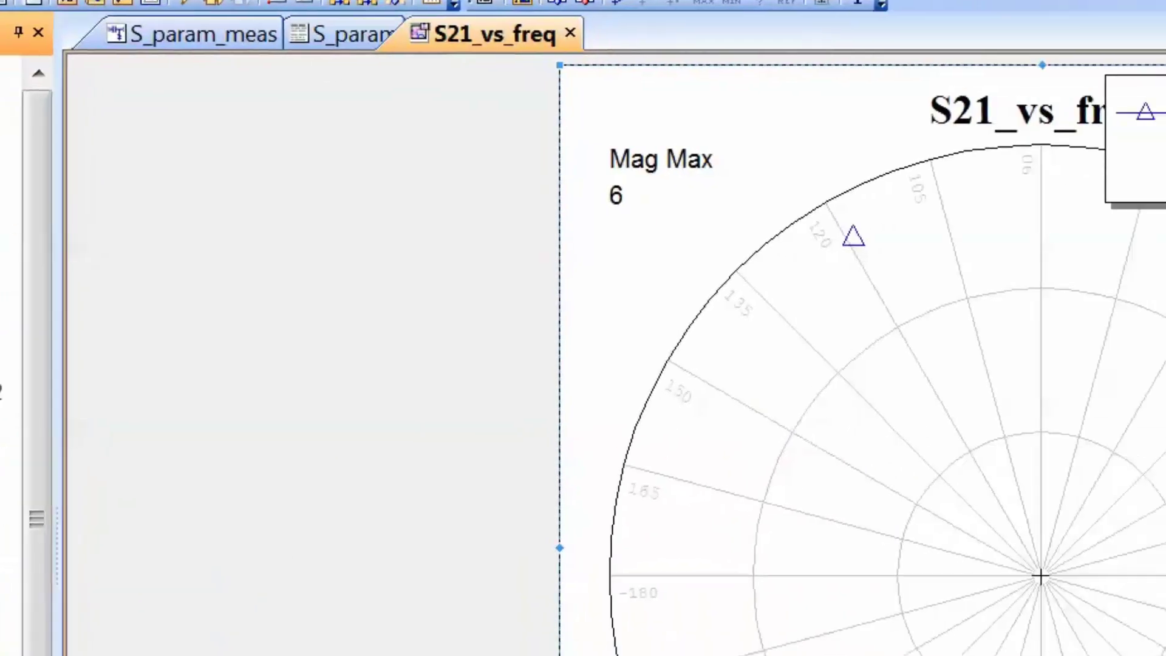
double_click(170, 655)
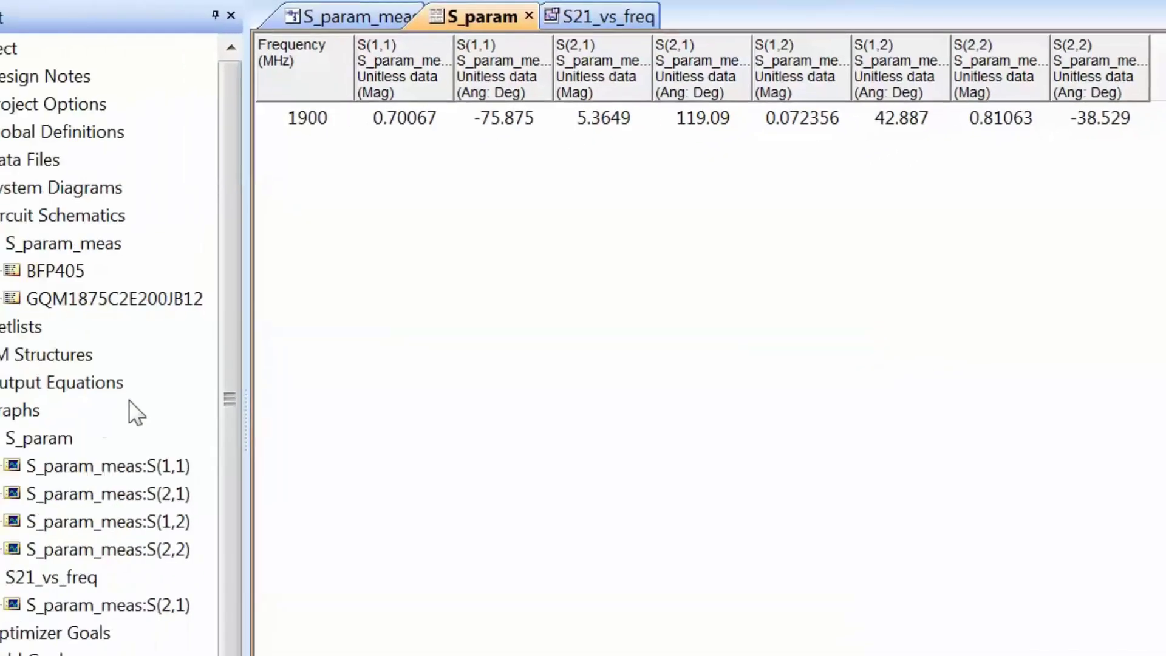
Create a new Smith chart graph named Input_match
right_click(22, 411)
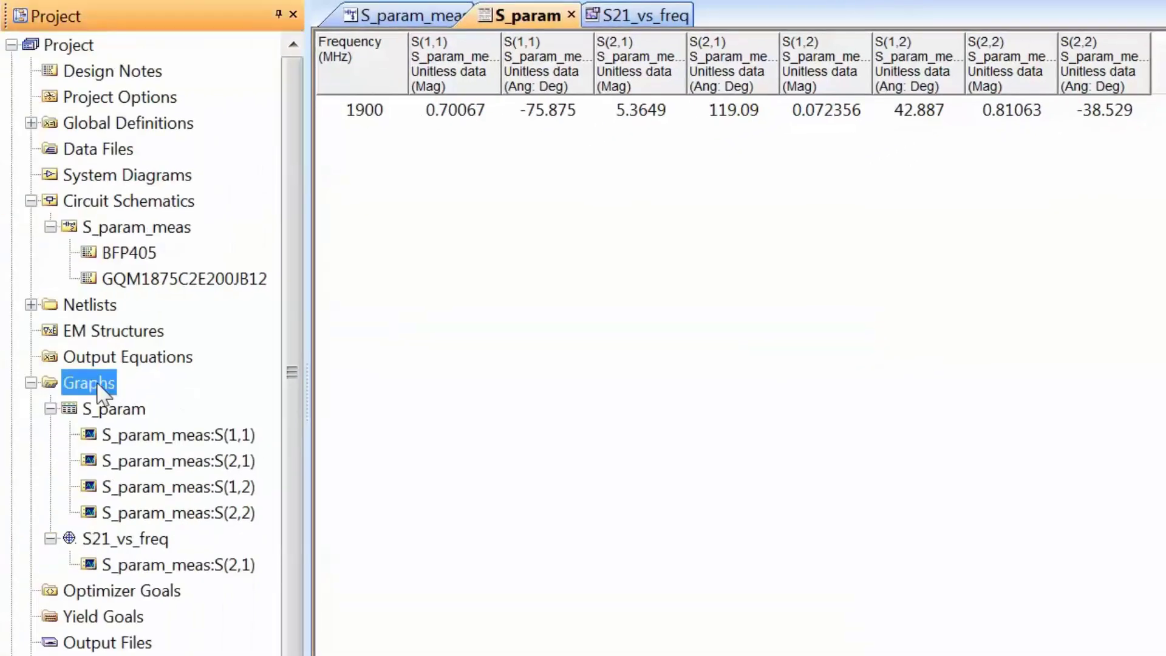
left_click(183, 400)
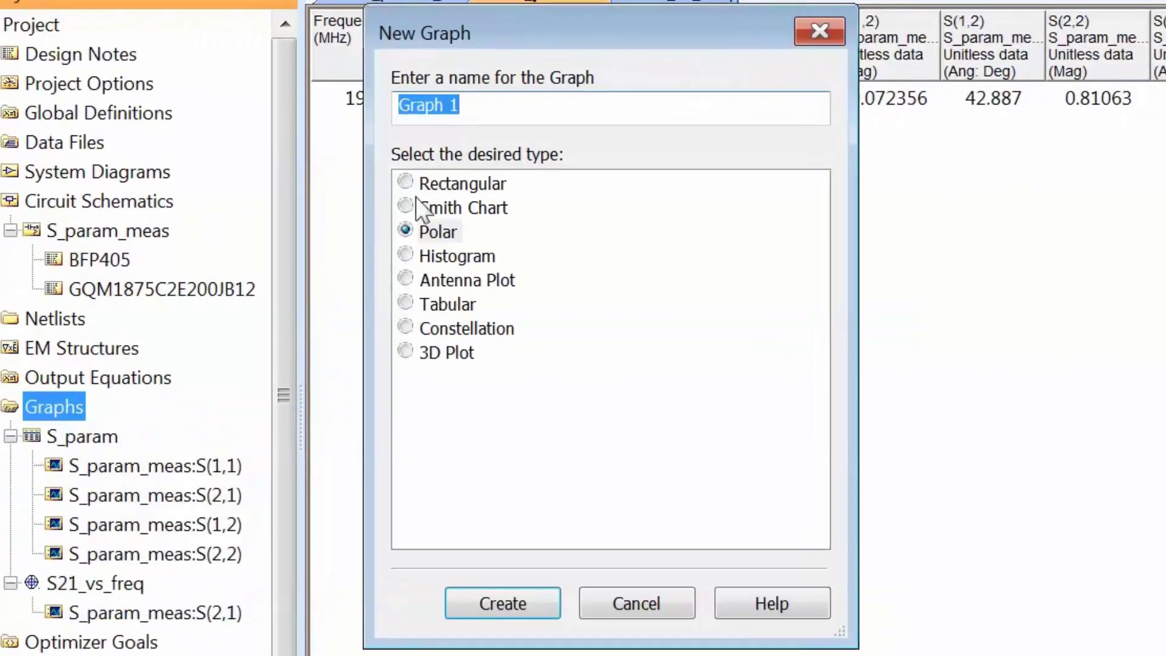
left_click(405, 205)
left_click_drag(477, 107, 399, 106)
key("Delete")
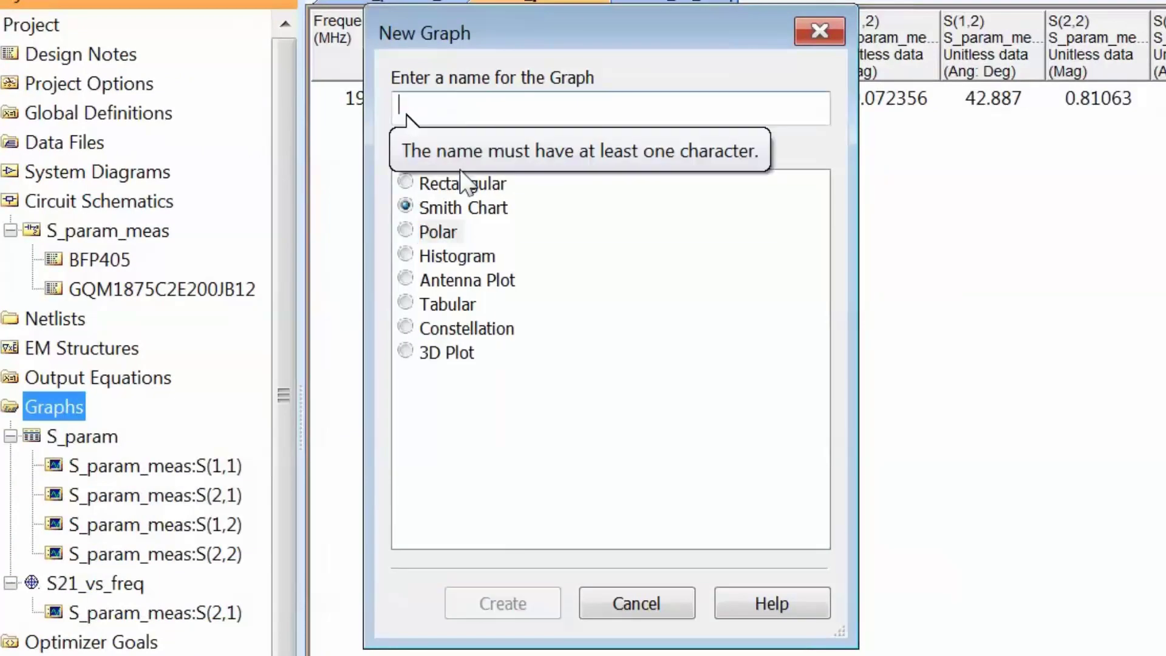
type("Input_match")
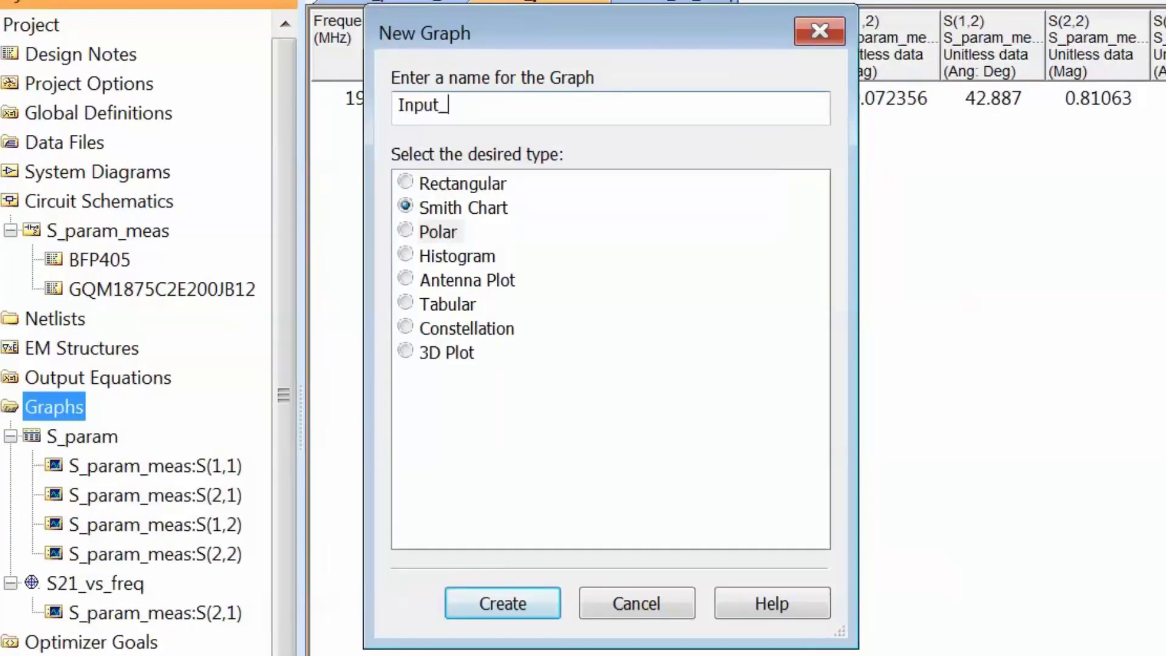
key("Return")
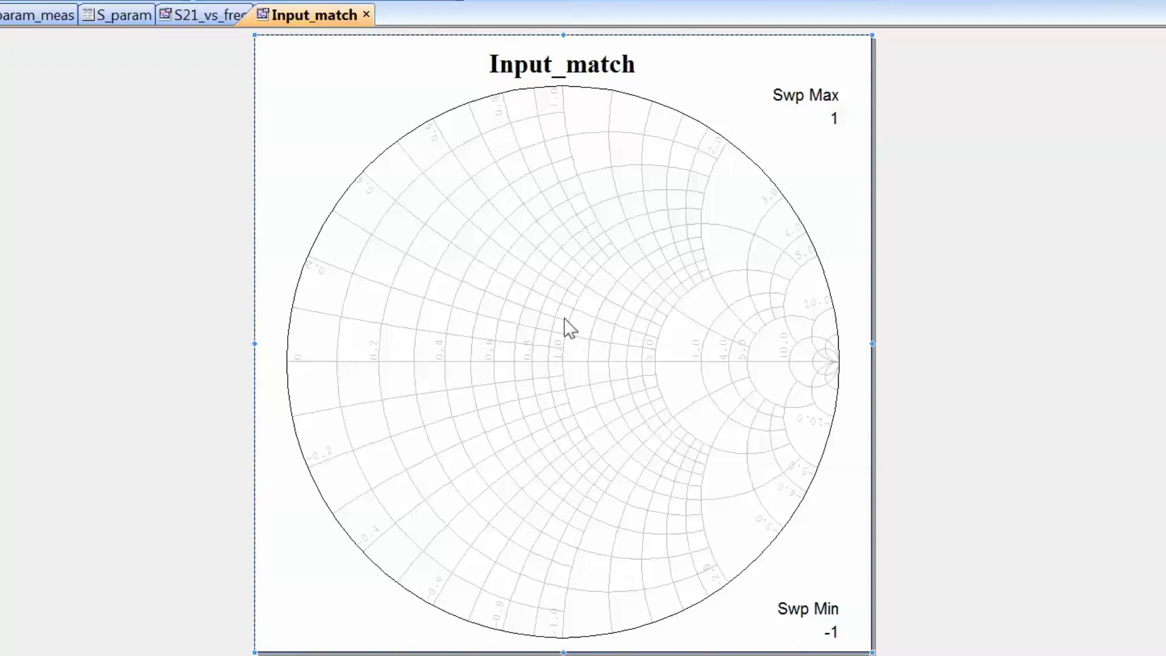
Add a conjugate S(1,1) measurement of S_param_meas to the Input_match chart and simulate it
right_click(547, 311)
left_click(639, 426)
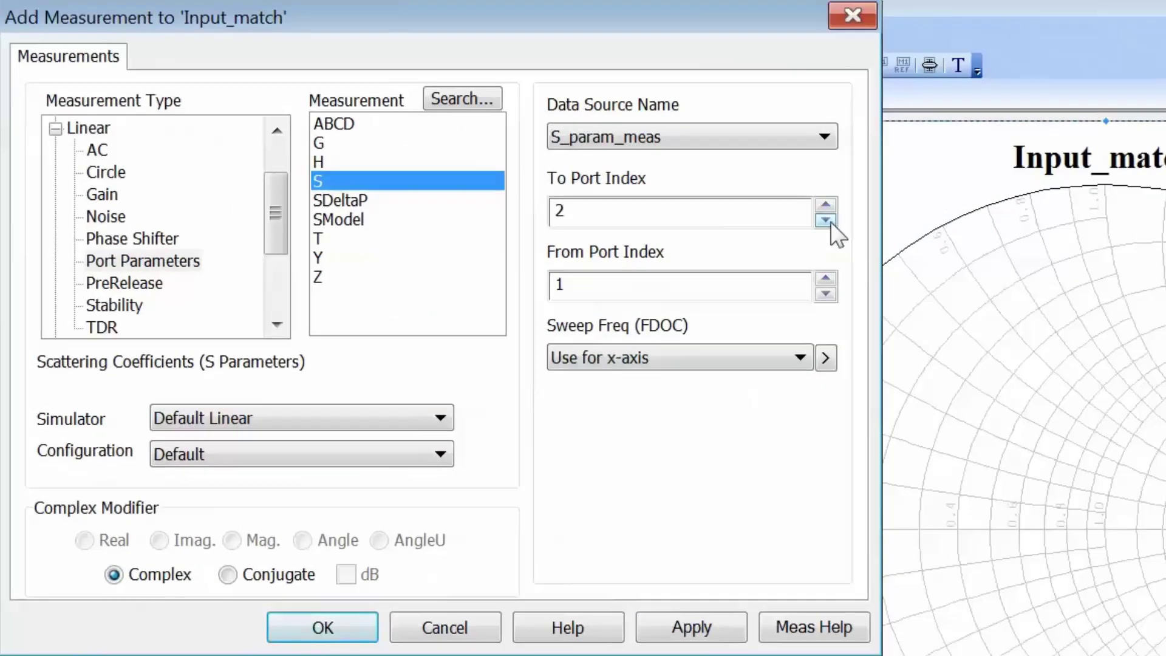
left_click(828, 221)
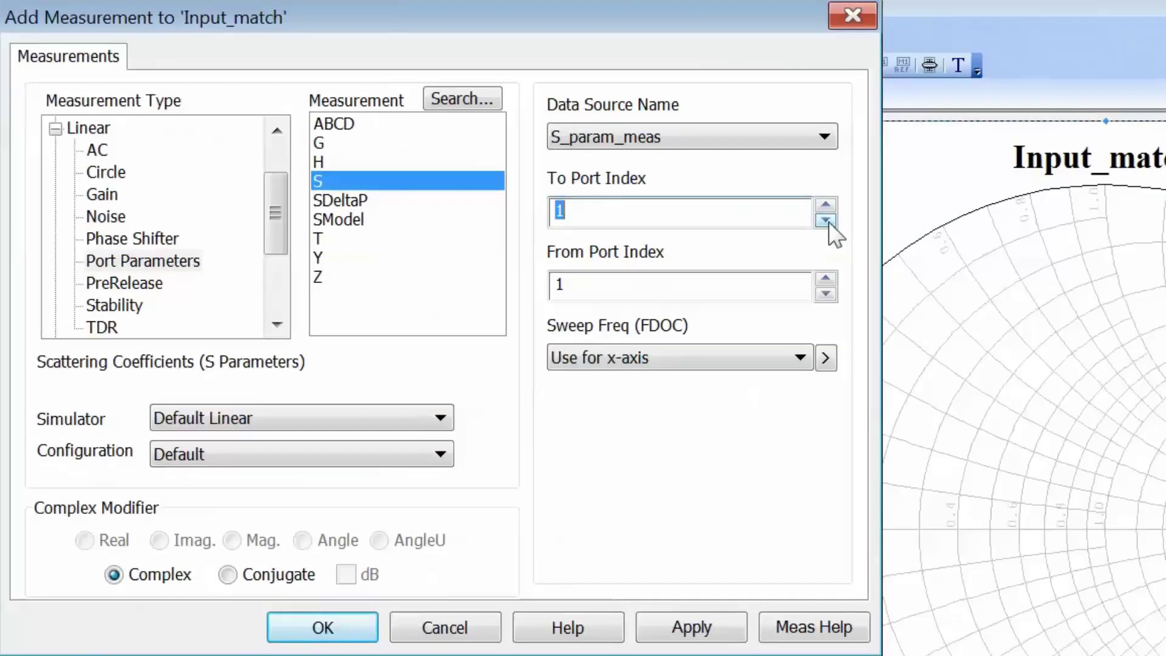
left_click(230, 577)
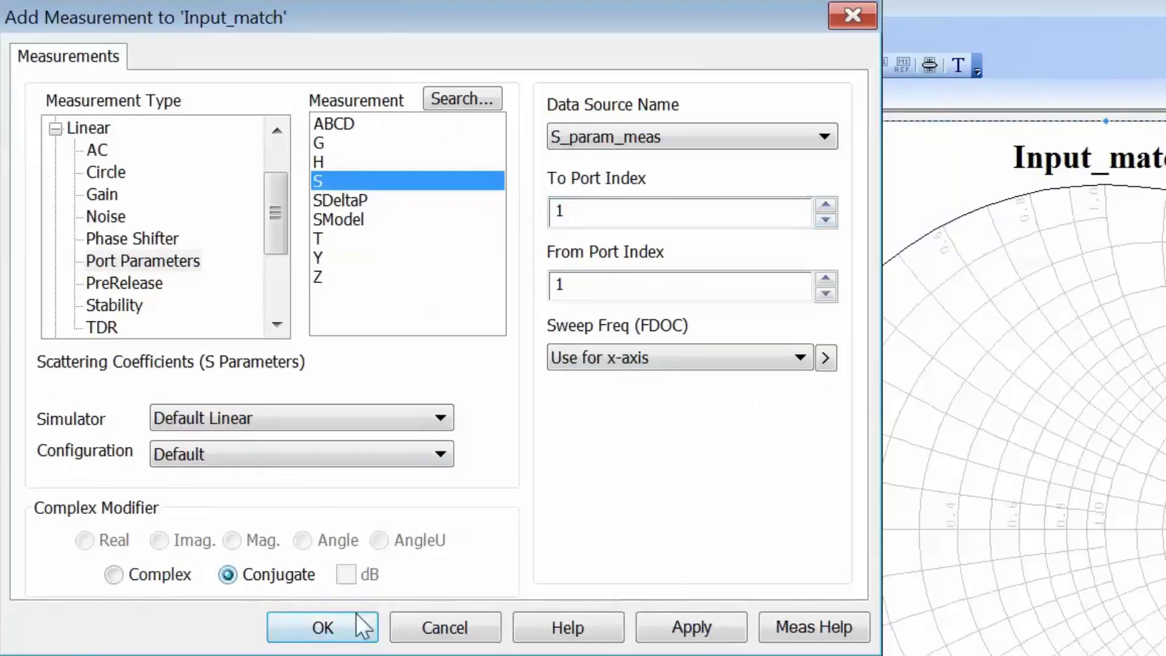
left_click(689, 625)
left_click(319, 627)
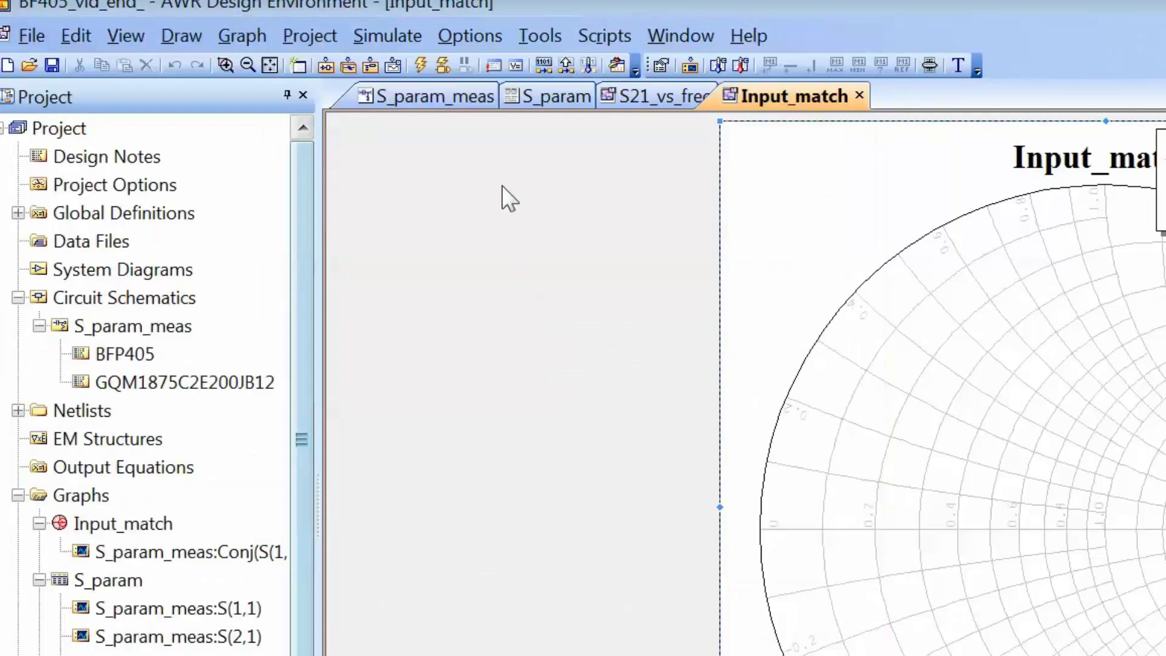
left_click(421, 66)
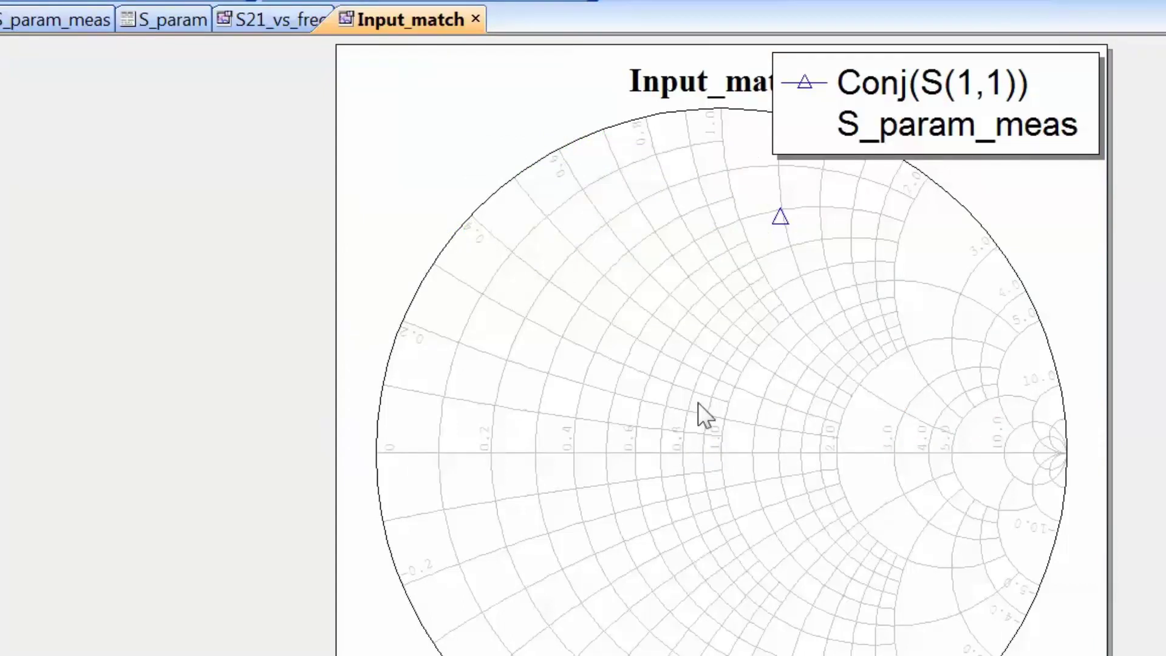
Set the Input_match Smith chart's impedance division lines to green and its admittance division lines to red
right_click(710, 365)
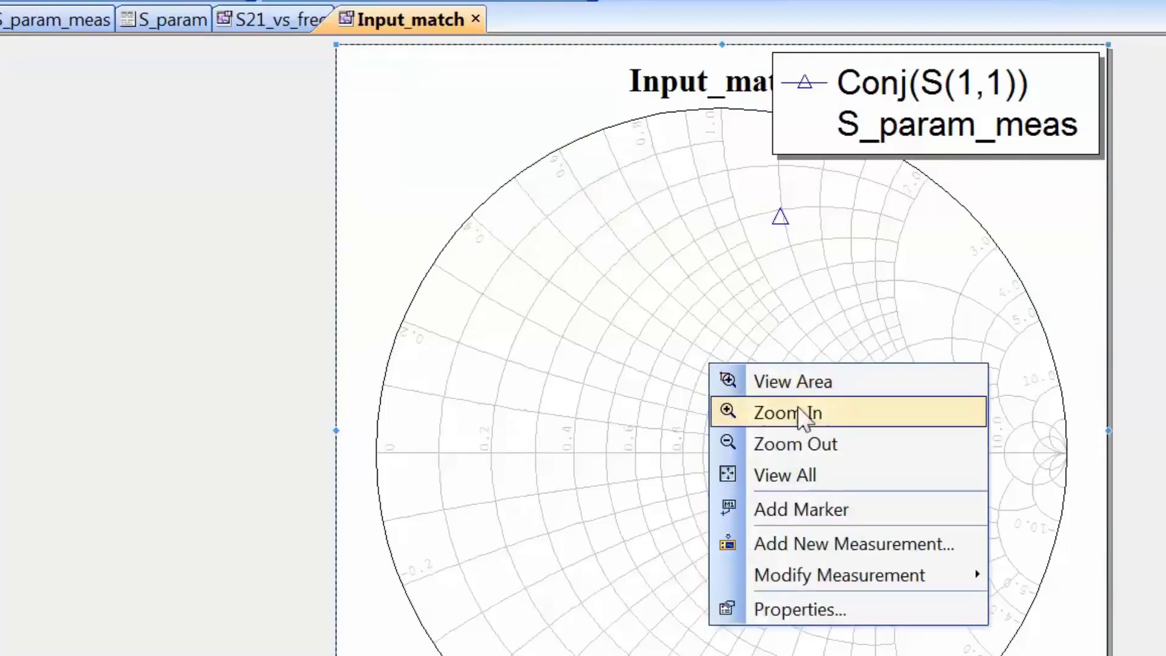
left_click(803, 607)
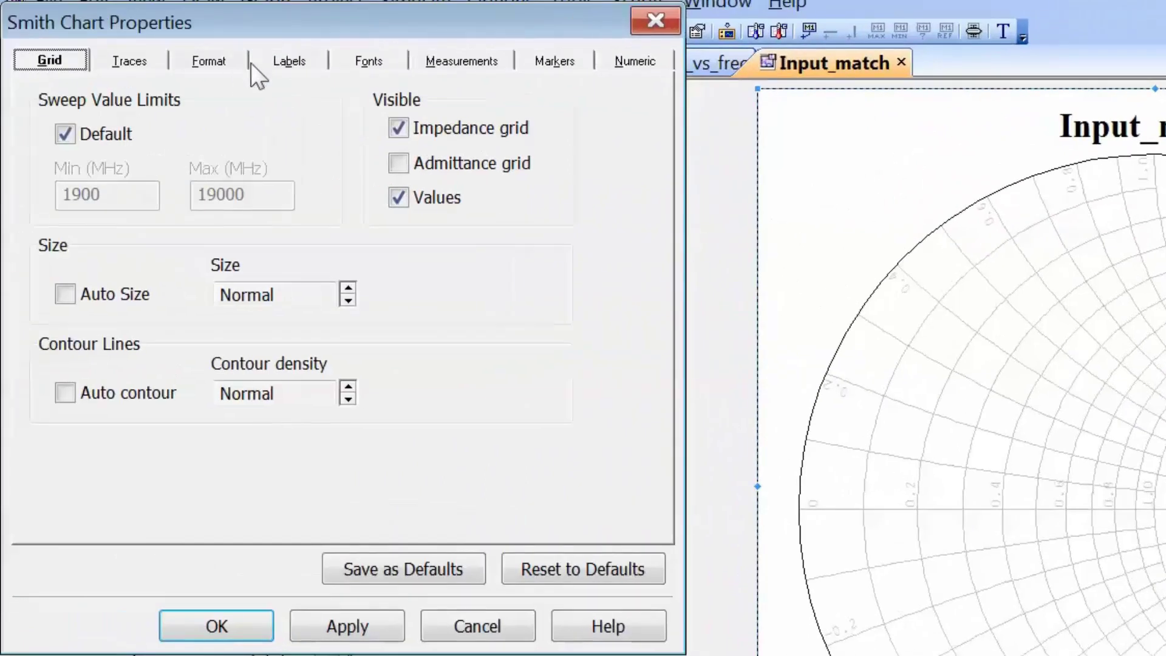
left_click(225, 60)
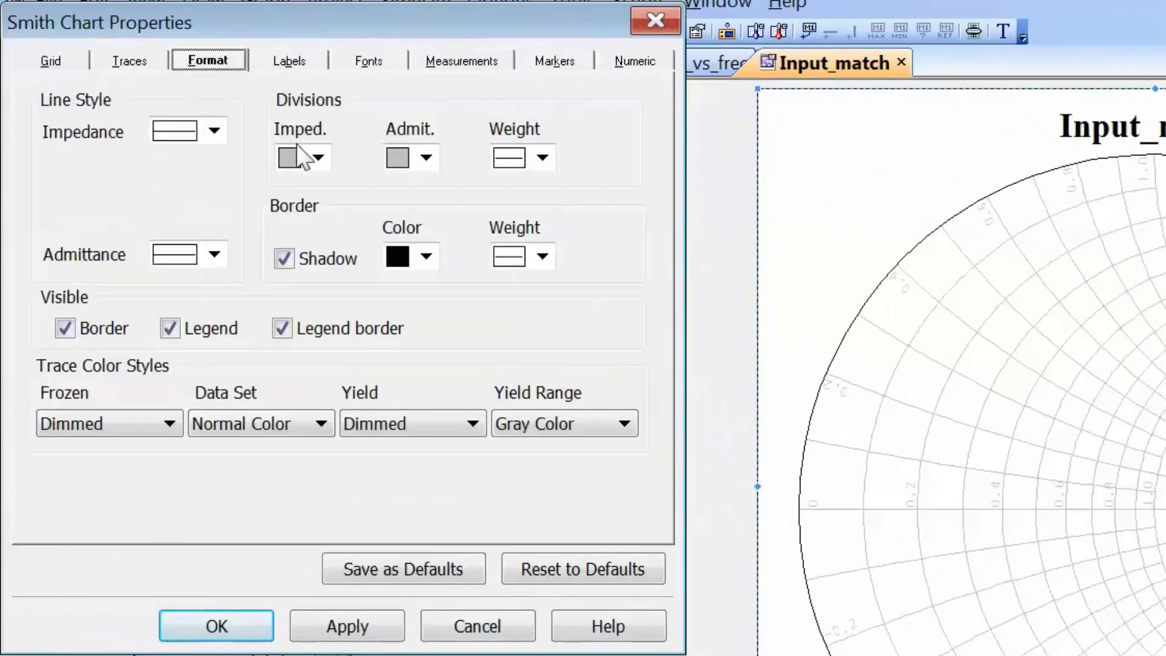
left_click(322, 159)
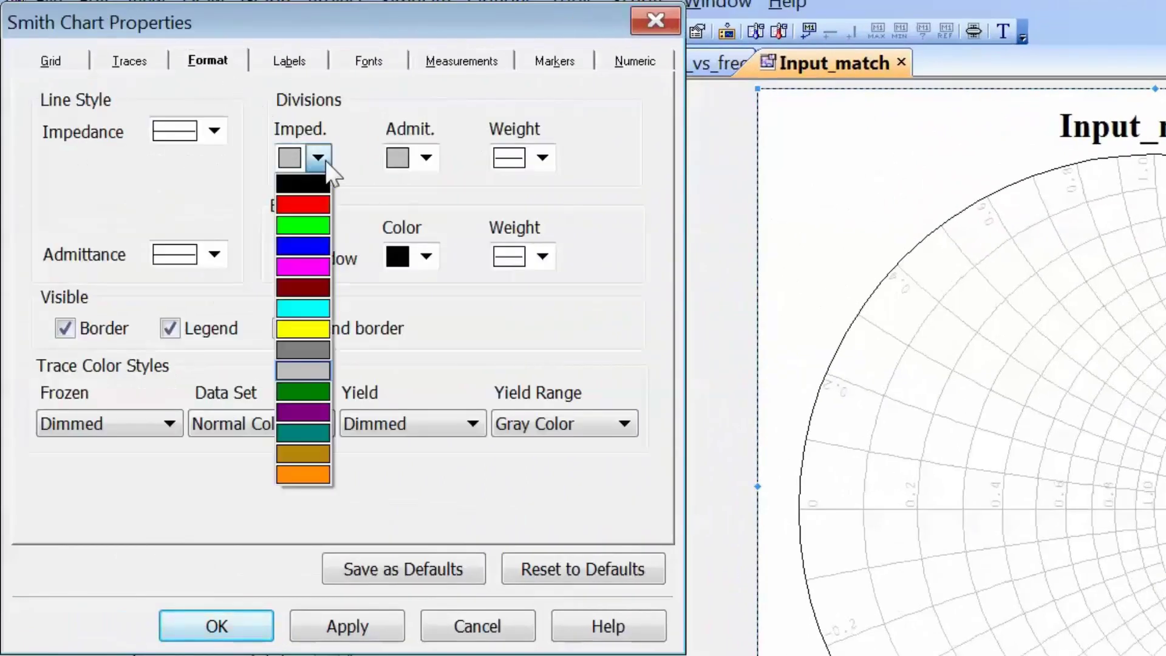
left_click(324, 218)
left_click(426, 158)
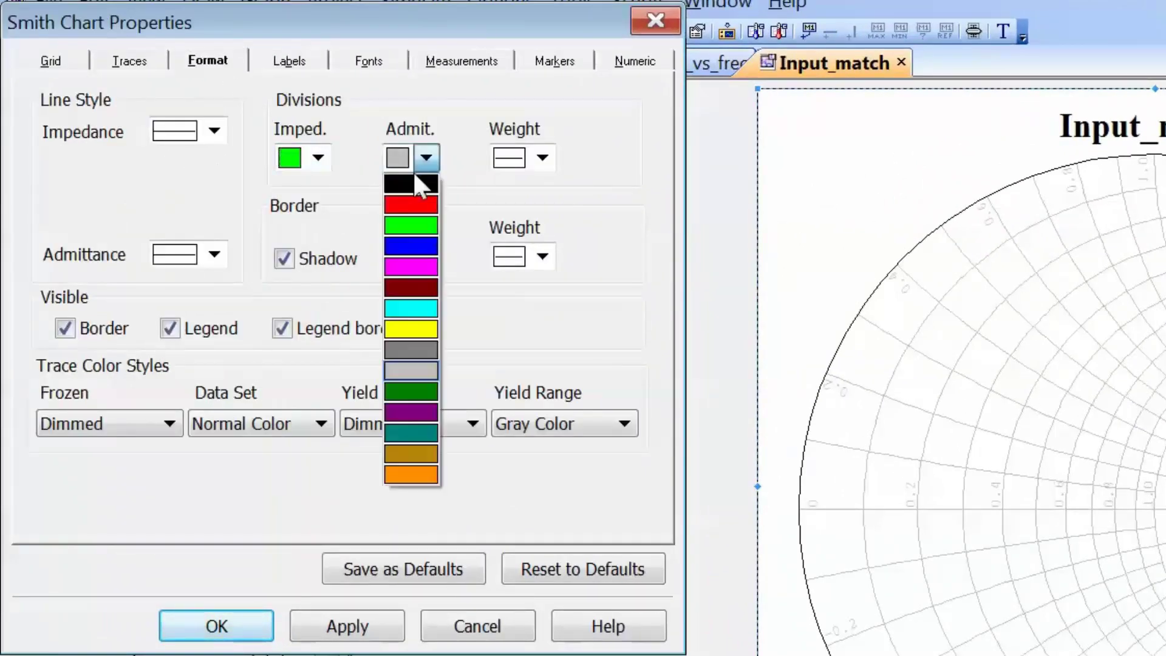
left_click(401, 207)
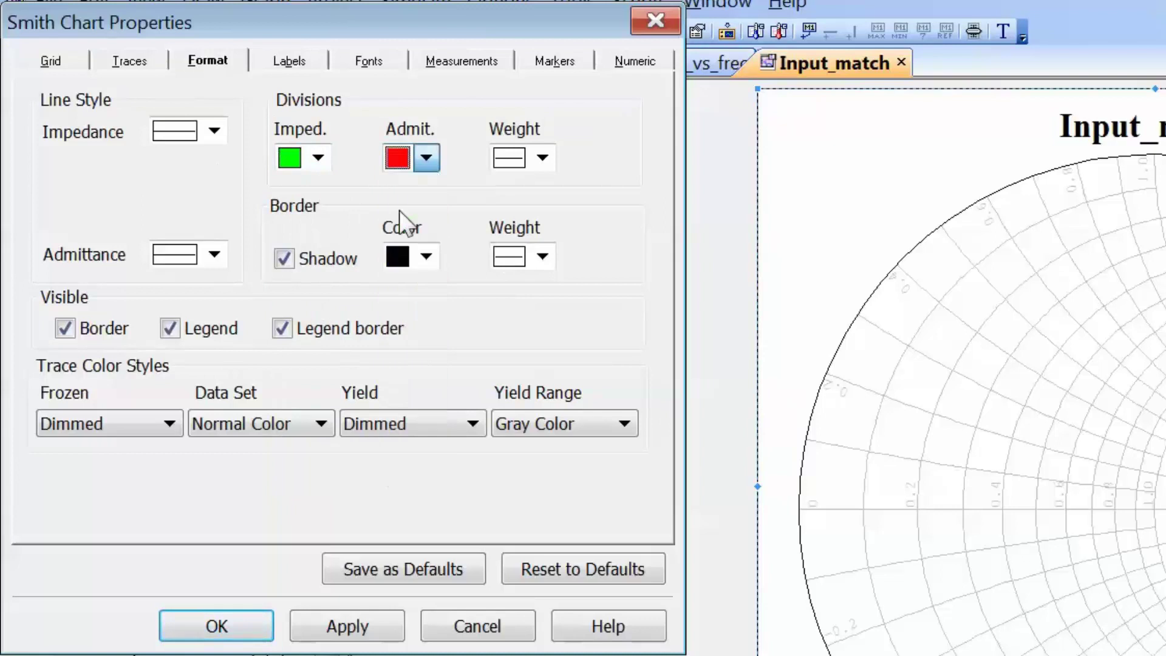
Turn on the Smith chart's admittance grid, hide the grid values, and apply a Coarse contour density
left_click(63, 63)
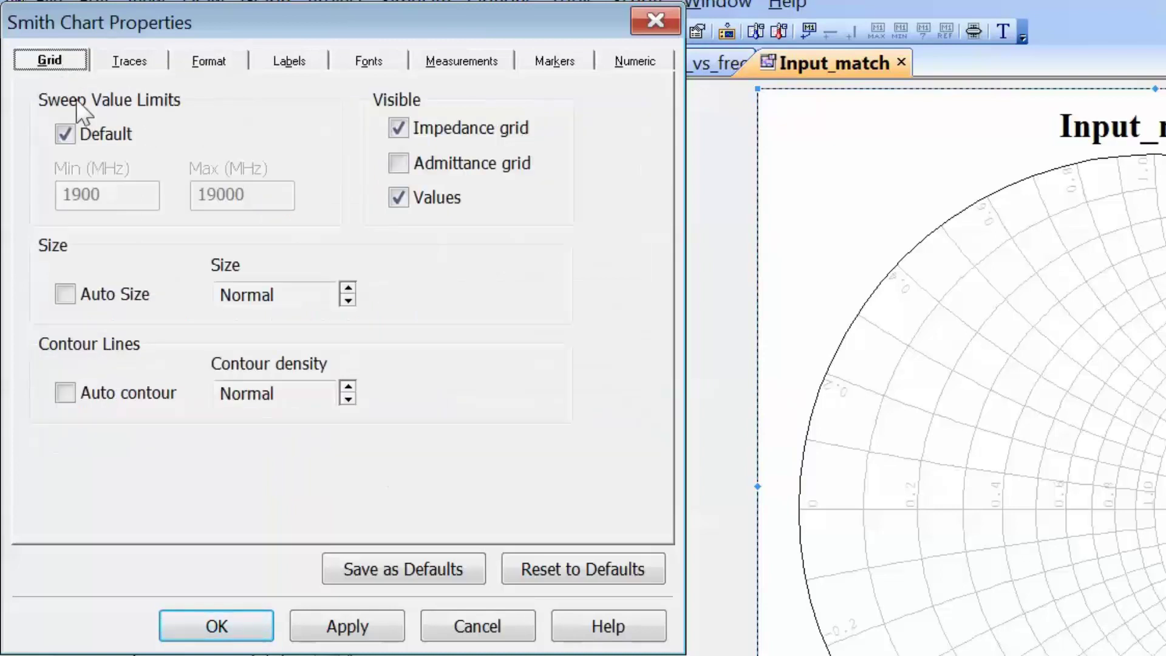
left_click(397, 164)
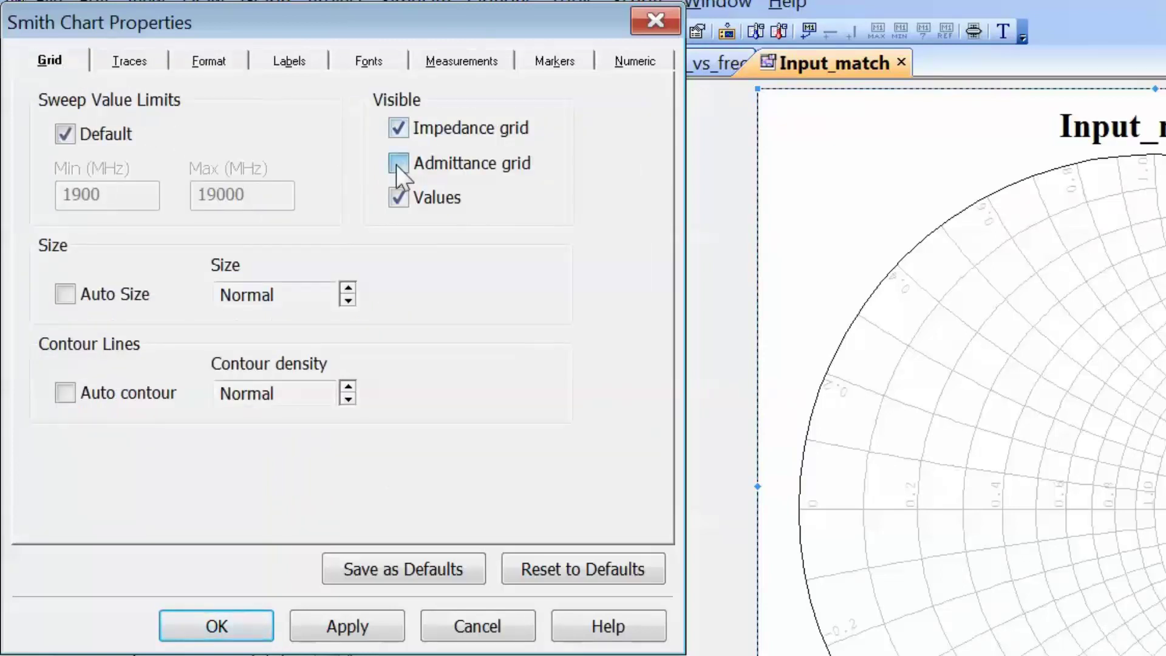
left_click(396, 203)
left_click(348, 400)
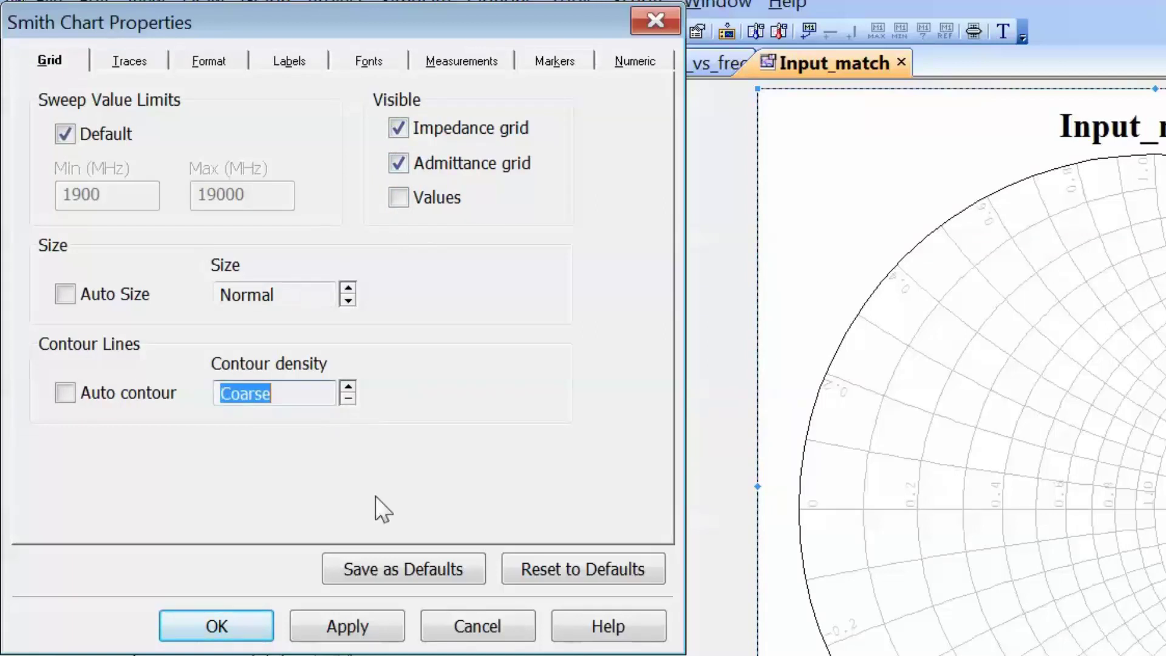
left_click(362, 620)
left_click(216, 626)
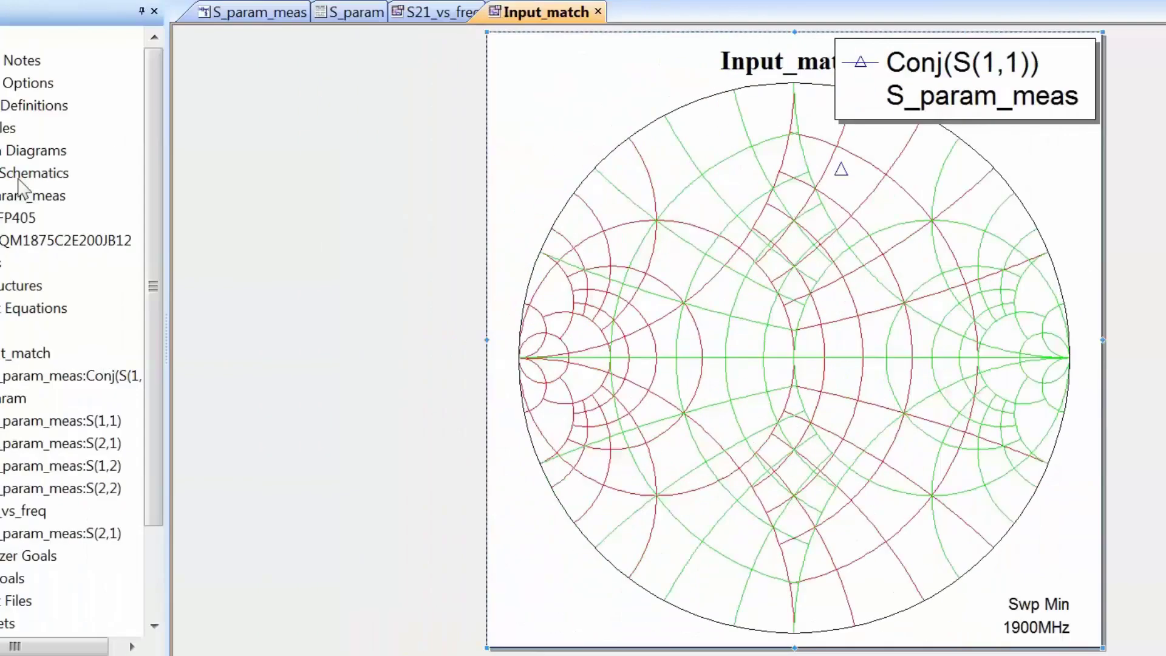
Create a new circuit schematic named Input_match
right_click(18, 176)
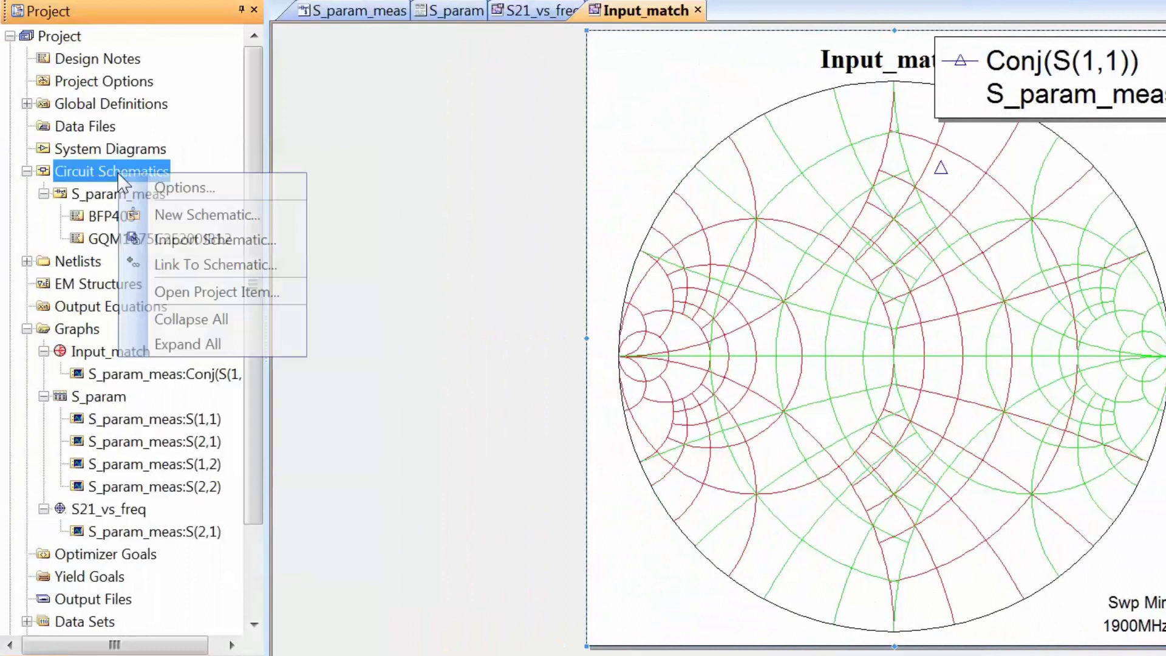
left_click(121, 226)
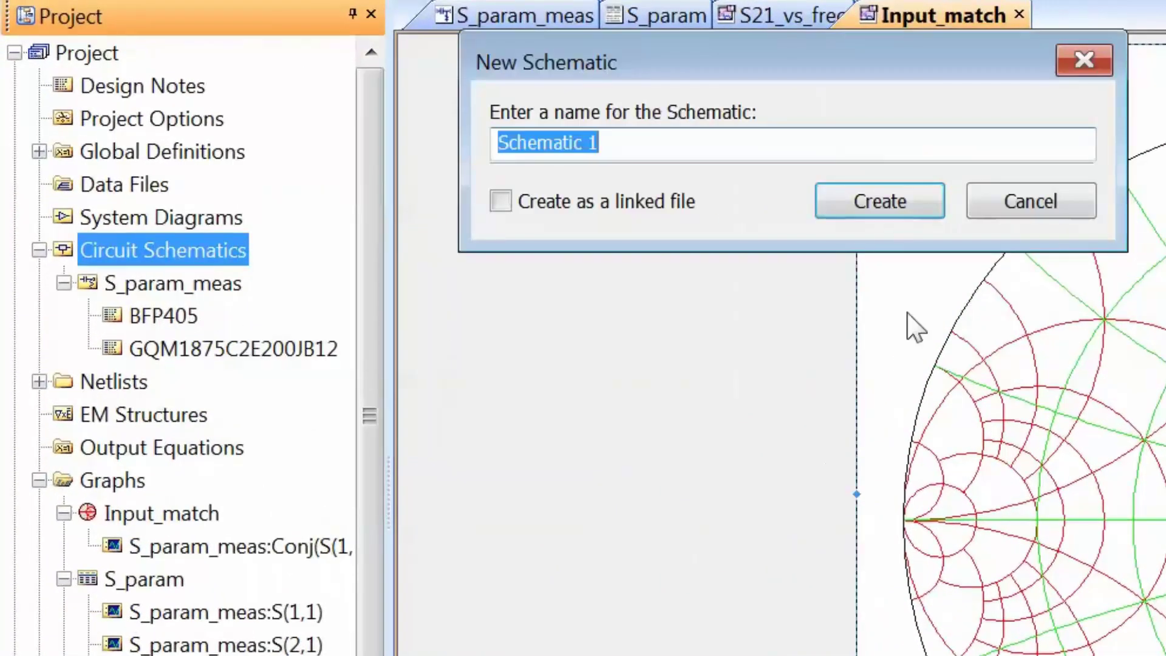
type("Input_match")
key("Return")
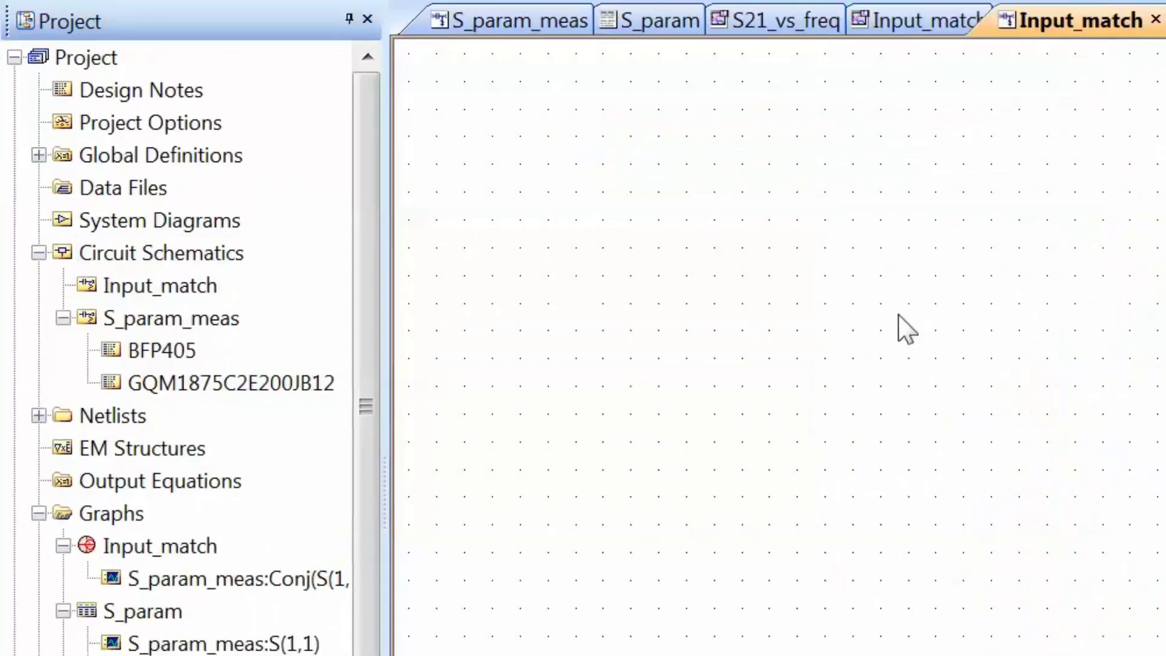
Place a closed-form resistor (RES) in the Input_match schematic, rotated to stand vertically
key("ctrl+l")
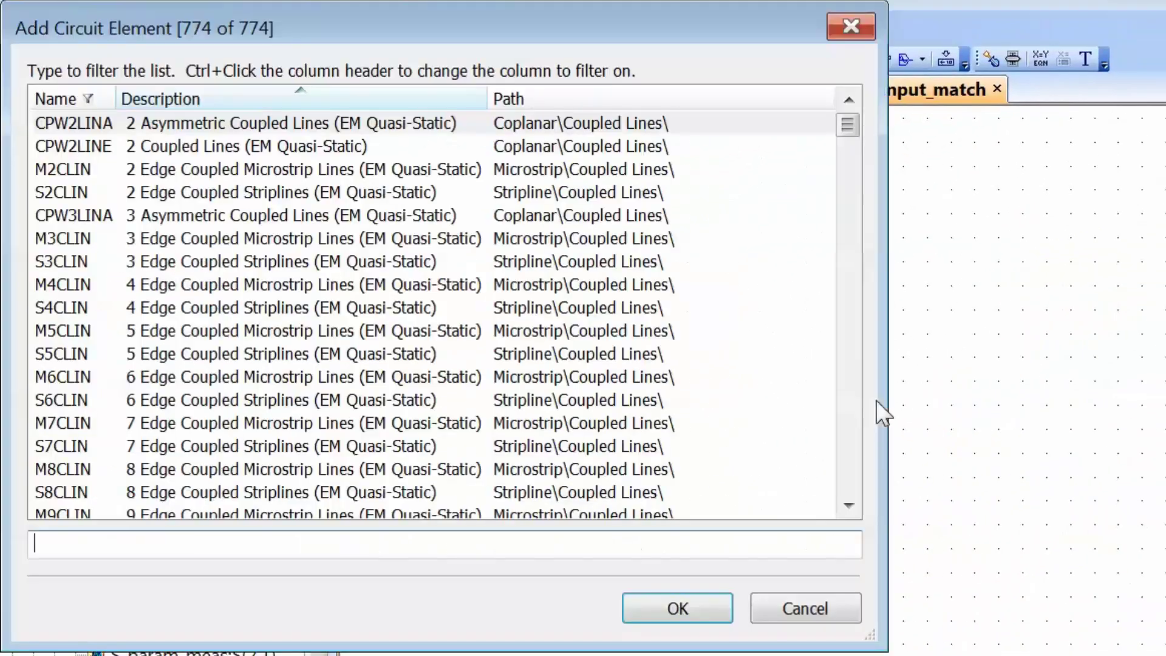
type("res")
key("Down")
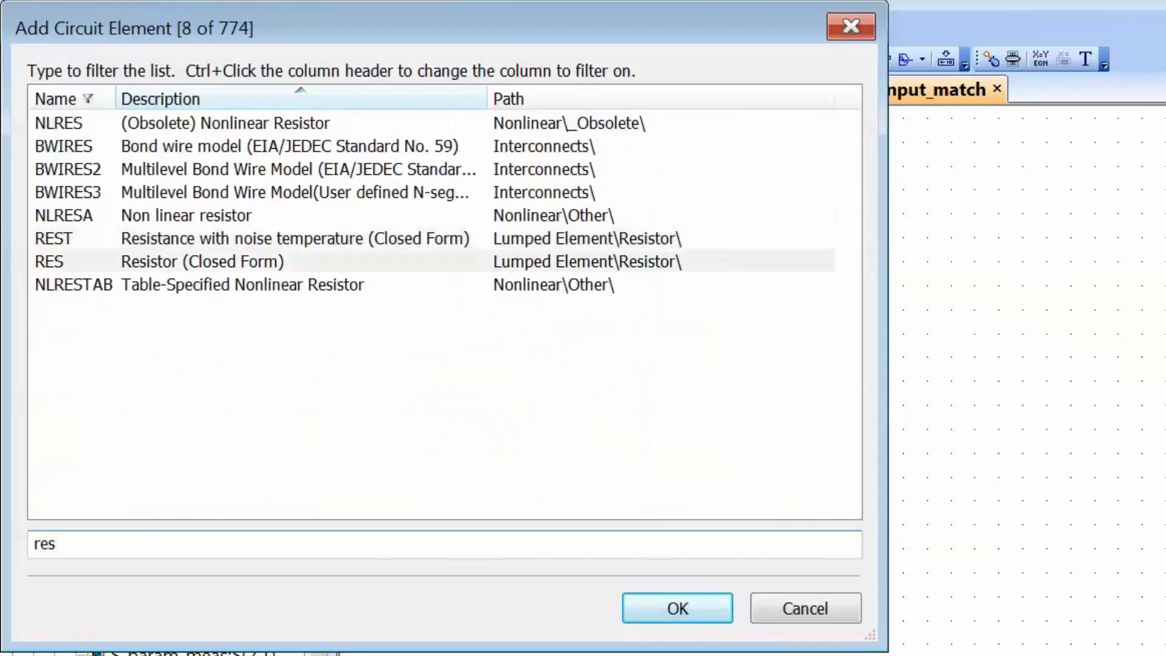
key("Return")
right_click(1086, 405)
right_click(1087, 411)
right_click(1088, 411)
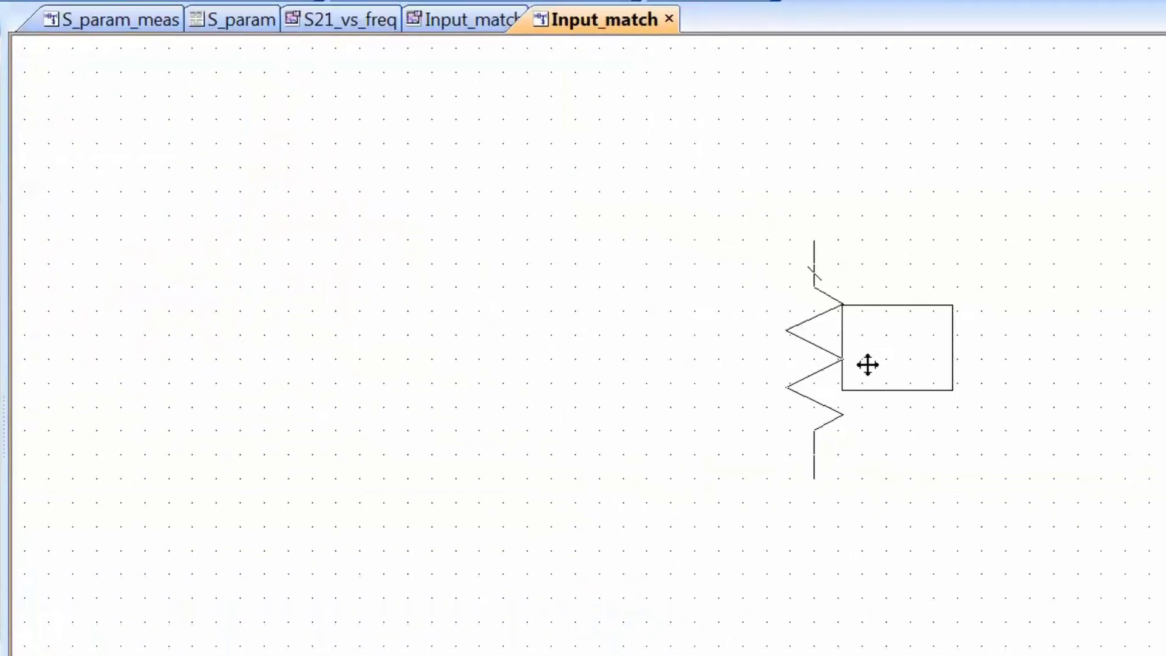
left_click(913, 396)
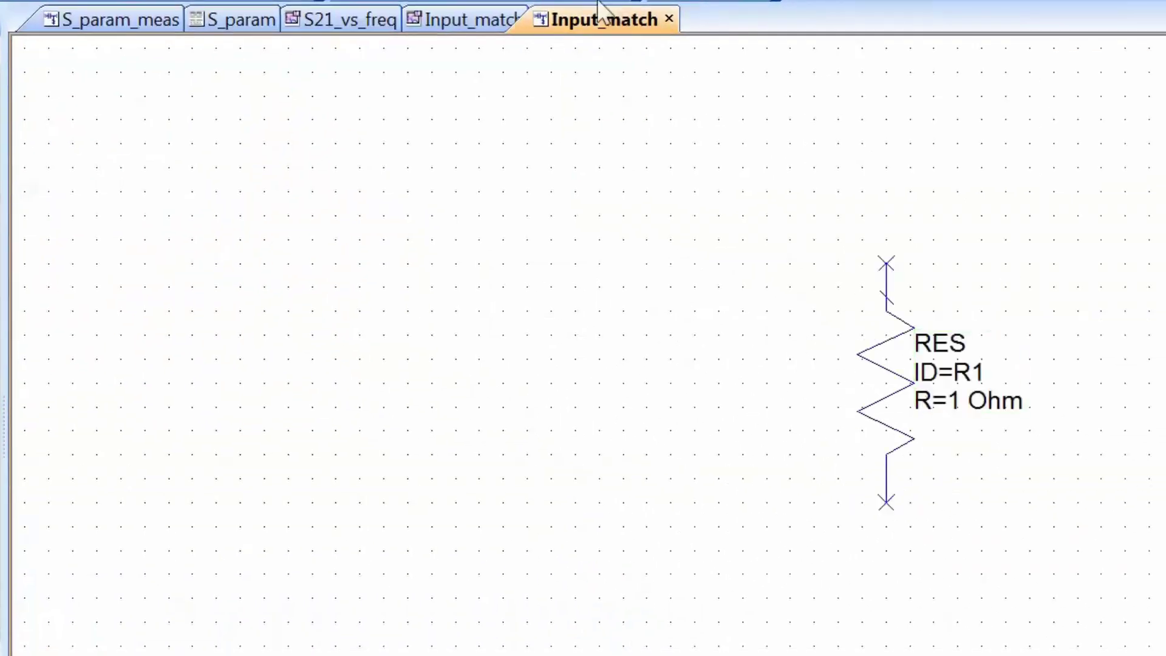
Ground the resistor's lower end and set its resistance to 50 Ohm
left_click(502, 3)
left_click(886, 502)
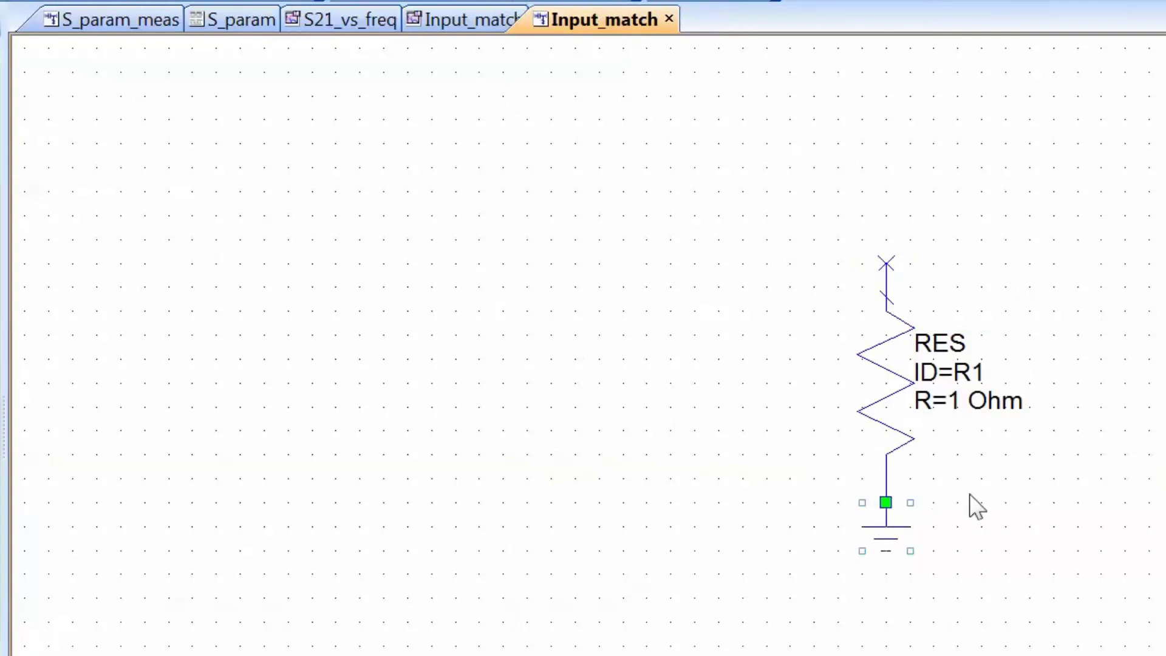
double_click(952, 401)
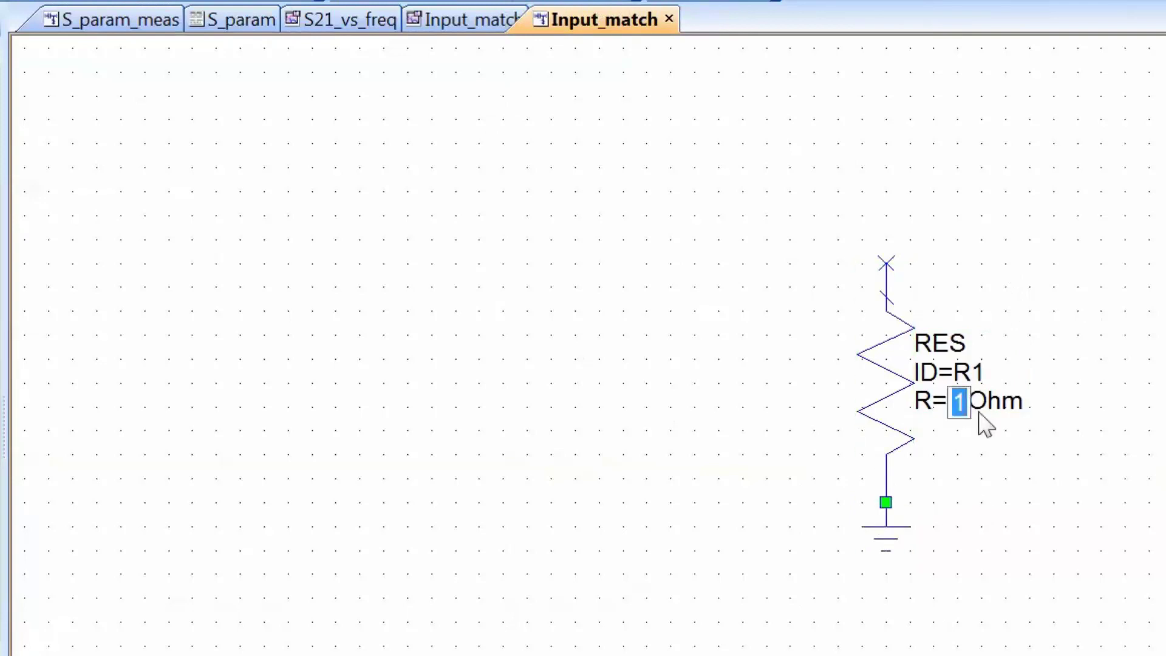
type("50")
key("Return")
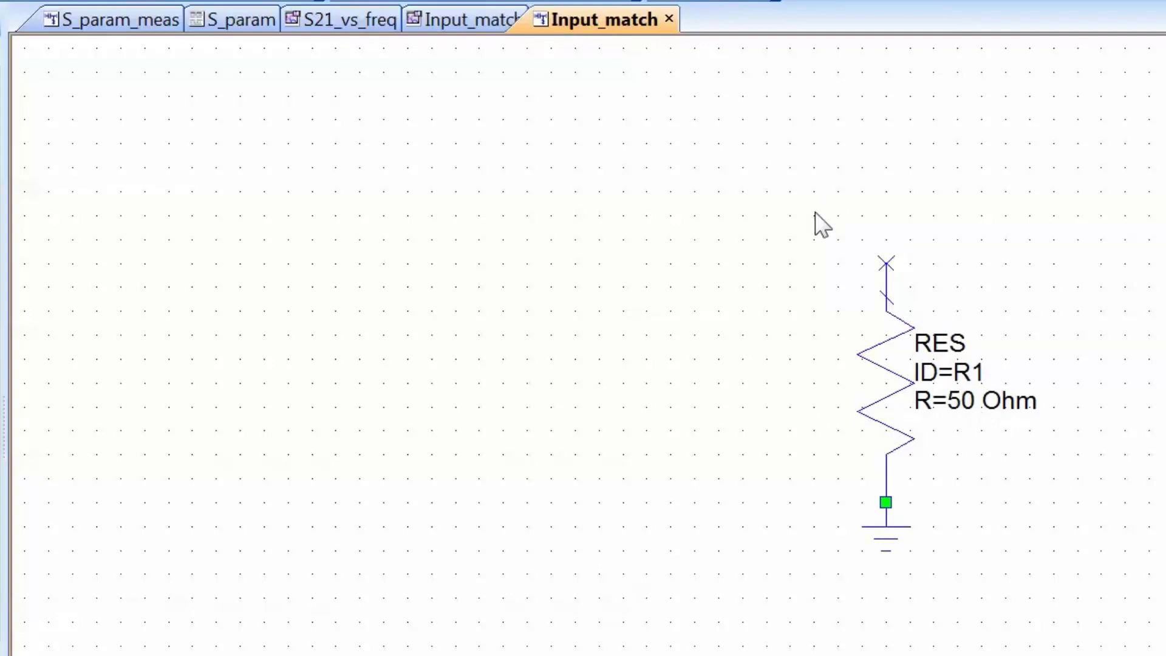
Place a TLOC grounded-shield open stub vertically to the left of the resistor and move its parameter text beside the stub body
key("ctrl+l")
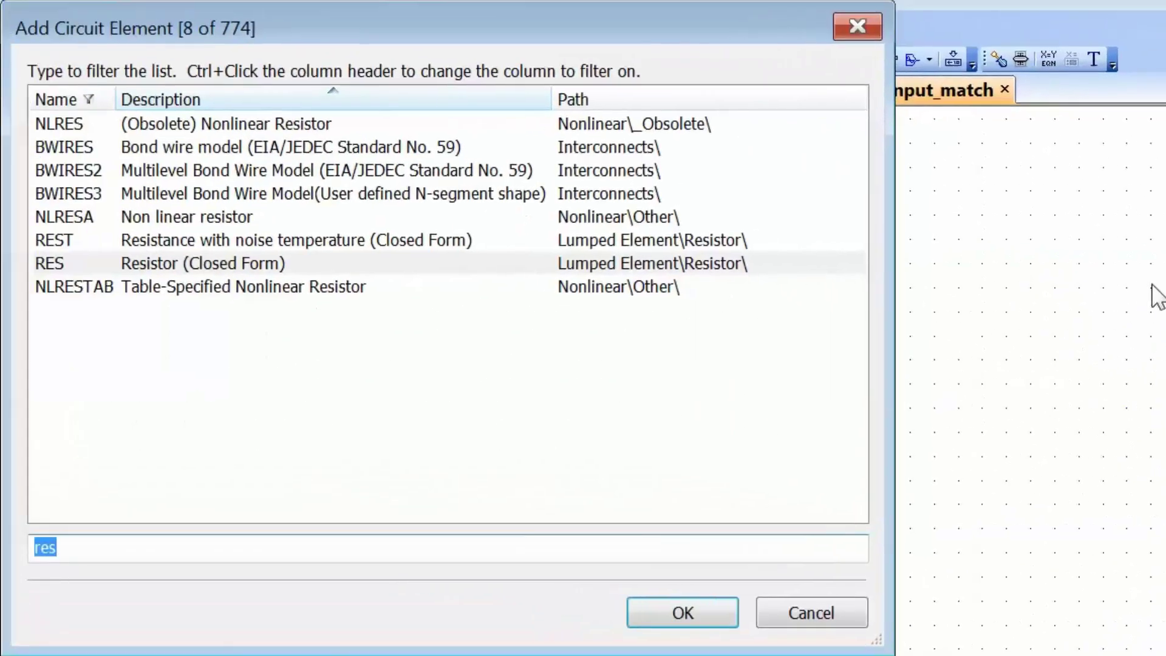
type("tloc")
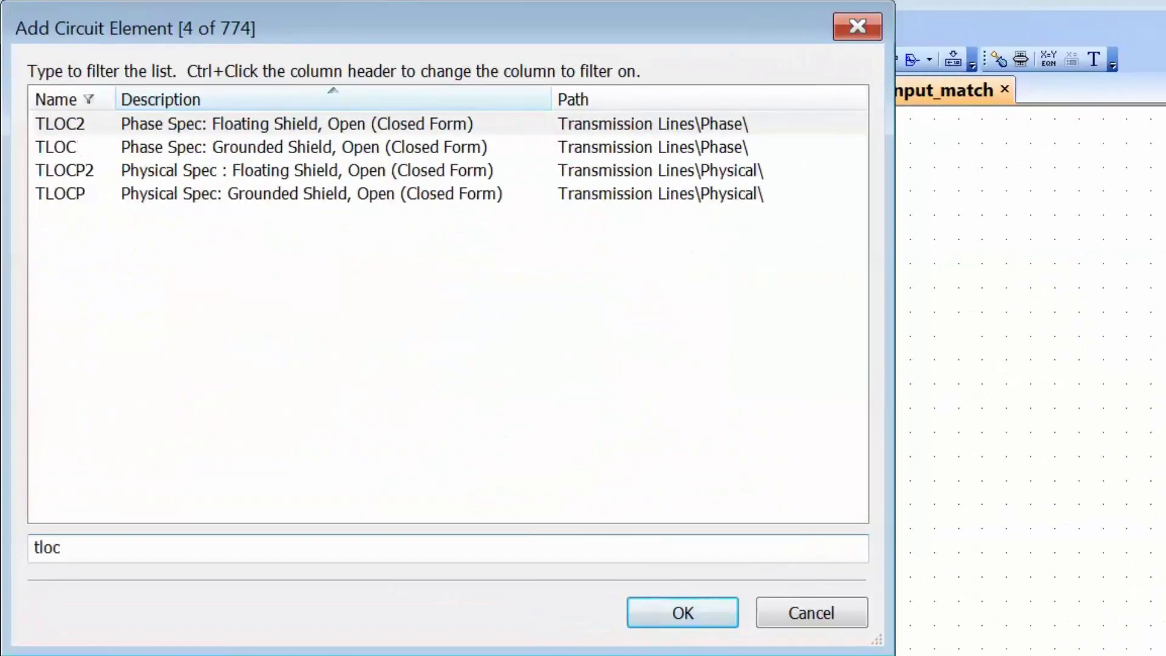
key("Return")
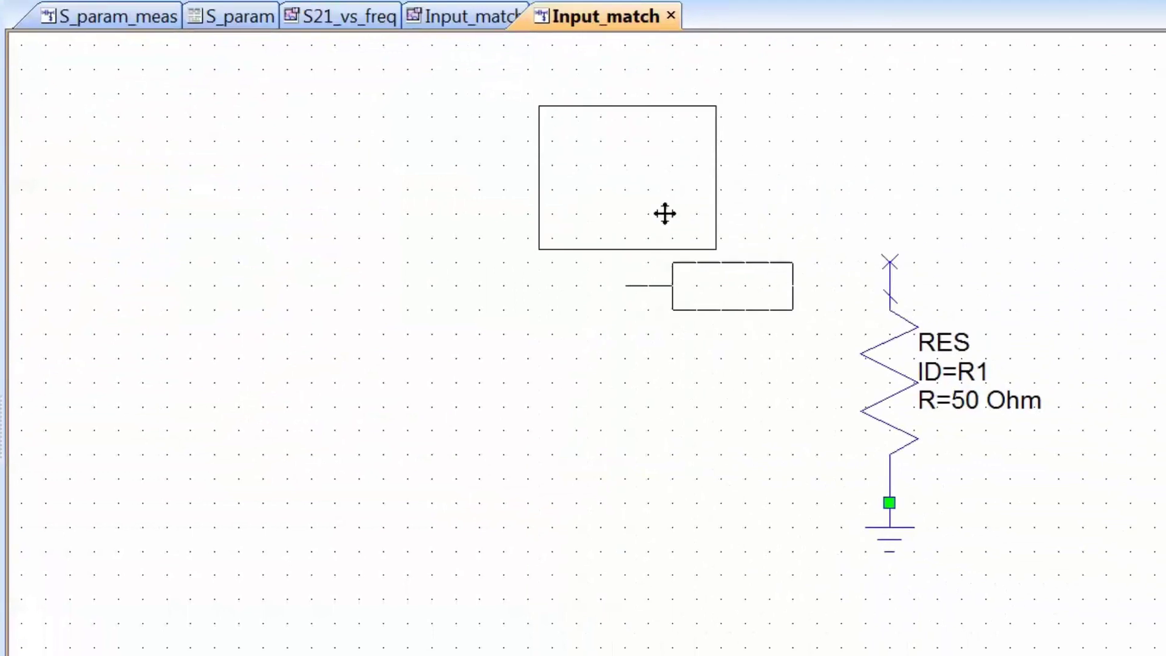
right_click(661, 230)
right_click(652, 262)
right_click(663, 289)
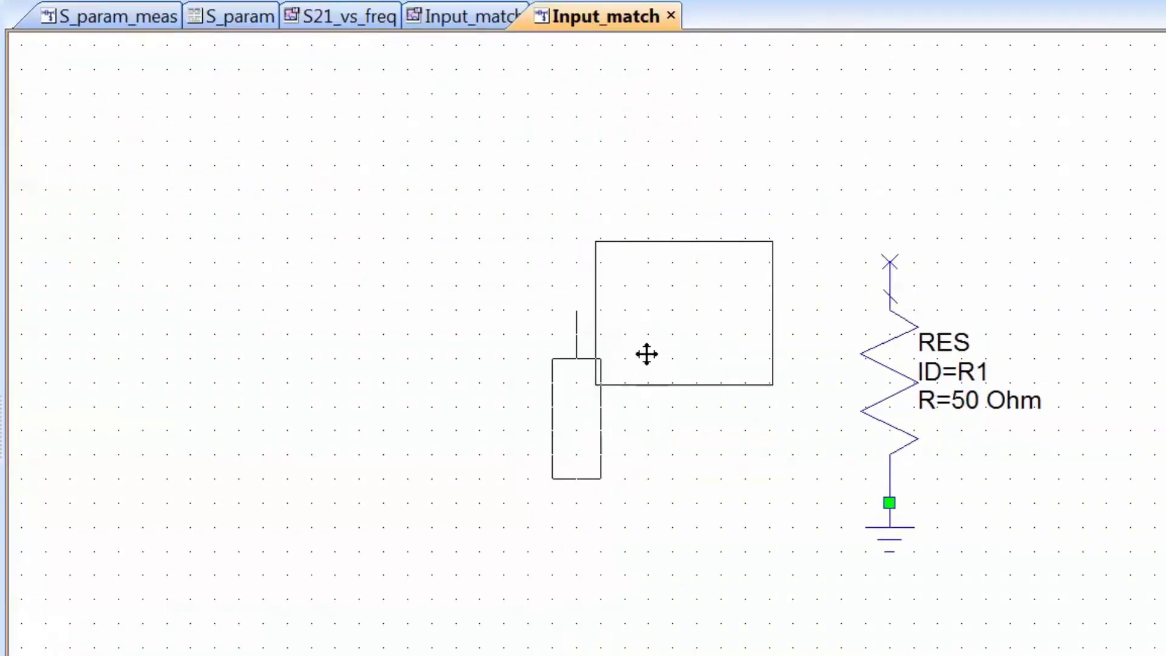
left_click(638, 338)
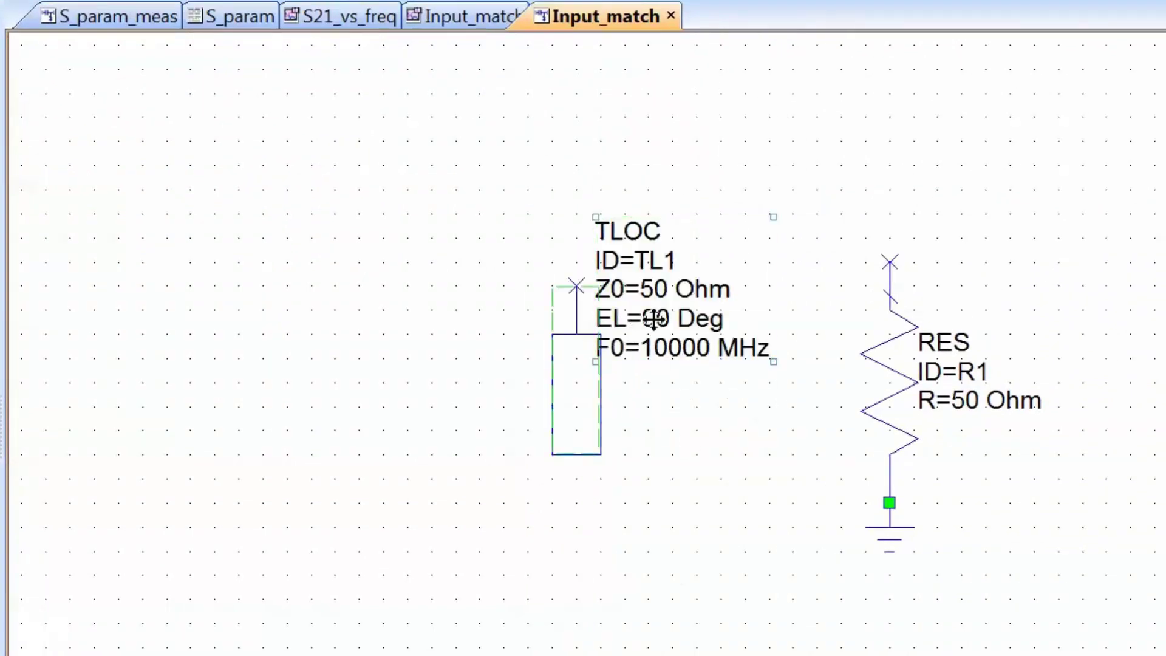
left_click_drag(654, 318, 693, 457)
Set the open stub's F0 to 1900 MHz and EL to 63 Deg, and wire its upper end to the resistor's upper end
double_click(710, 487)
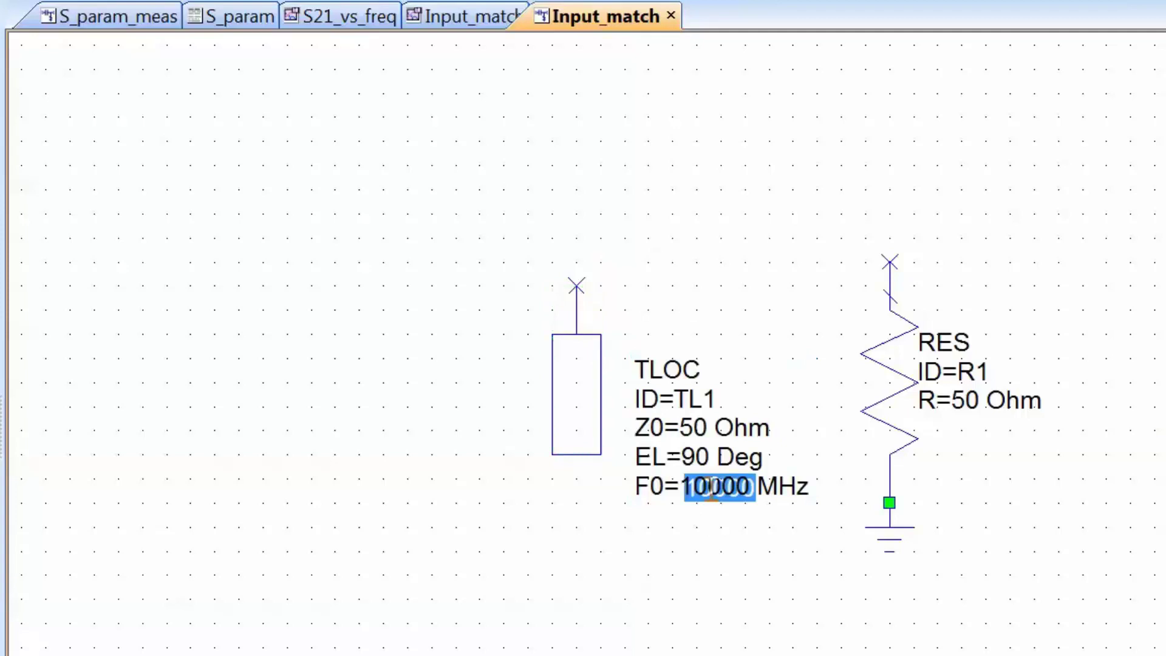
type("1900")
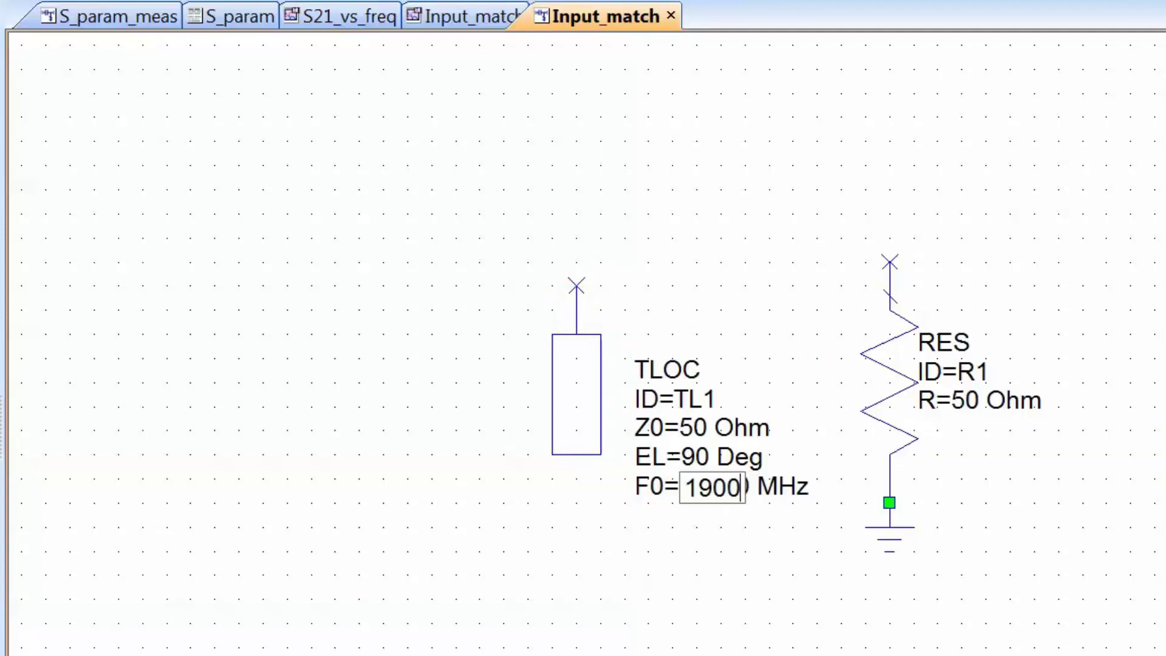
key("Return")
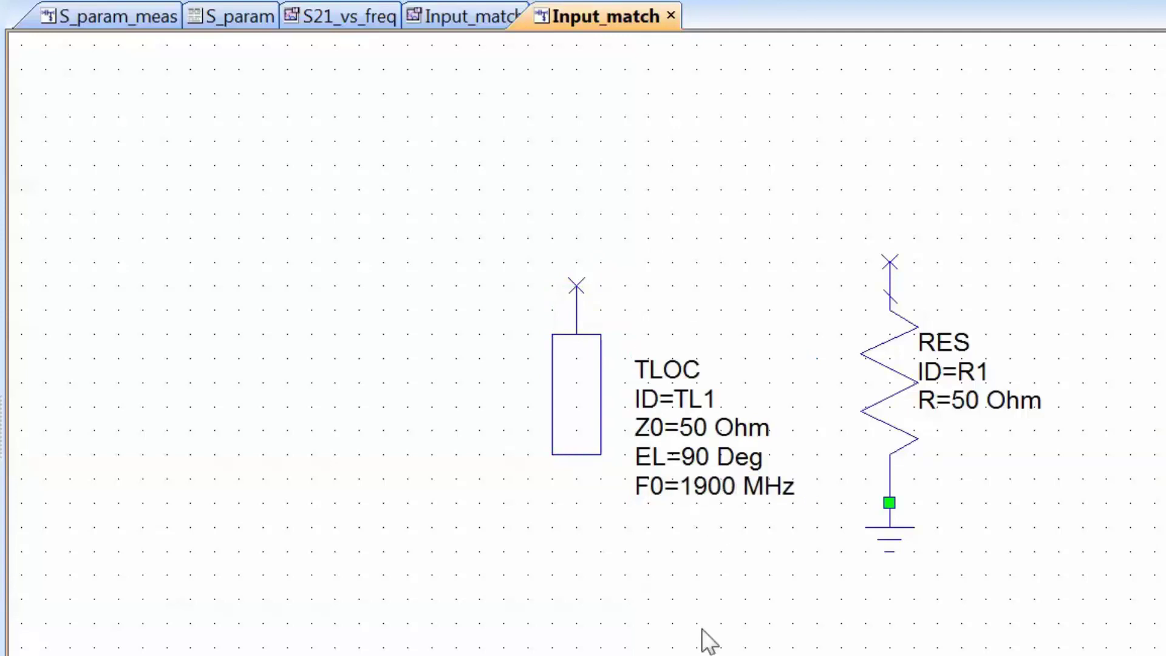
double_click(703, 460)
type("63")
key("Return")
left_click(577, 285)
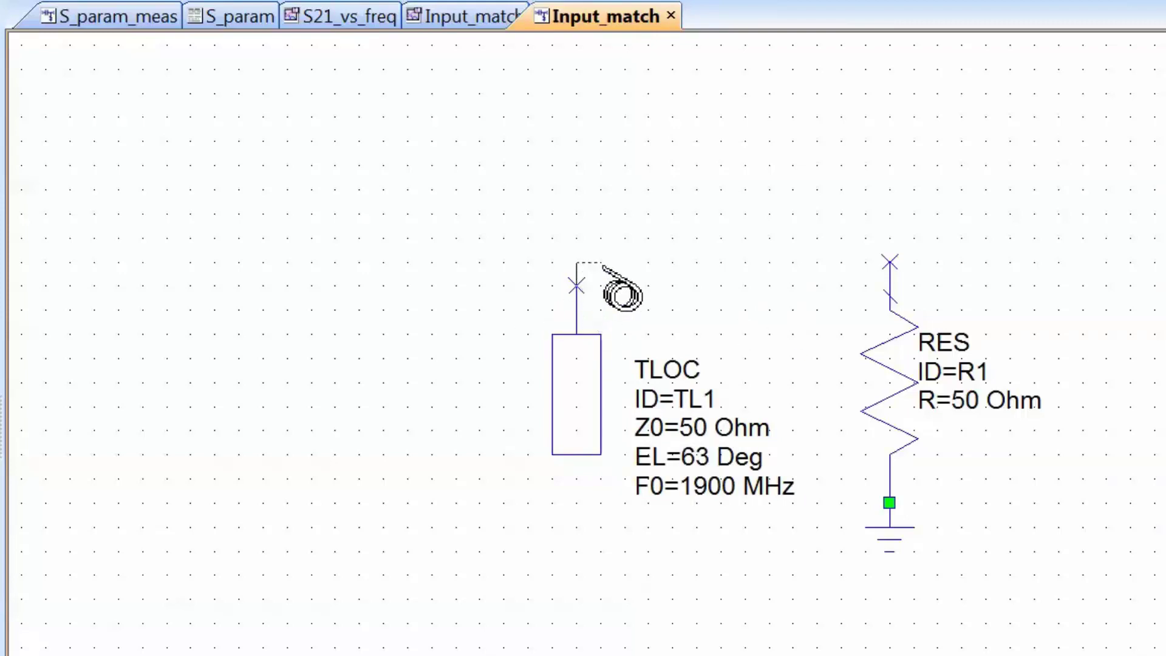
left_click(890, 262)
Place a TLIN grounded-shield transmission line in series, joining its right end to the node above the open stub
key("ctrl+l")
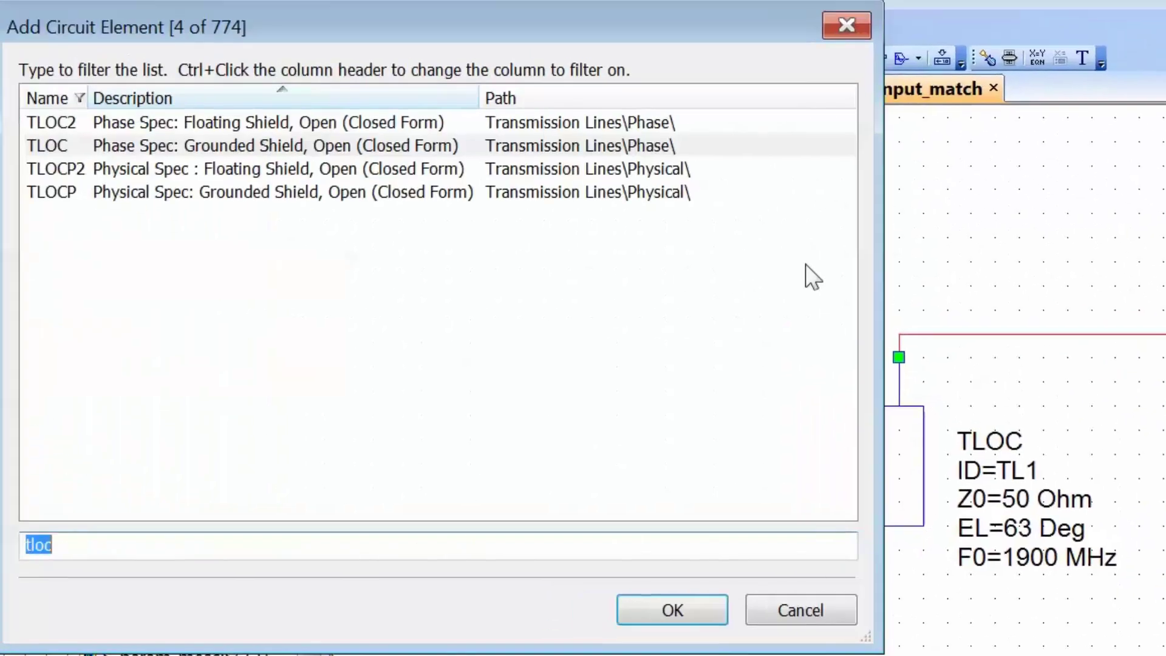
type("tlin")
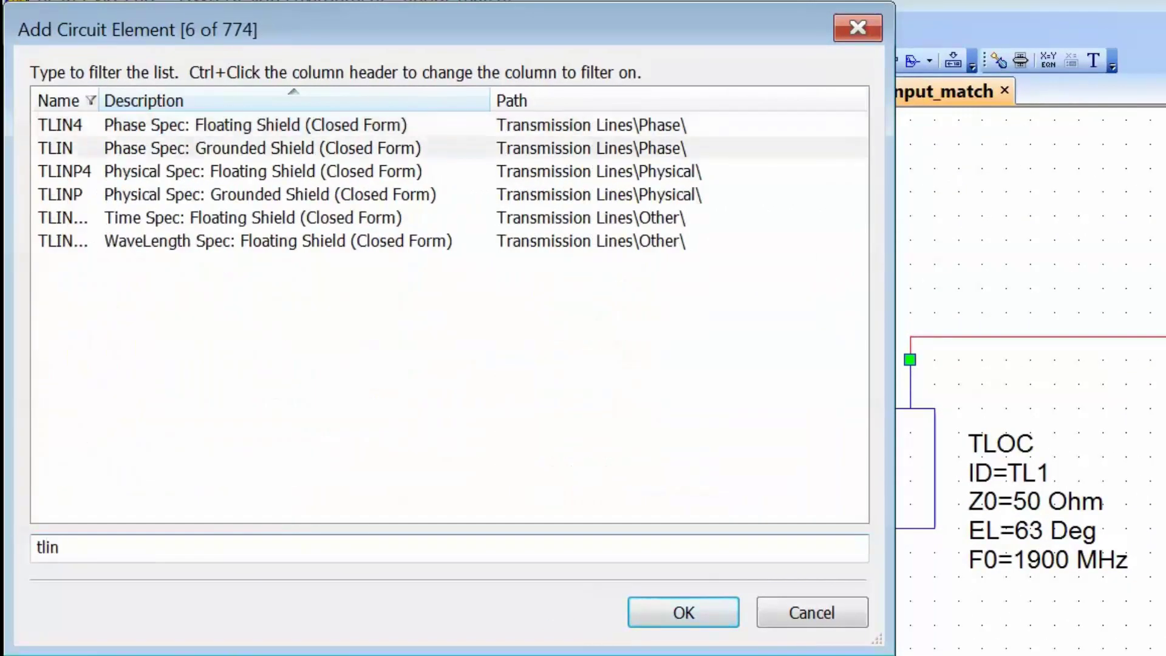
key("Return")
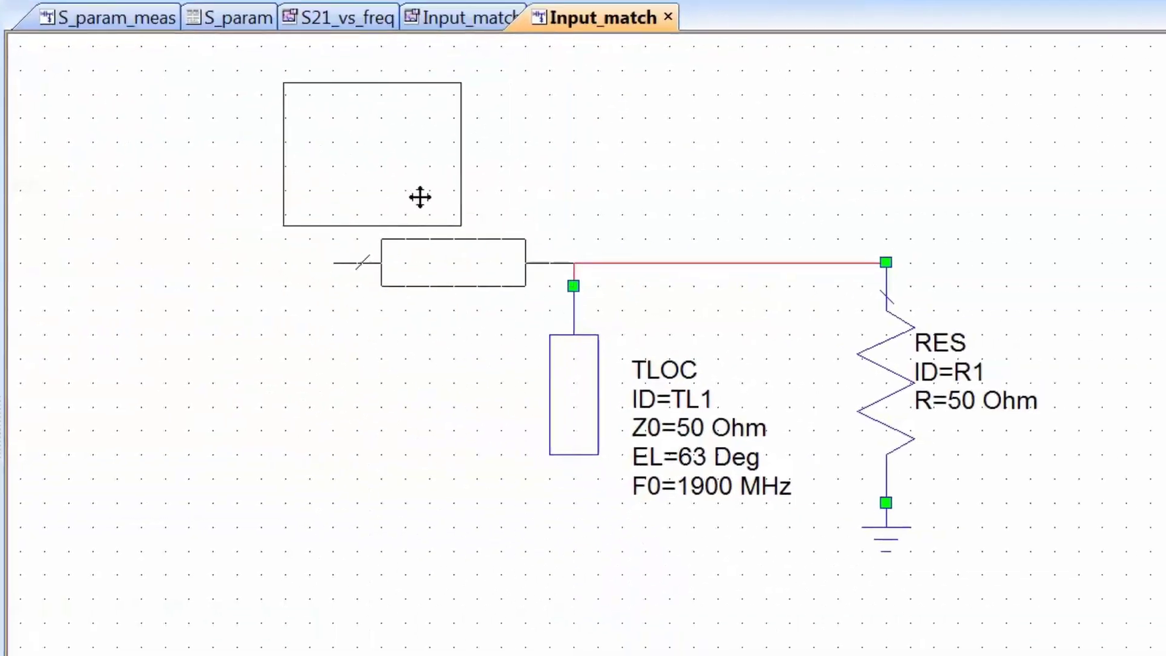
left_click(421, 197)
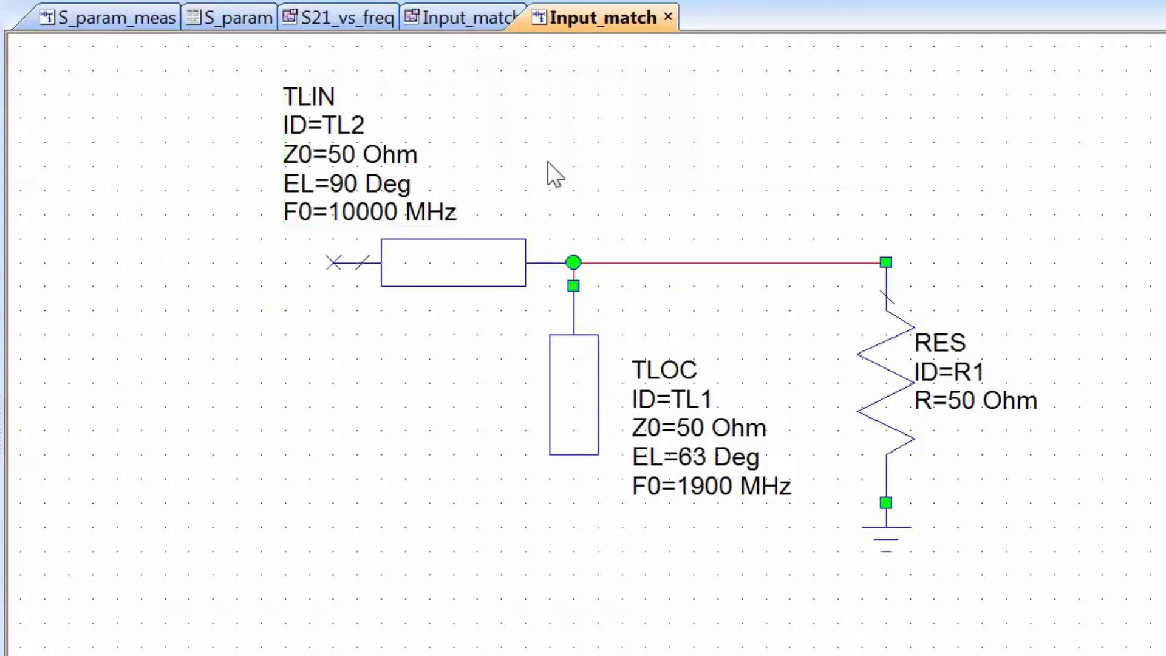
Set the series TLIN line's F0 to 1900 MHz and its EL to 75 Deg
left_click(372, 213)
left_click(373, 213)
type("1900")
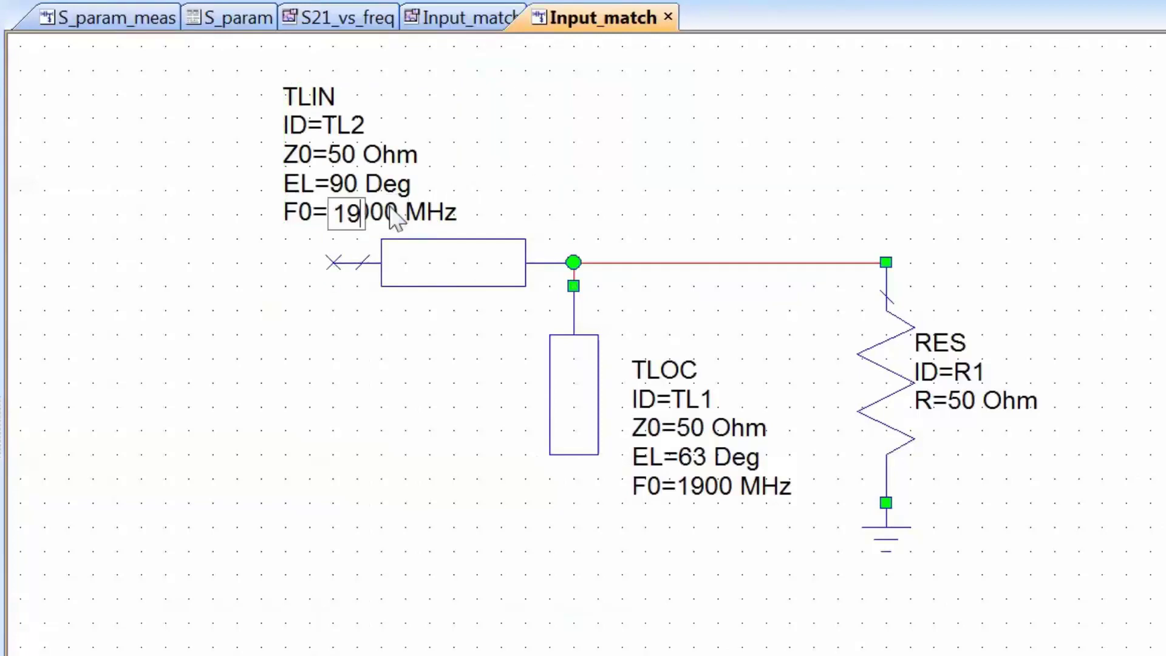
left_click(564, 206)
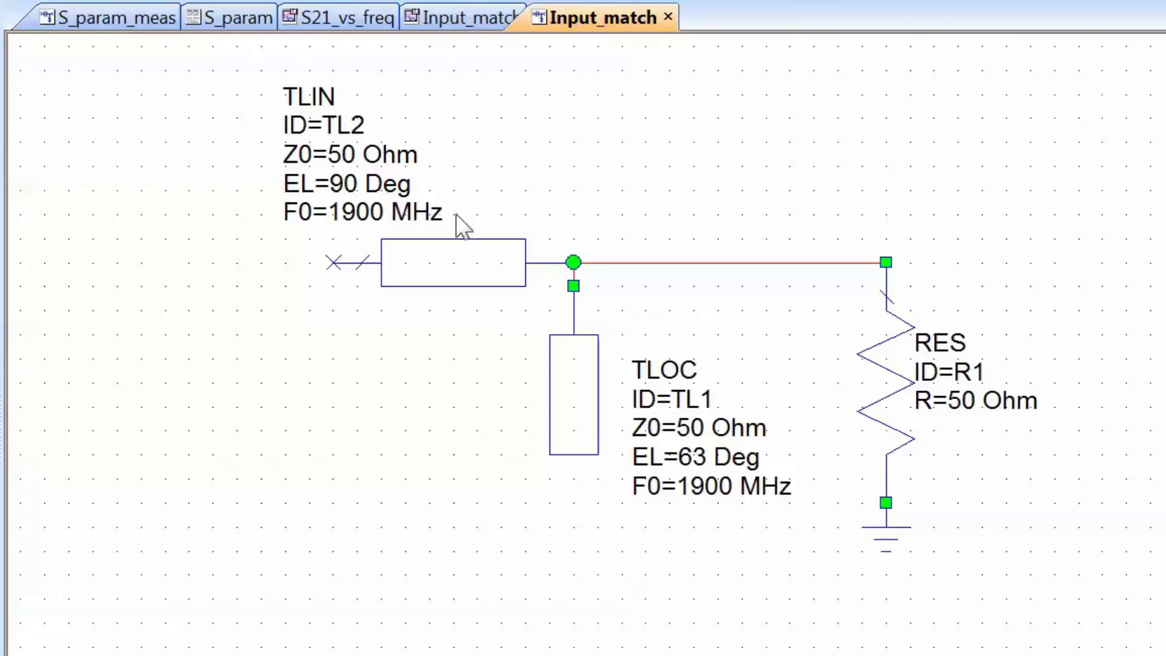
left_click(337, 190)
left_click(338, 191)
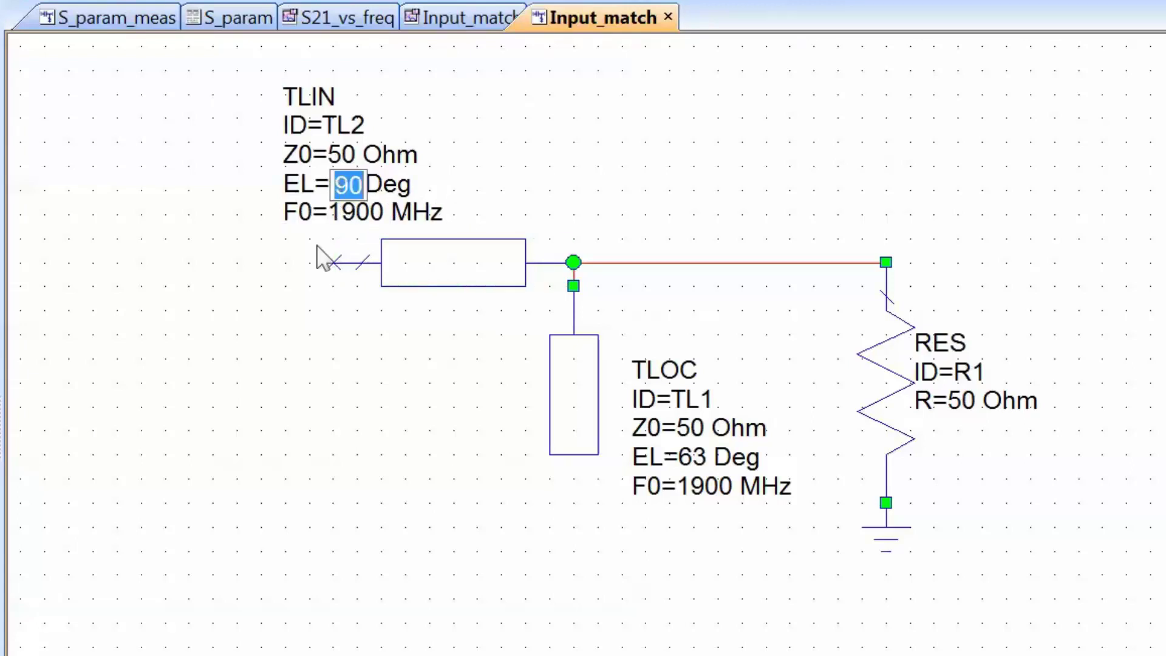
type("75")
key("Return")
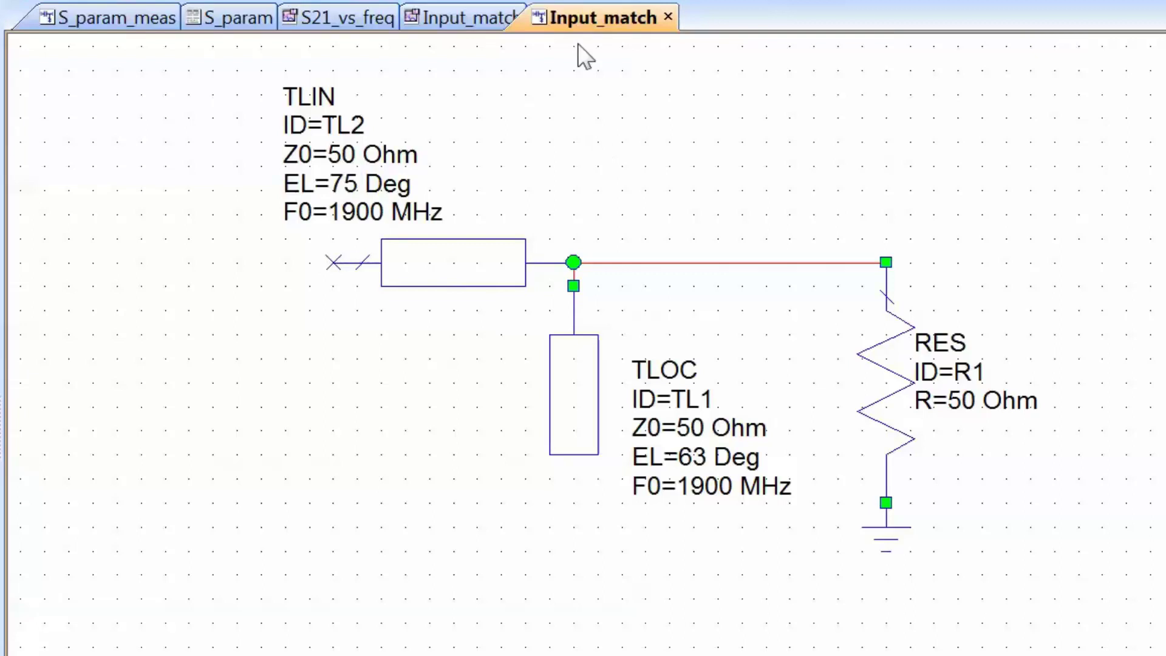
Add a port to the left of the TLIN line and wire it to the line's free end
key("ctrl+p")
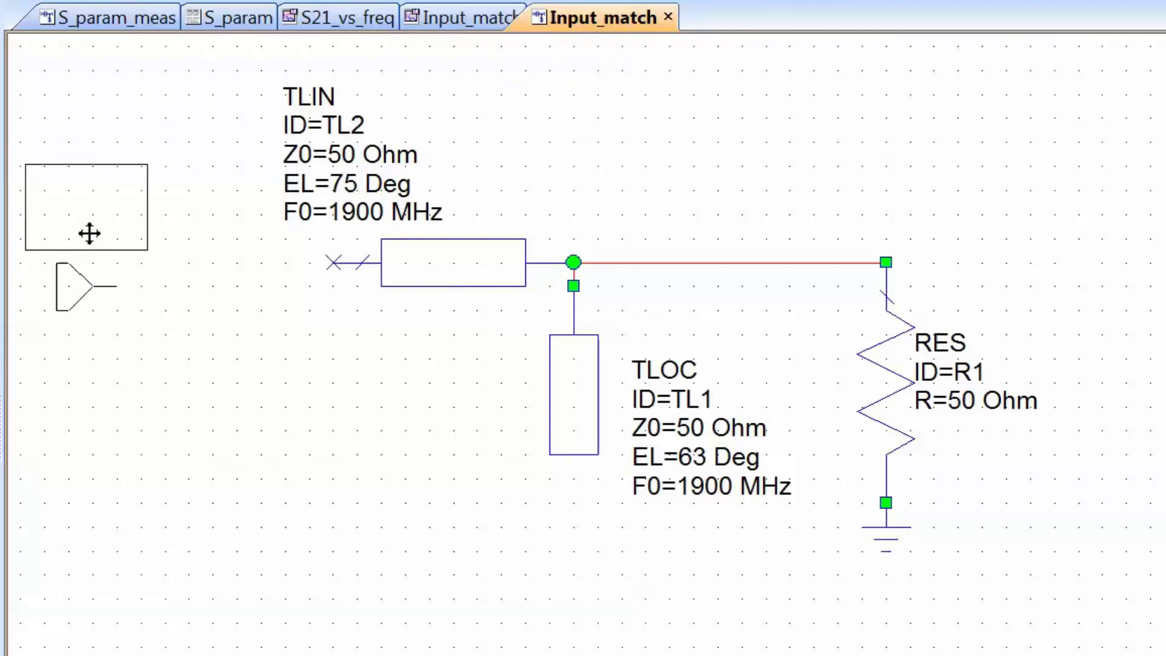
left_click(143, 270)
left_click(160, 249)
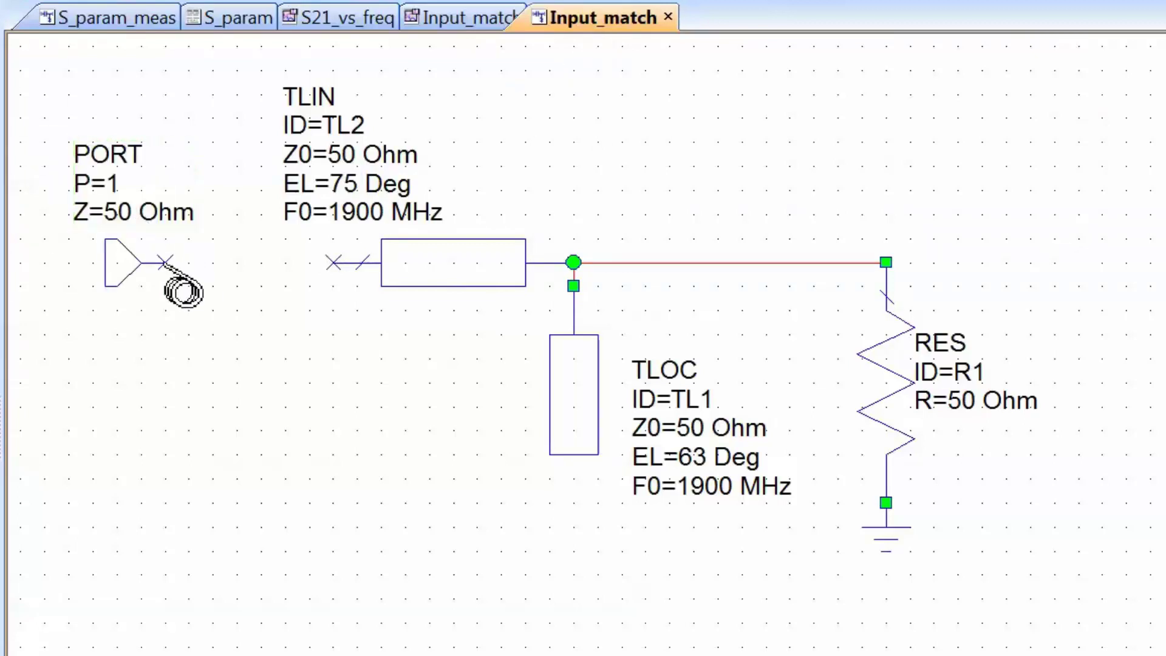
left_click(164, 262)
left_click(332, 262)
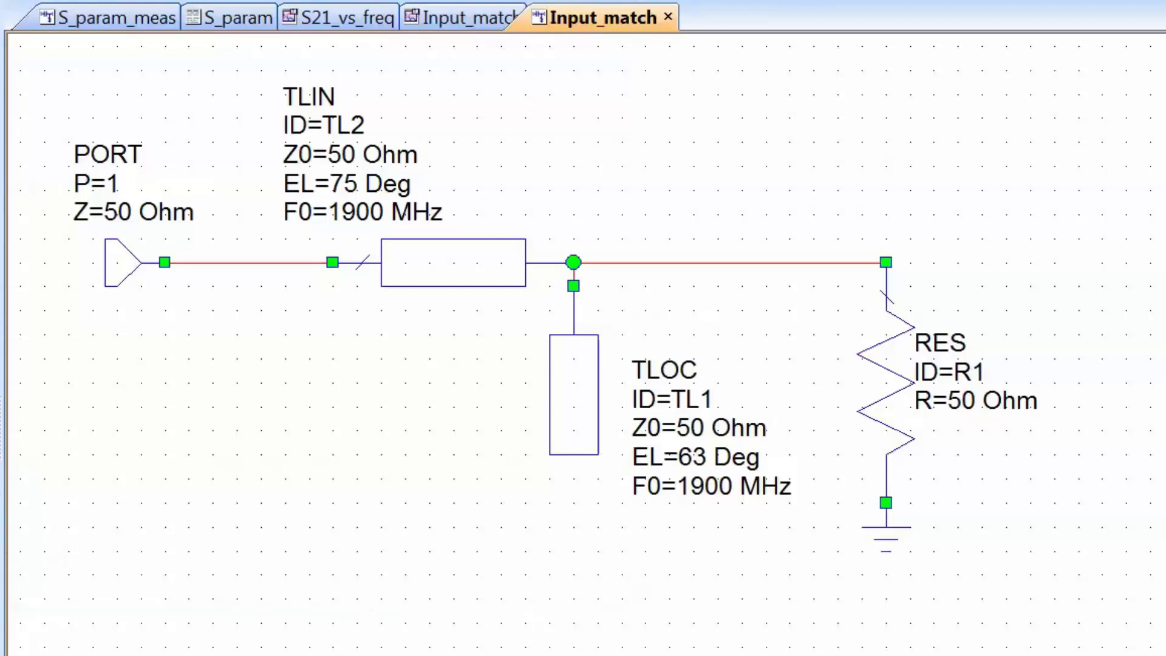
Add the complex S(1,1) measurement of the Input_match schematic to the Input_match Smith chart
key("ctrl+Tab")
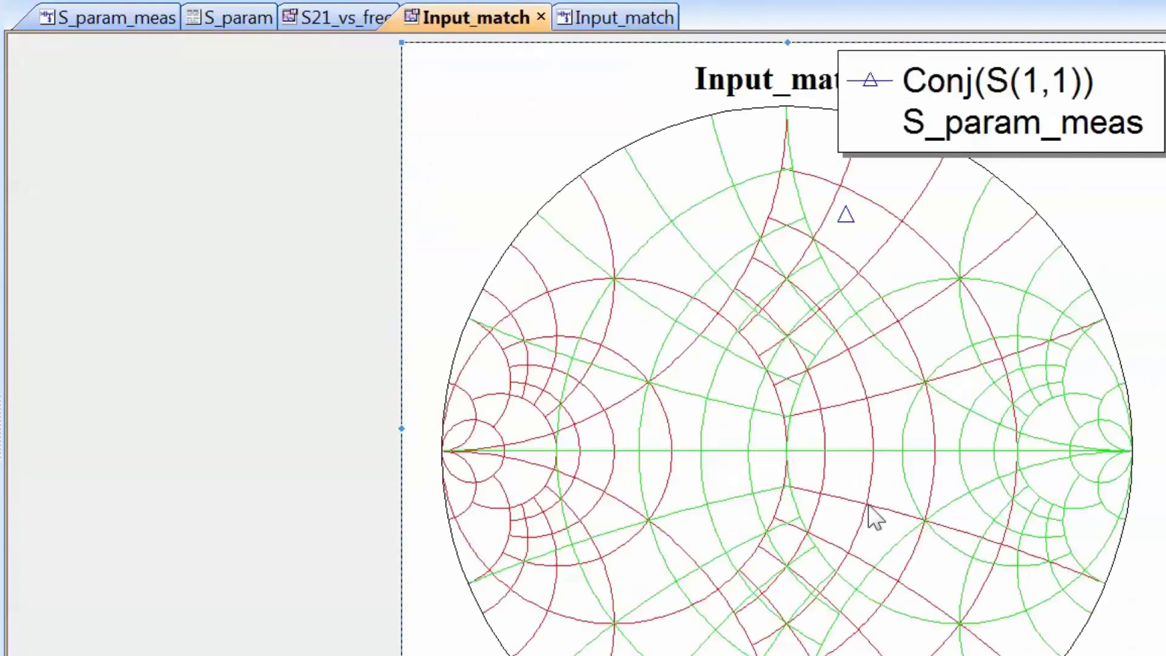
right_click(773, 382)
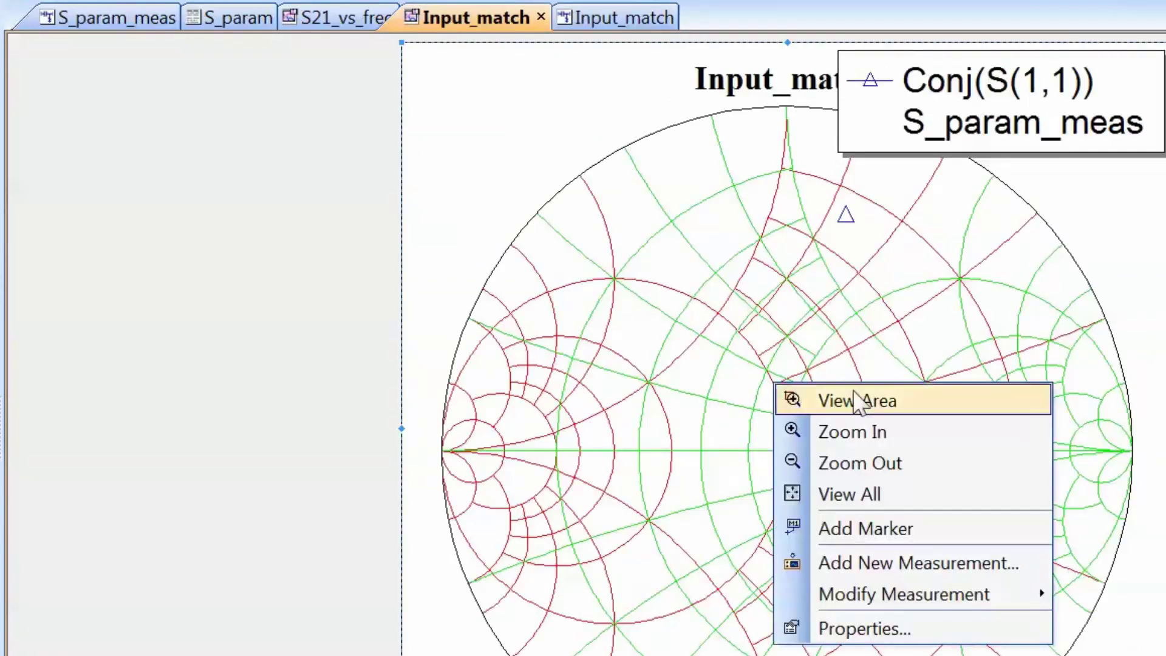
left_click(899, 563)
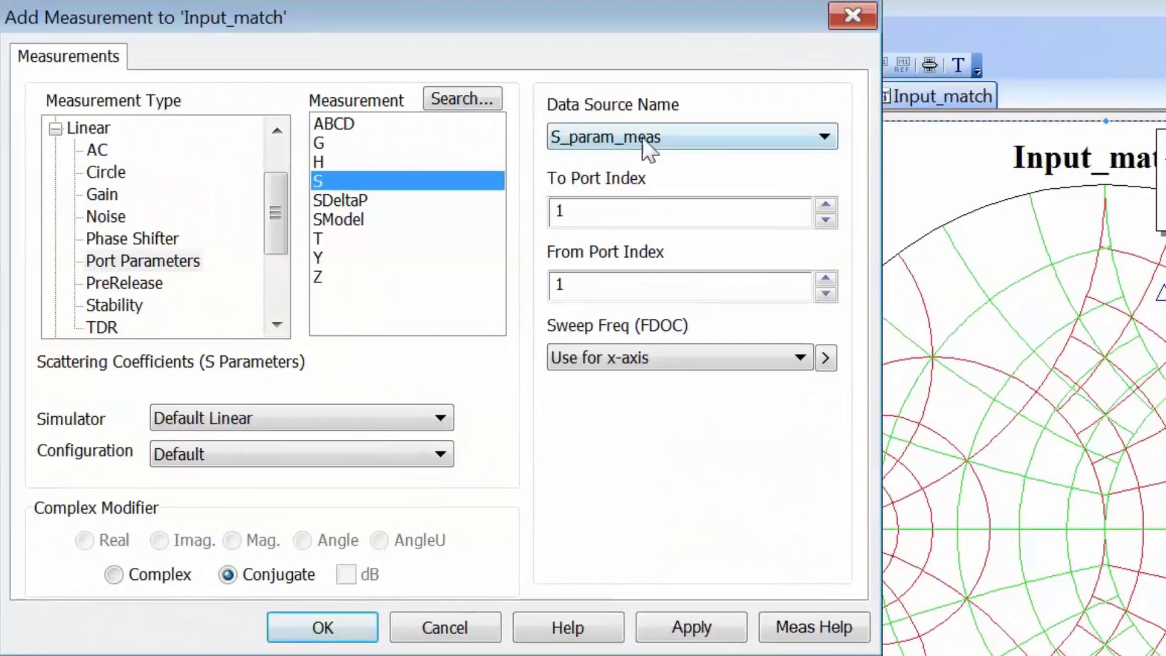
left_click(824, 138)
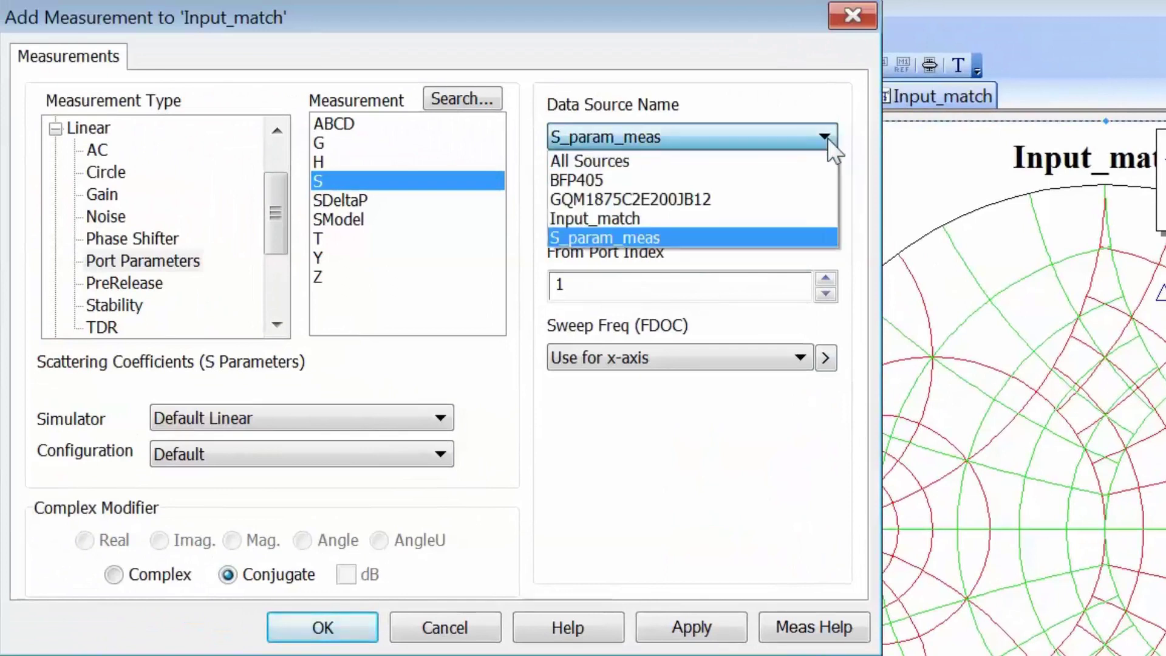
left_click(761, 219)
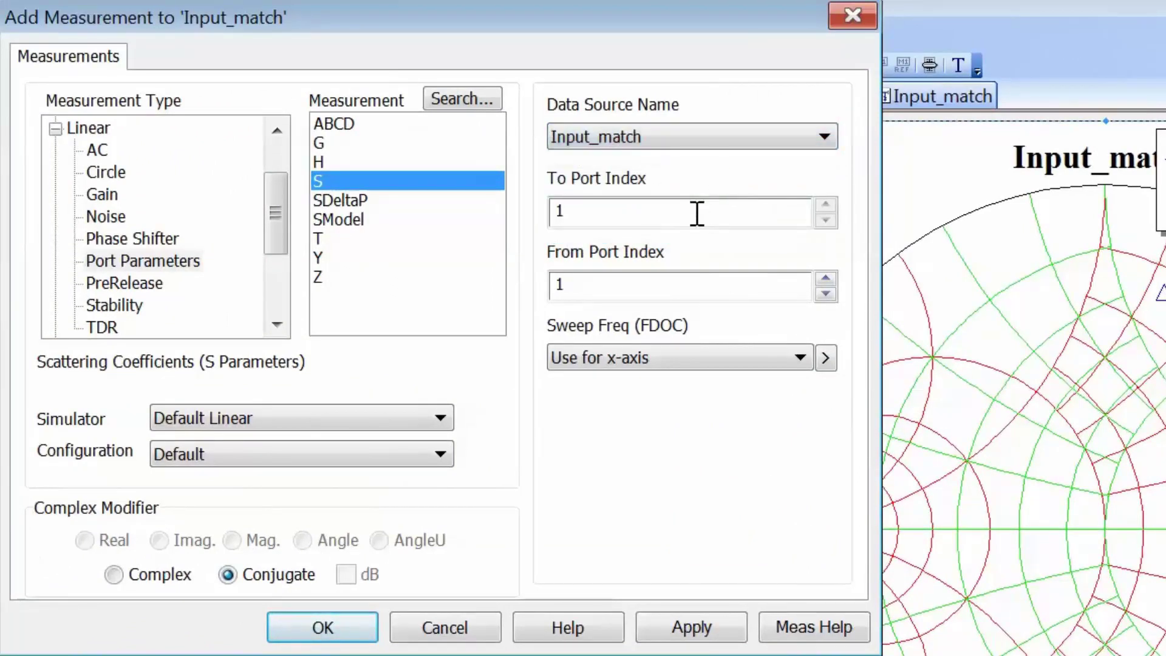
left_click(115, 574)
left_click(677, 625)
left_click(343, 623)
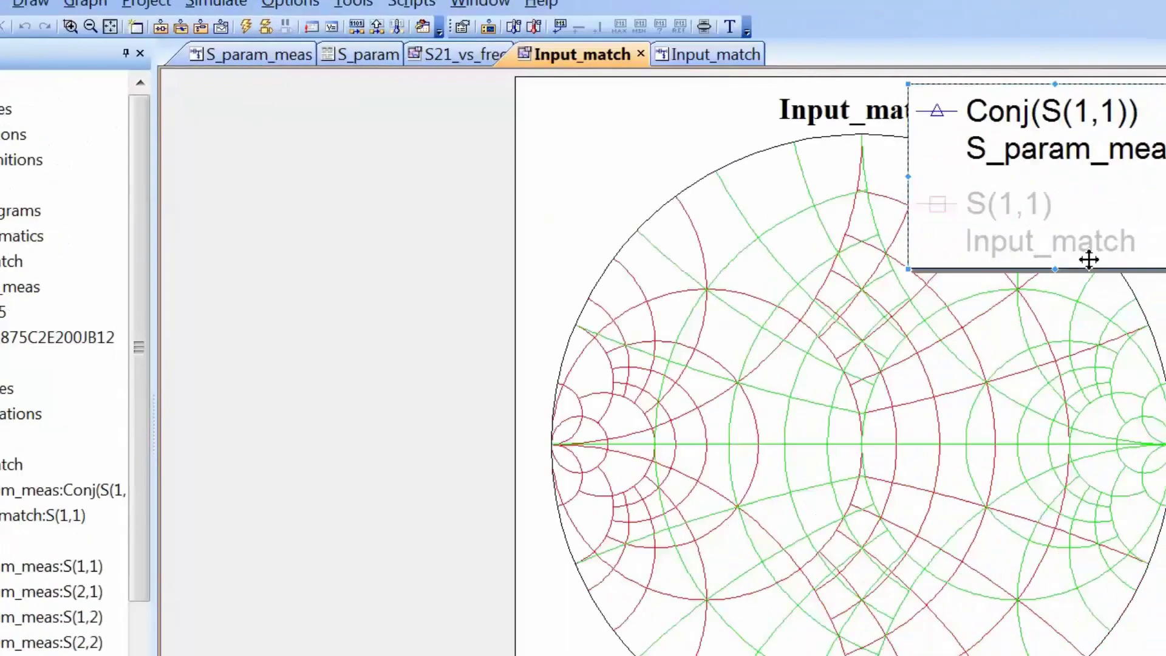
Run the simulation to plot the matching network's S(1,1) beside the conjugate S(1,1) on the Smith chart
left_click_drag(1165, 336, 1165, 344)
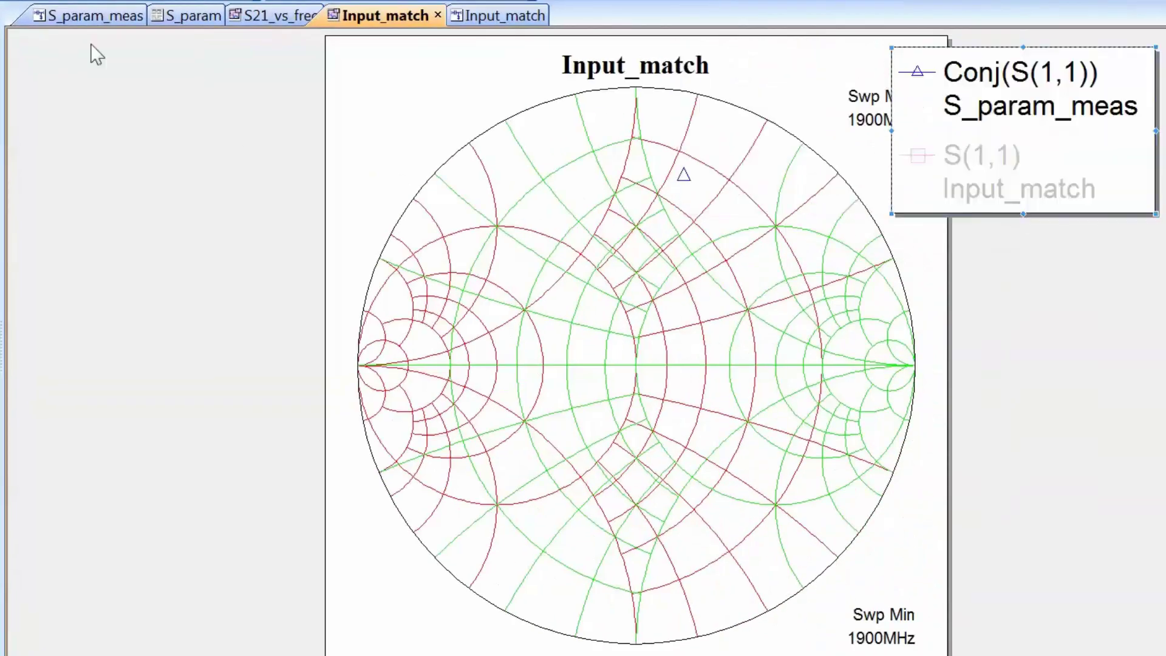
left_click(94, 7)
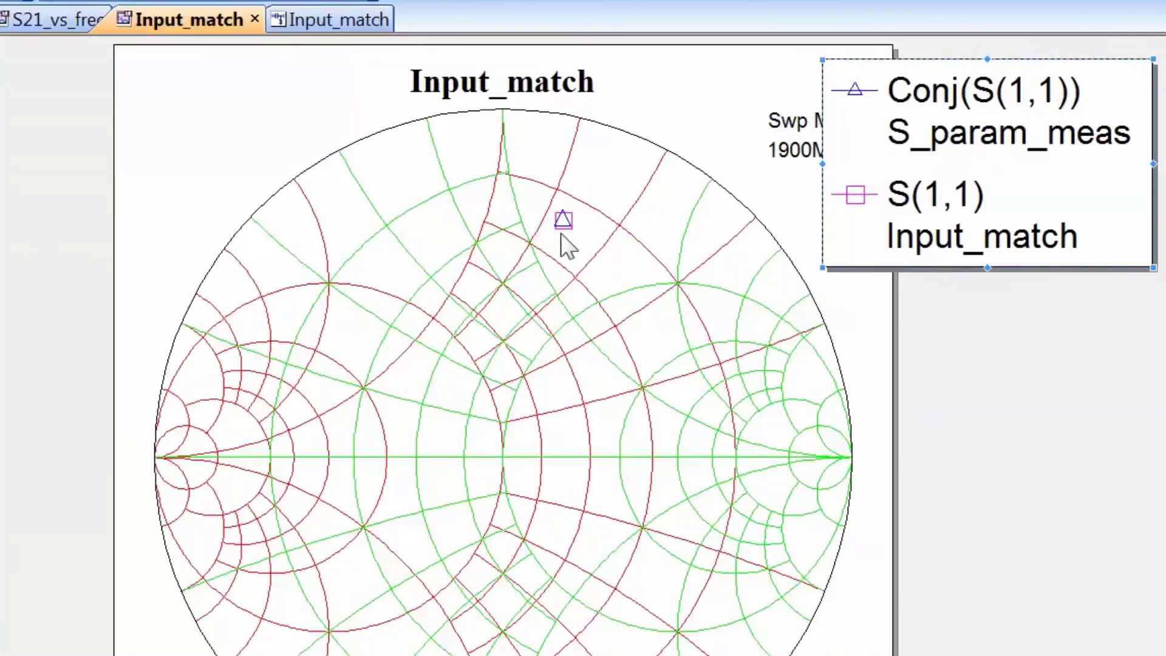
mouse_move(510, 449)
left_mouse_down()
mouse_move(513, 463)
mouse_move(513, 445)
left_mouse_up()
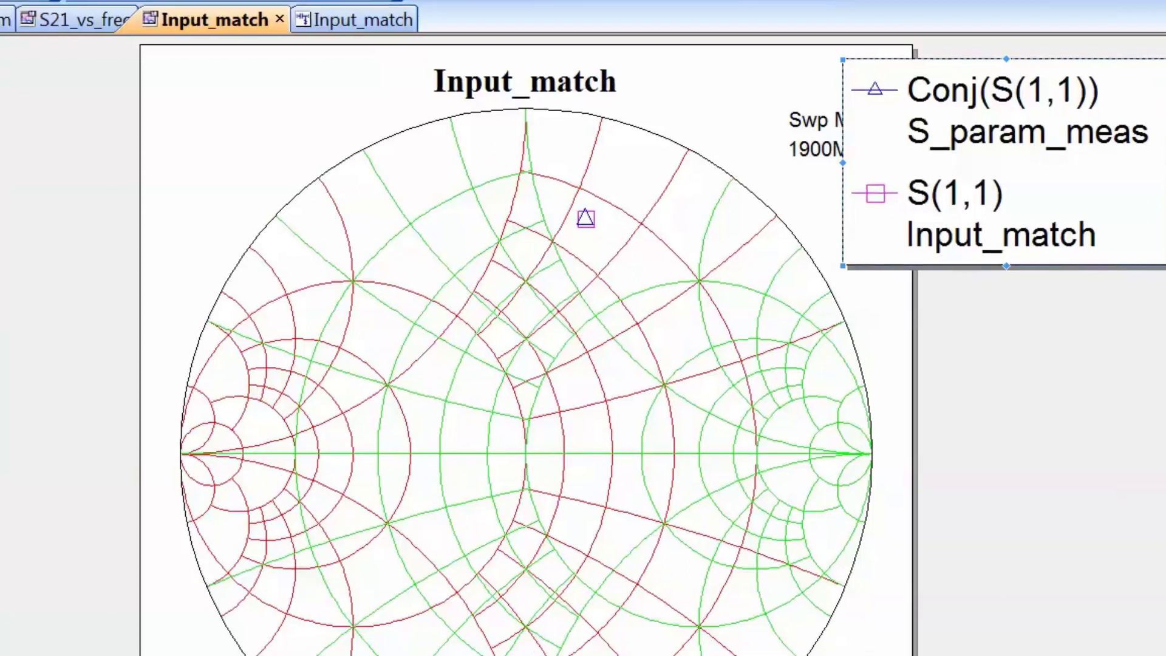
Flip the entire Input_match schematic horizontally so the resistor is on the left and the port on the right
key("ctrl+Tab")
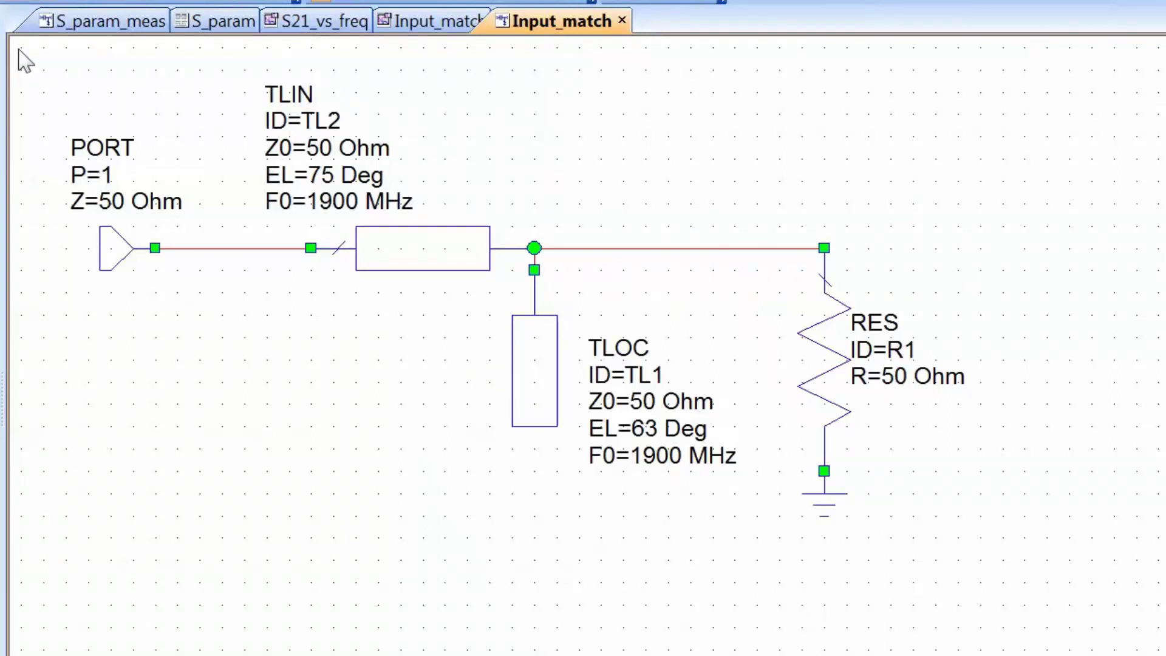
left_click_drag(18, 50, 1096, 622)
right_click(388, 248)
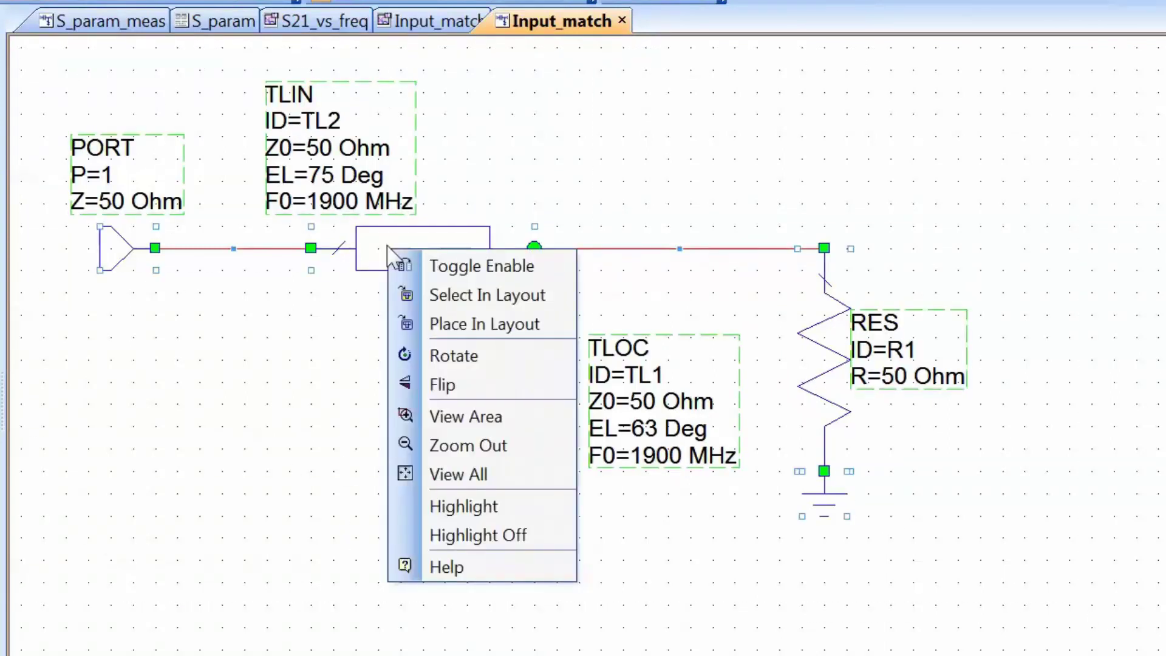
left_click(462, 384)
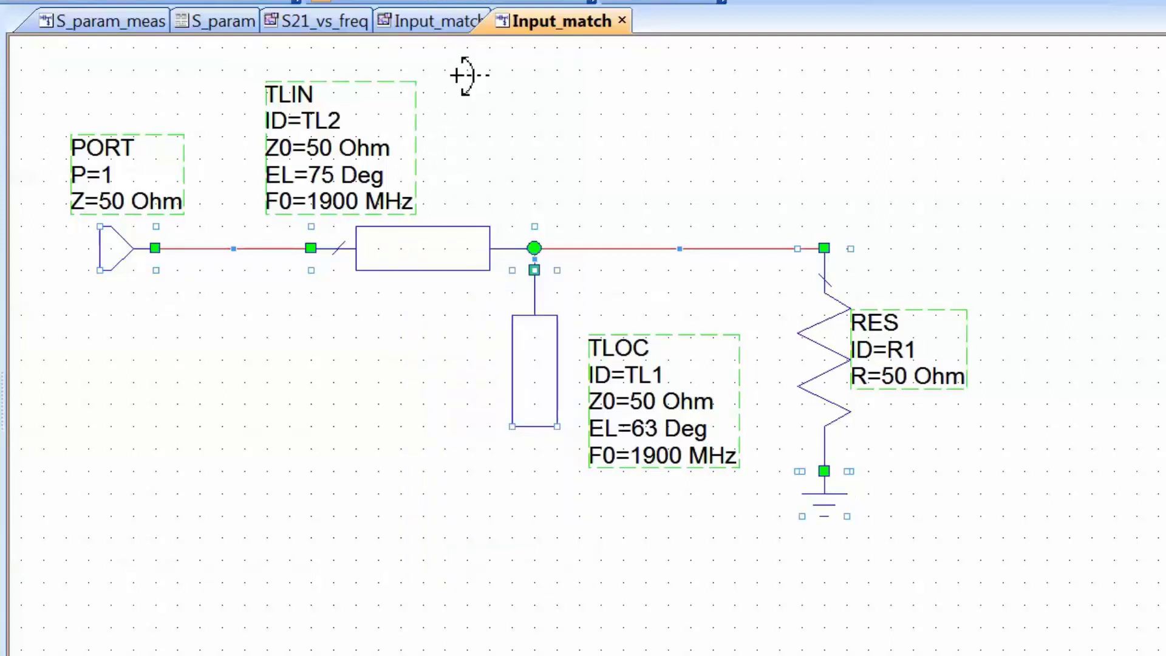
left_click_drag(467, 75, 481, 475)
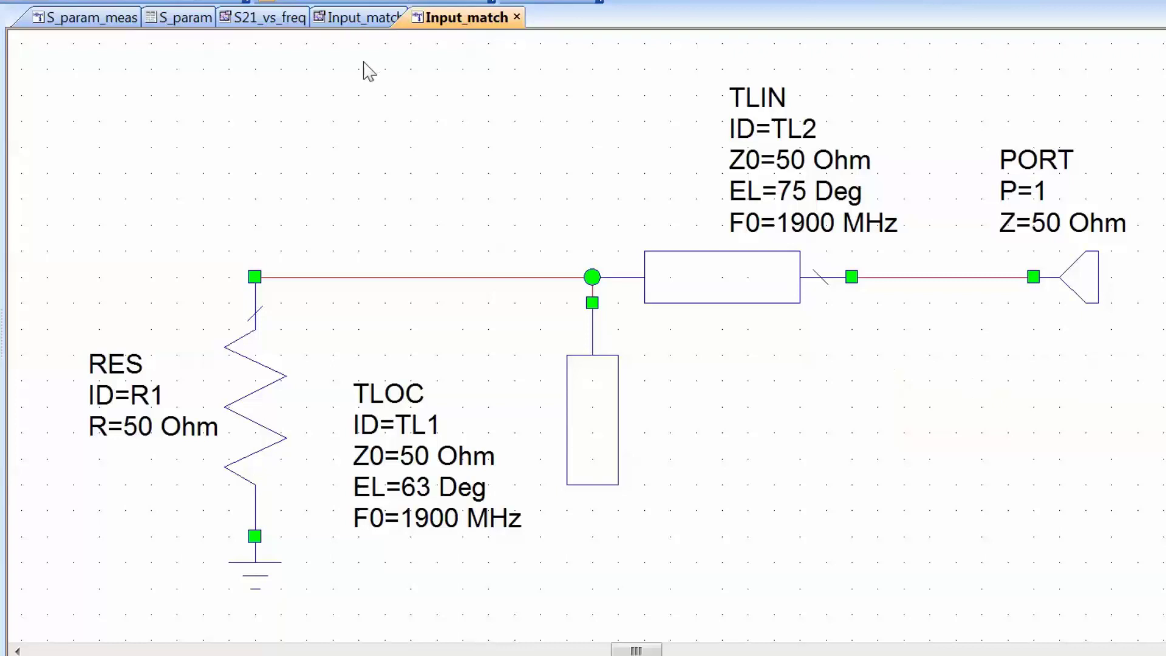
Copy the TLIN line and TLOC stub from Input_match and paste them in S_param_meas at the transistor's base, replacing the existing wiring there
left_click_drag(357, 61, 984, 568)
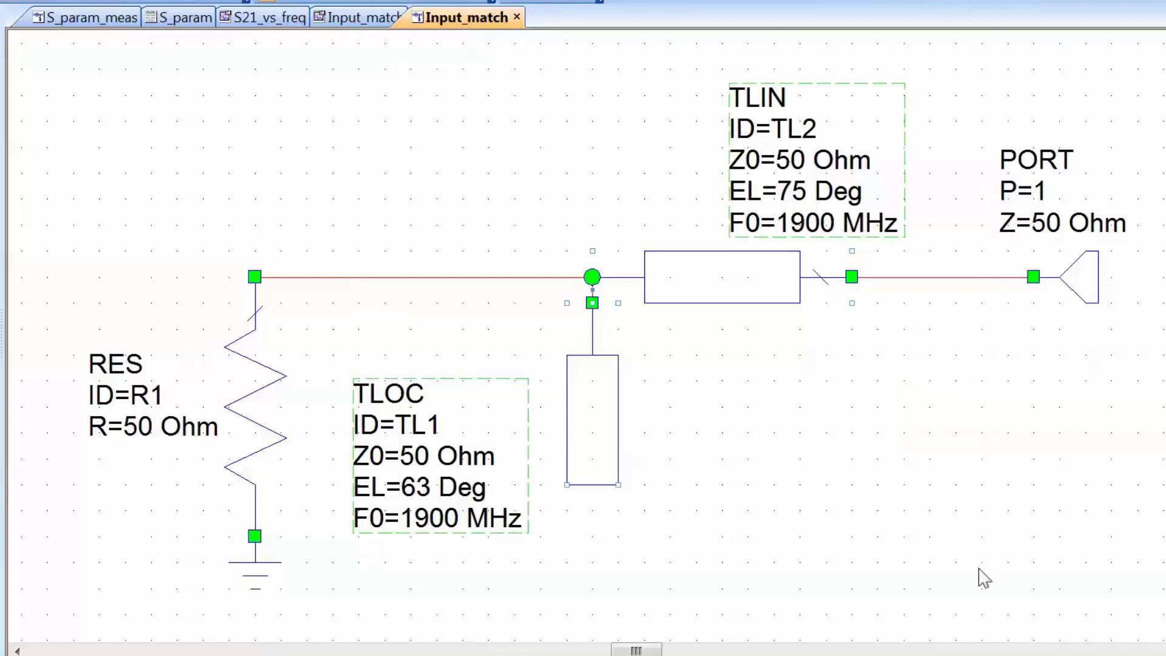
key("ctrl+c")
key("ctrl+Tab")
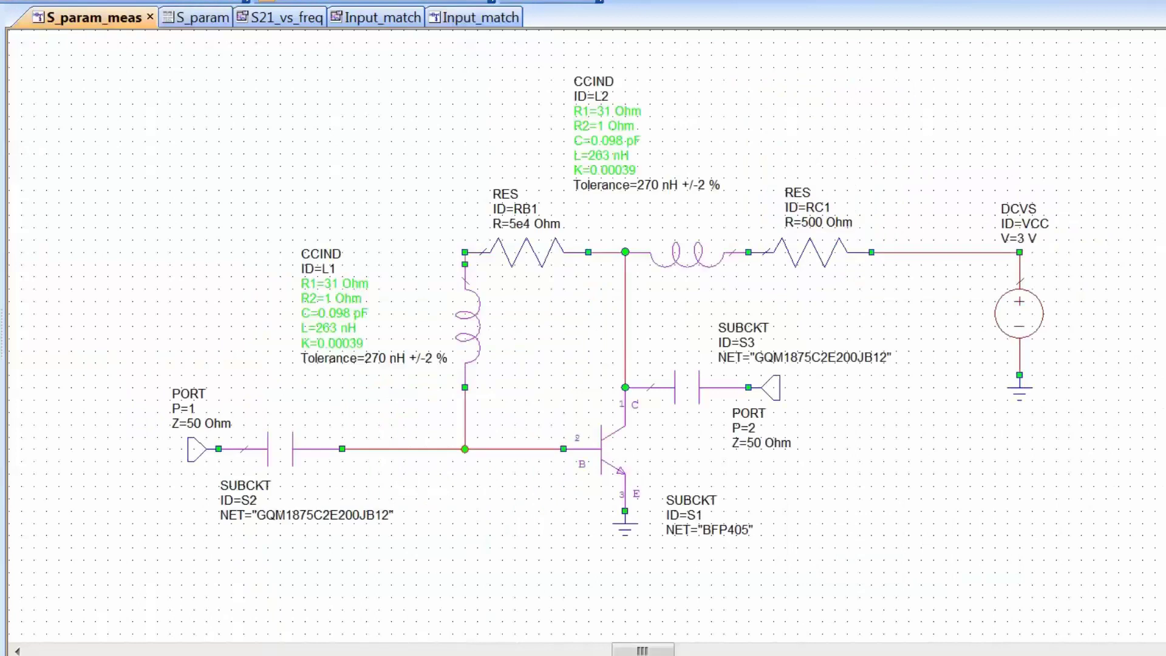
left_click(503, 450)
key("Delete")
key("Delete")
key("ctrl+v")
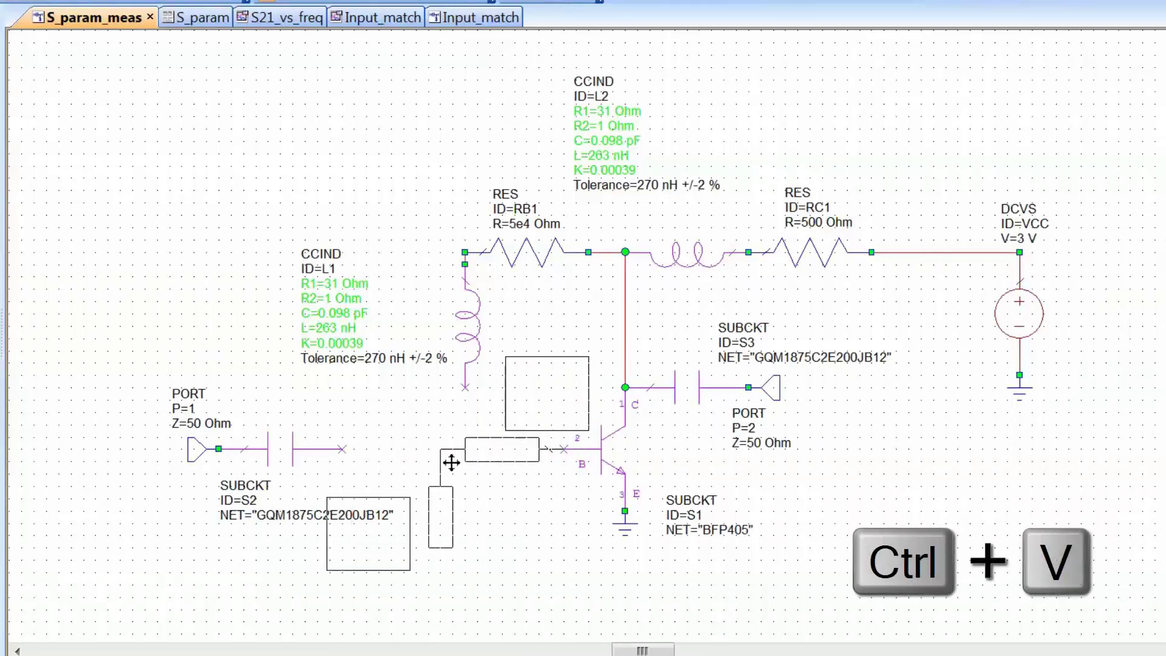
left_click(457, 463)
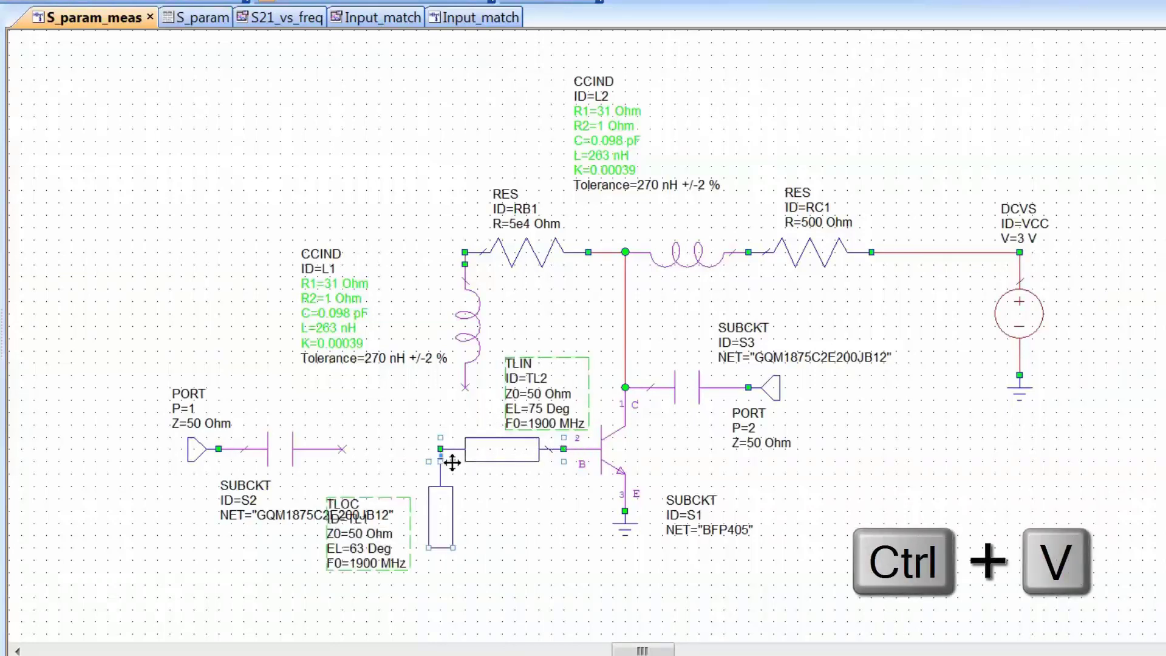
Wire the input capacitor and the lower end of inductor L1 to the stub-line junction, and open the S_param table
left_click(342, 449)
left_click(440, 449)
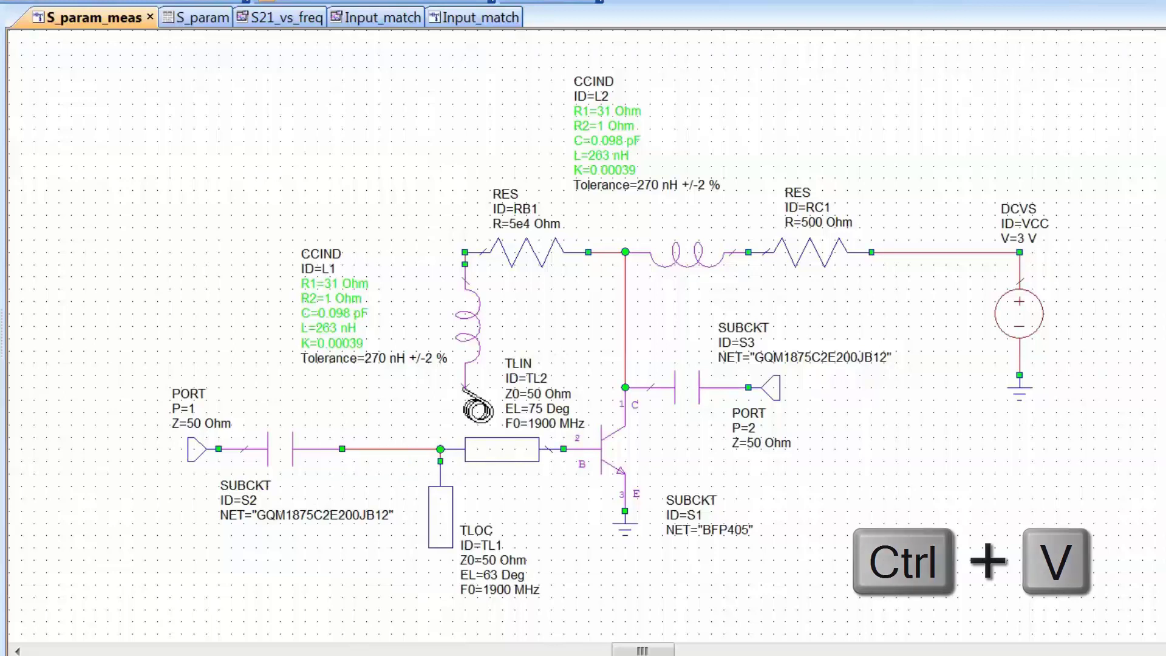
left_click(464, 387)
left_click(441, 448)
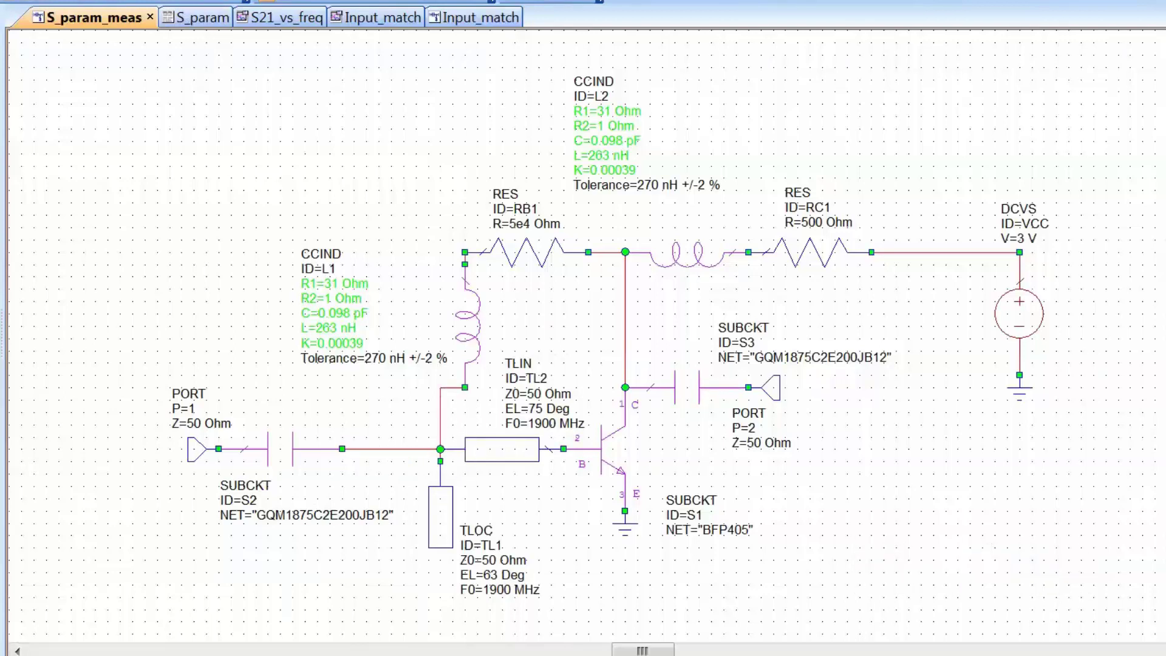
left_click(194, 17)
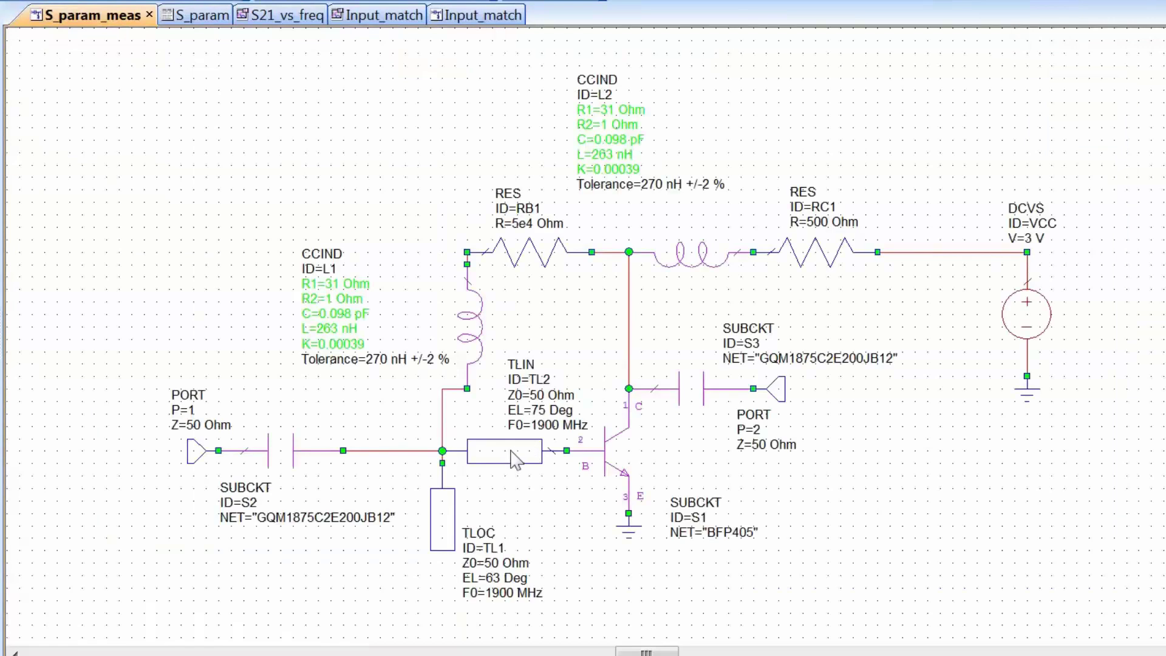
Delete the TLIN line and TLOC stub from S_param_meas, and wire the transistor's base directly to the capacitor-inductor wire
left_click(513, 459)
key("Delete")
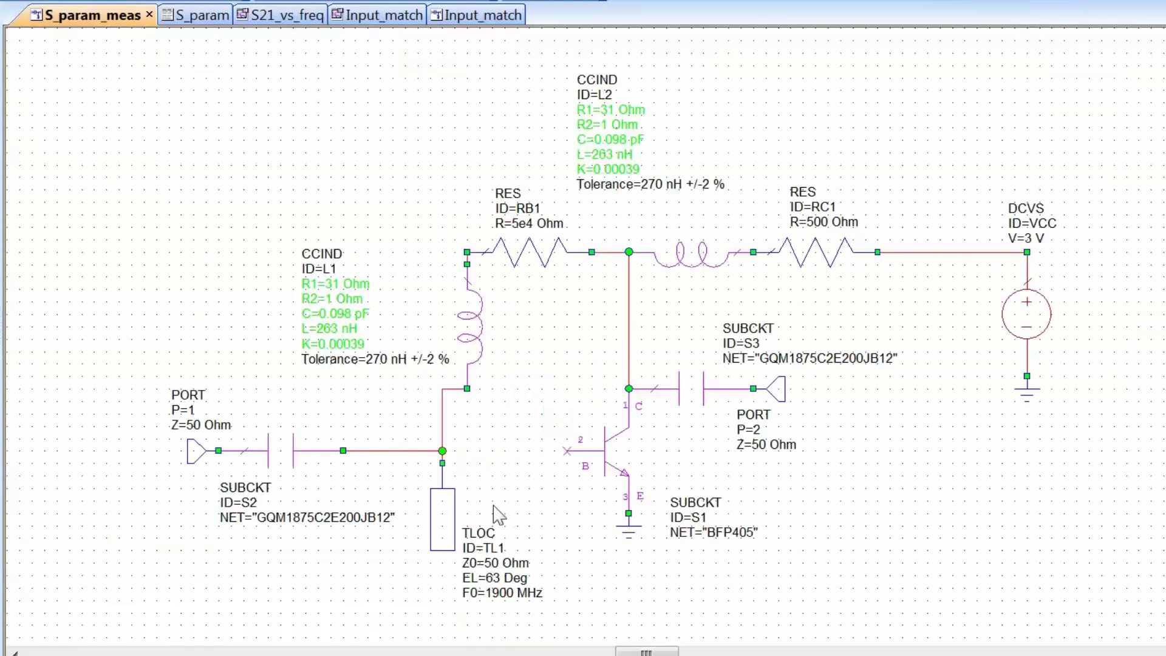
left_click(443, 519)
key("Delete")
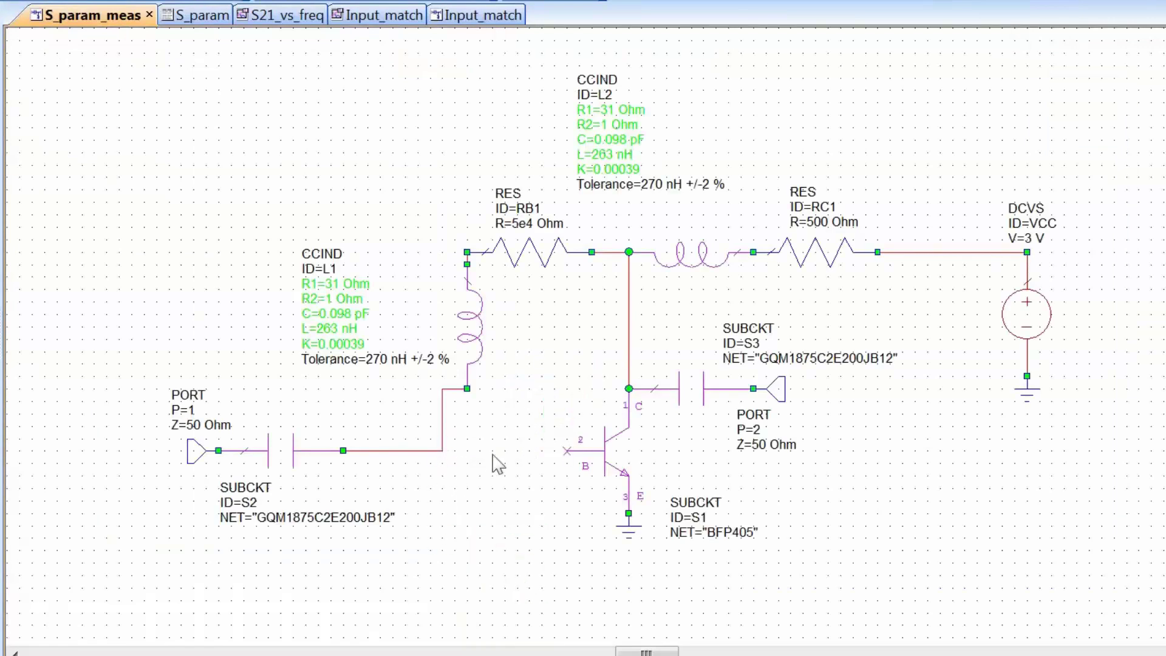
left_click(566, 451)
left_click(441, 451)
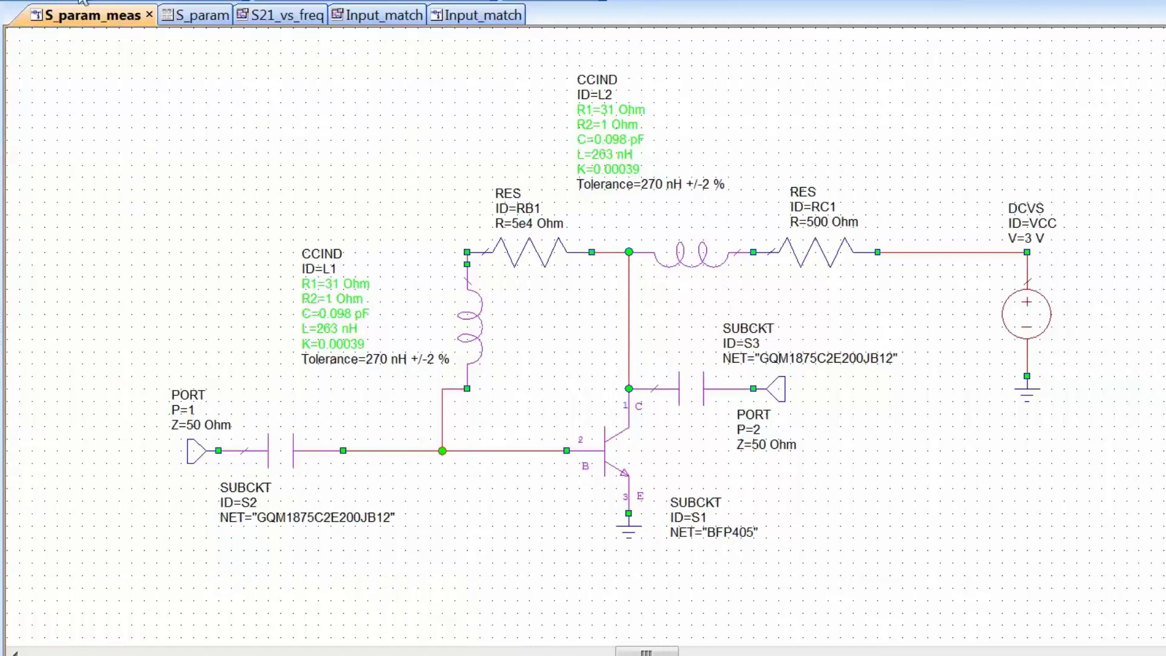
Create a new rectangular graph named Mu_factor
key("ctrl+Tab")
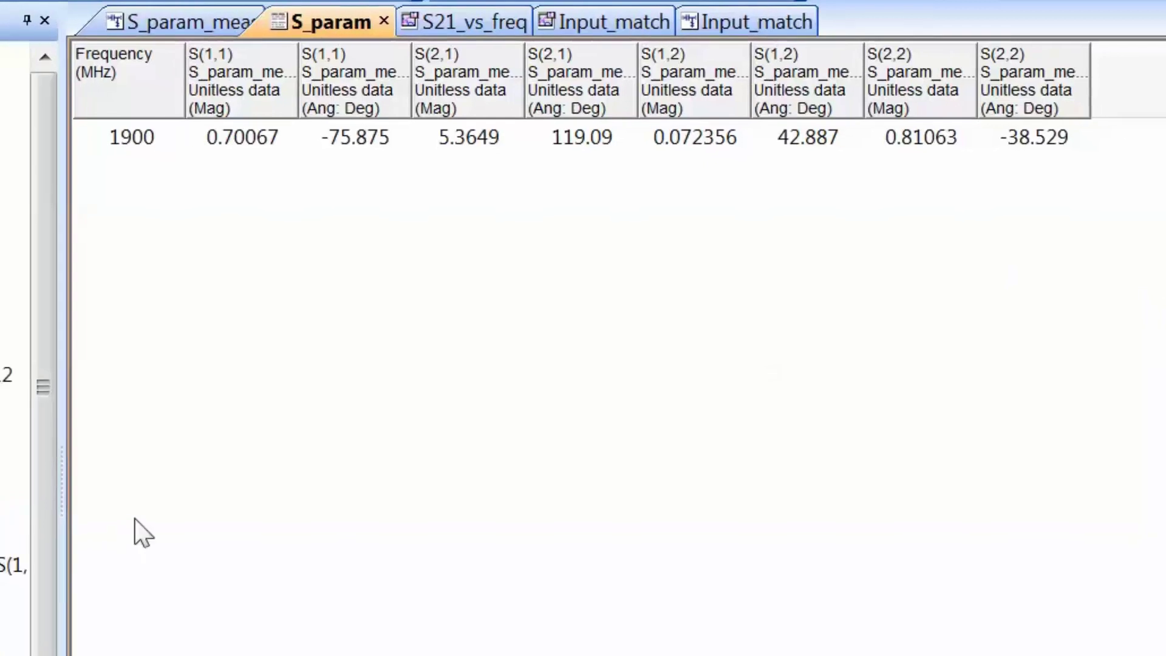
right_click(7, 435)
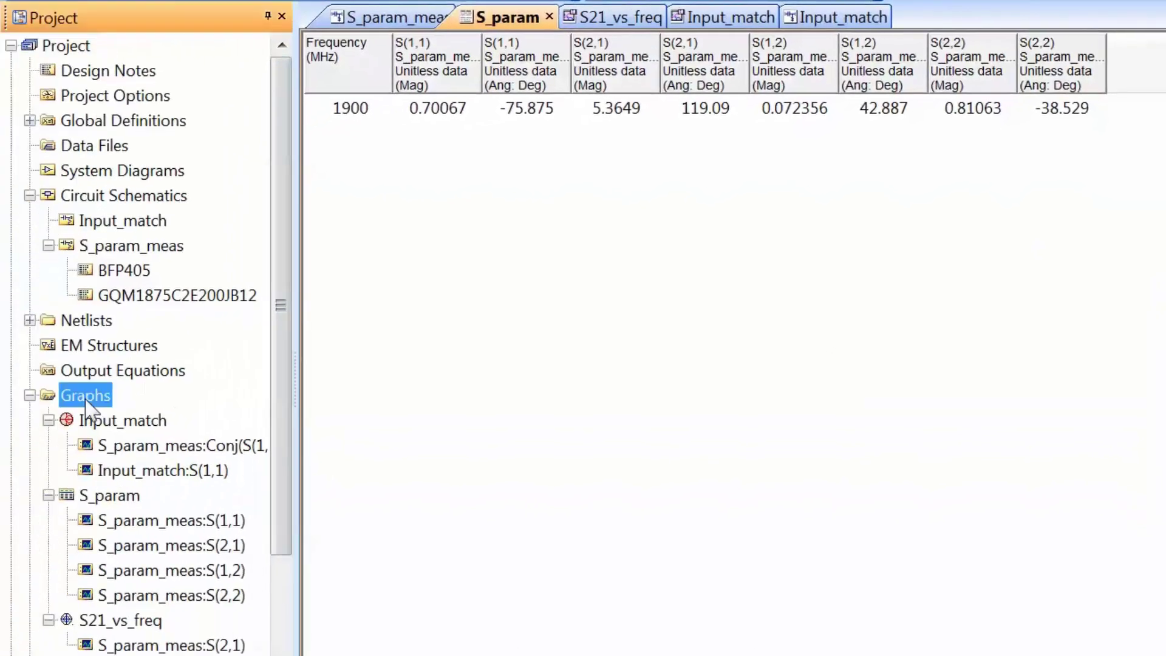
left_click(173, 415)
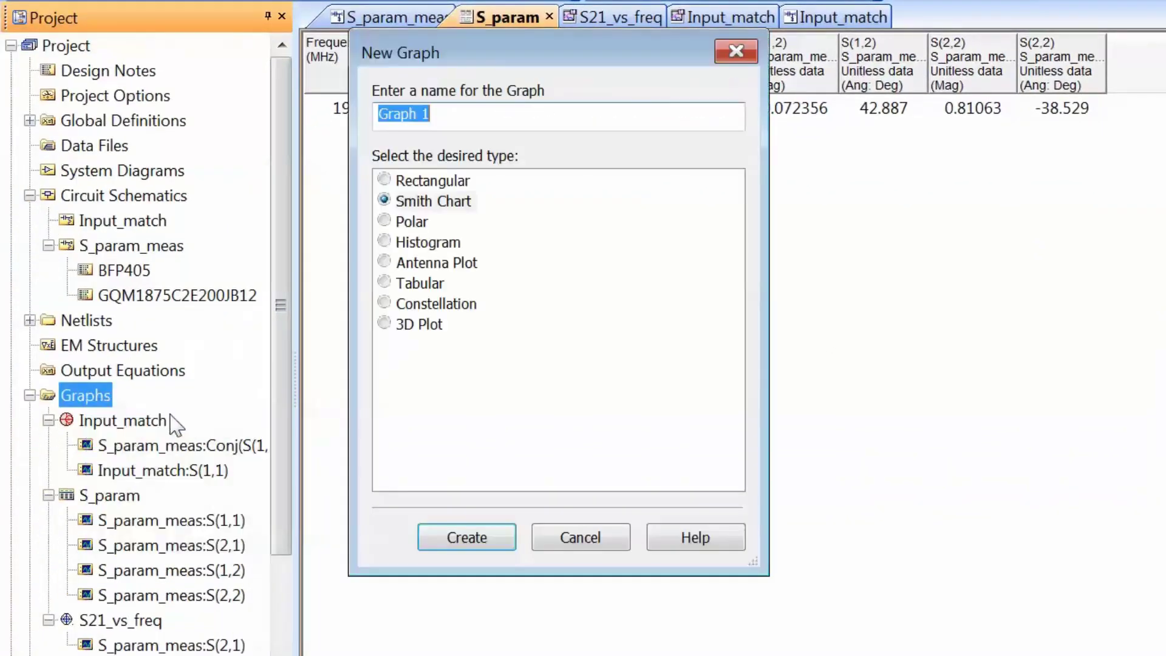
left_click(385, 180)
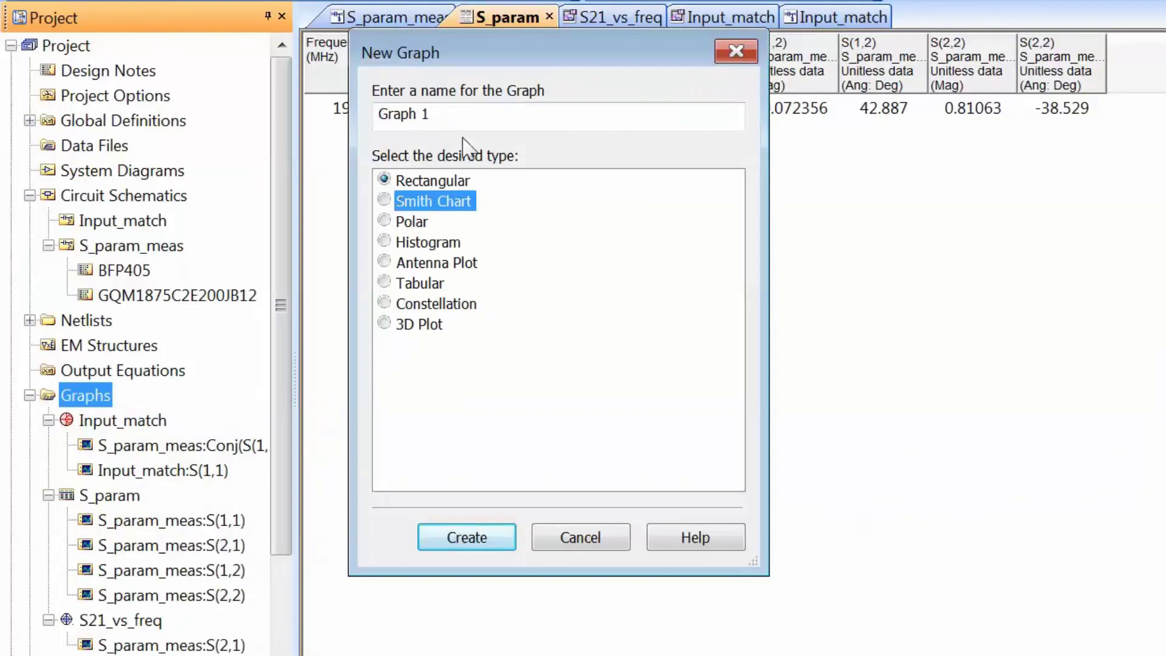
type("M")
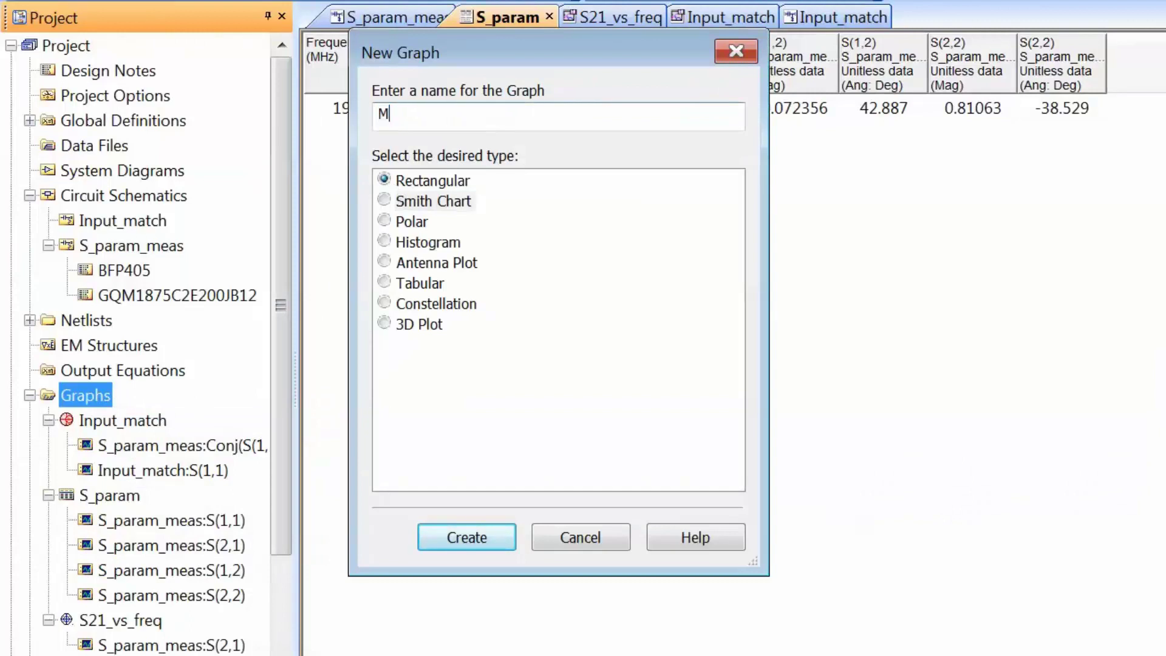
type("u_factor")
key("Return")
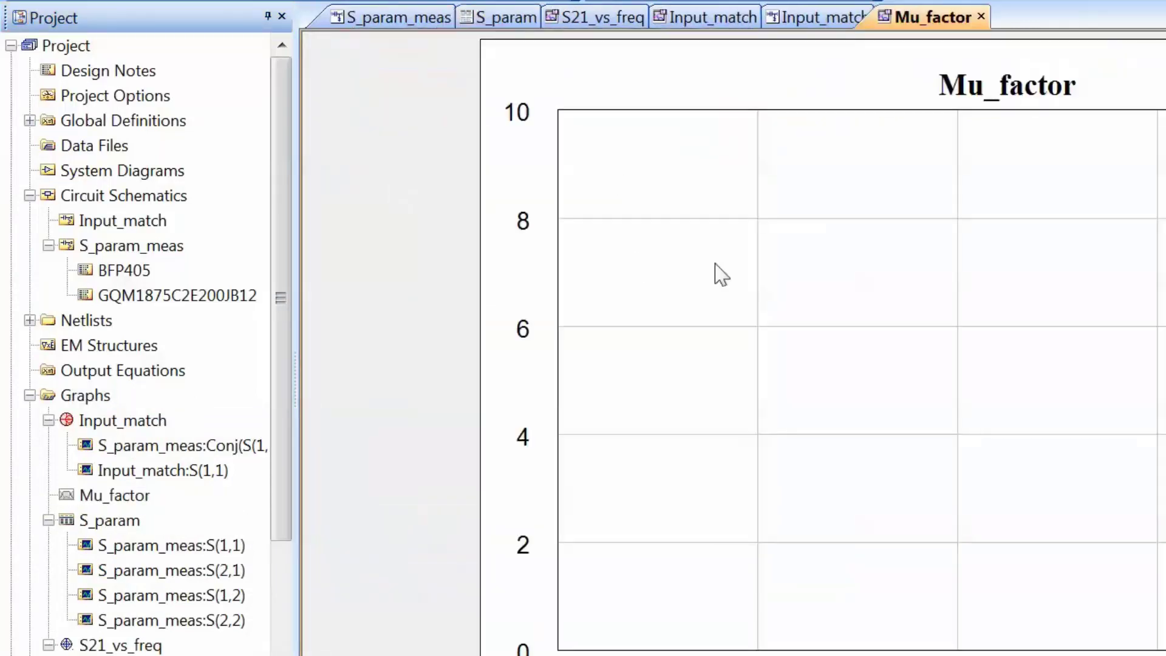
Add the linear stability measurements MU1 and MU2 of S_param_meas to the Mu_factor graph, with frequency on the x-axis
right_click(889, 311)
left_click(1045, 471)
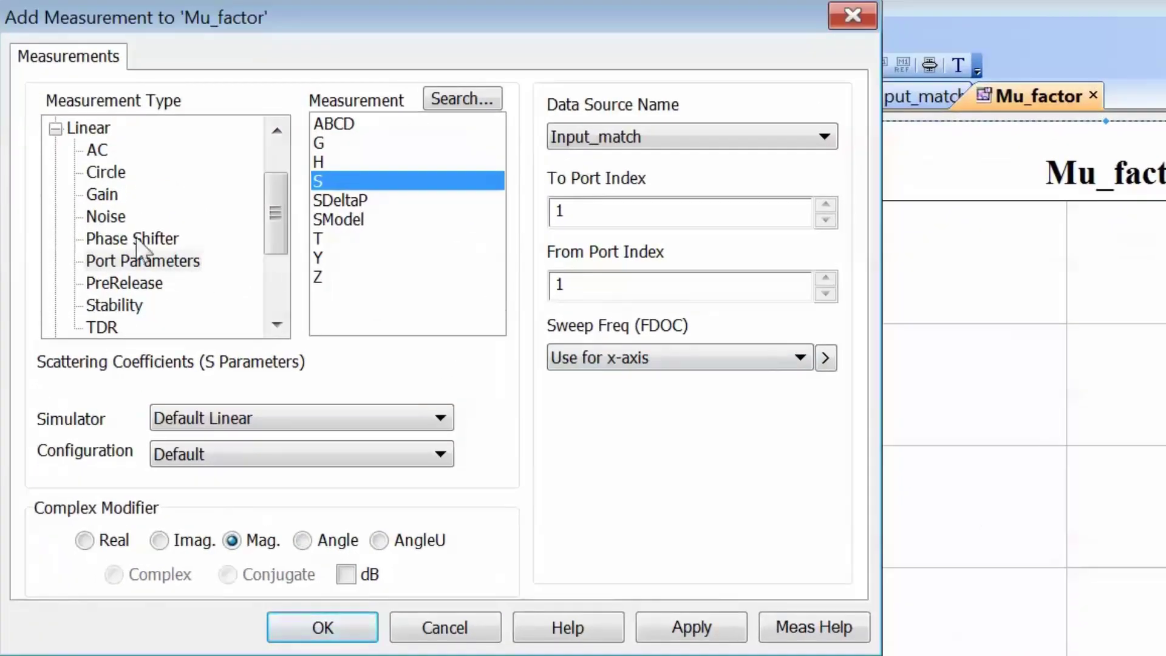
left_click(114, 305)
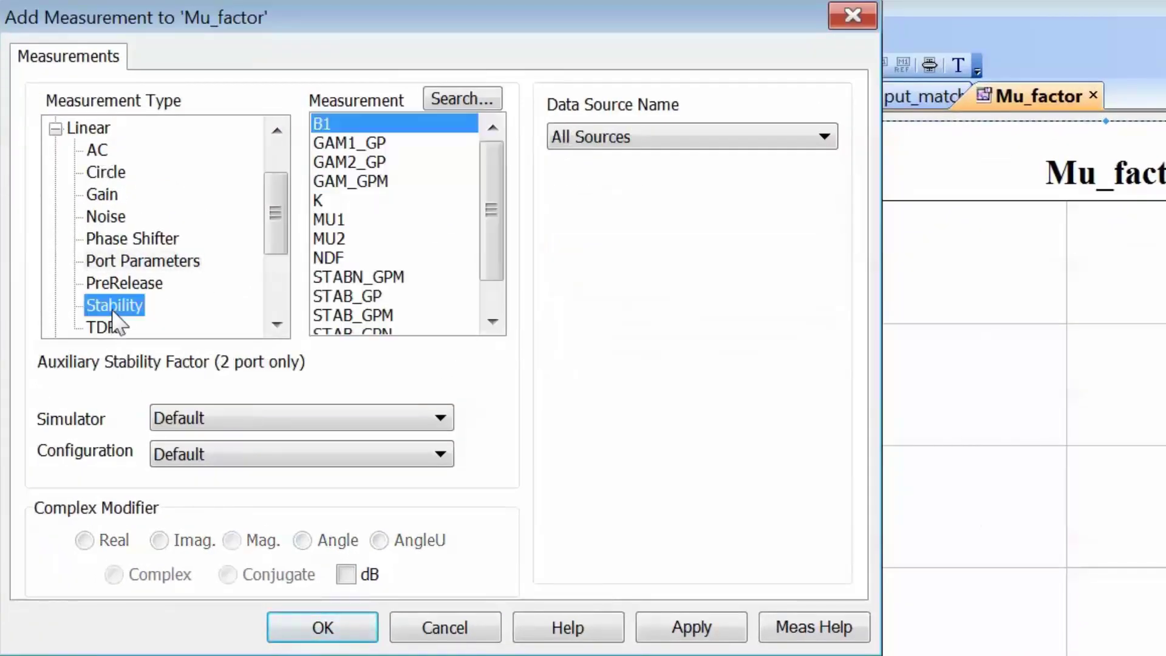
left_click(364, 219)
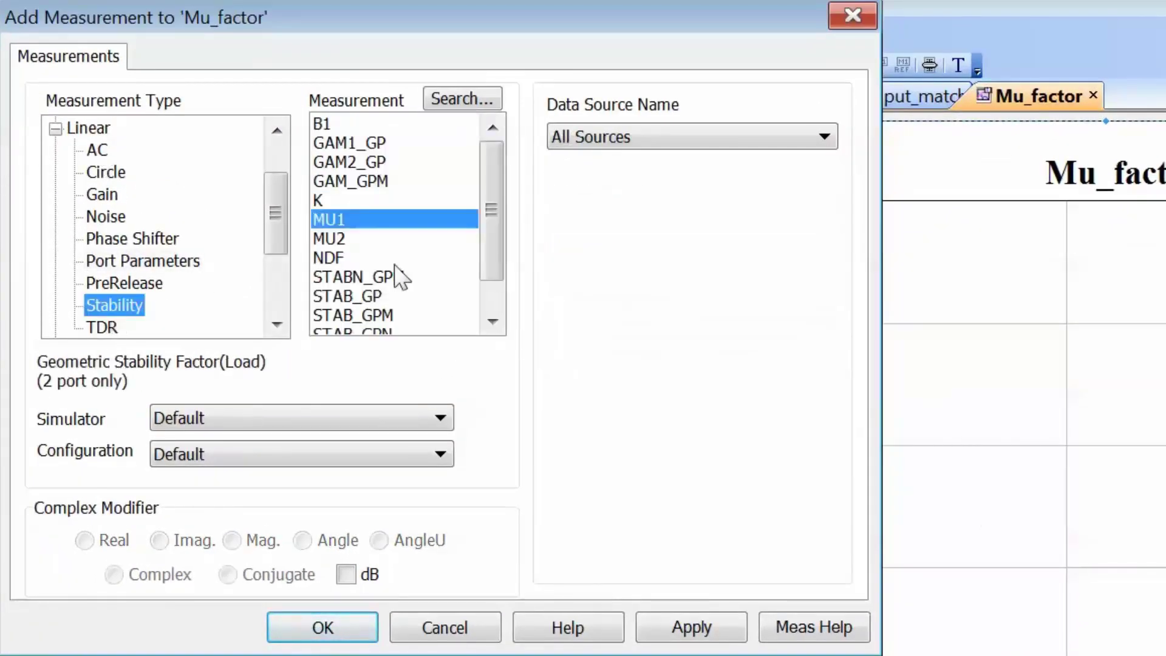
left_click(337, 240)
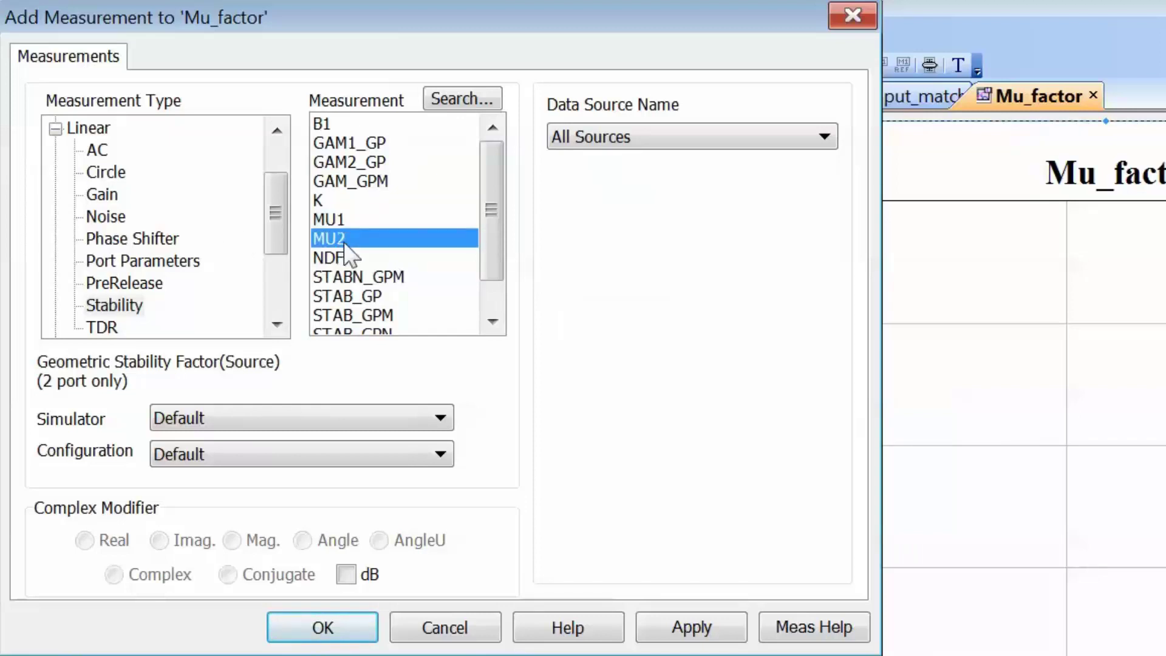
left_click(413, 222)
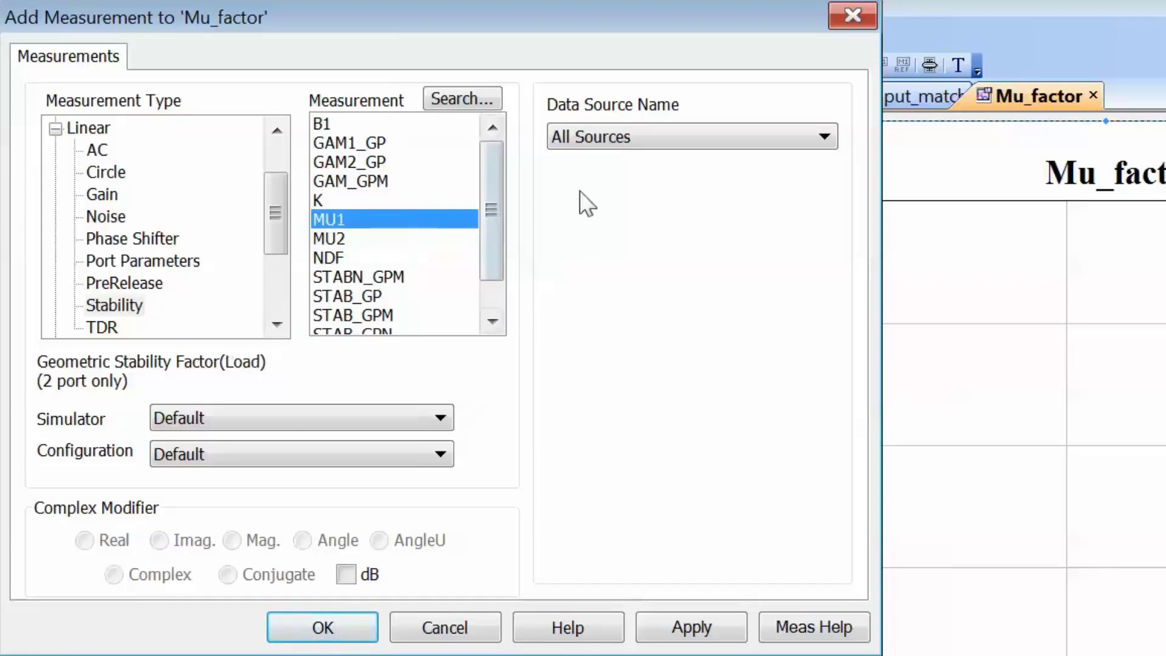
left_click(762, 145)
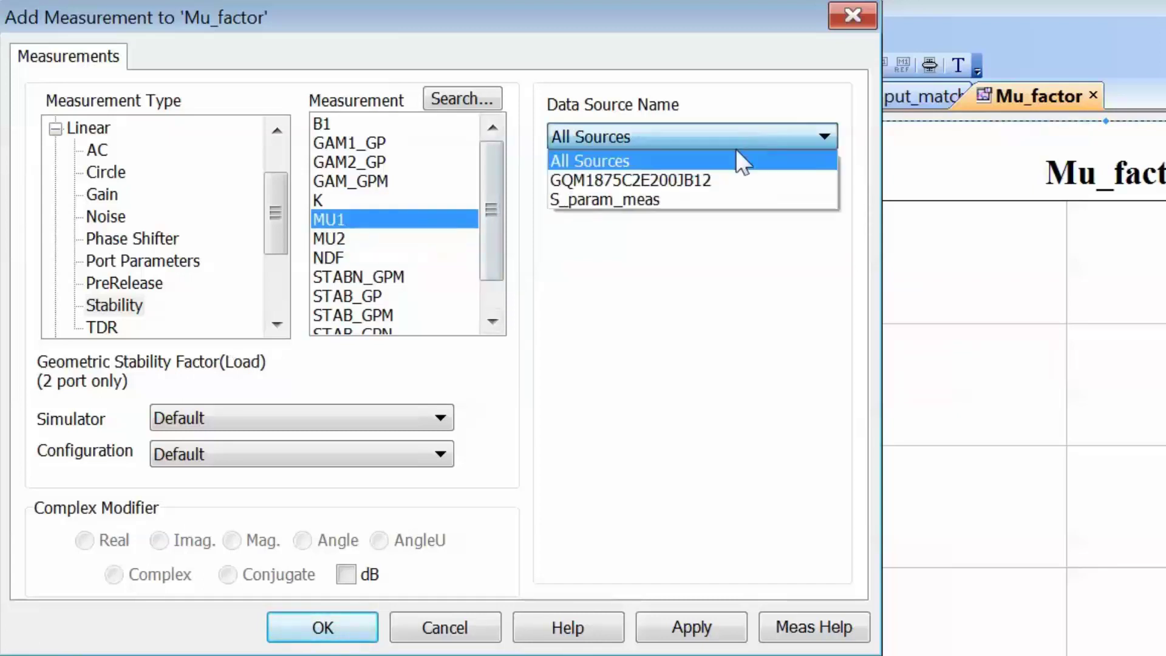
left_click(681, 199)
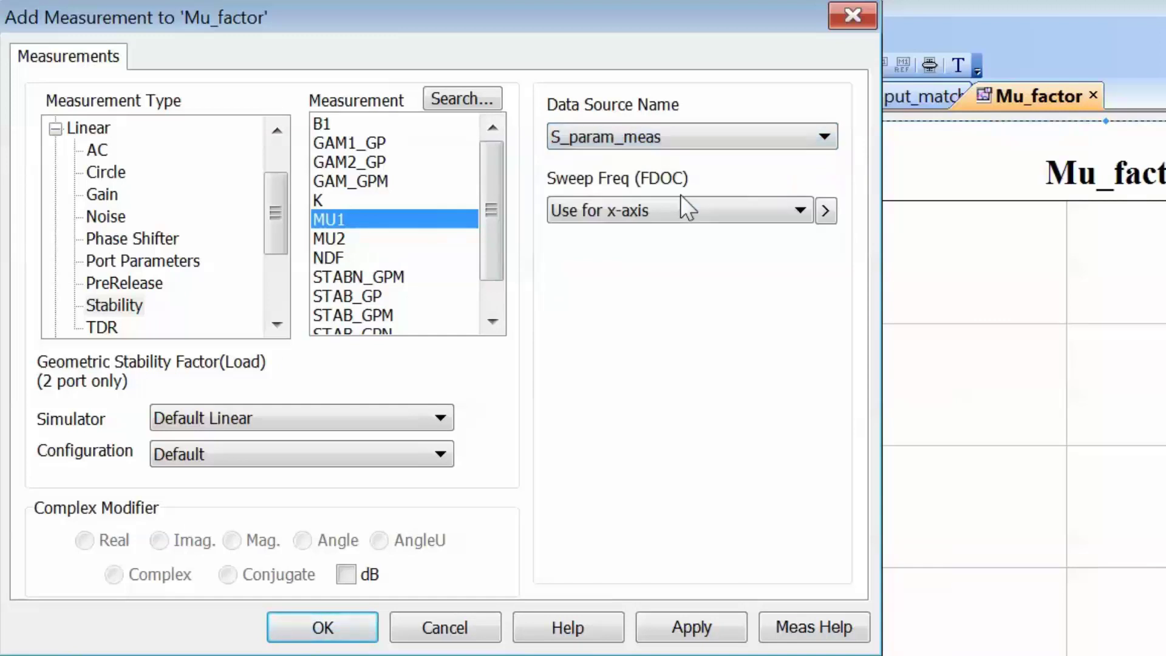
left_click(719, 630)
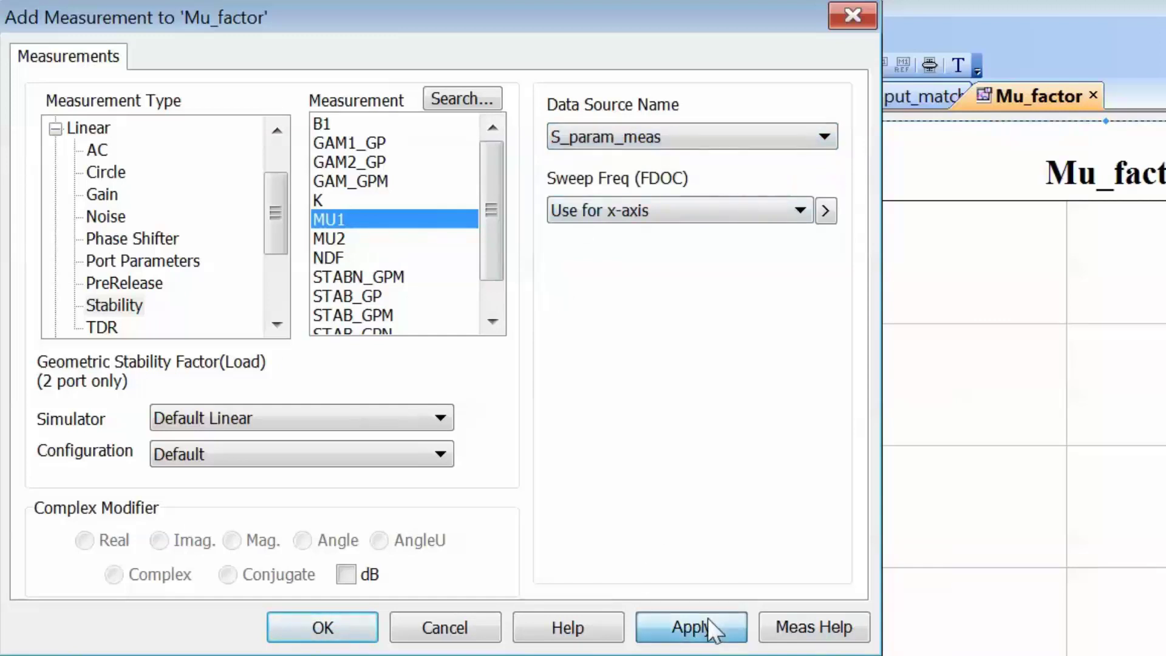
left_click(337, 239)
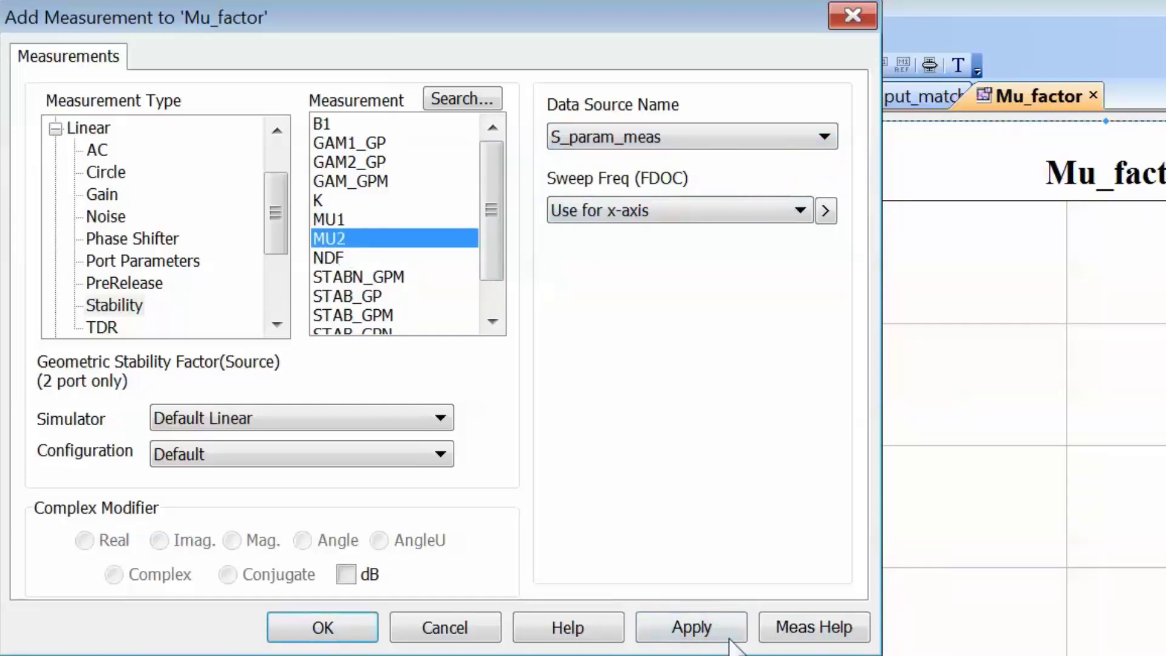
left_click(723, 631)
left_click(348, 630)
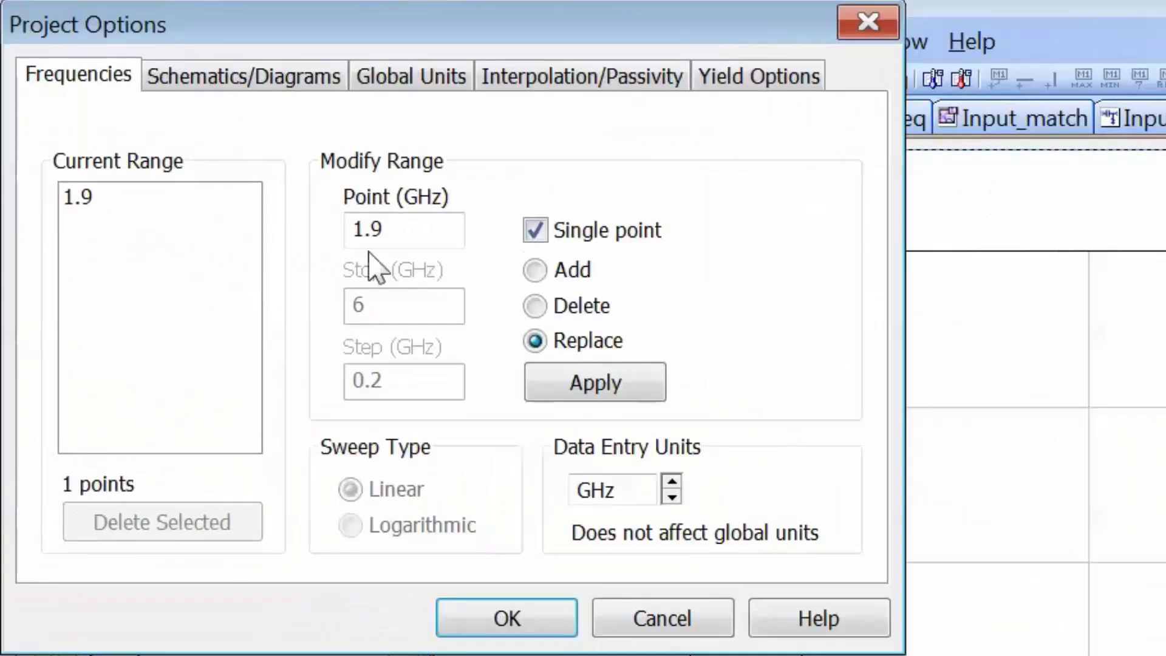
Replace the project frequencies with a 0.1 to 4 GHz linear sweep in 0.1 GHz steps, and run the simulation
double_click(435, 232)
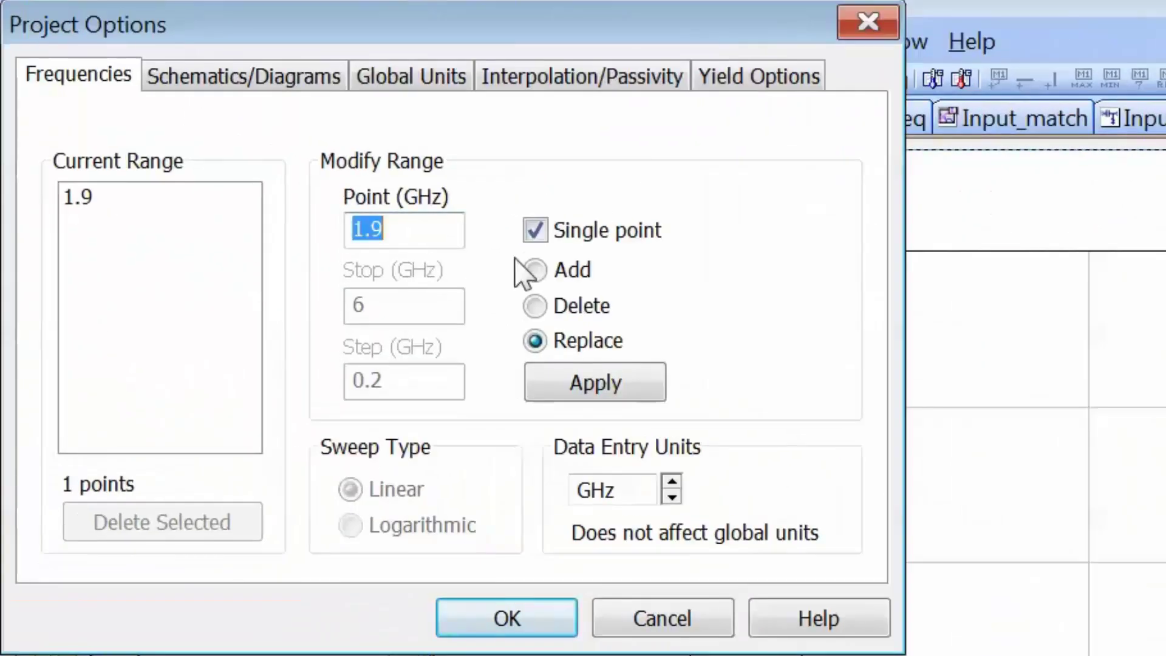
type("0.1")
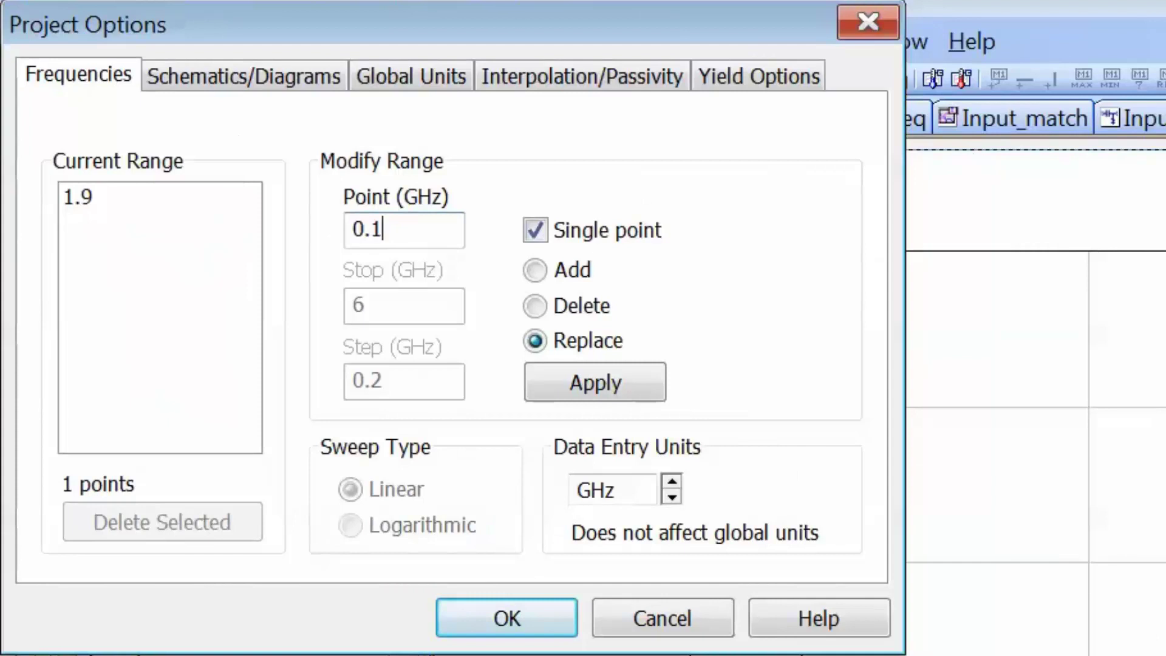
left_click(535, 236)
double_click(438, 306)
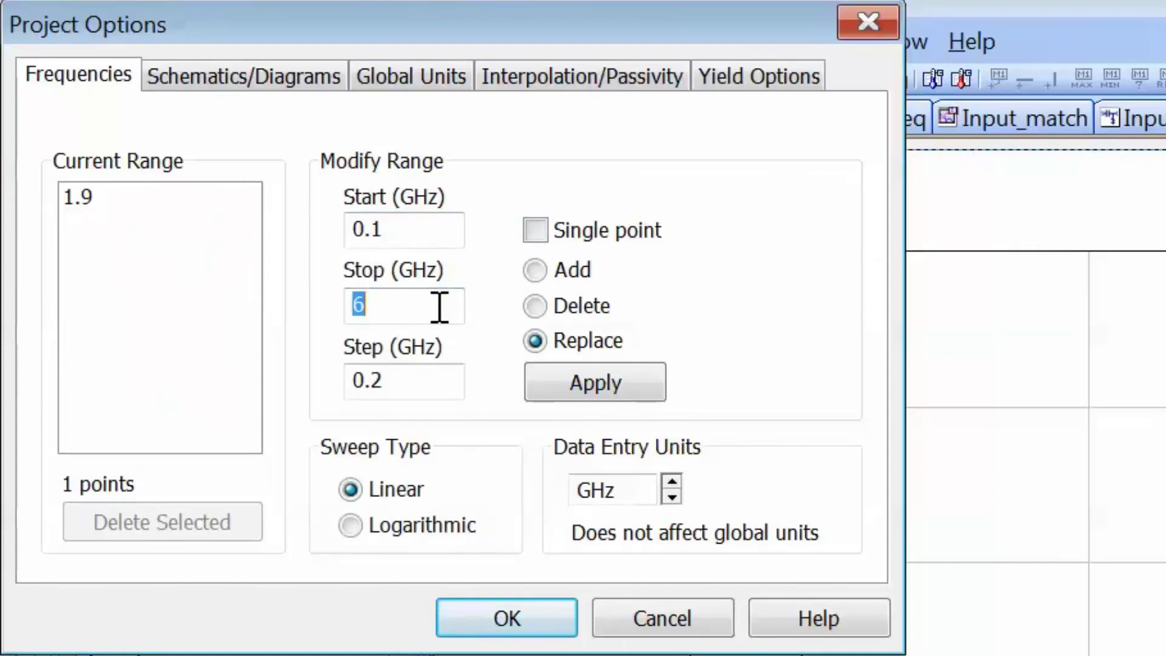
type("4")
left_click(409, 383)
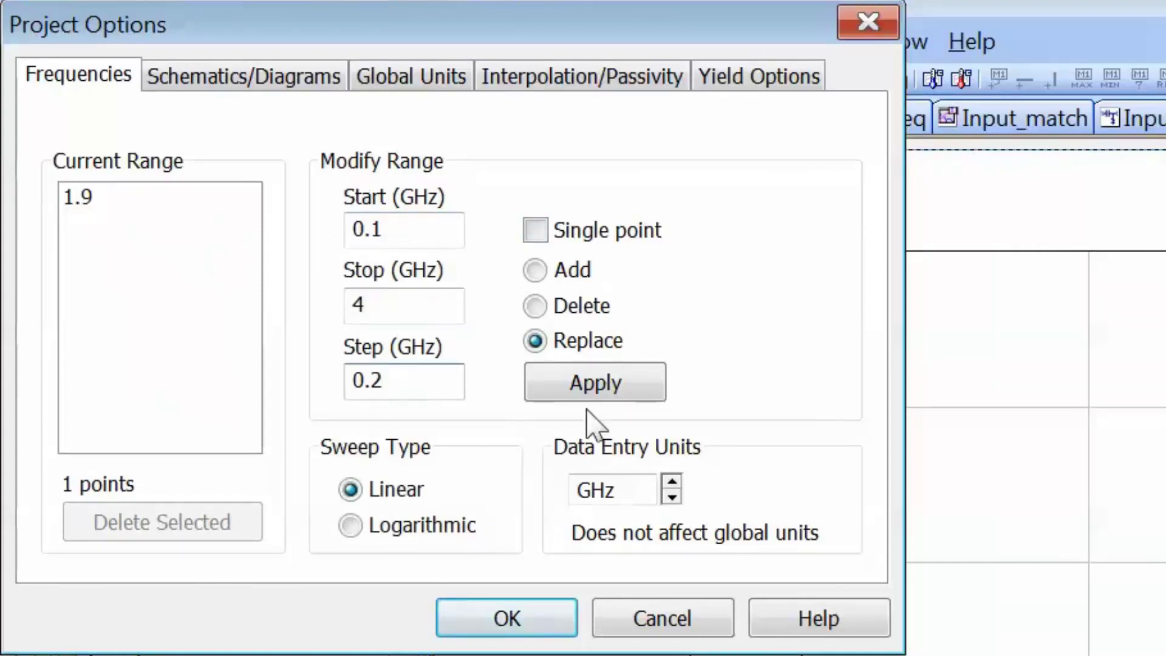
key("BackSpace")
type("1")
left_click(605, 380)
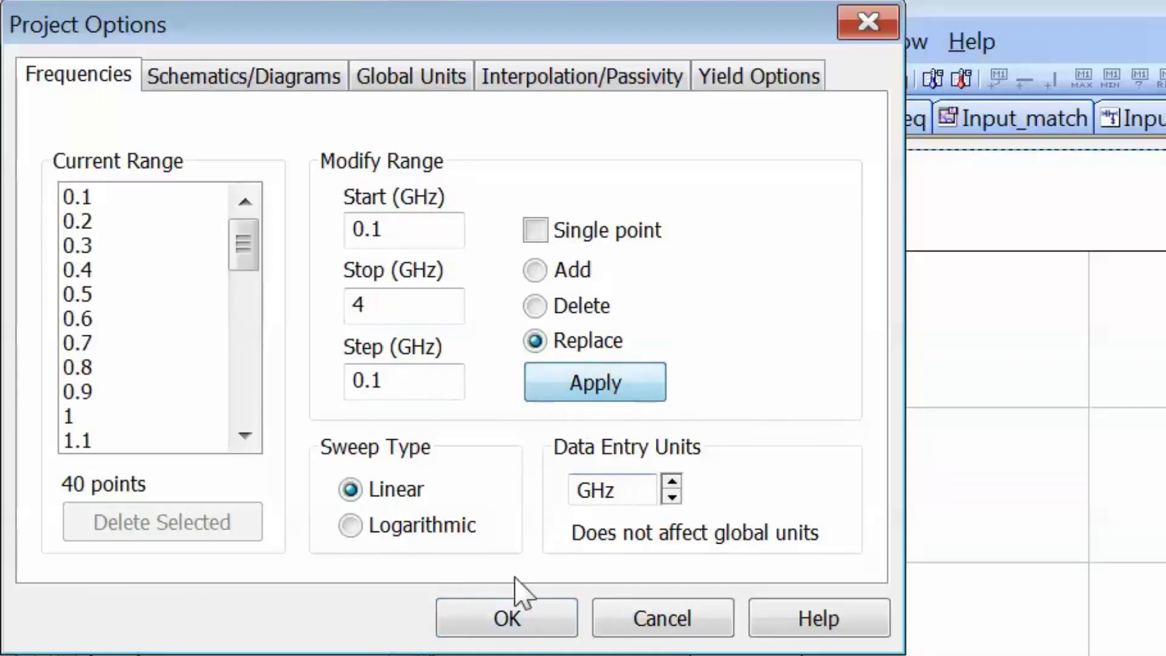
left_click(507, 618)
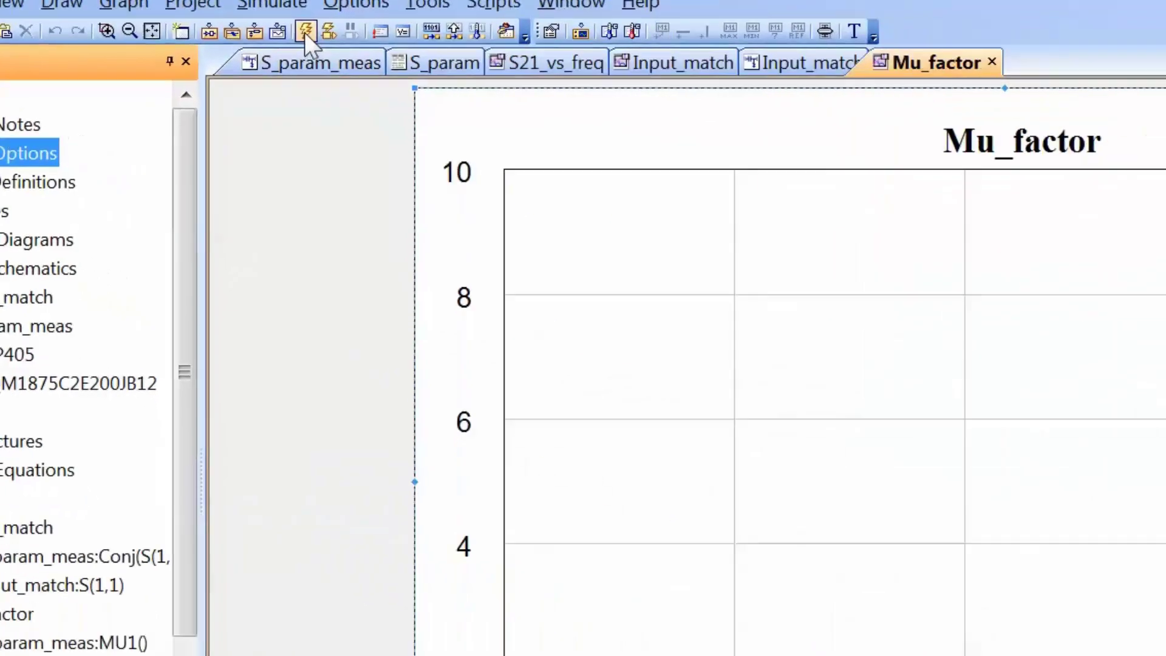
left_click(304, 32)
Move the Mu_factor legend further off the plot's edge, and delete the MU2 measurement from the graph
left_click(1011, 198)
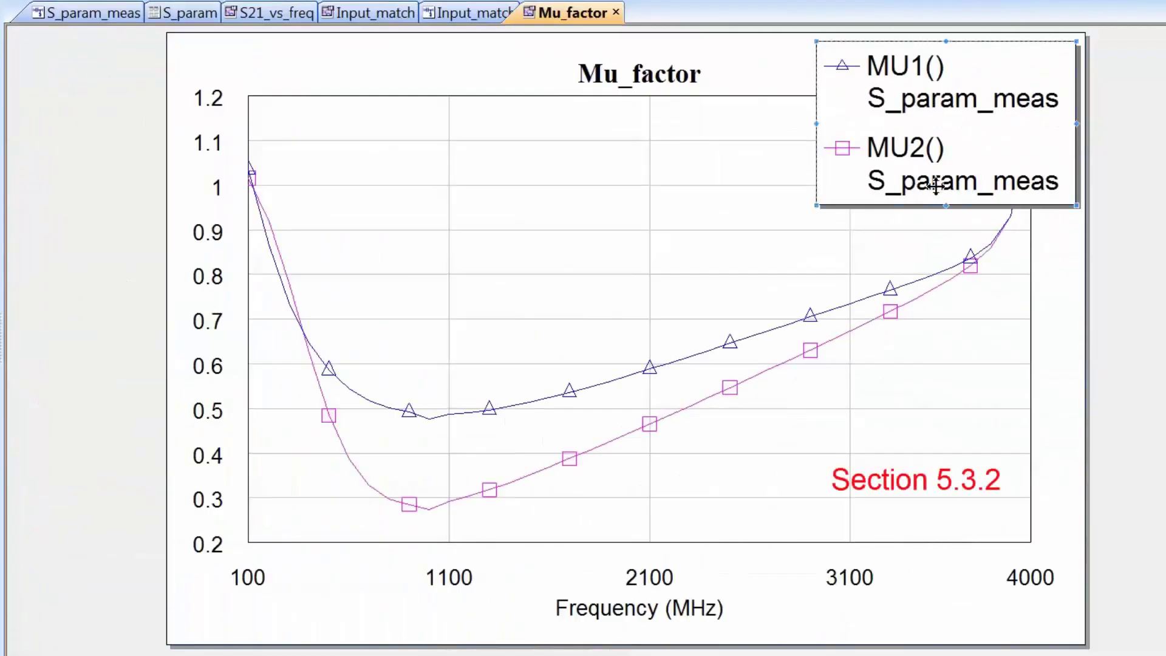
left_click_drag(932, 163, 1066, 158)
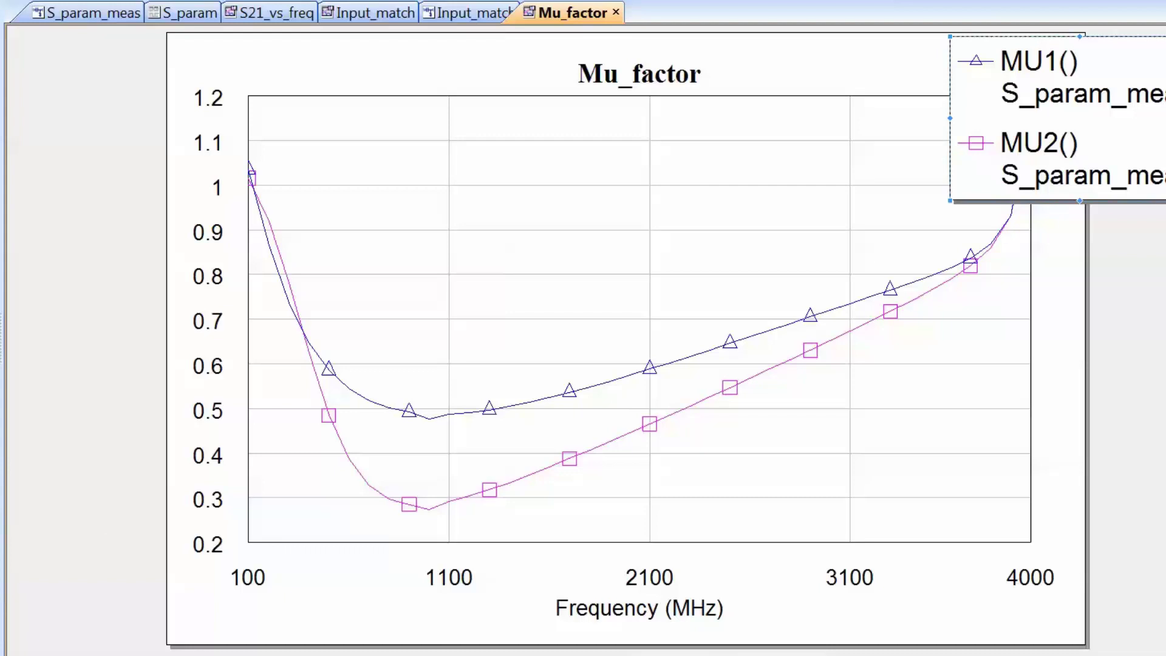
key("Delete")
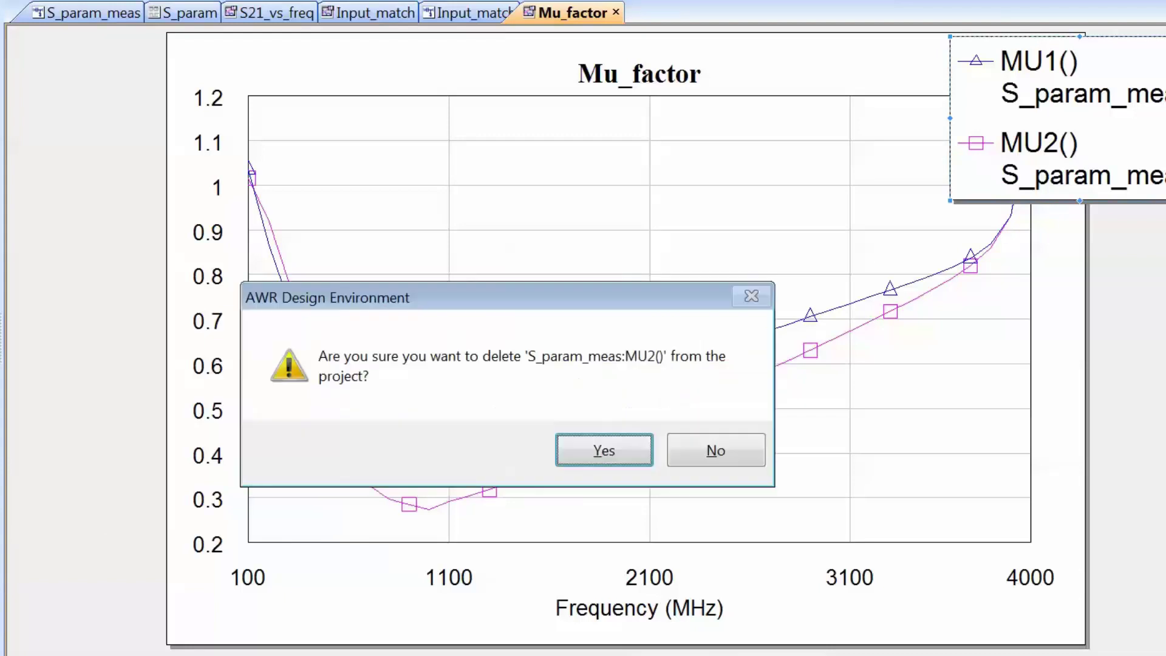
left_click(601, 448)
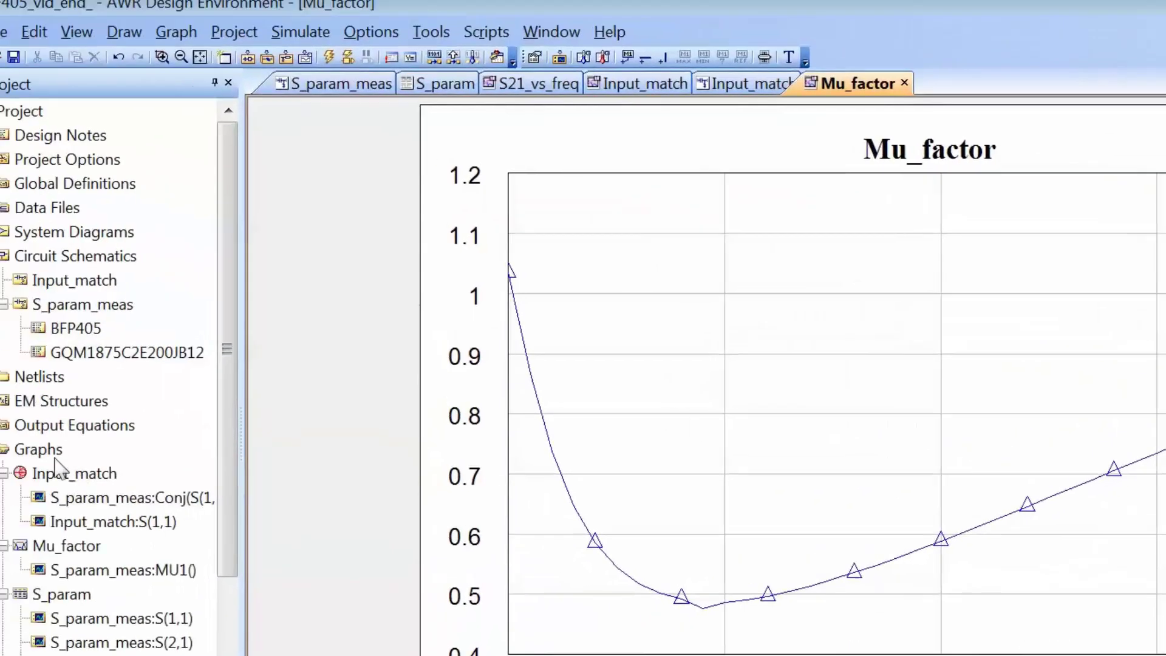
Create a new Smith chart graph named Stability_circles
right_click(43, 448)
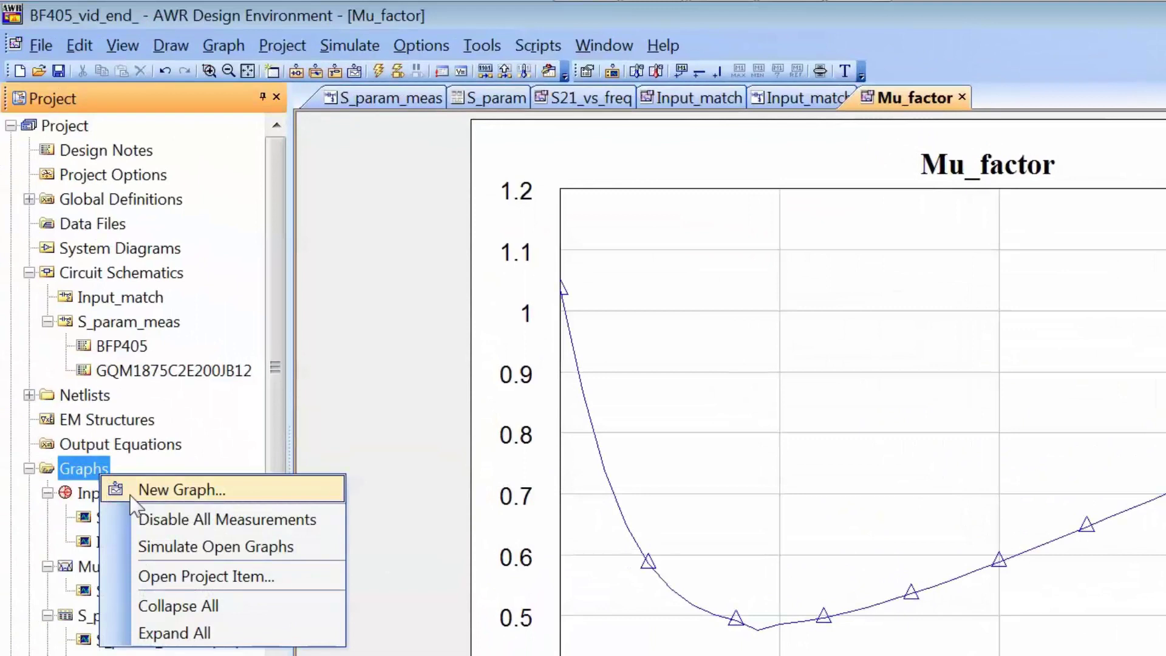
left_click(144, 490)
left_click(395, 281)
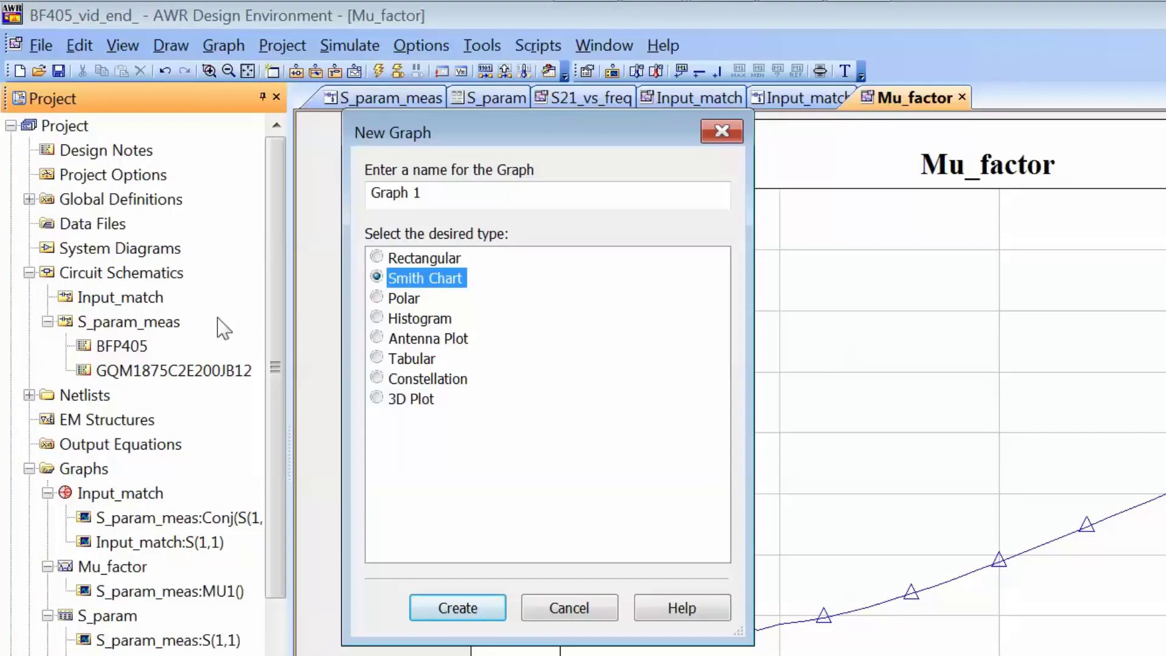
key("shift+Tab")
type("Stab")
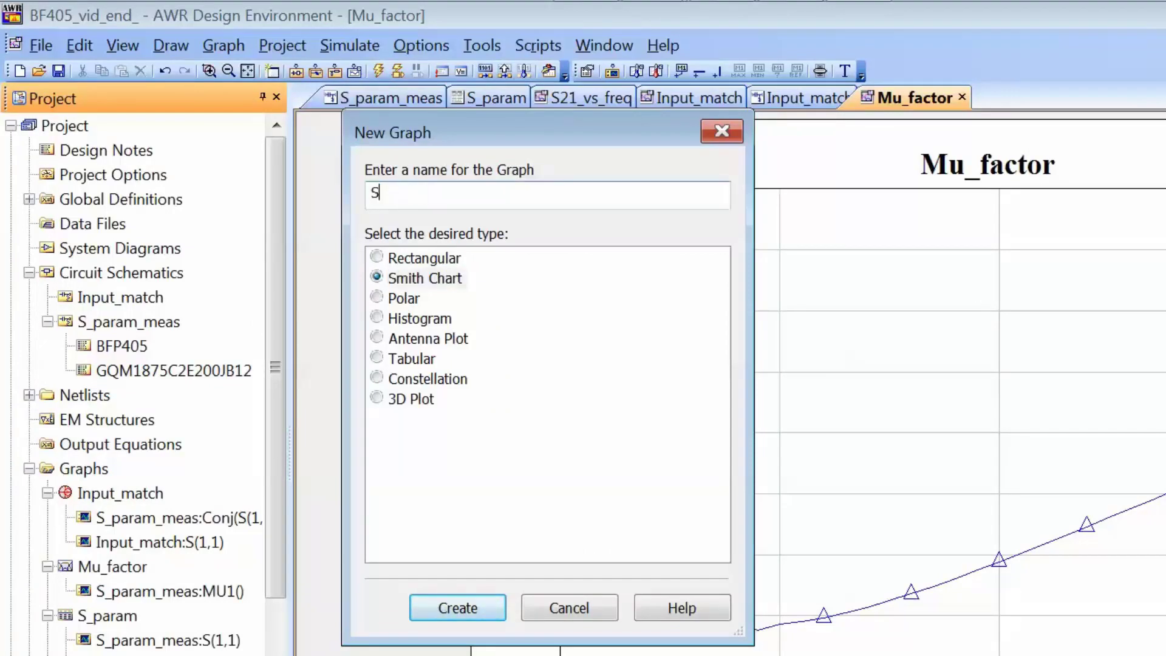
type("ility_circles")
key("Return")
Add the input stability circles measurement SCIR1 of S_param_meas to the Stability_circles graph
right_click(920, 359)
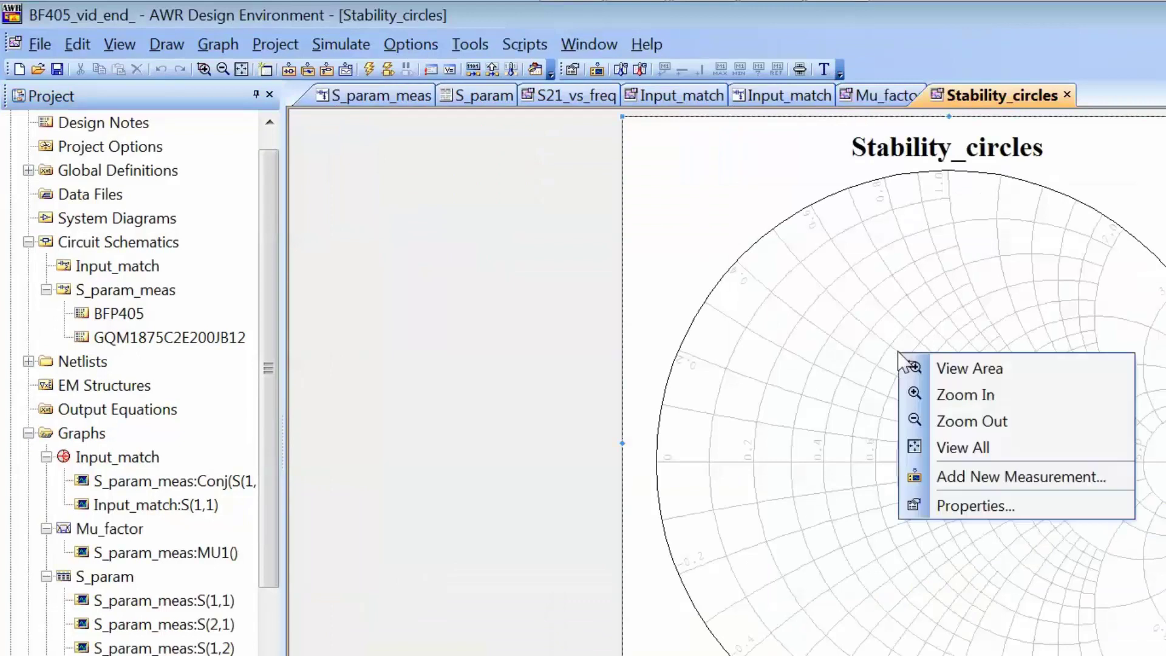
left_click(920, 478)
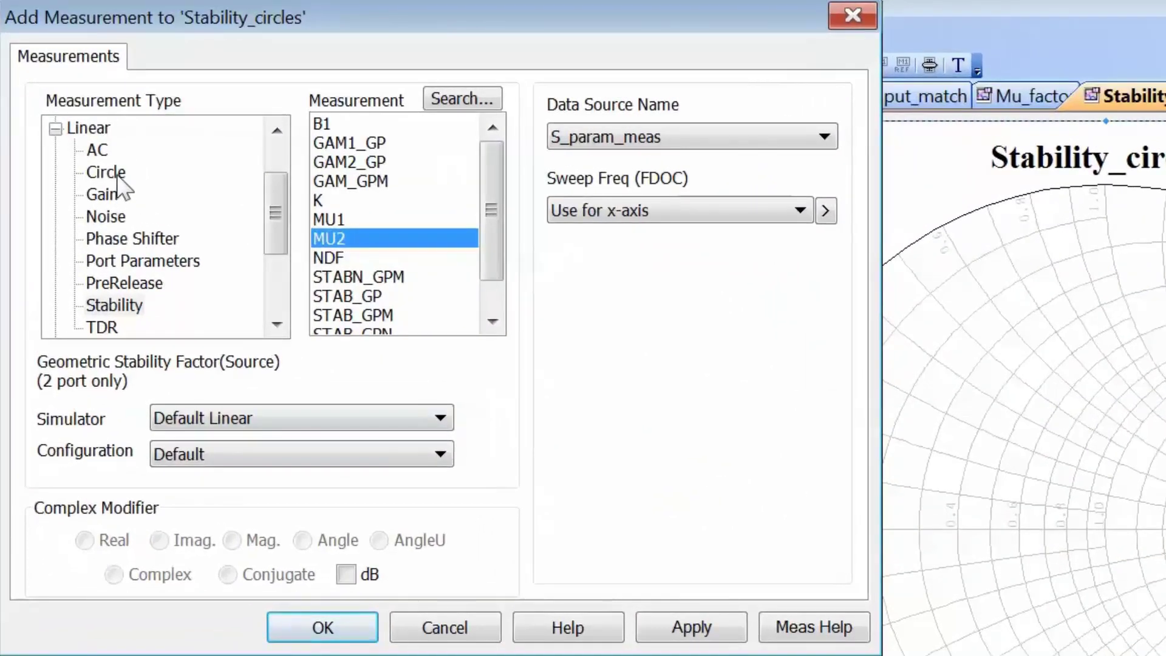
left_click(109, 173)
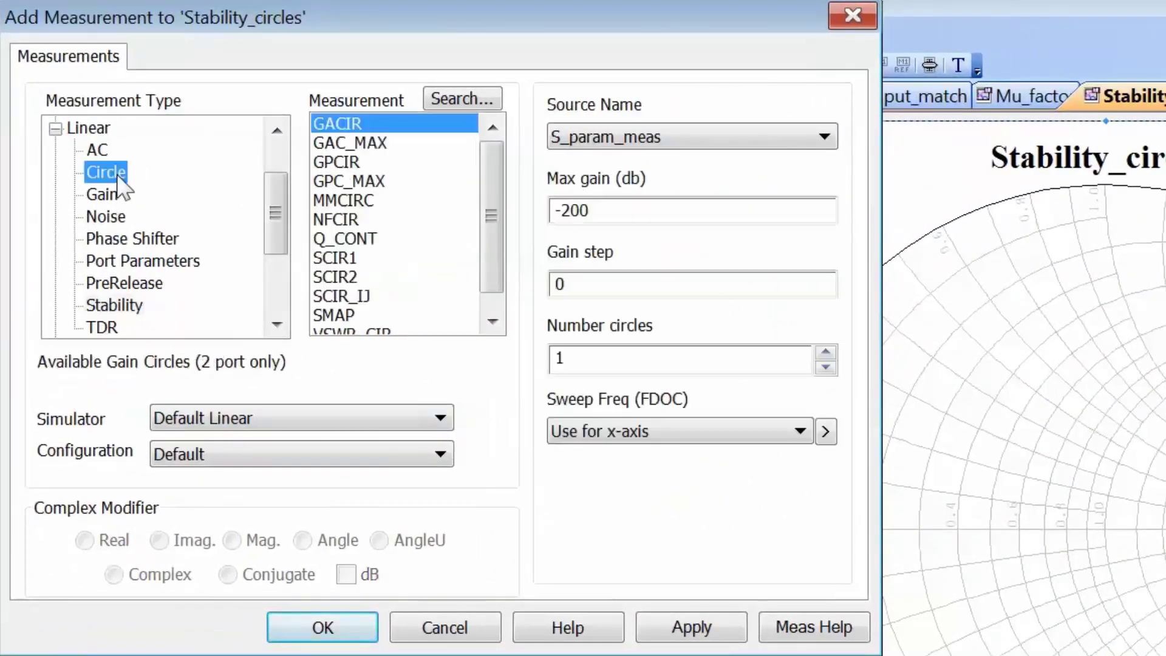
left_click(343, 260)
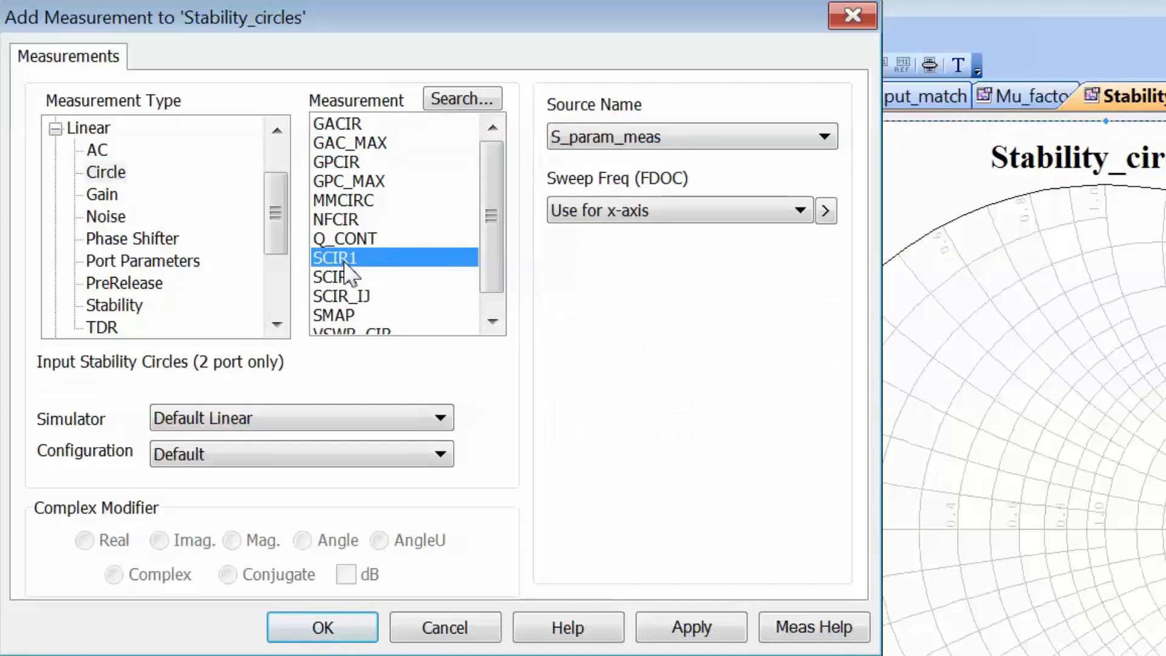
left_click(344, 278)
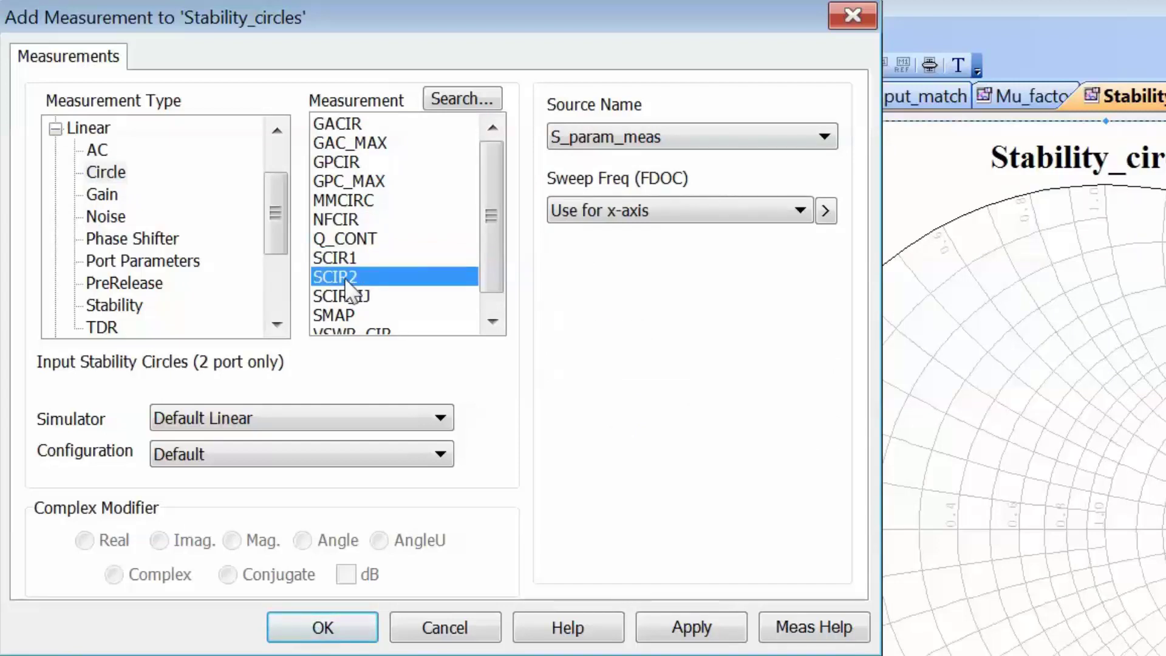
left_click(340, 260)
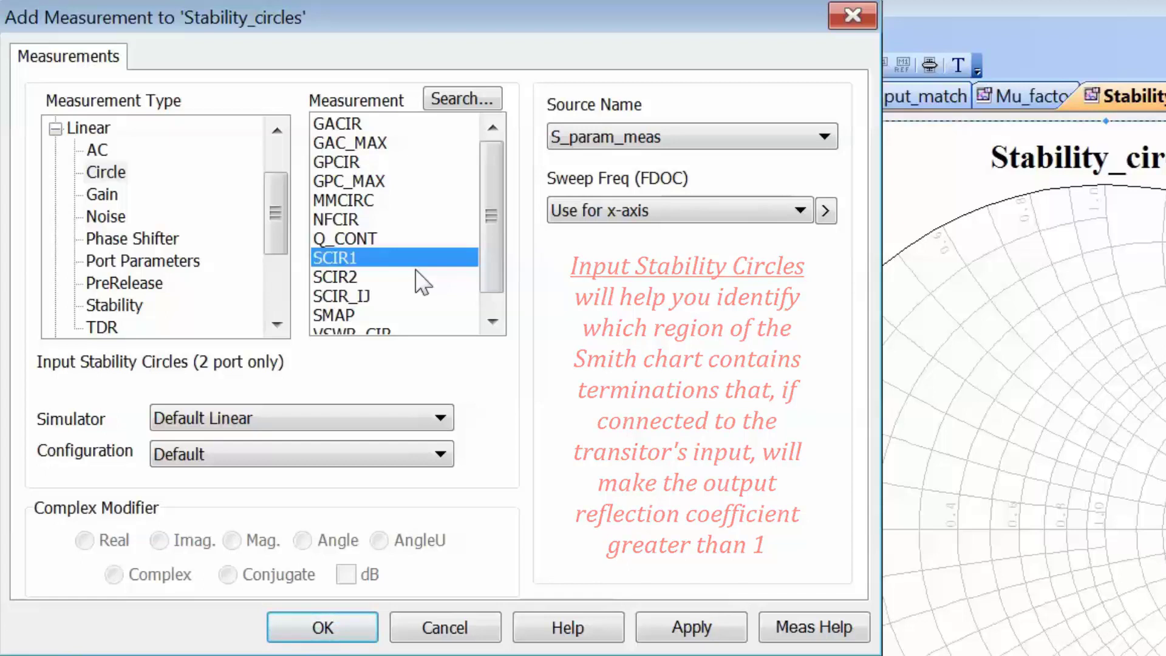
left_click(344, 280)
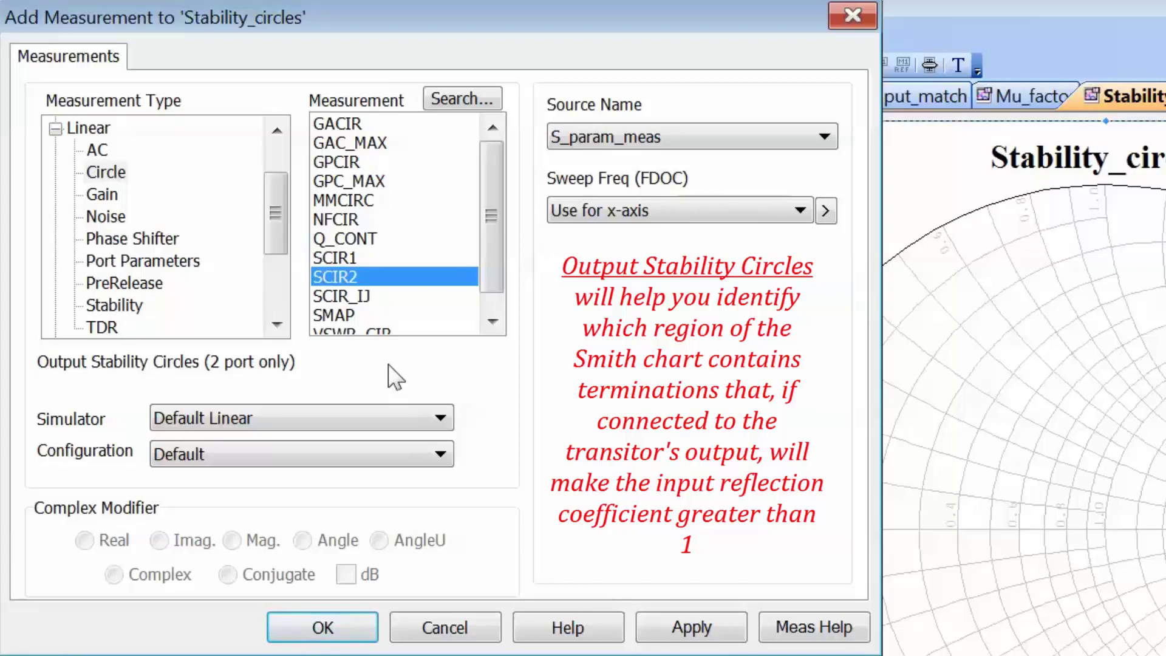
left_click(337, 260)
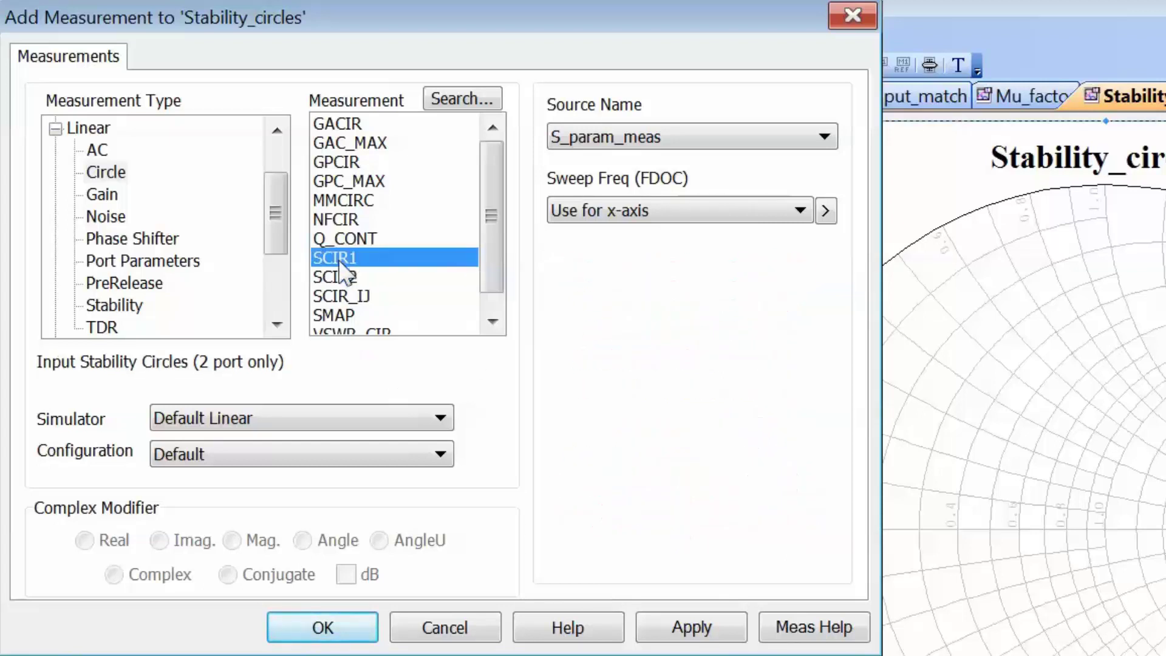
left_click(691, 636)
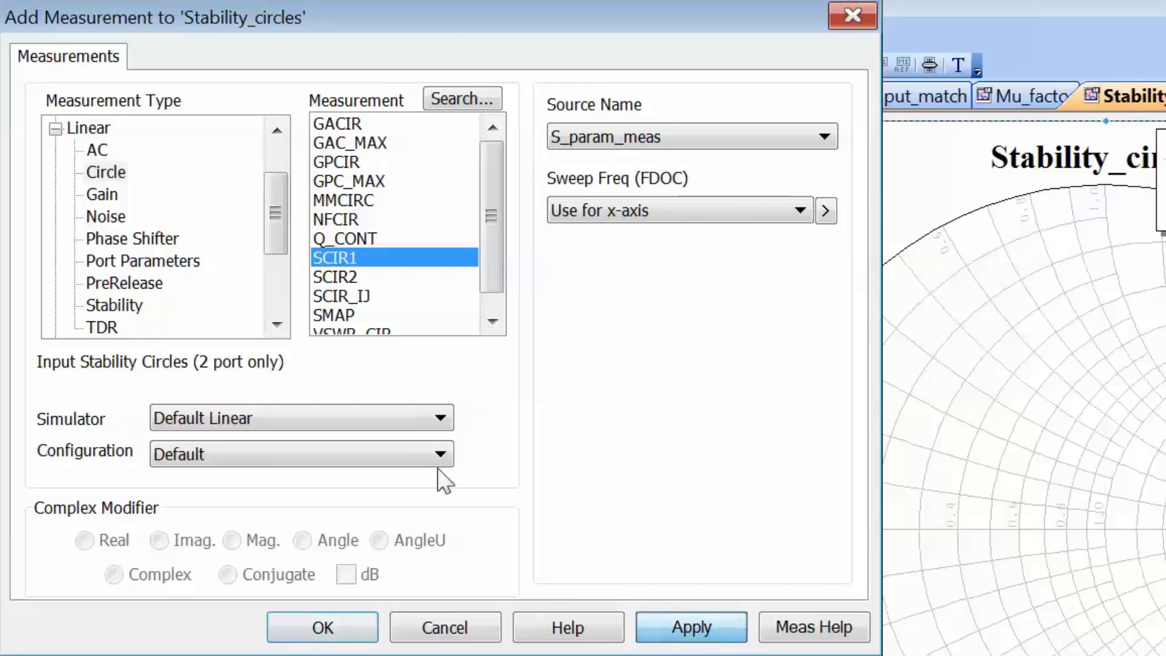
Add the output stability circles measurement SCIR2 of S_param_meas to the Stability_circles graph and finish adding measurements
left_click(335, 277)
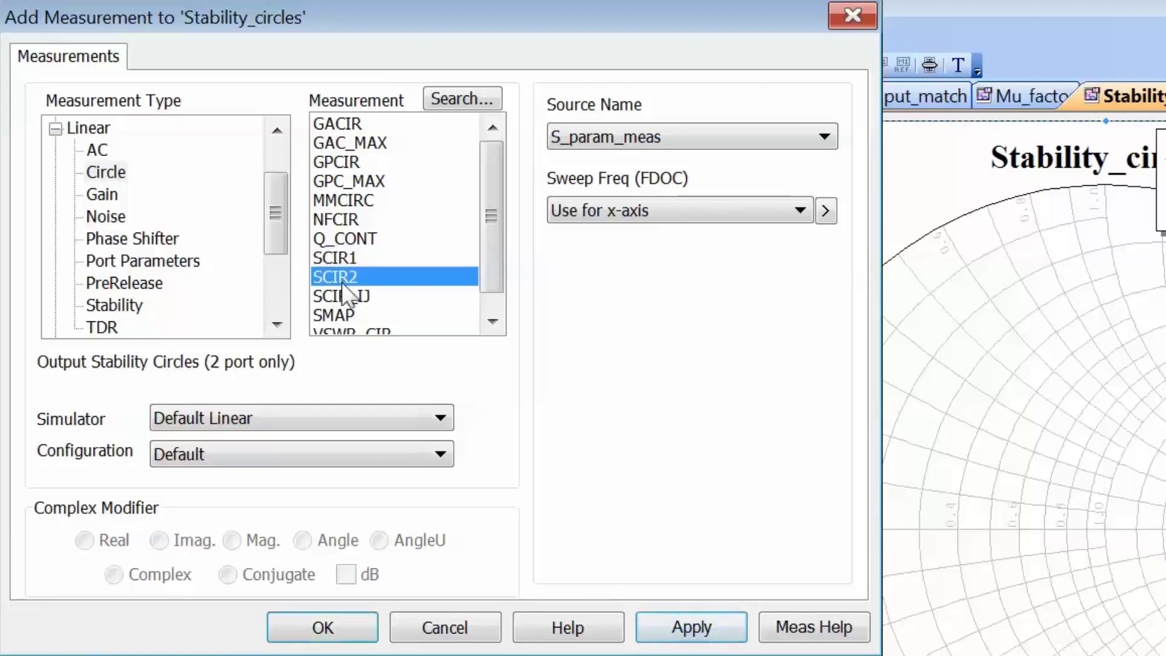
left_click(690, 634)
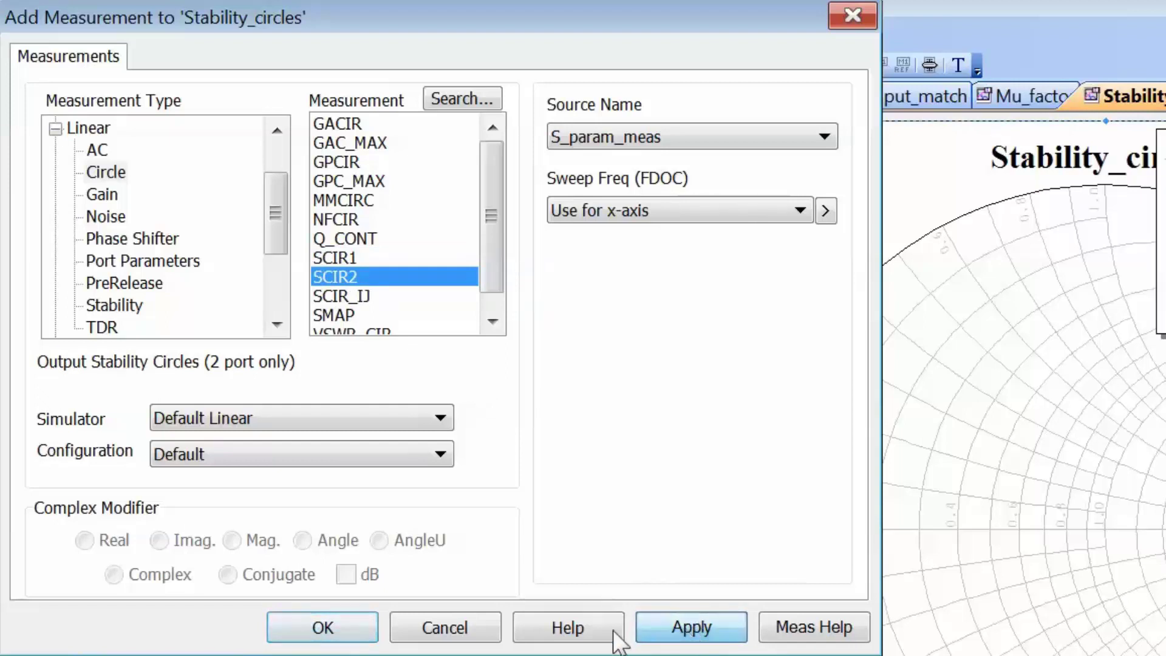
left_click(320, 632)
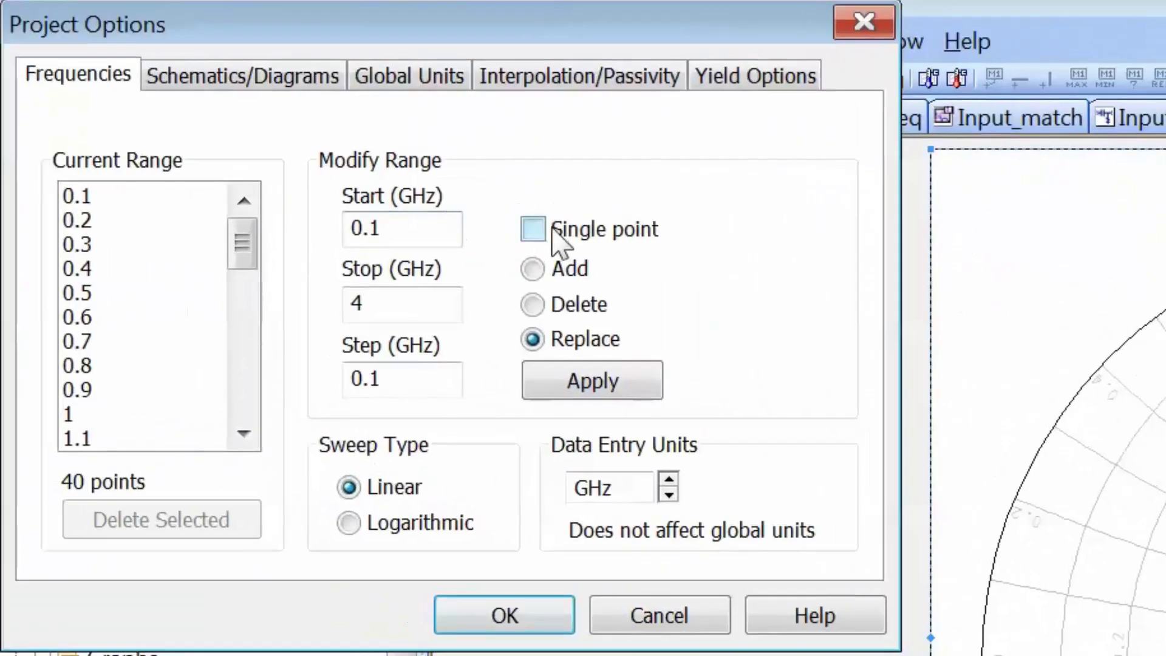
Replace the project frequency range with a single point at 1.9 GHz and accept the project options
left_click(96, 133)
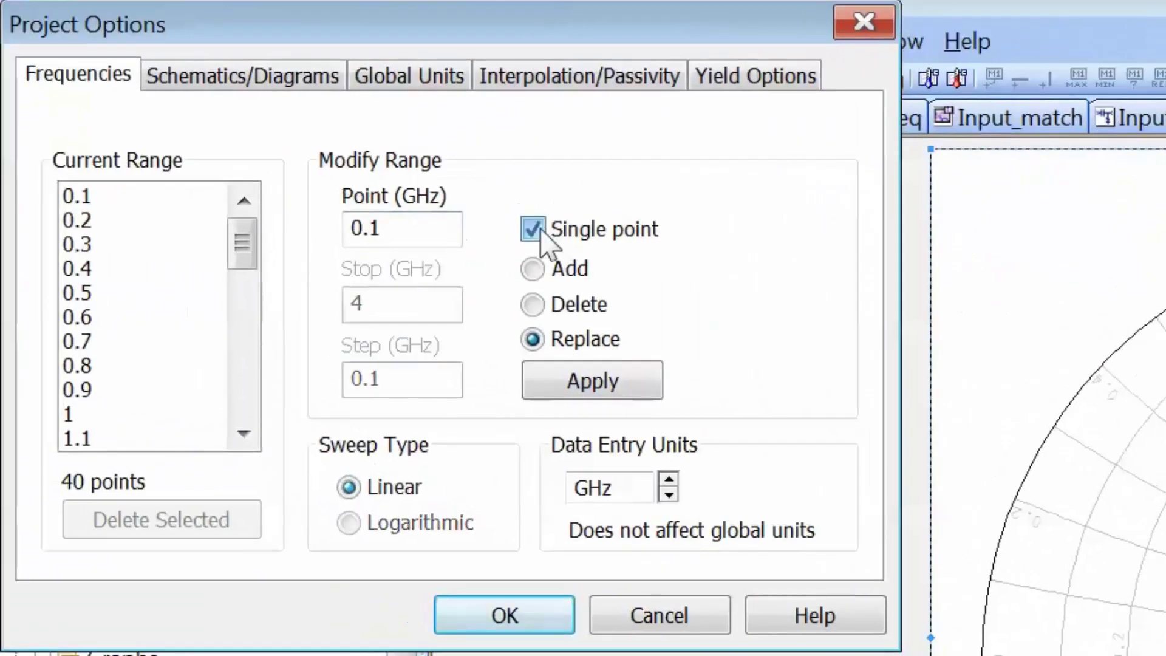
left_click_drag(358, 229, 325, 255)
type("1")
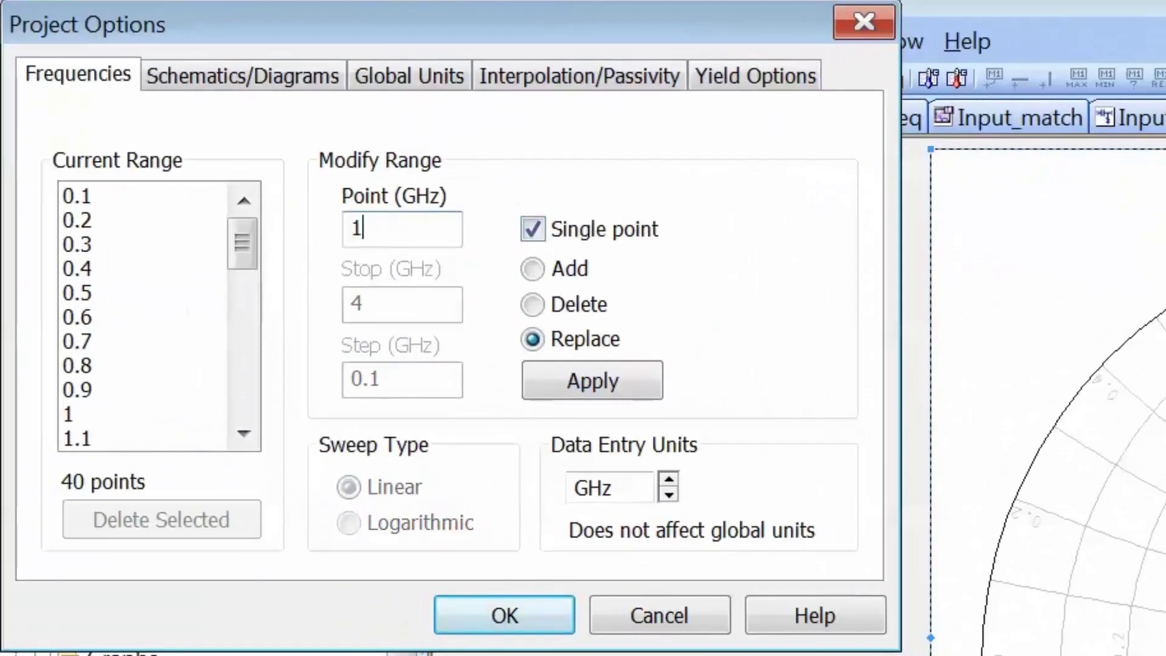
type(".9")
left_click(619, 374)
left_click(518, 616)
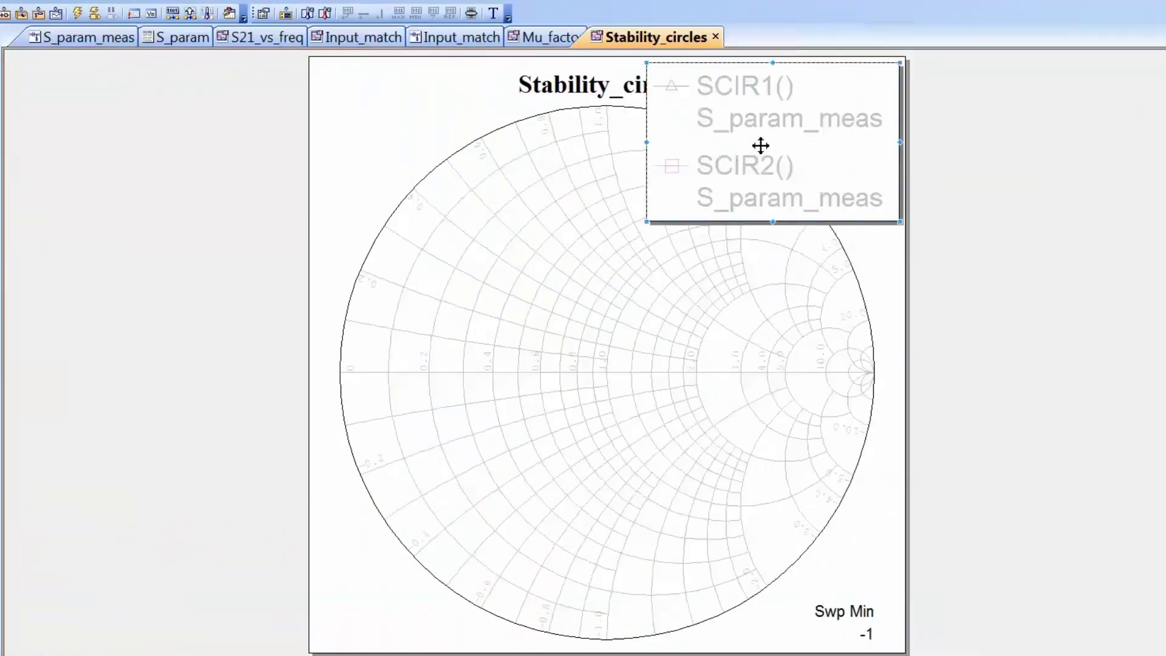
Move the Stability_circles legend off the Smith chart and run the simulation
left_click_drag(1004, 185, 1165, 211)
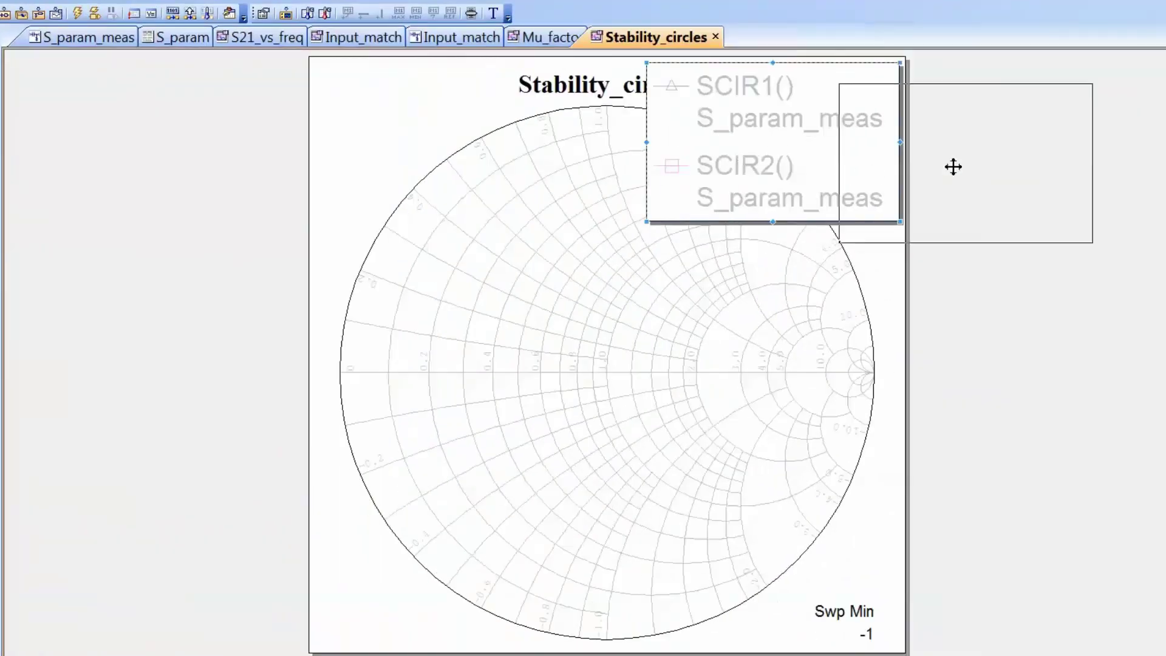
left_click_drag(953, 167, 974, 152)
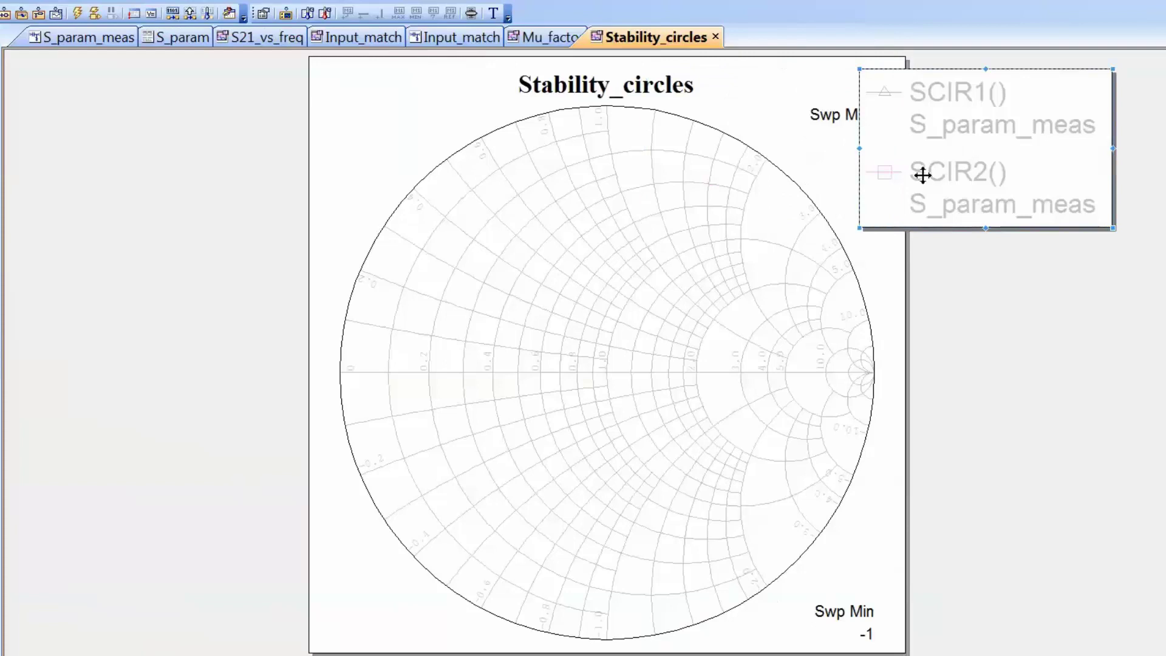
left_click(77, 12)
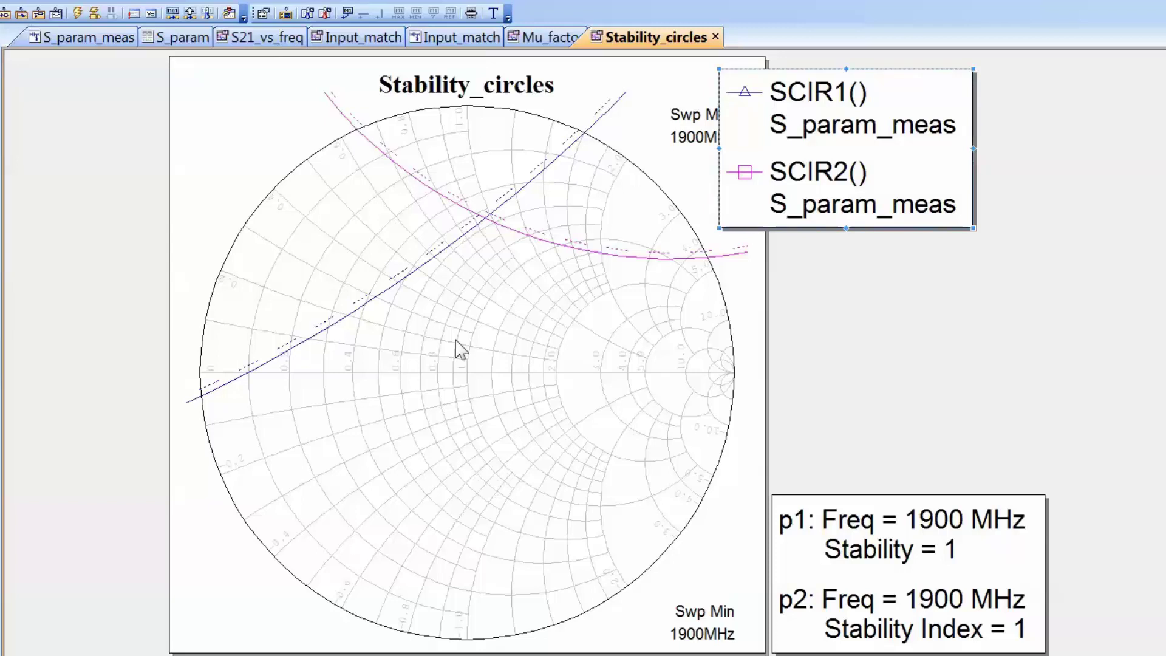
Add the complex S(1,1) port-parameter measurement of Input_match to the Stability_circles graph to compare it with the circles
right_click(456, 319)
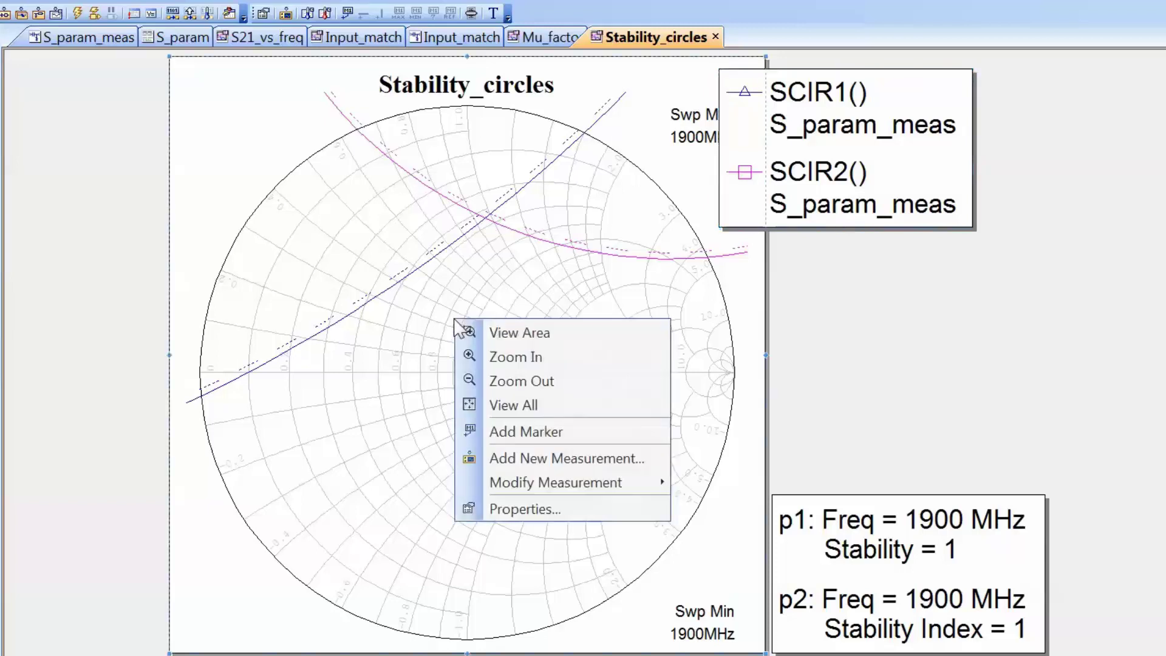
left_click(568, 458)
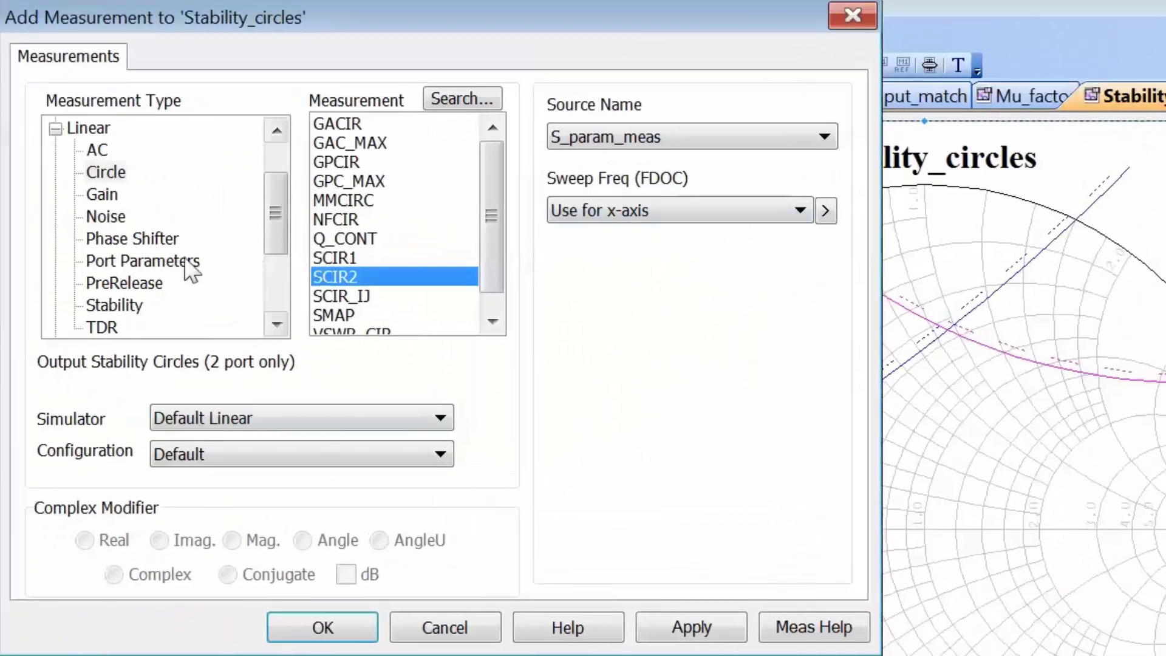
left_click(185, 261)
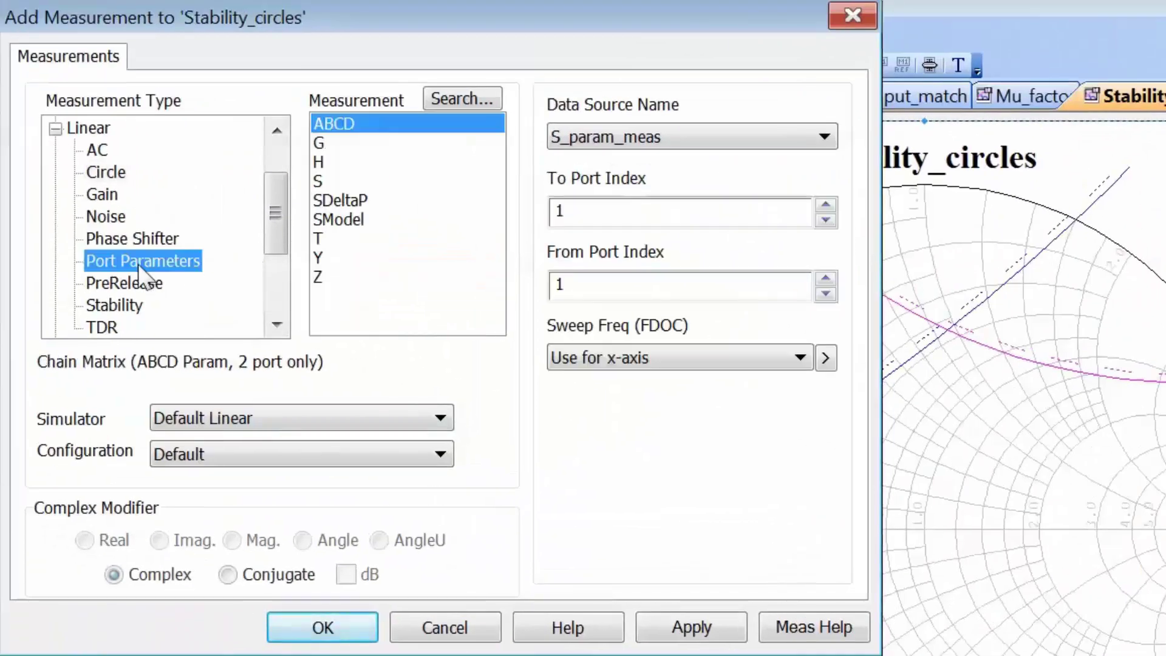
left_click(331, 182)
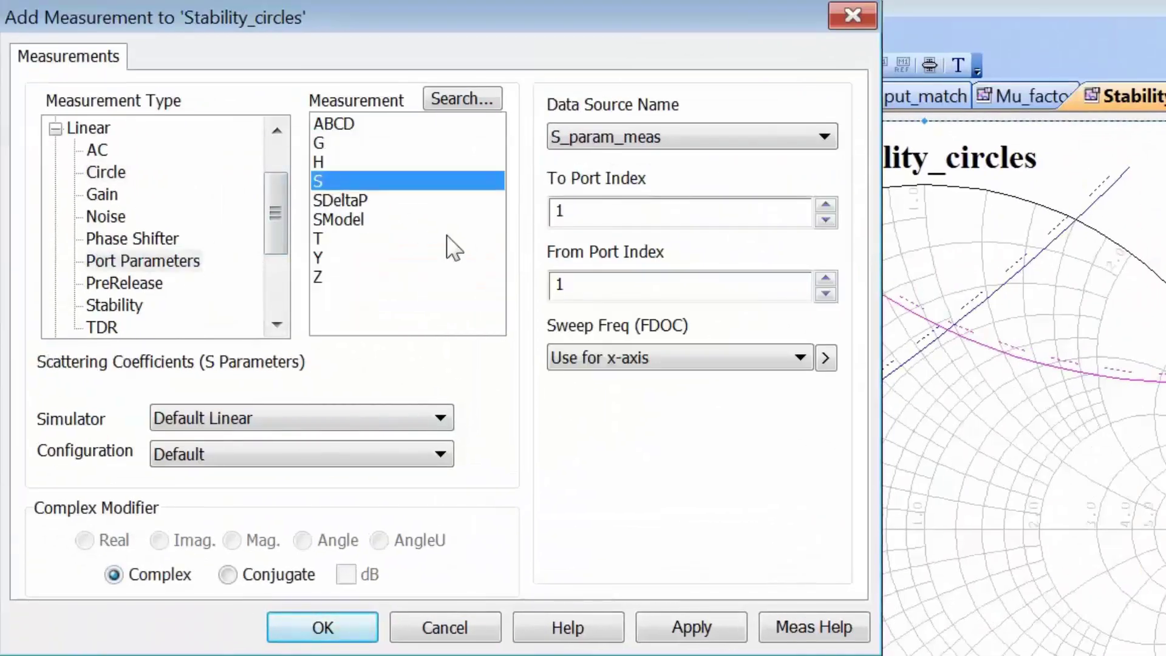
left_click(818, 138)
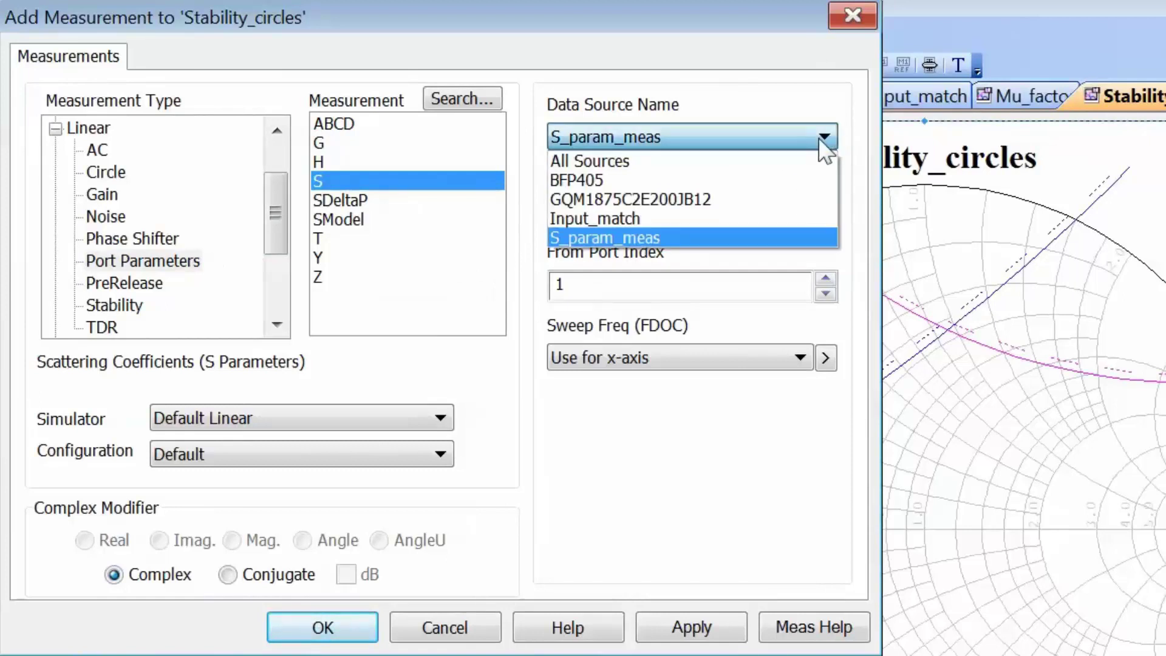
left_click(629, 217)
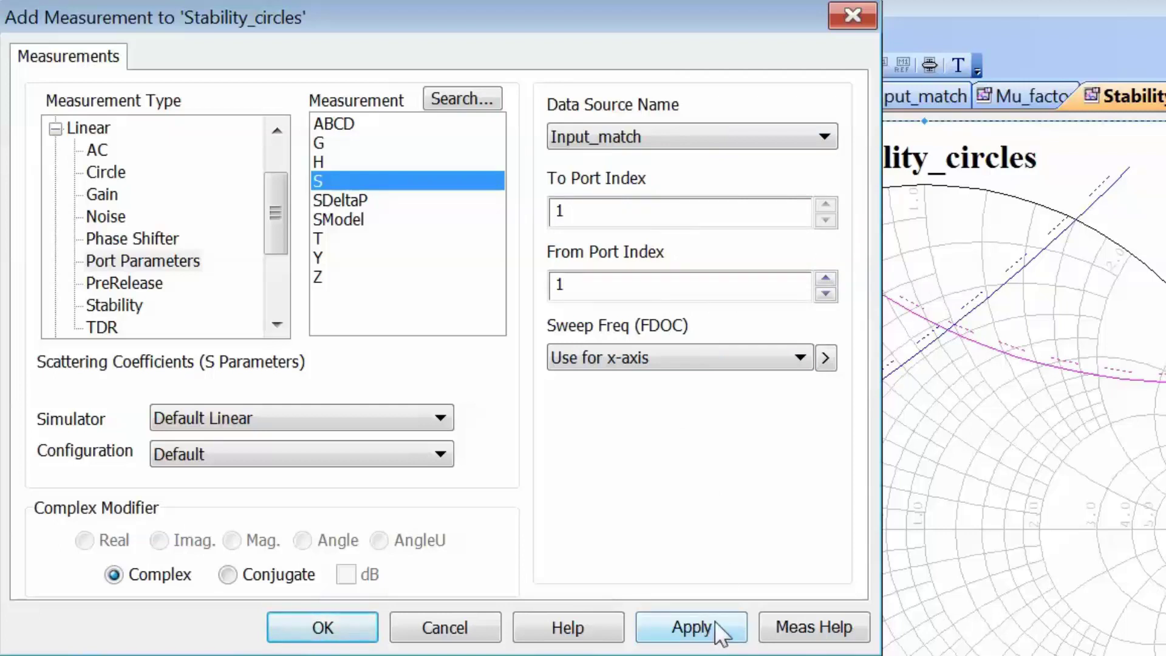
left_click(698, 629)
left_click(315, 627)
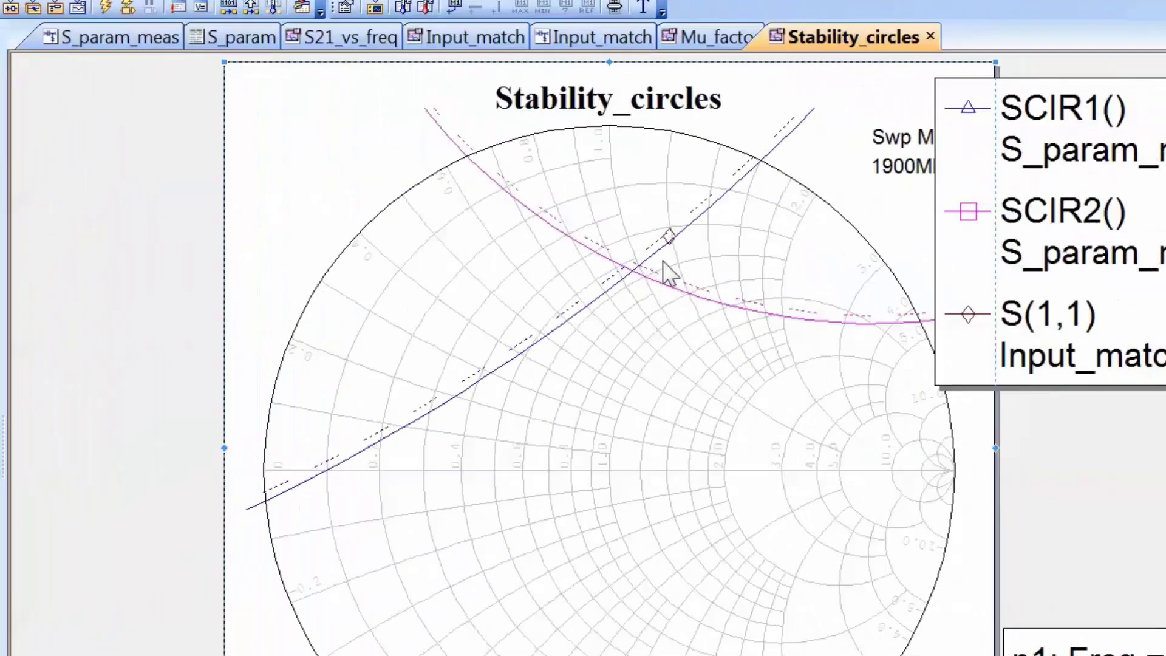
left_click(983, 298)
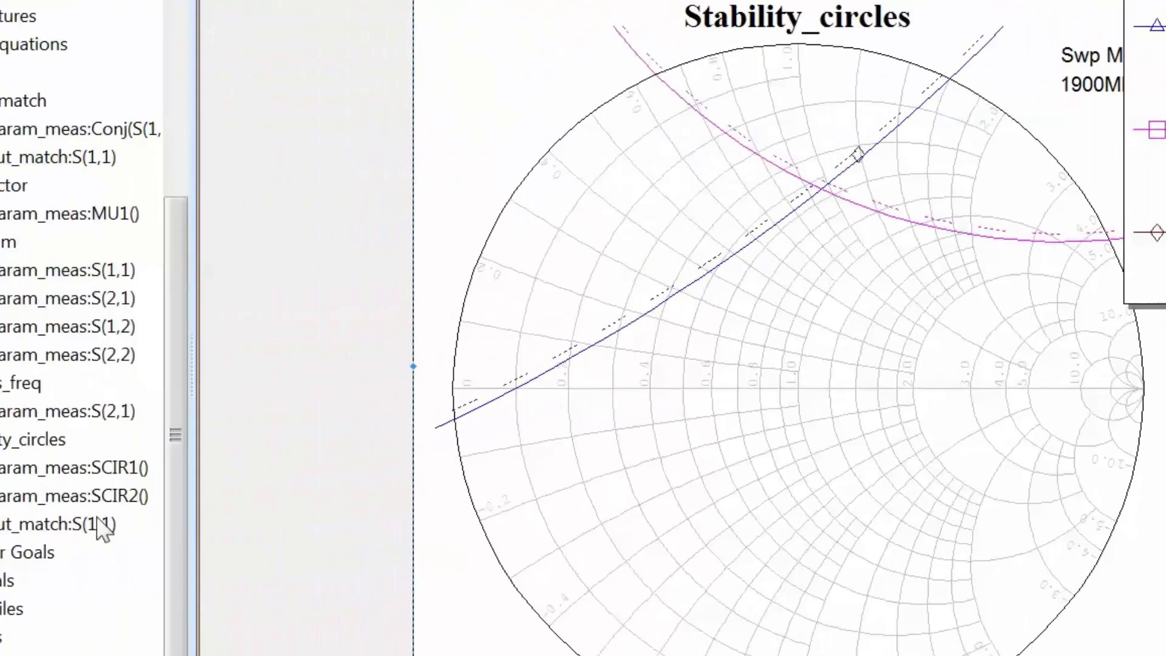
Delete the Input_match S(1,1) measurement from the Stability_circles graph
left_click(96, 523)
key("Delete")
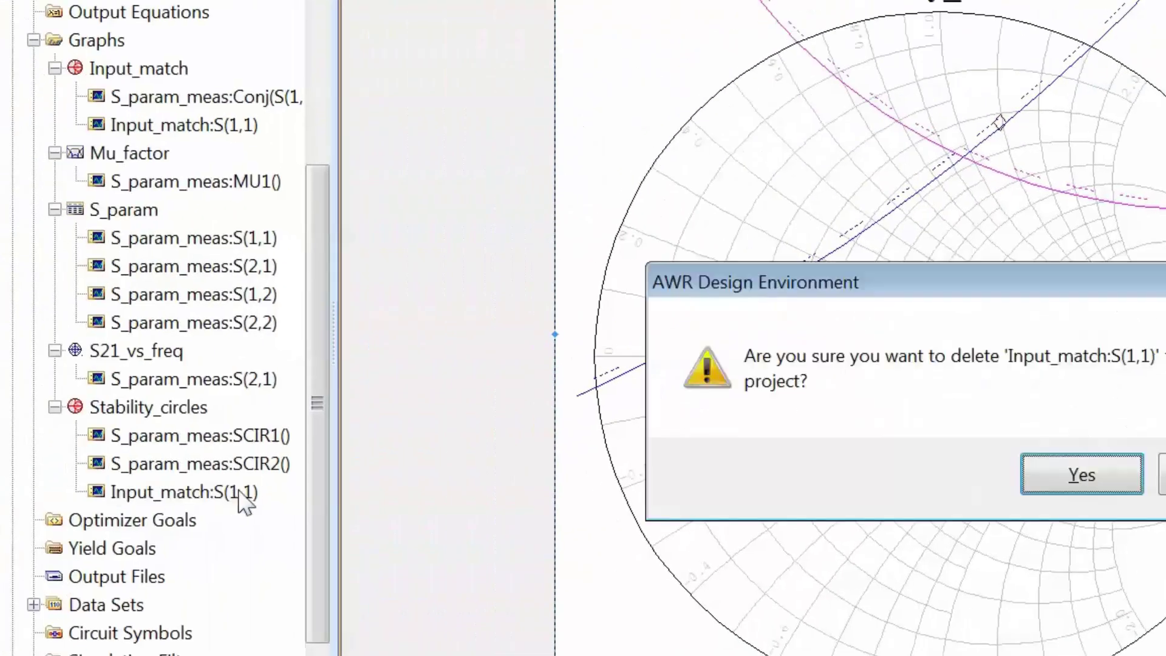
key("Return")
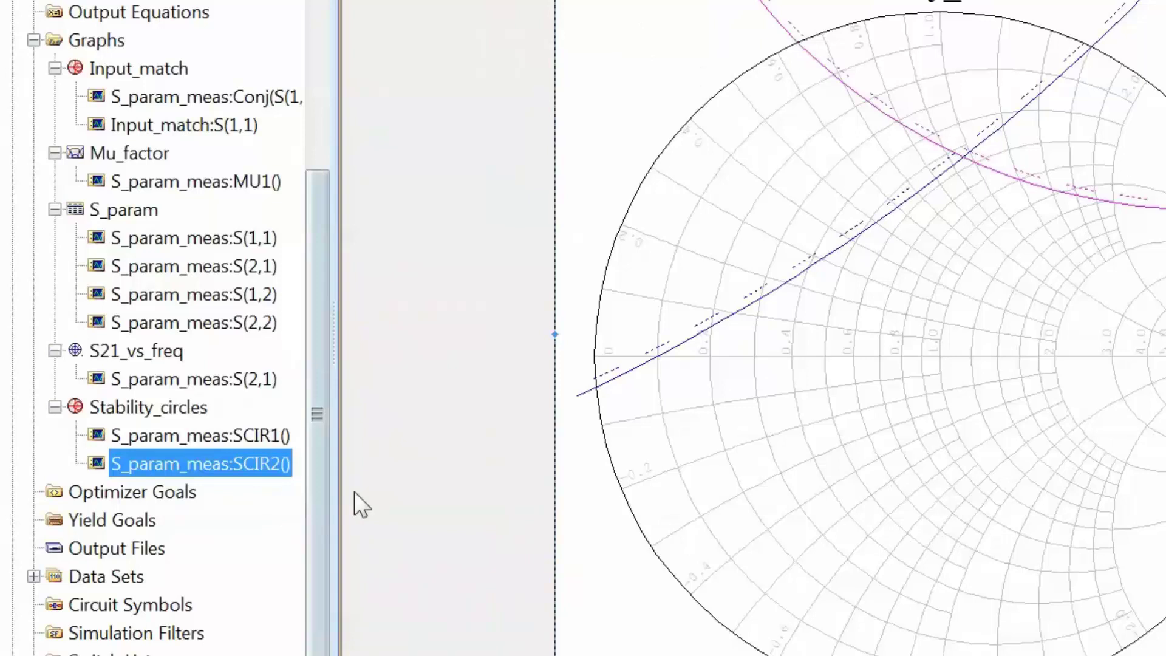
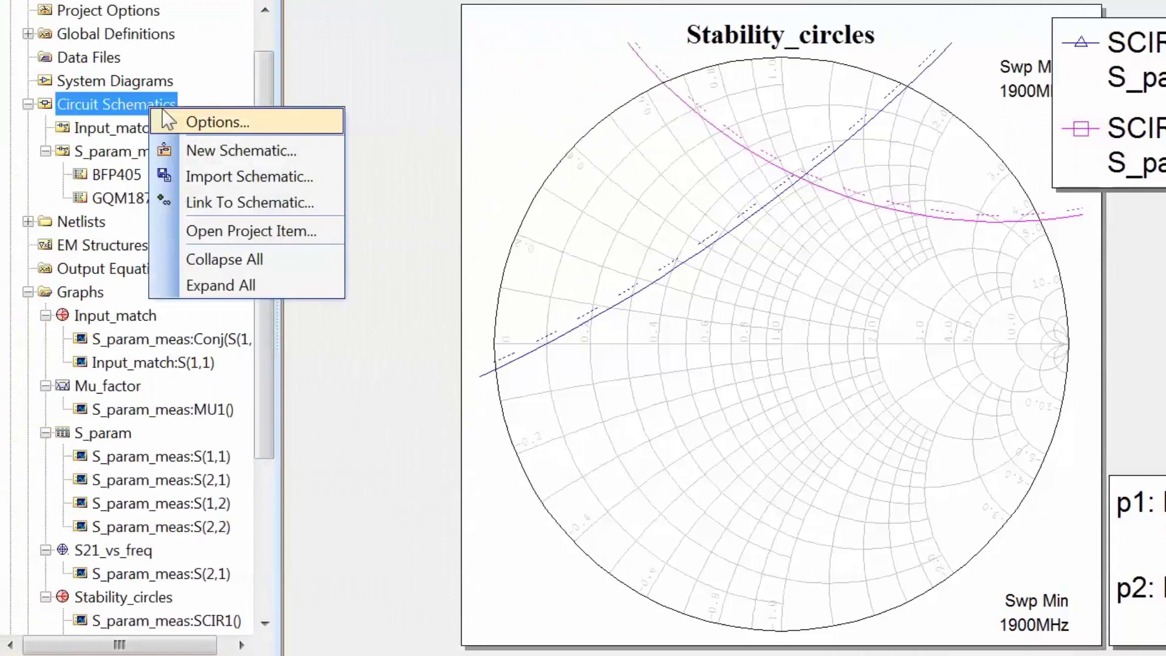
Create a new circuit schematic named resistive_stab
left_click(219, 153)
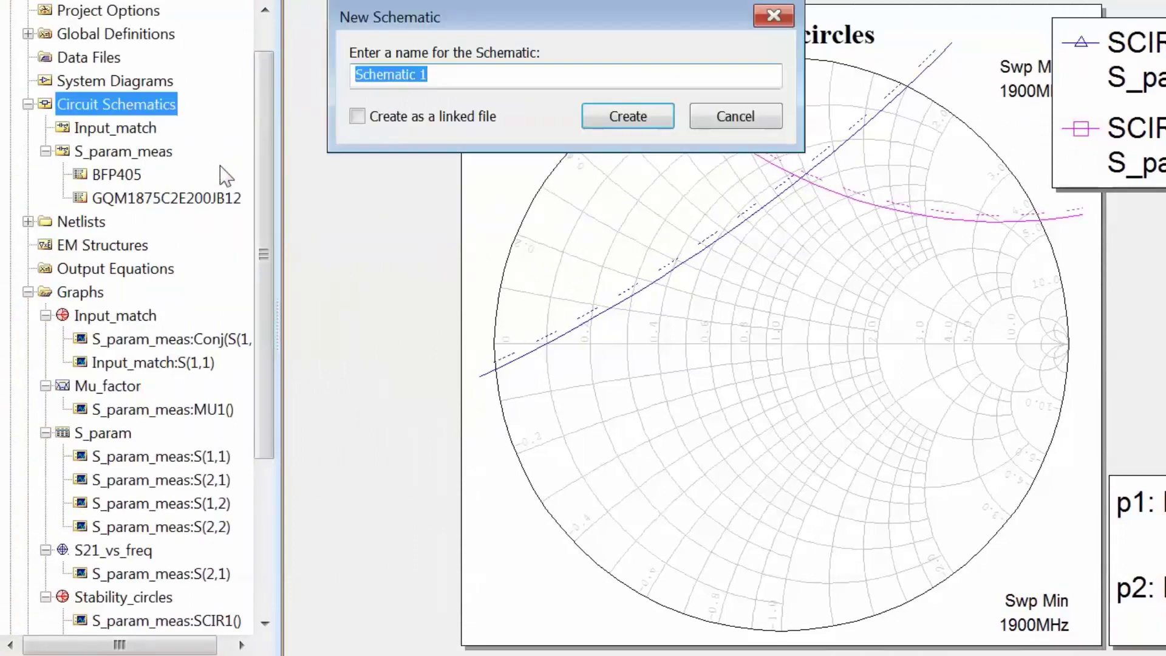
type("resistive_")
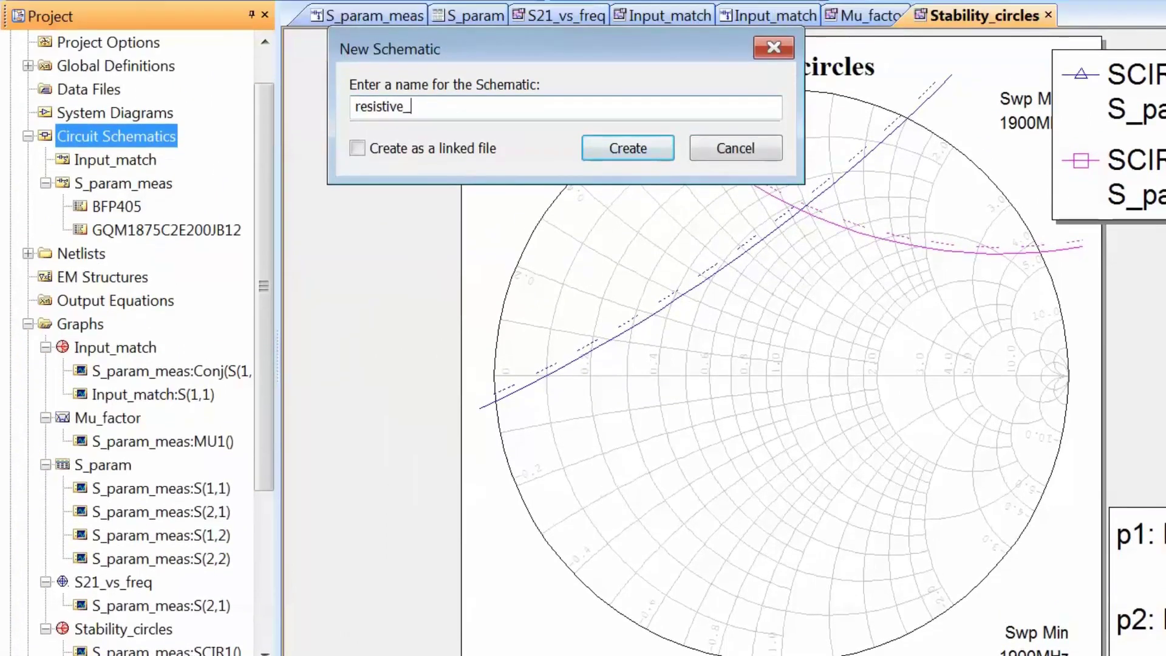
type("stab")
key("Return")
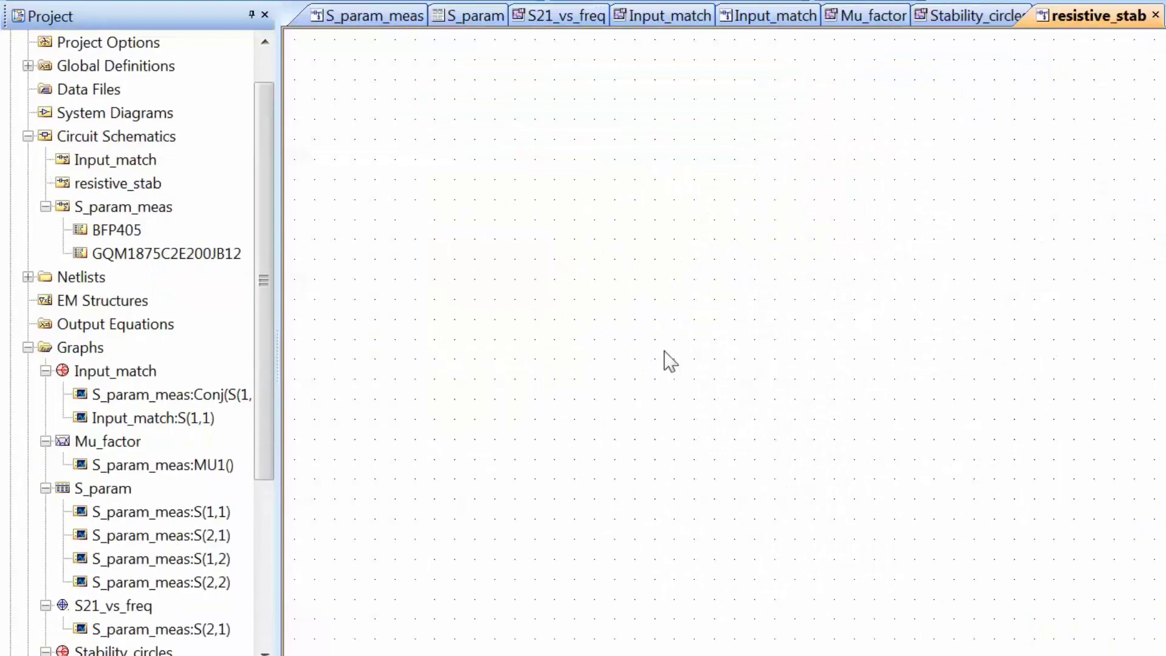
Place a port and, further along from it, a vertically rotated IMPED element in the resistive_stab schematic
key("ctrl+p")
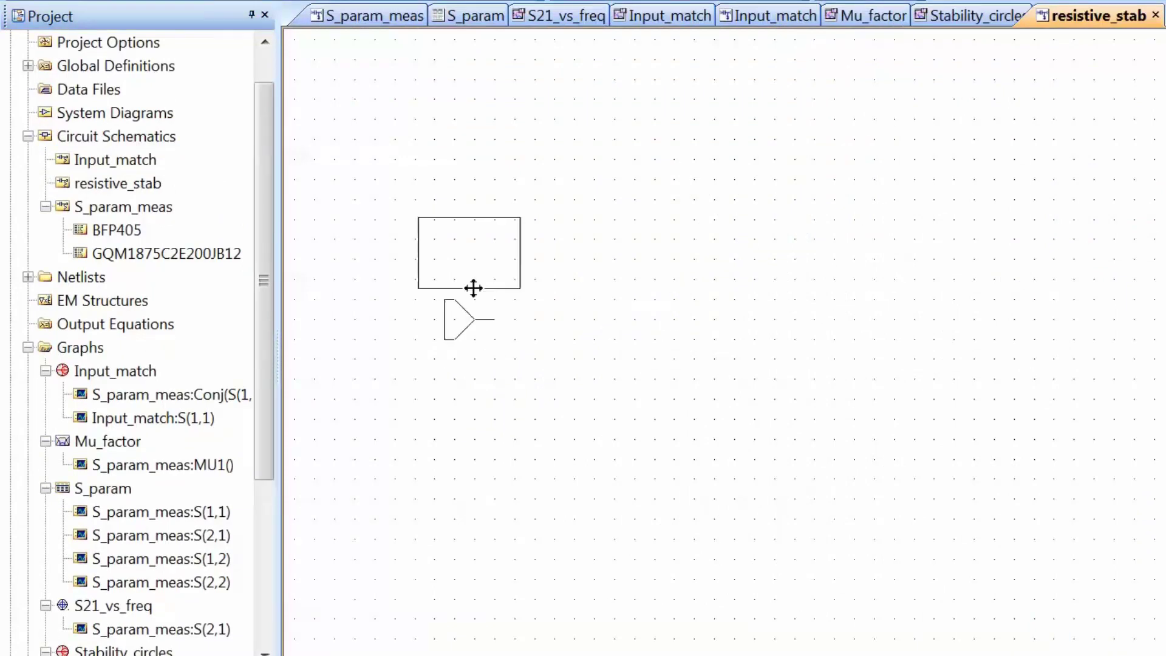
left_click(585, 210)
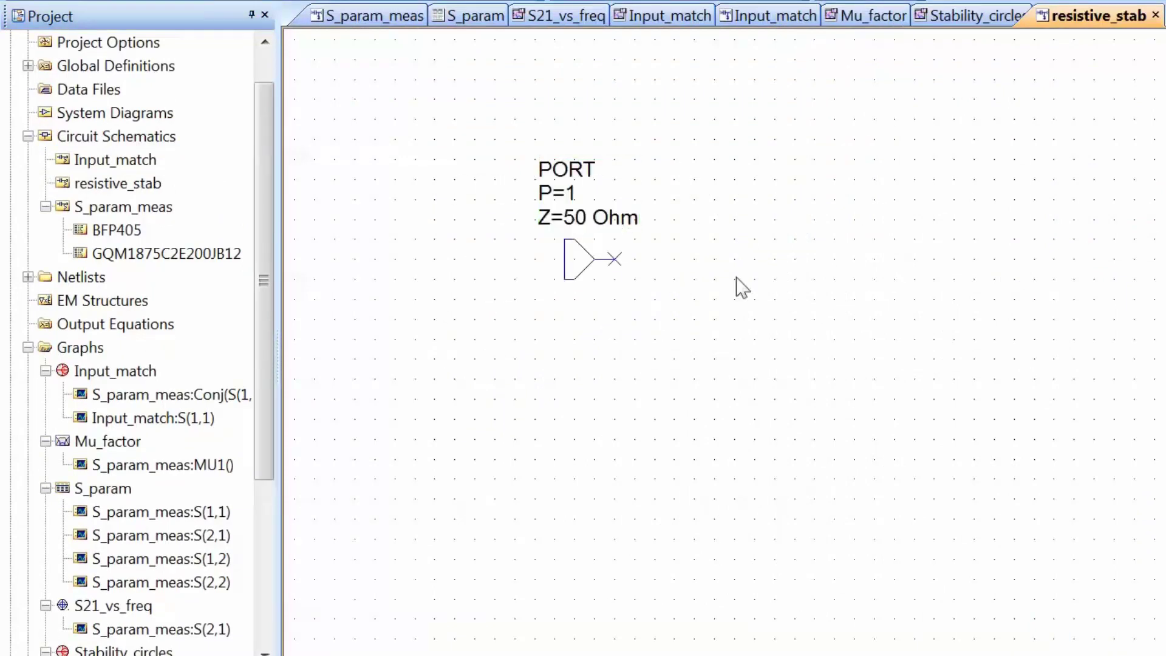
key("ctrl+l")
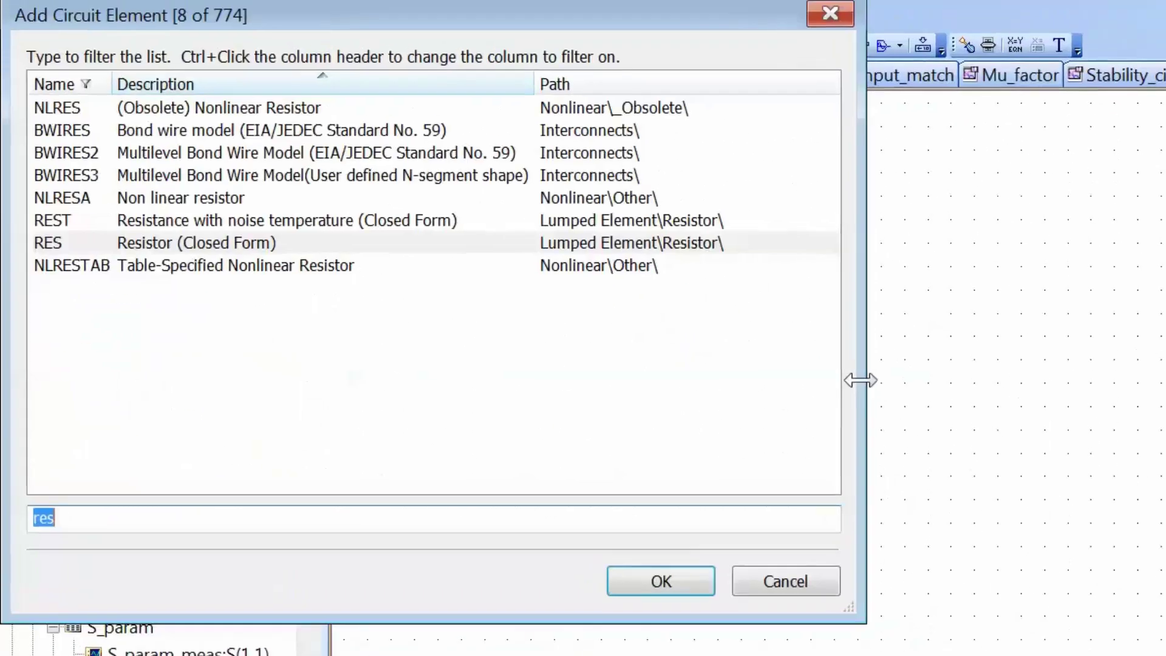
type("imped")
key("Return")
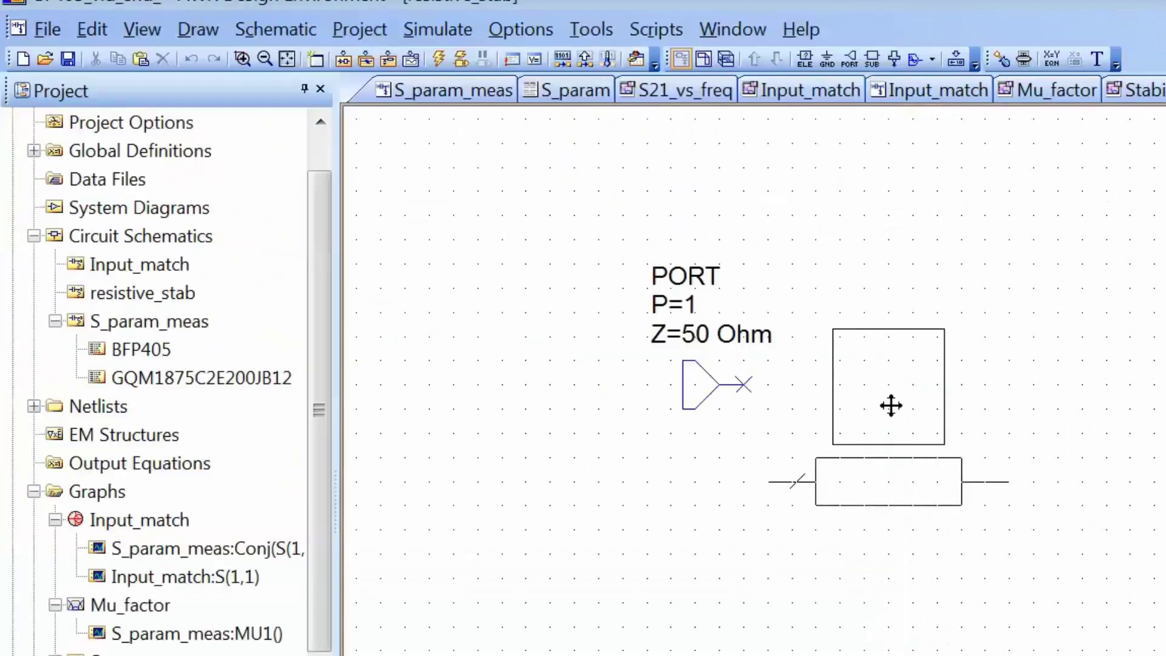
right_click(745, 399)
right_click(705, 418)
right_click(706, 419)
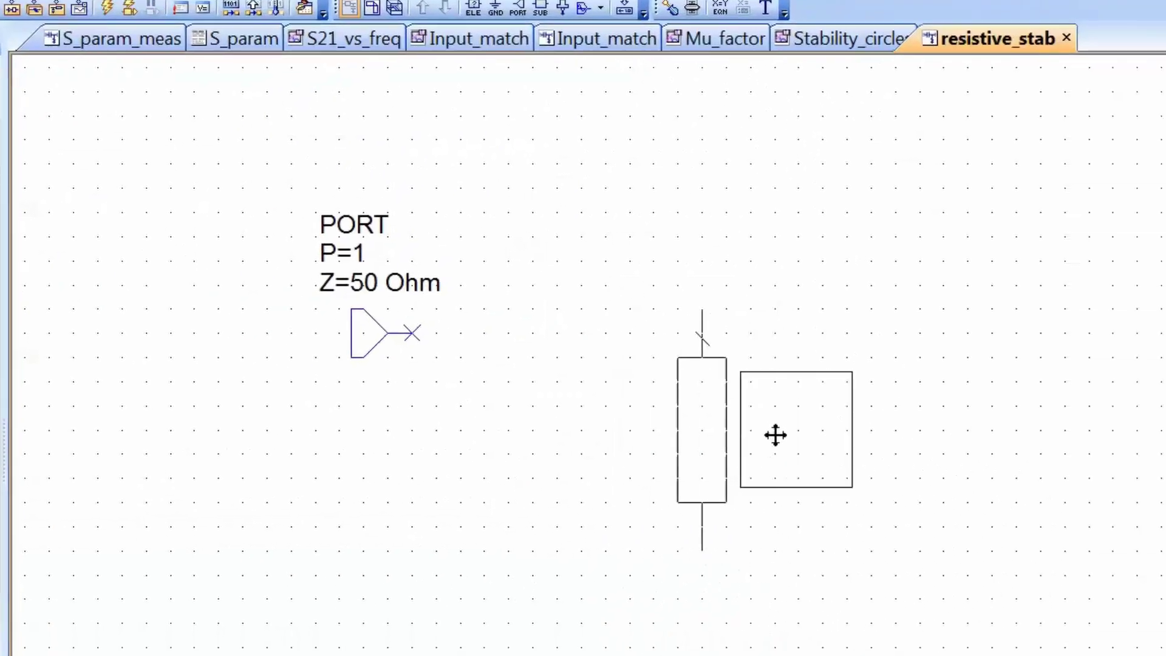
left_click(814, 455)
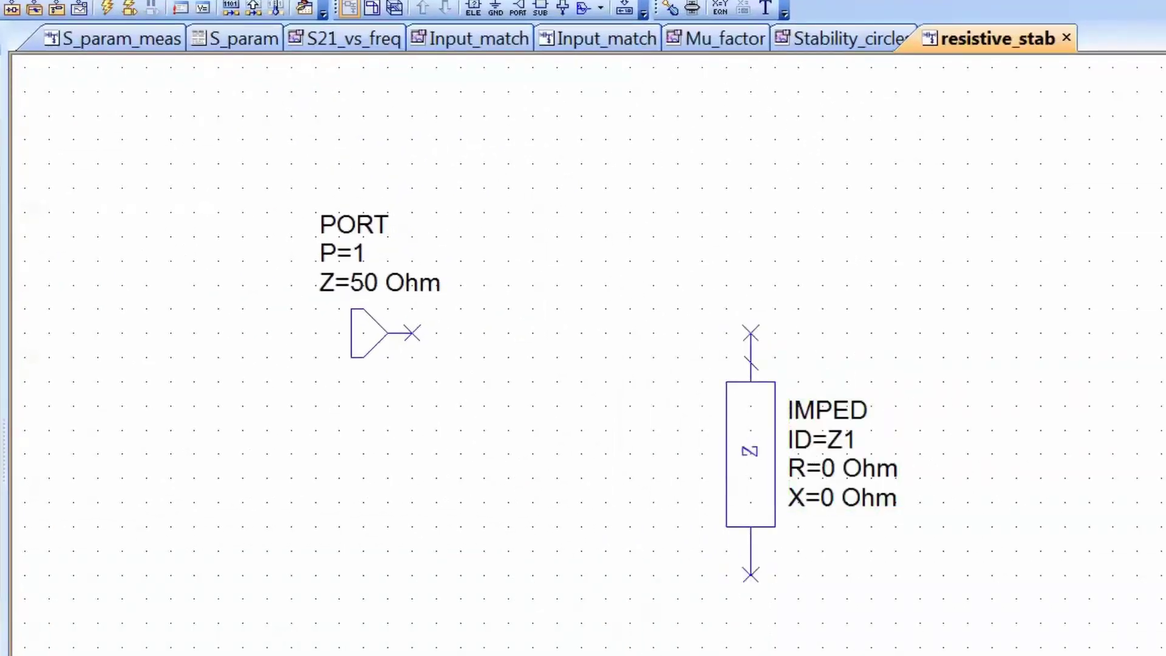
Ground the lower end of the IMPED element and wire its upper end to the port
key("ctrl+g")
left_click(750, 575)
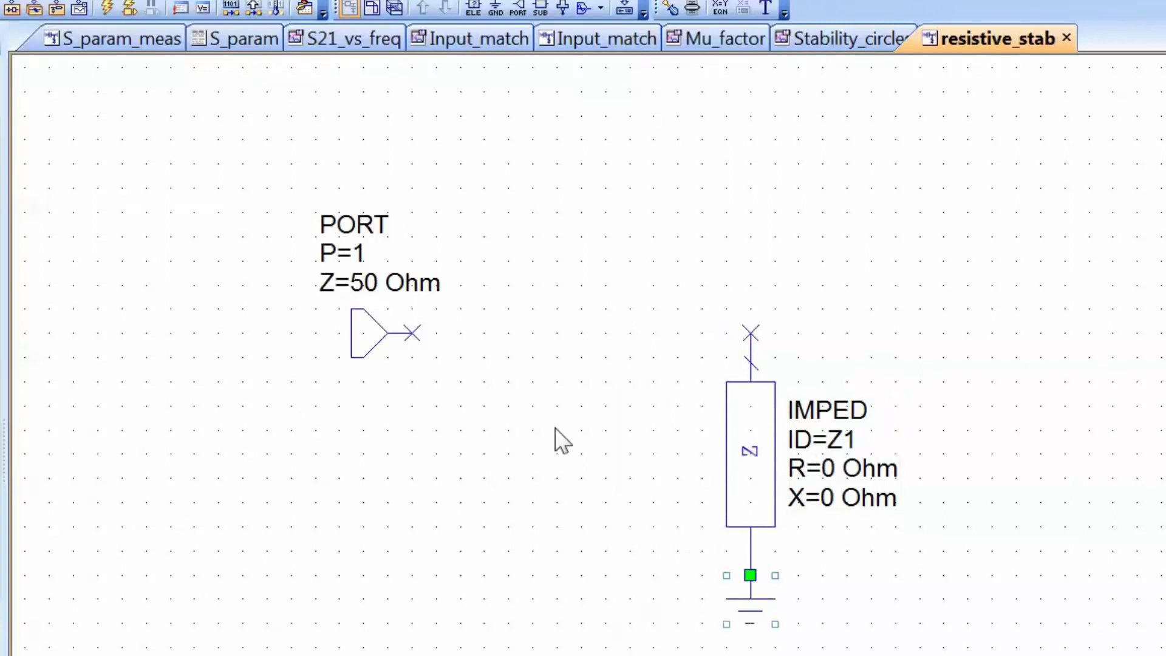
left_click(412, 333)
left_click(751, 332)
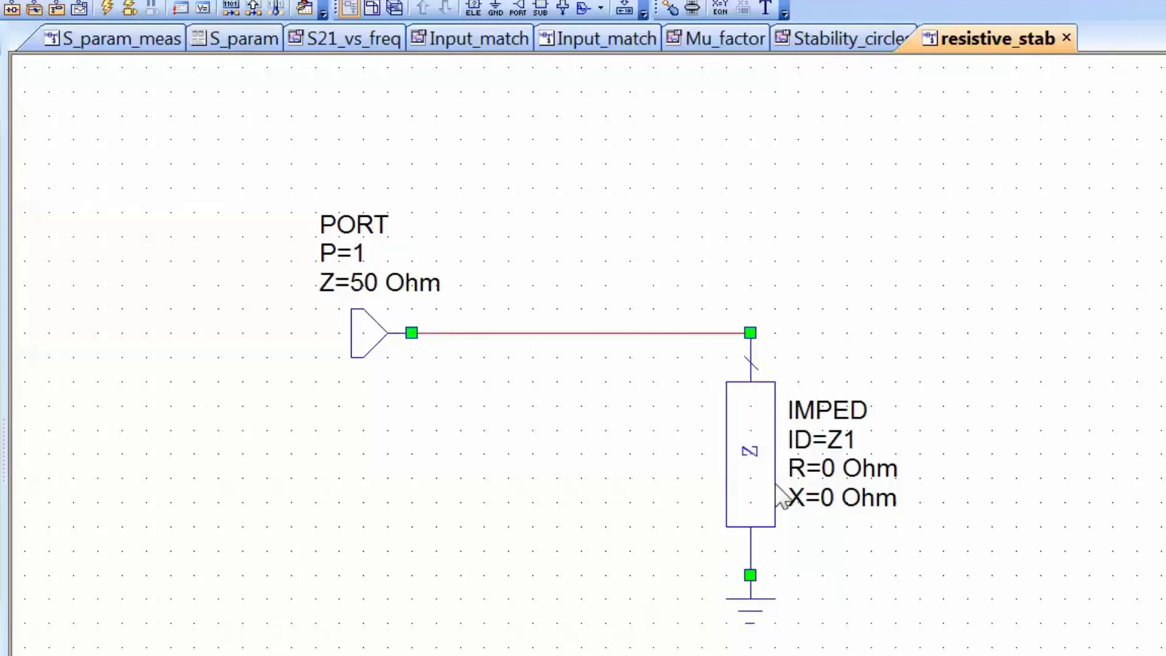
Set the resistance R of the IMPED element to 10 Ohm
double_click(828, 471)
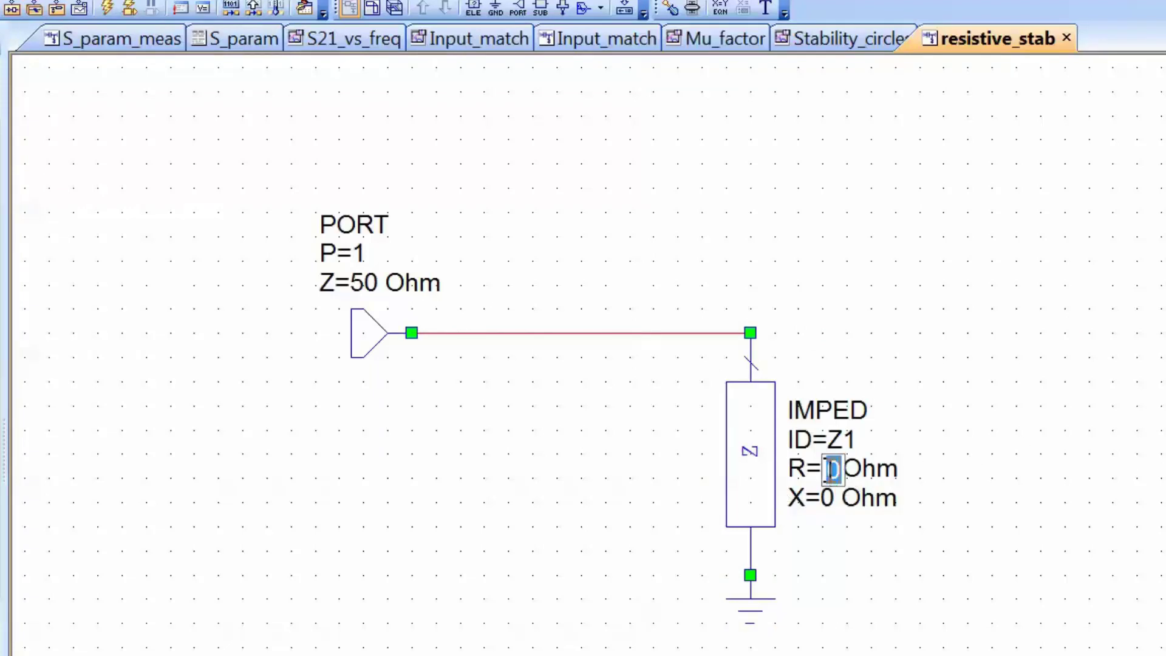
type("10")
key("Return")
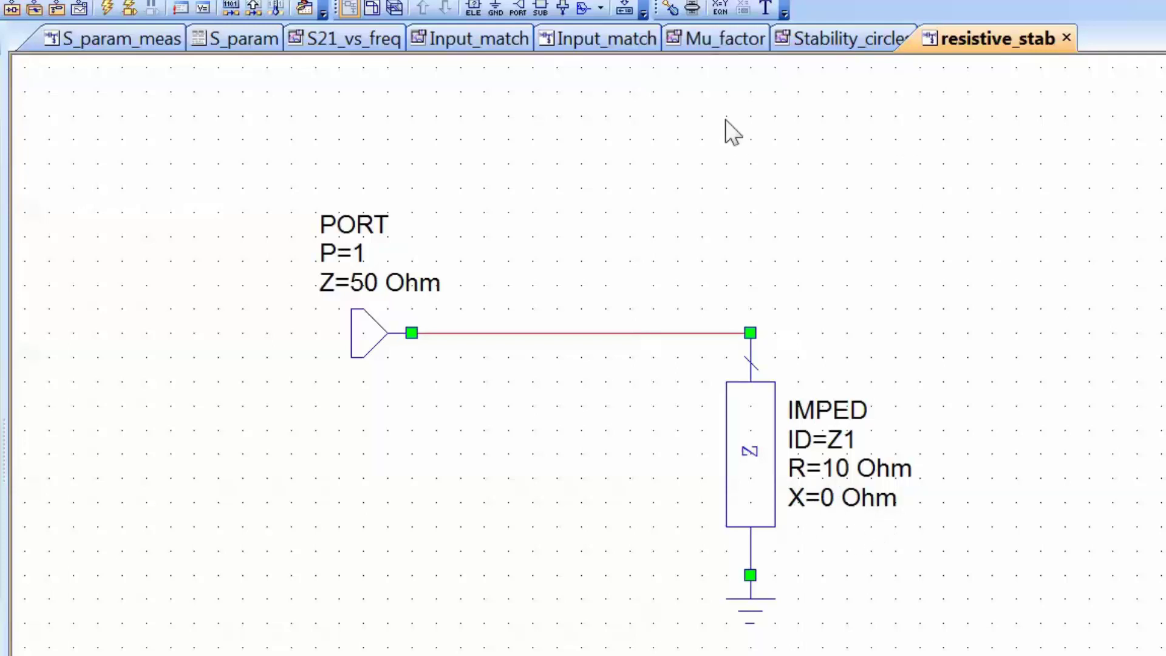
Add the equation Xs=0 in the empty area above the IMPED element
left_click(720, 7)
left_click(876, 247)
type("Xs=0")
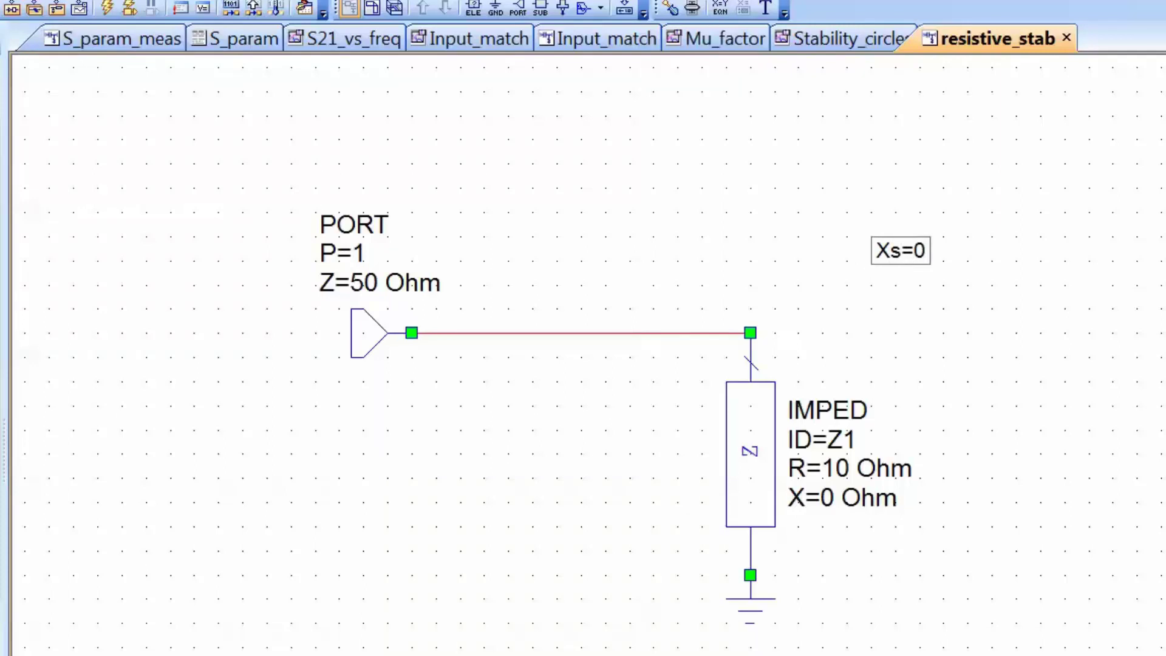
Place a swept variable control (SWPVAR) beside the Xs equation
key("ctrl+l")
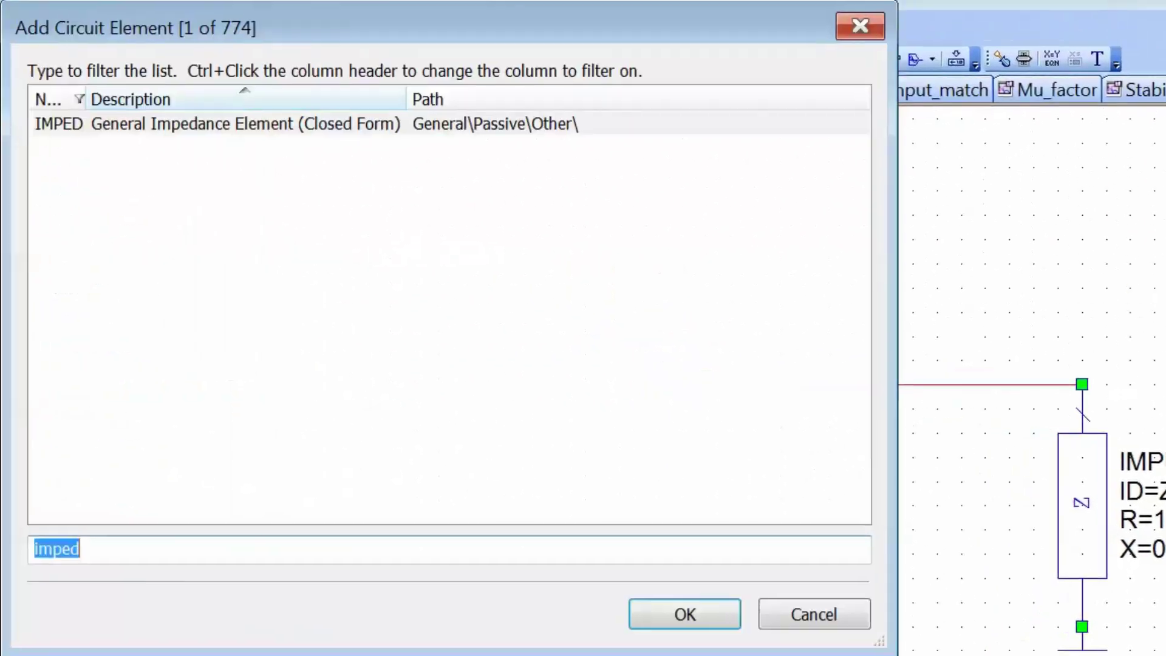
type("var")
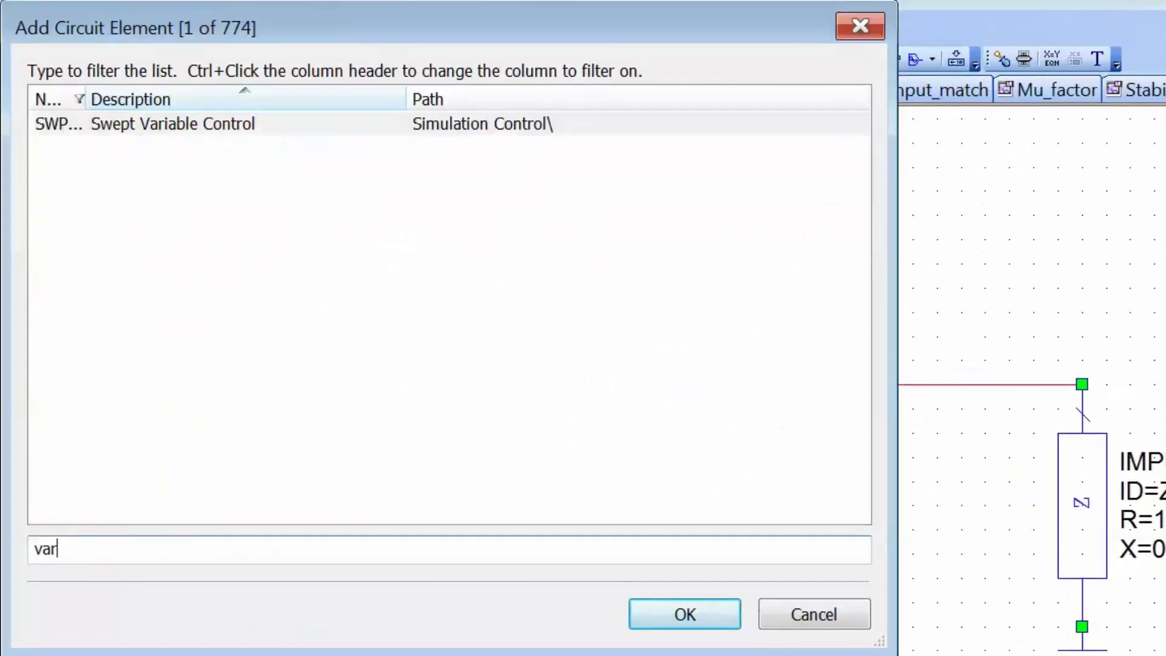
double_click(532, 125)
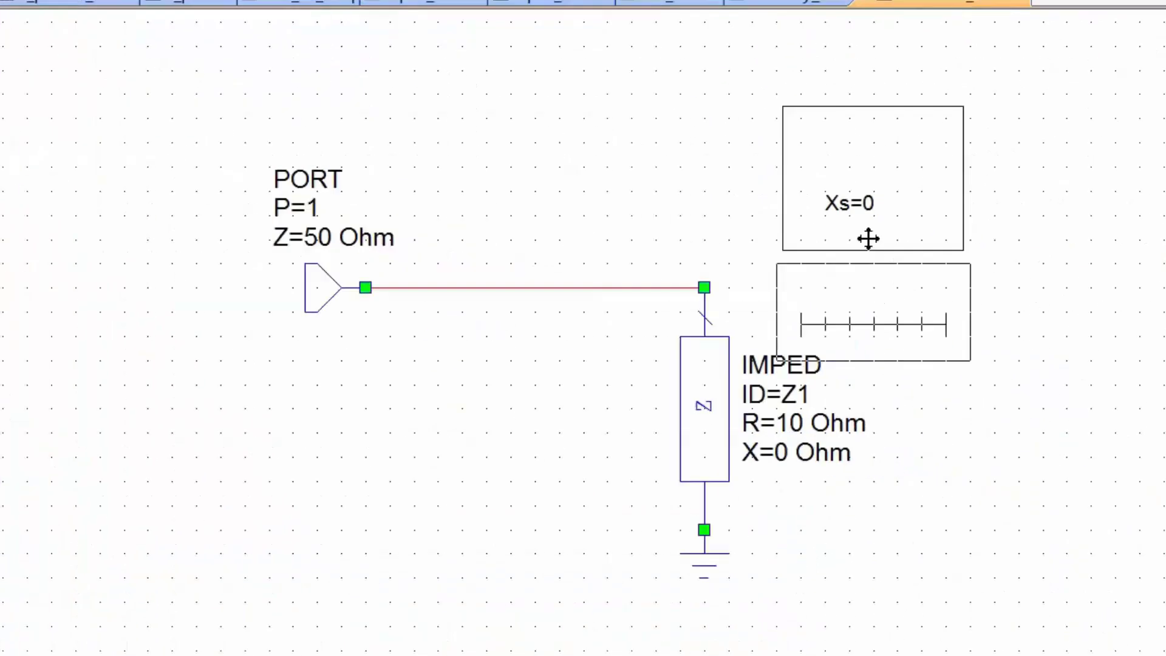
left_click(1020, 262)
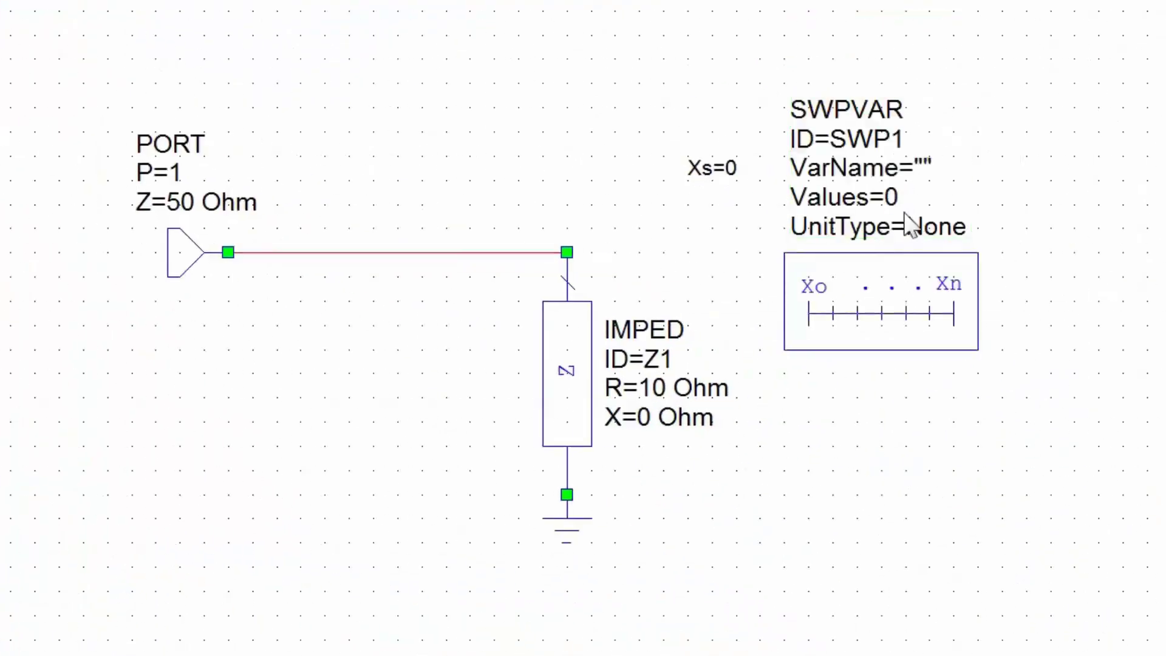
Set the variable name of the SWPVAR control to "Xs"
left_click(888, 199)
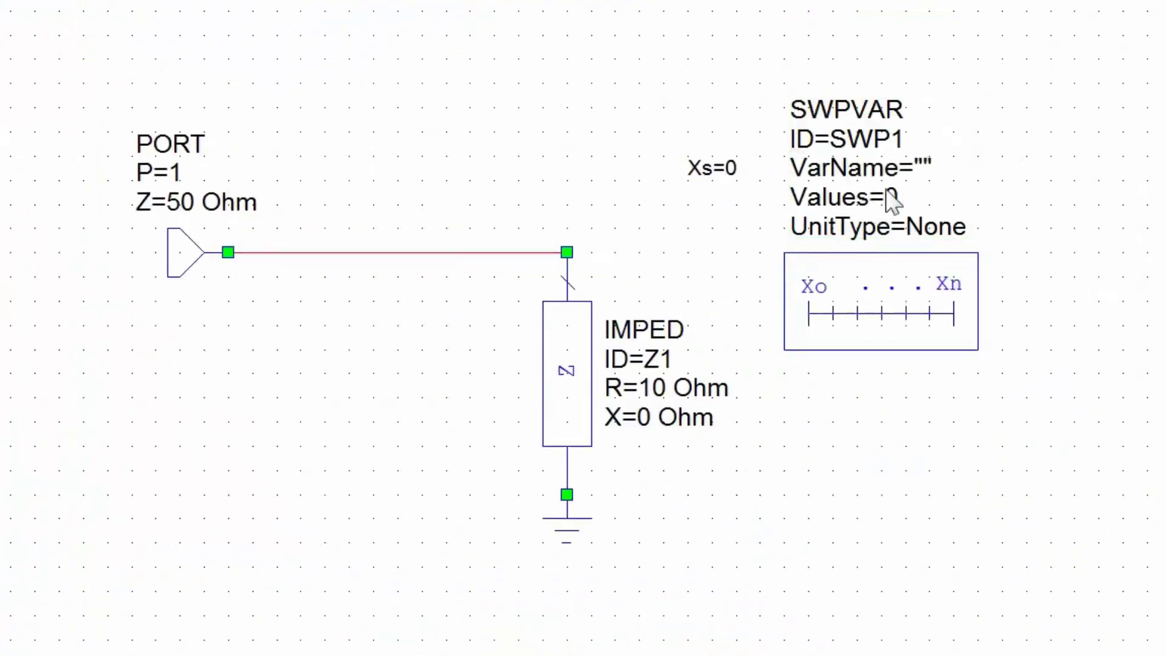
left_click(924, 161)
type("Xs")
left_click(1017, 236)
Define the SWPVAR sweep values as stepped(-100,100,15)
double_click(895, 198)
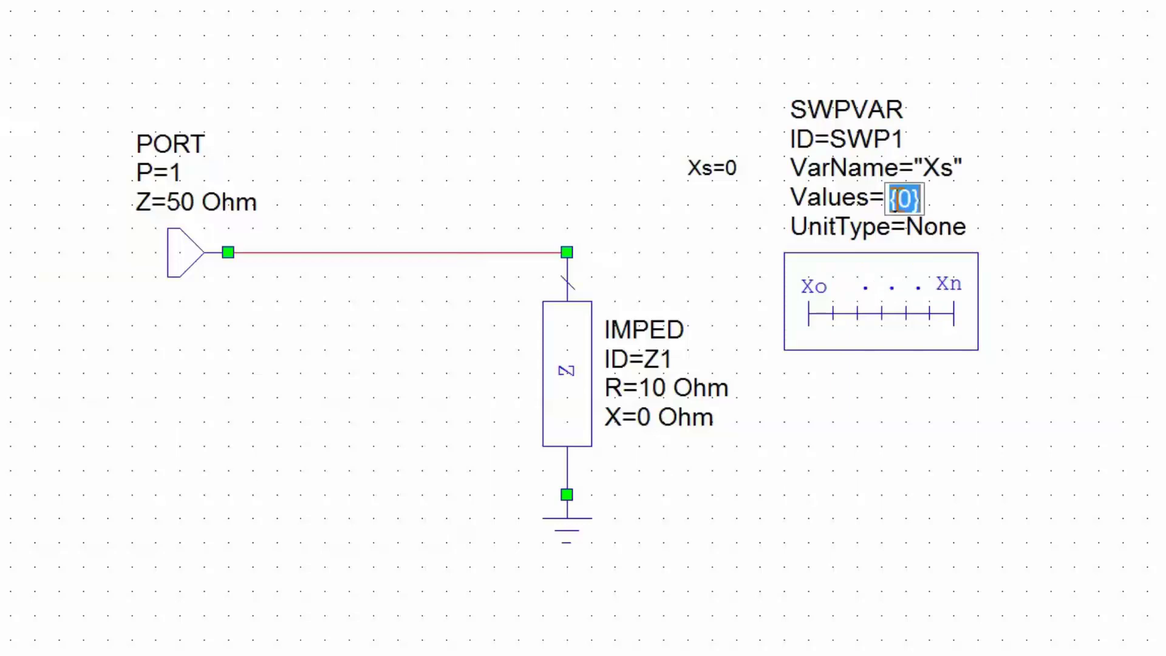
type("s")
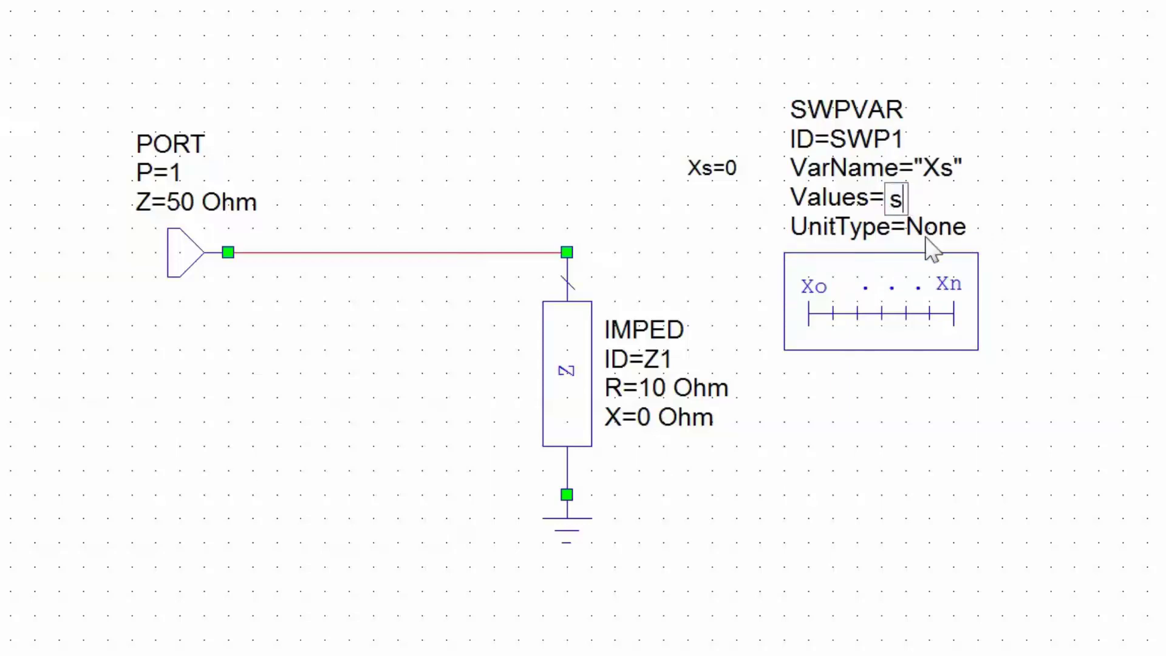
type("tepped(")
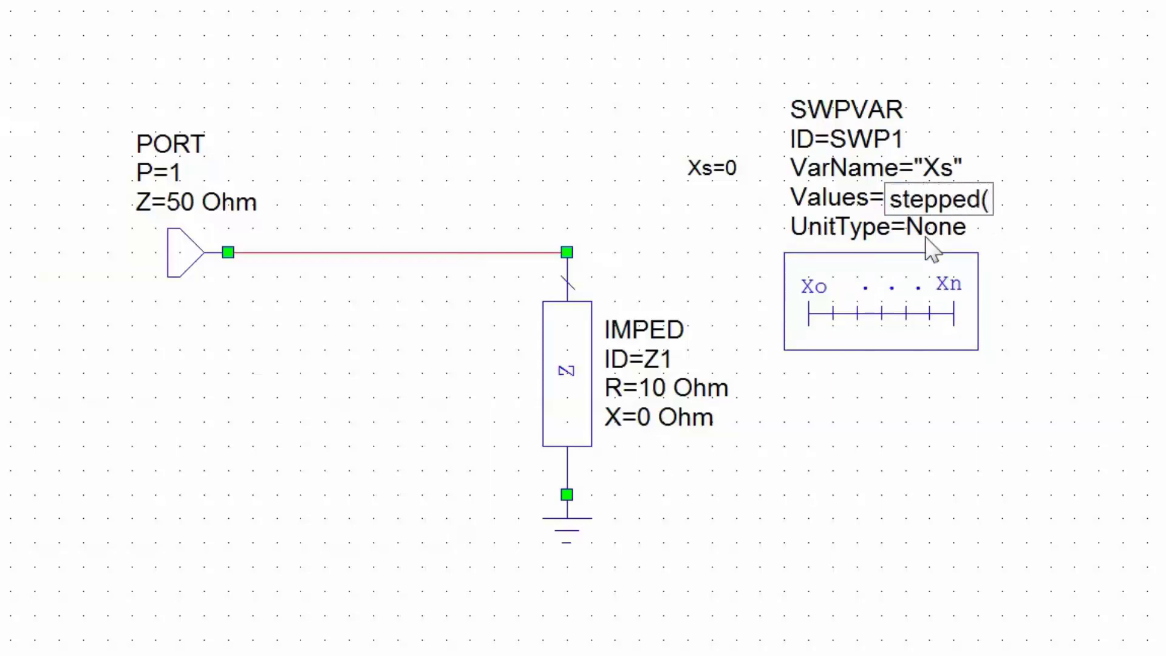
type("-100,")
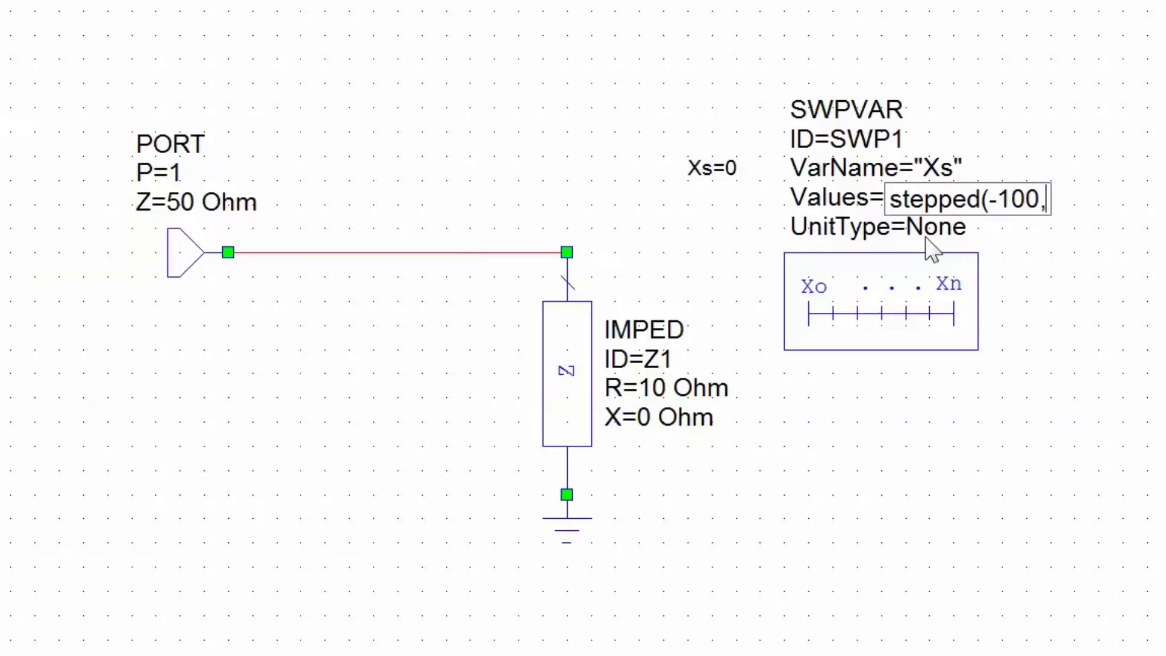
type("100")
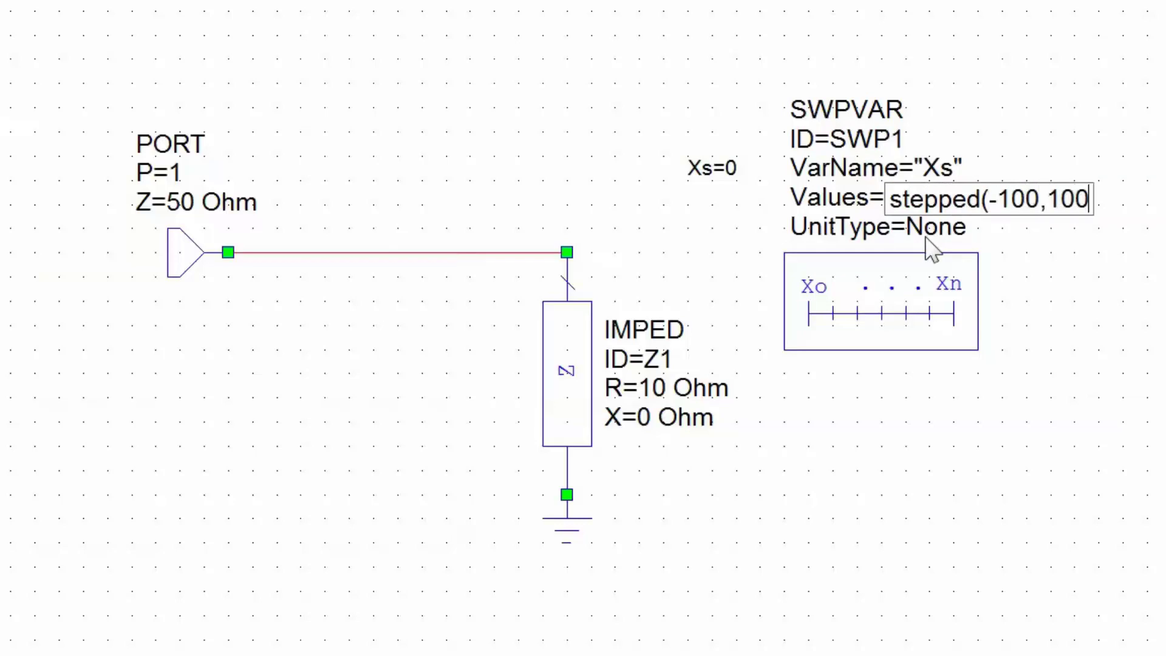
type(",15)")
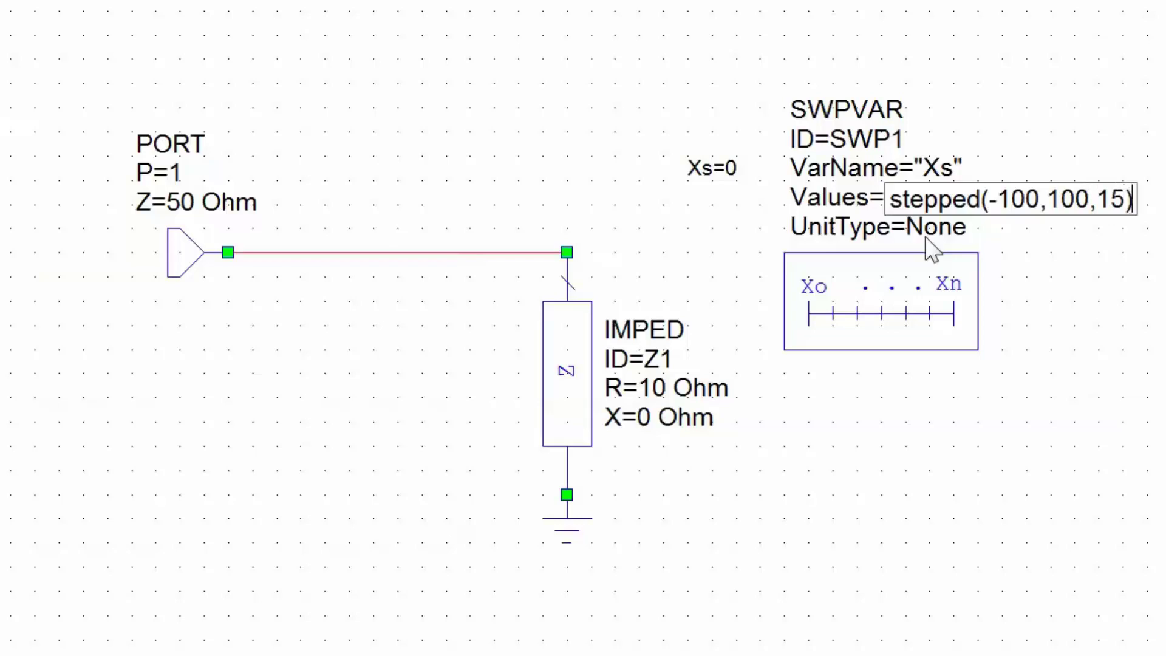
key("Return")
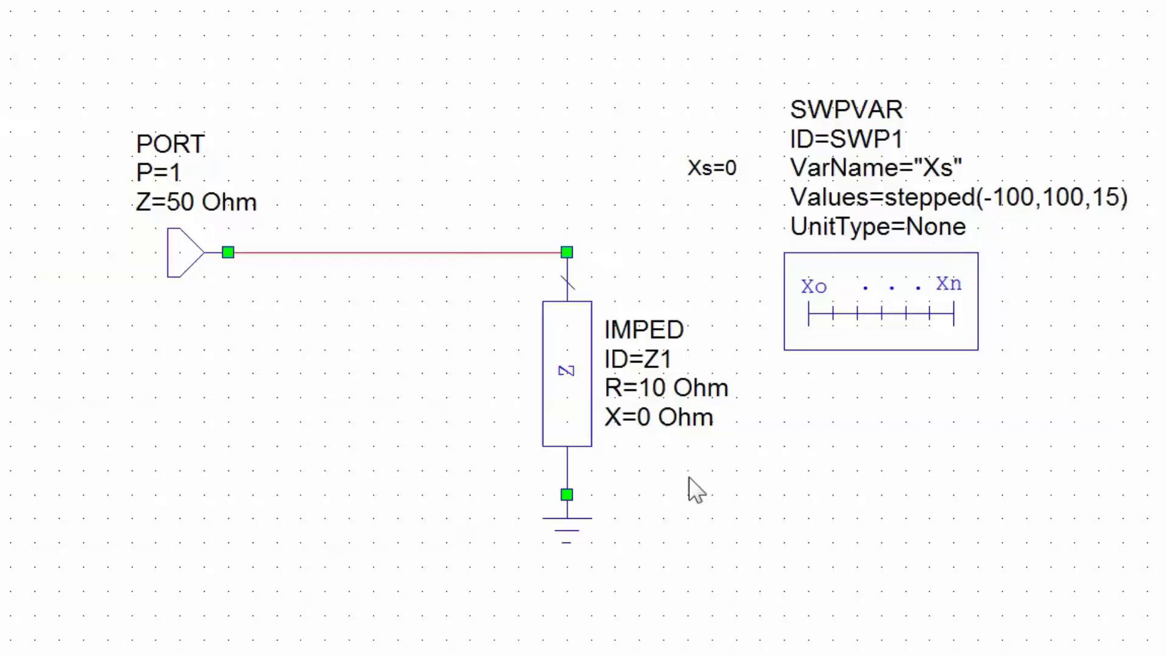
Set the reactance X of the IMPED element to the variable Xs
double_click(648, 419)
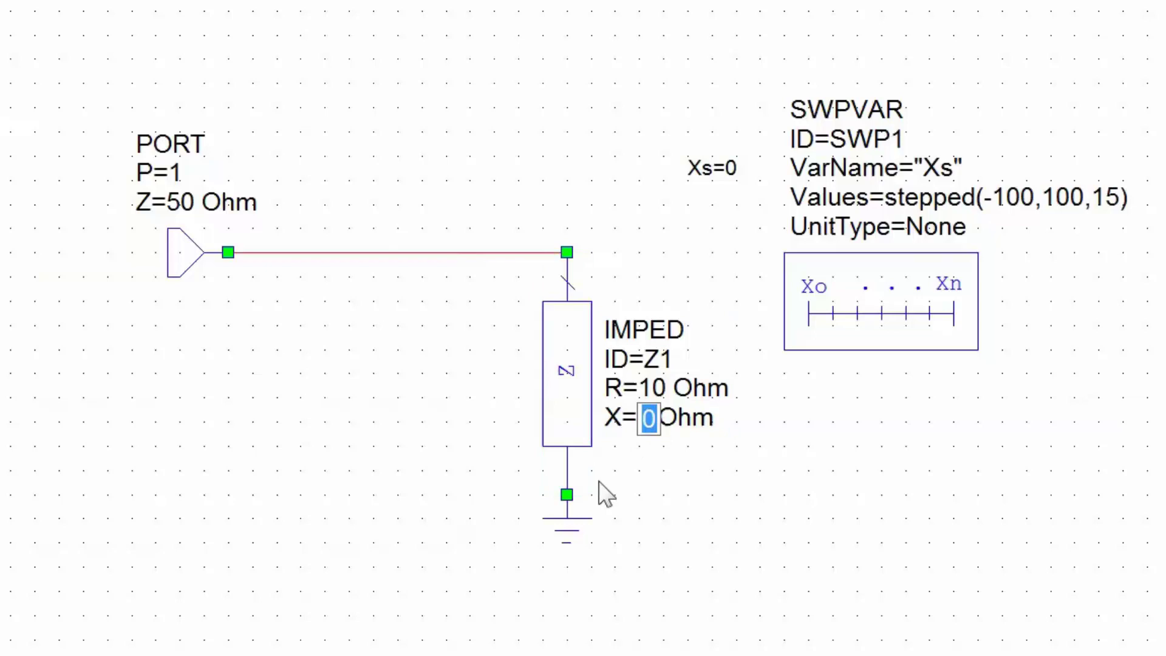
type("Xs")
key("Return")
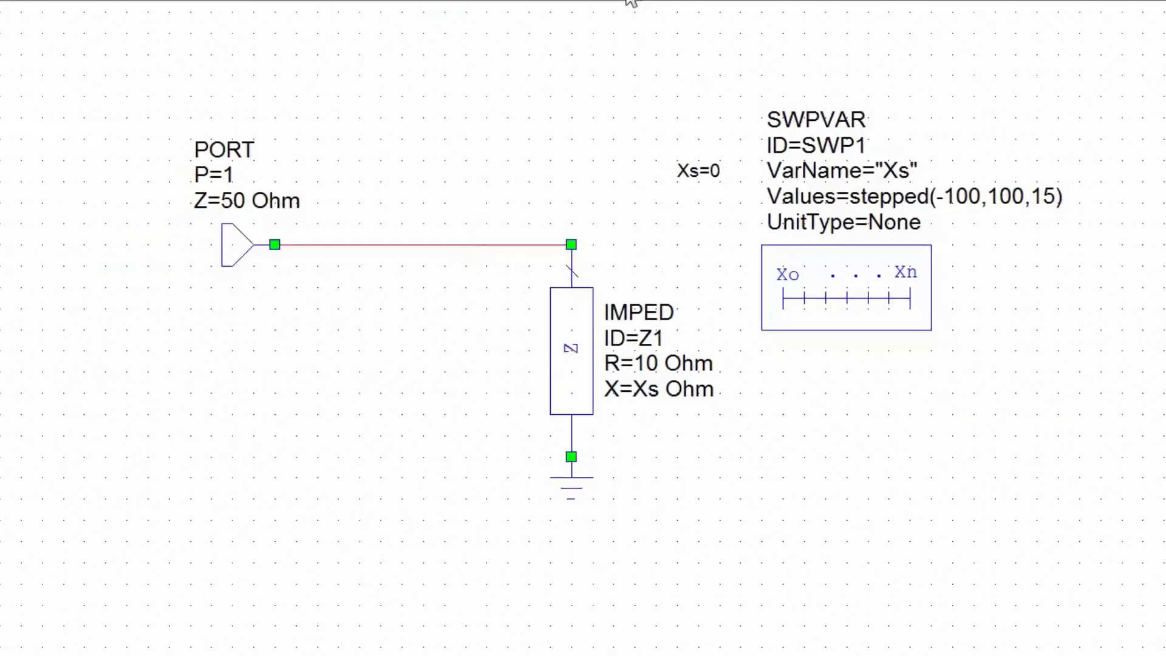
Add the complex S(1,1) measurement of resistive_stab to the Stability_circles graph, plotting all SWP1 traces
left_click(645, 11)
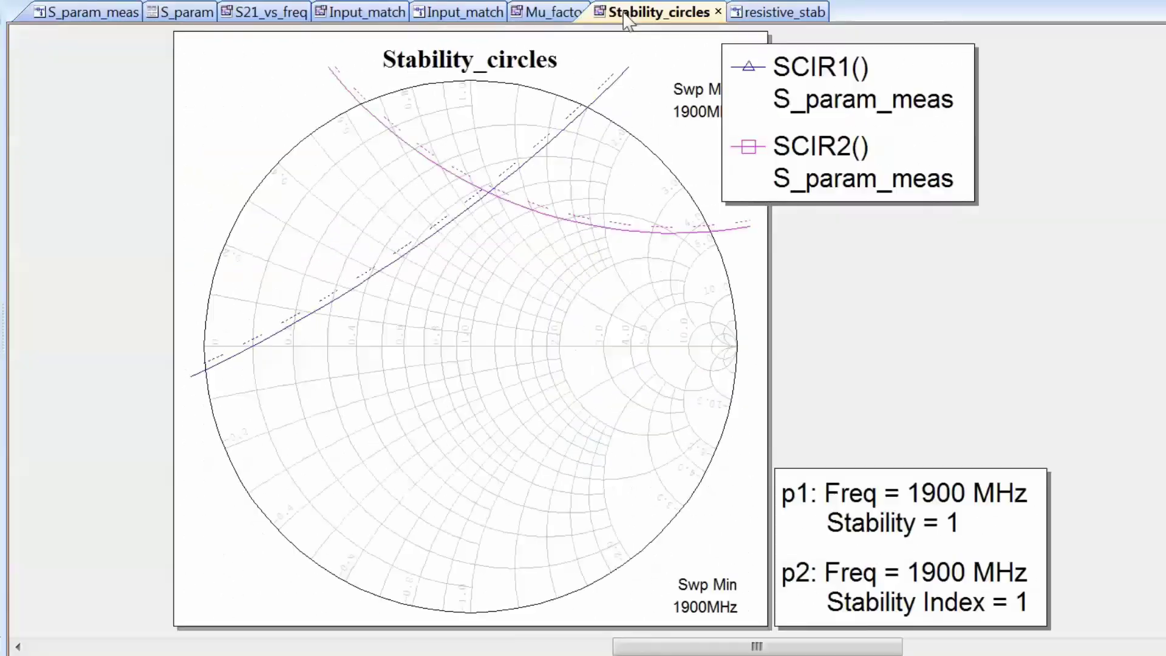
right_click(432, 289)
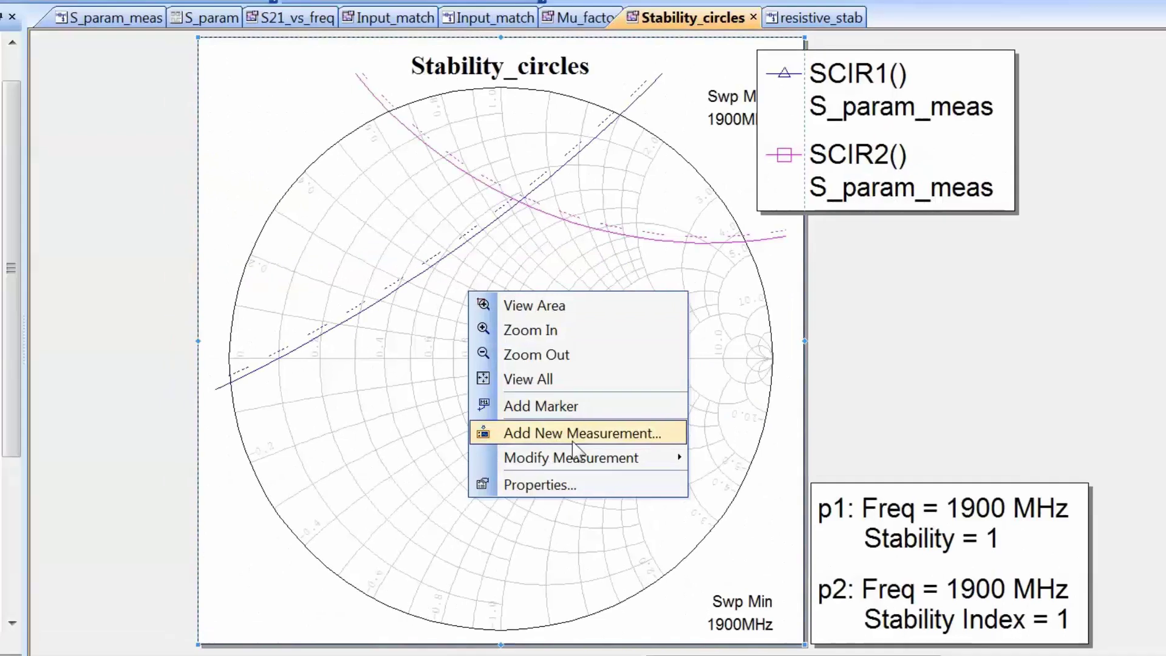
left_click(574, 438)
left_click(806, 142)
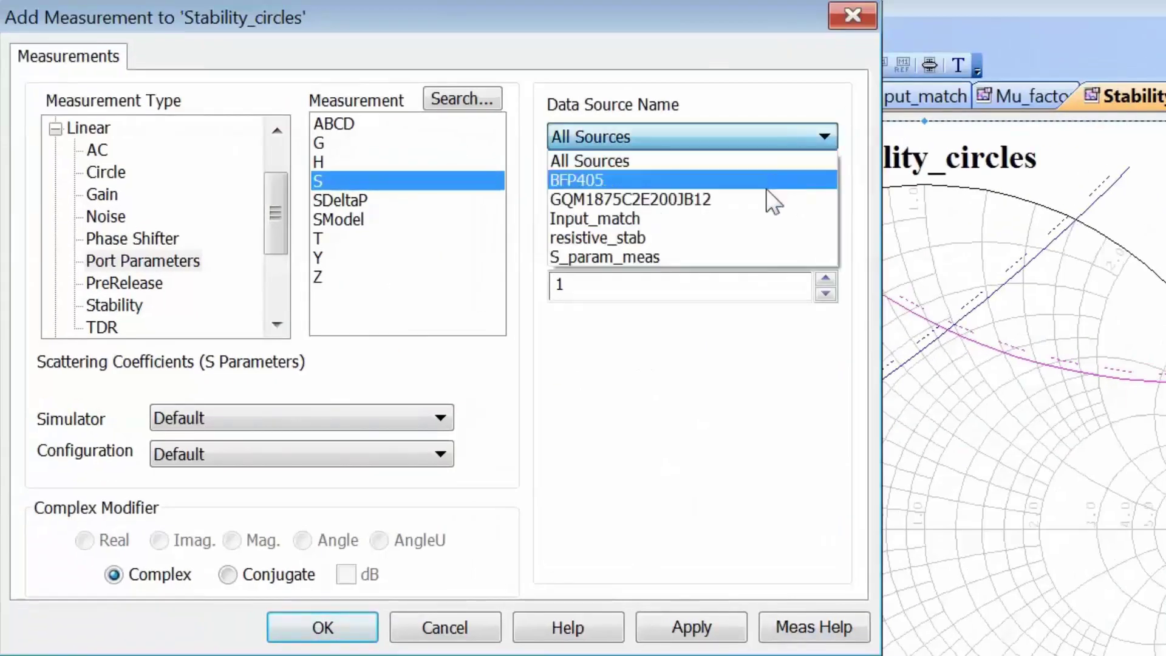
left_click(753, 243)
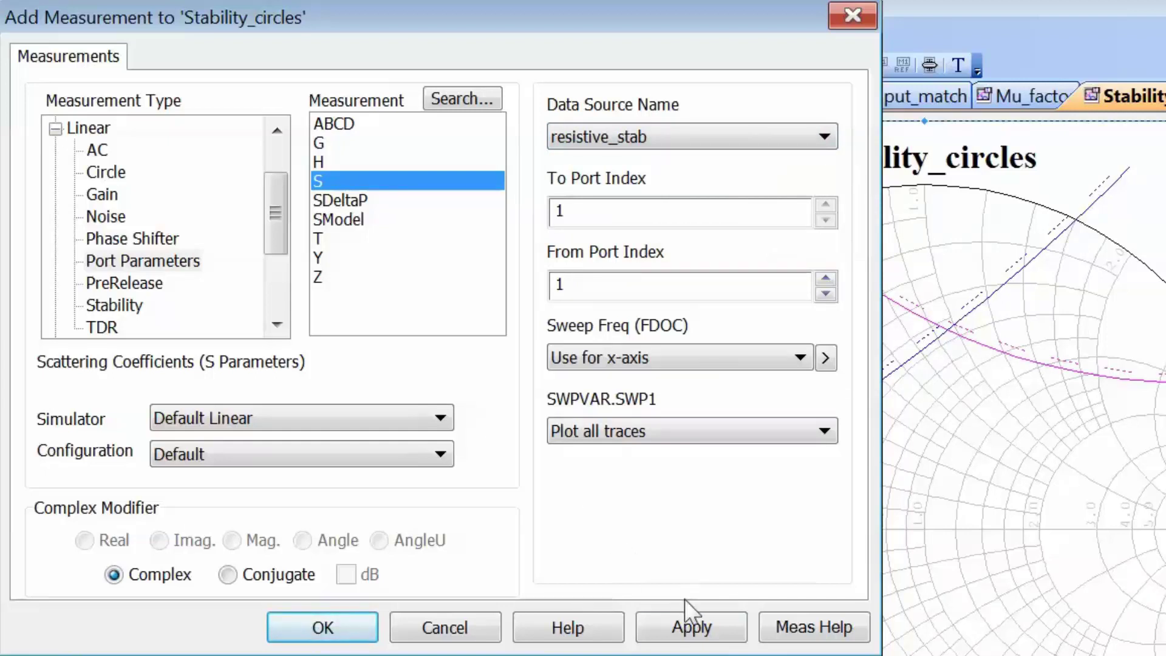
left_click(698, 625)
left_click(333, 625)
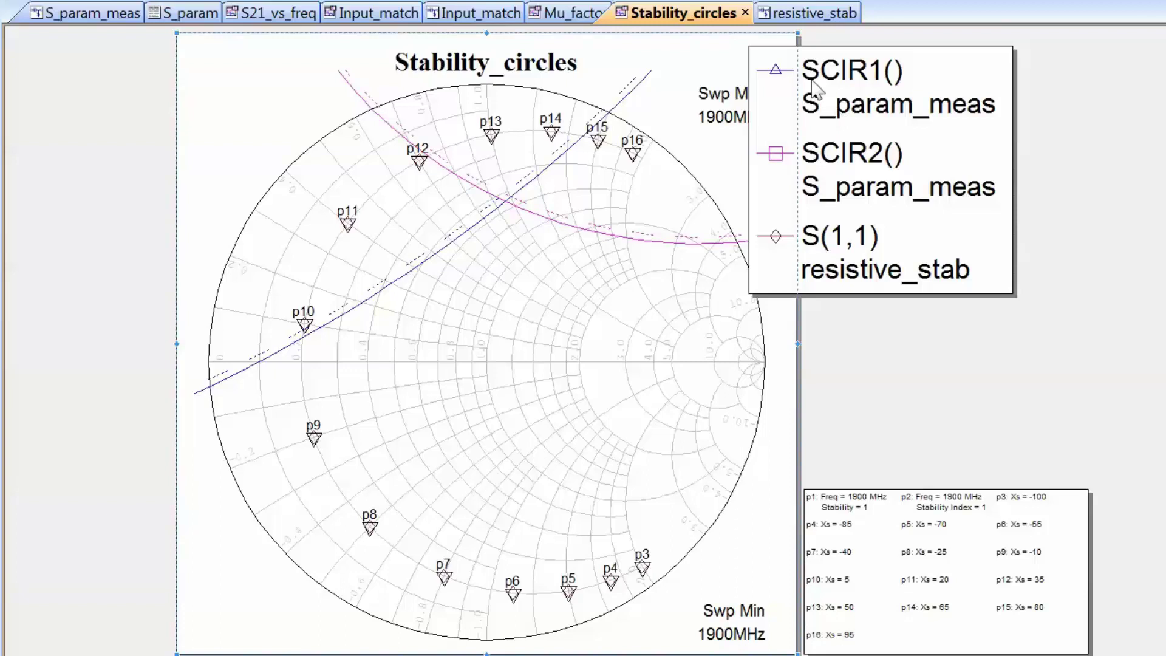
Make the resistance R of the IMPED element in the resistive_stab schematic tunable
left_click(798, 19)
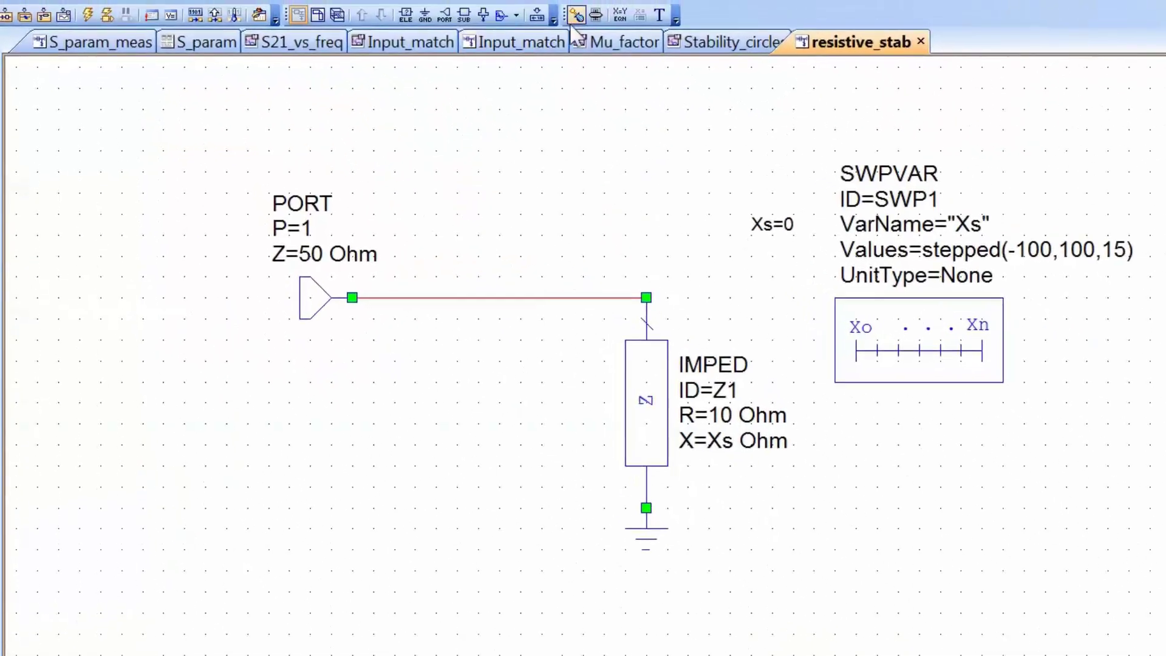
left_click(576, 17)
left_click(723, 410)
Show the Variable Tuner over the Stability_circles graph and set the Z1:R tuning range from 0 to 50
left_click(726, 42)
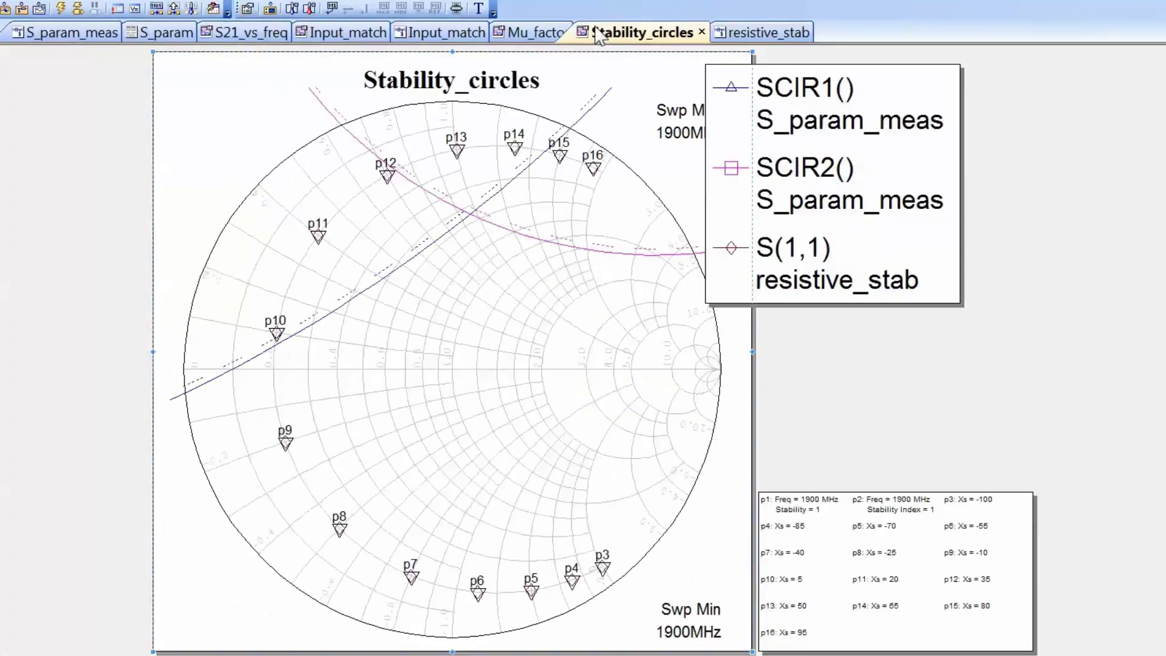
left_click(455, 9)
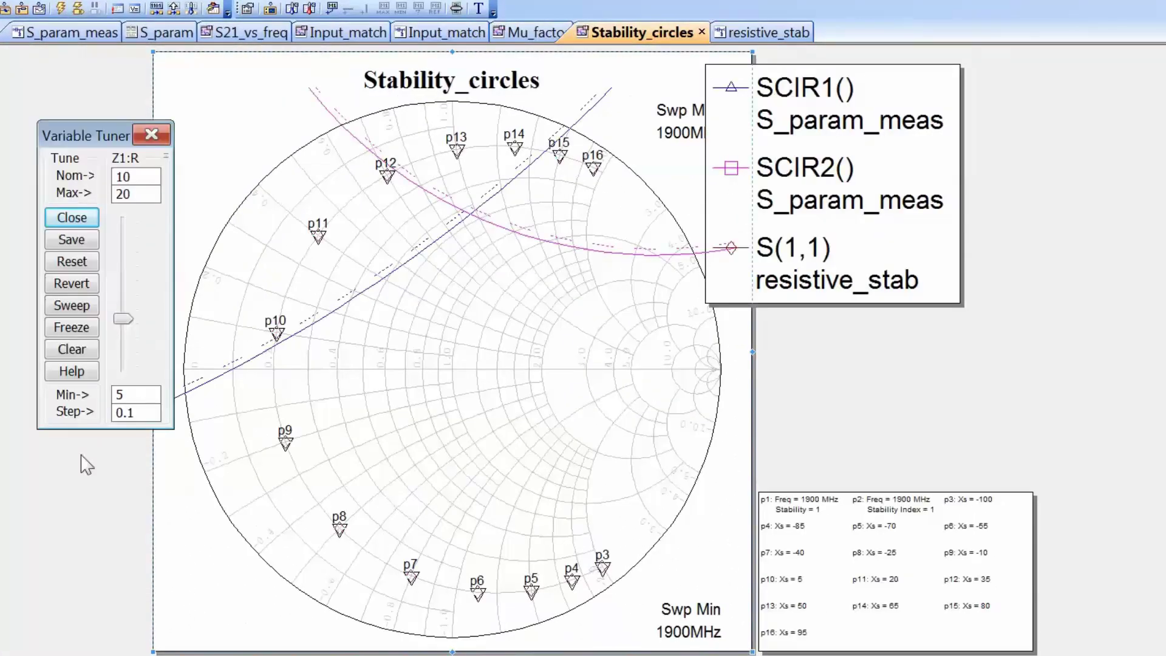
double_click(136, 396)
type("0")
double_click(134, 194)
type("50")
Tune Z1:R down to 0, up to 8.2, and on to 29 on the Stability_circles graph
left_click_drag(125, 336, 132, 368)
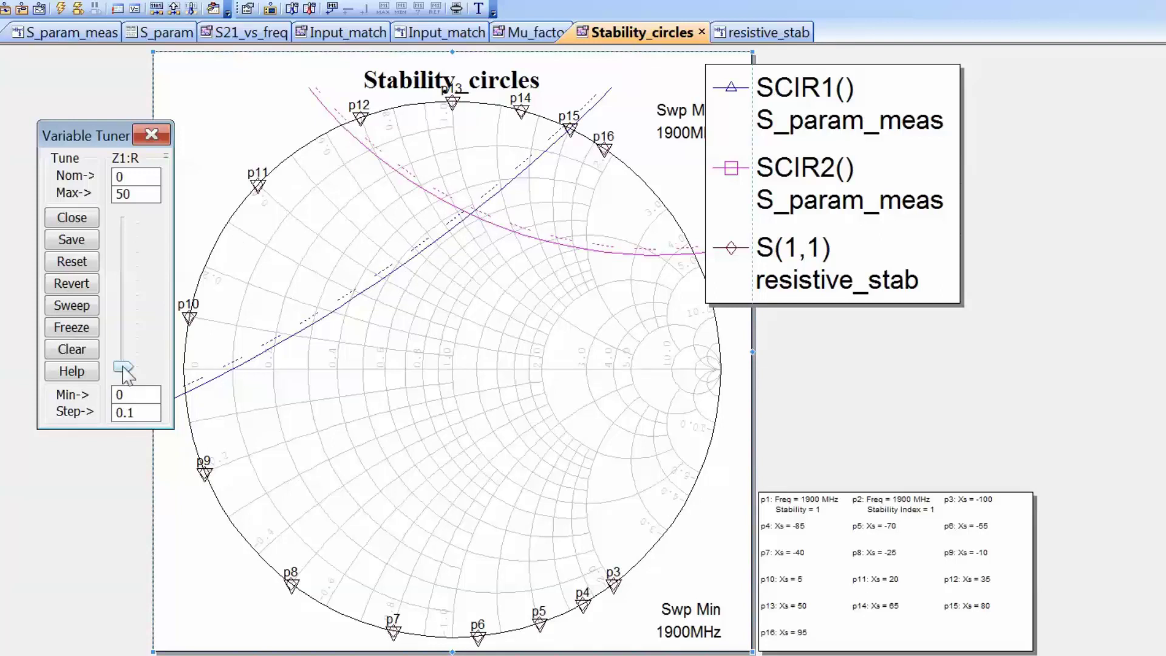
mouse_move(124, 366)
left_mouse_down()
mouse_move(124, 332)
mouse_move(125, 344)
left_mouse_up()
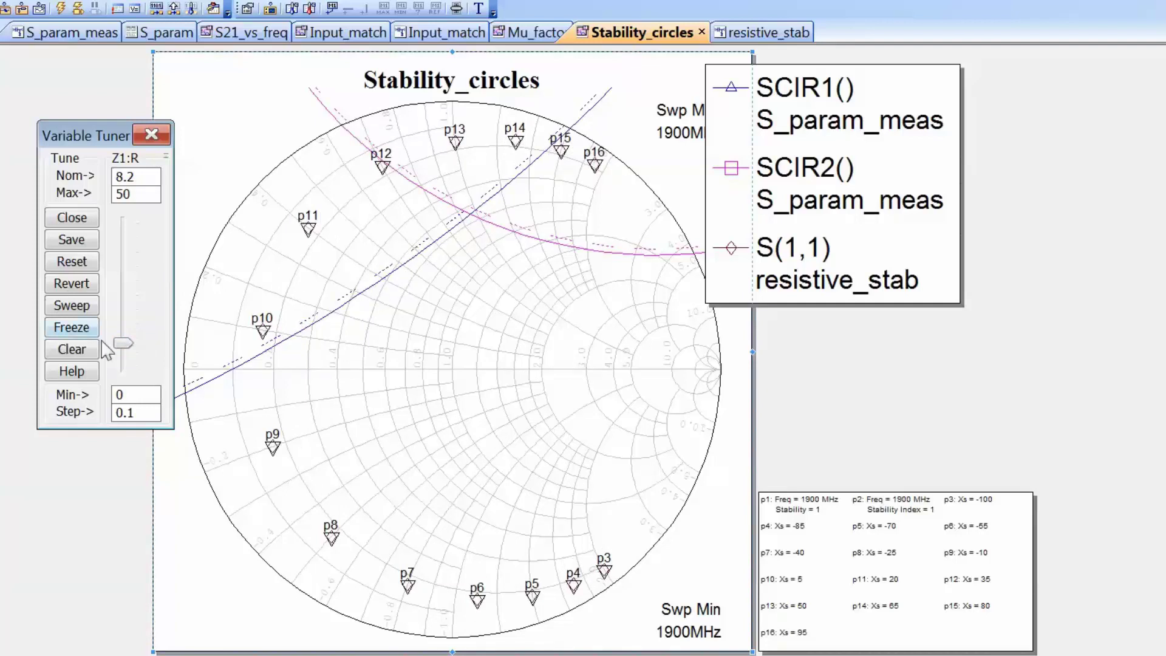
left_click_drag(125, 342, 125, 283)
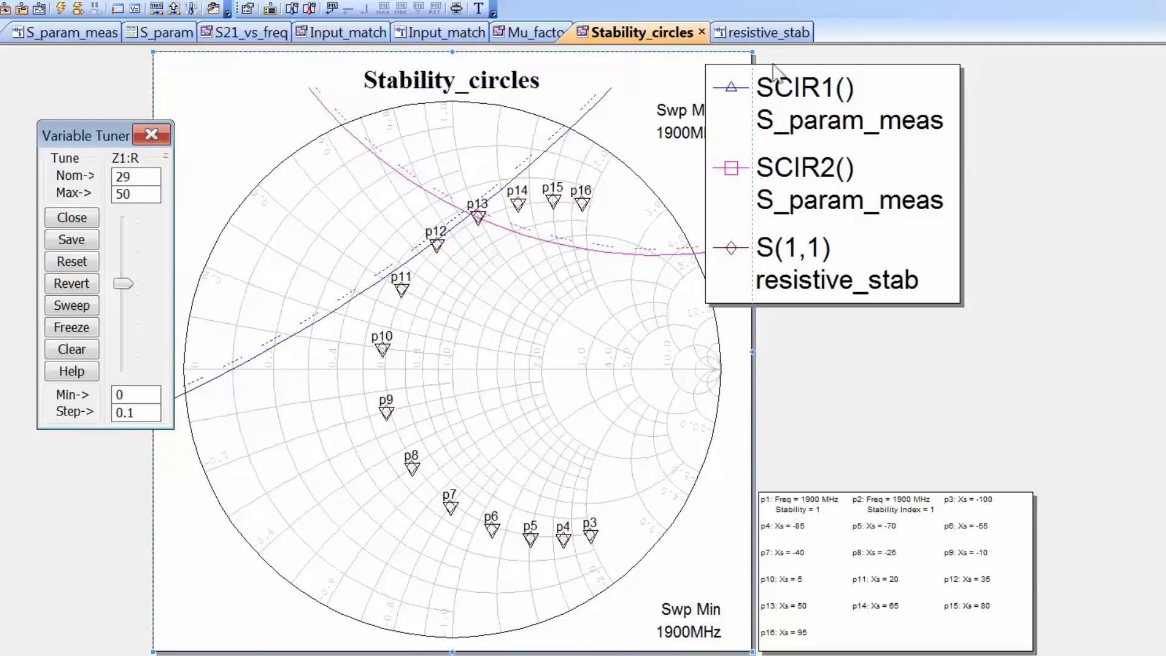
Insert a 29 Ohm series resistor between the port and the IMPED element in the resistive_stab schematic
left_click(761, 34)
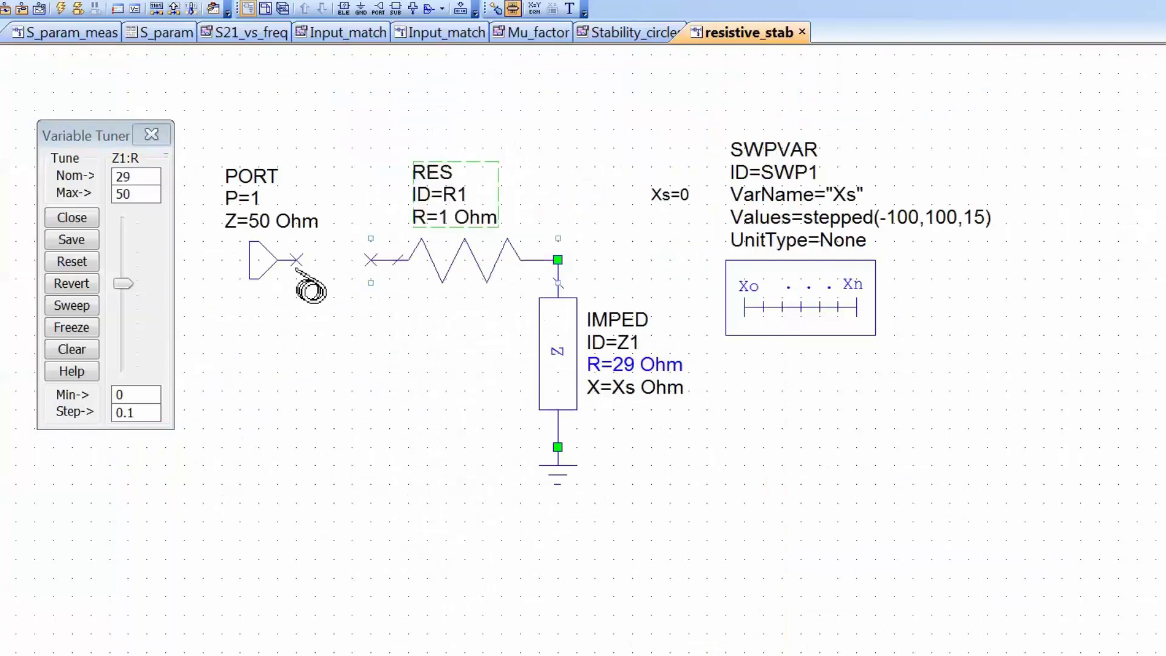
left_click(296, 261)
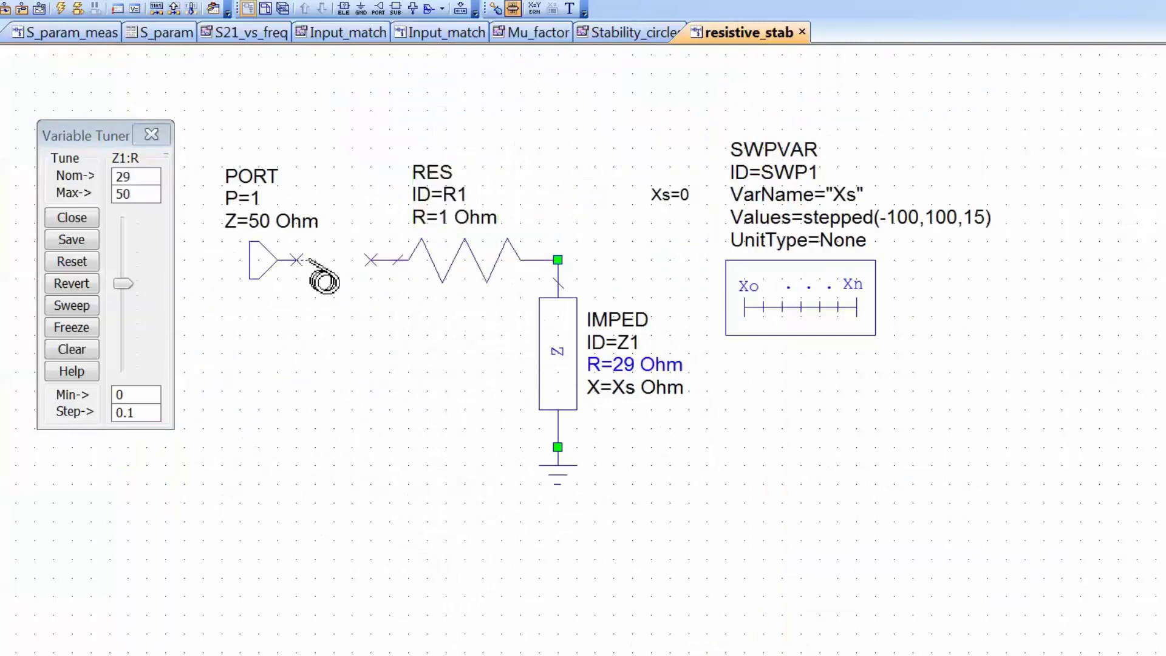
left_click(369, 260)
left_click(447, 219)
left_click(444, 217)
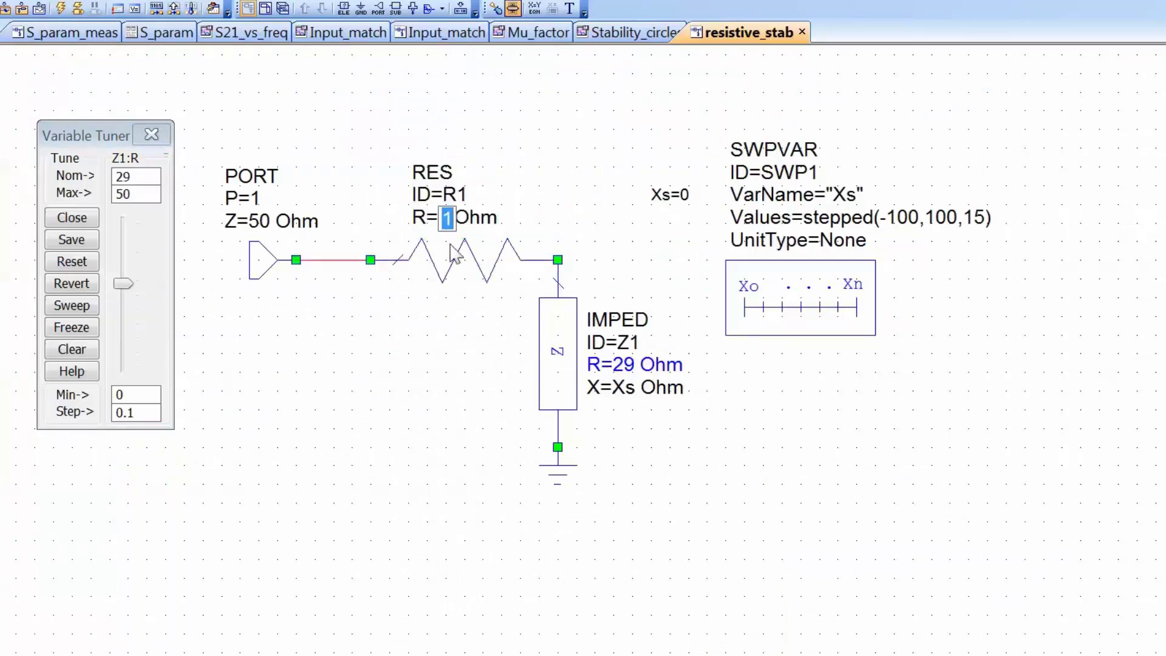
type("29")
key("Return")
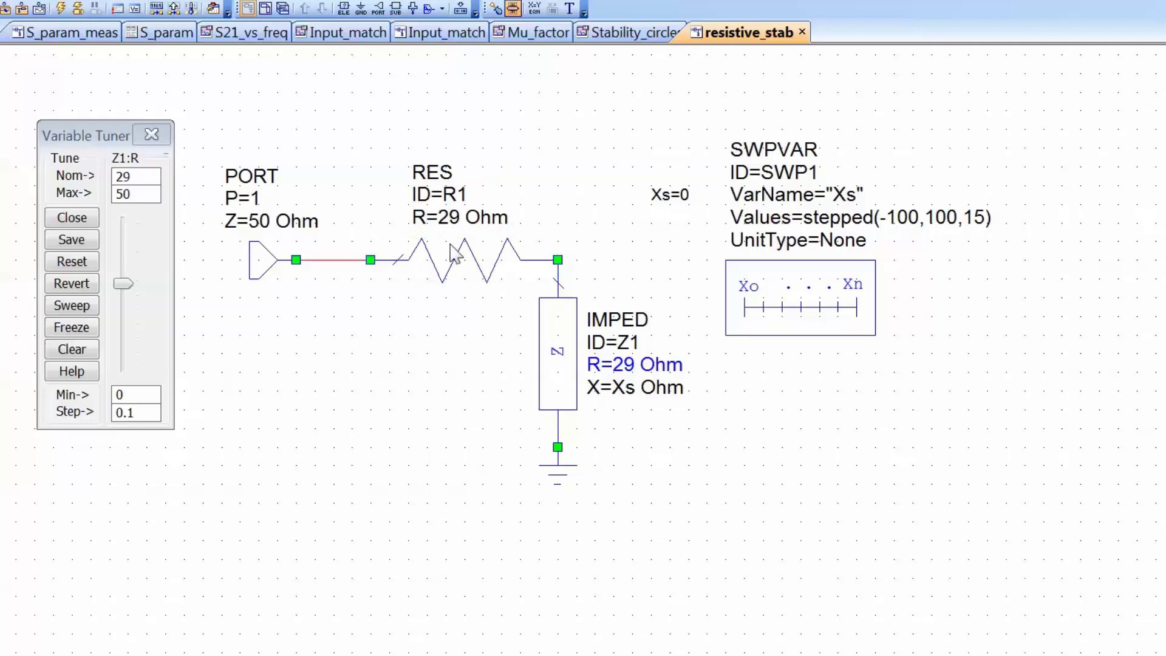
Re-simulate the Stability_circles graph and tune Z1:R from 0 up to 50 to examine how the impedance points move
left_click(599, 34)
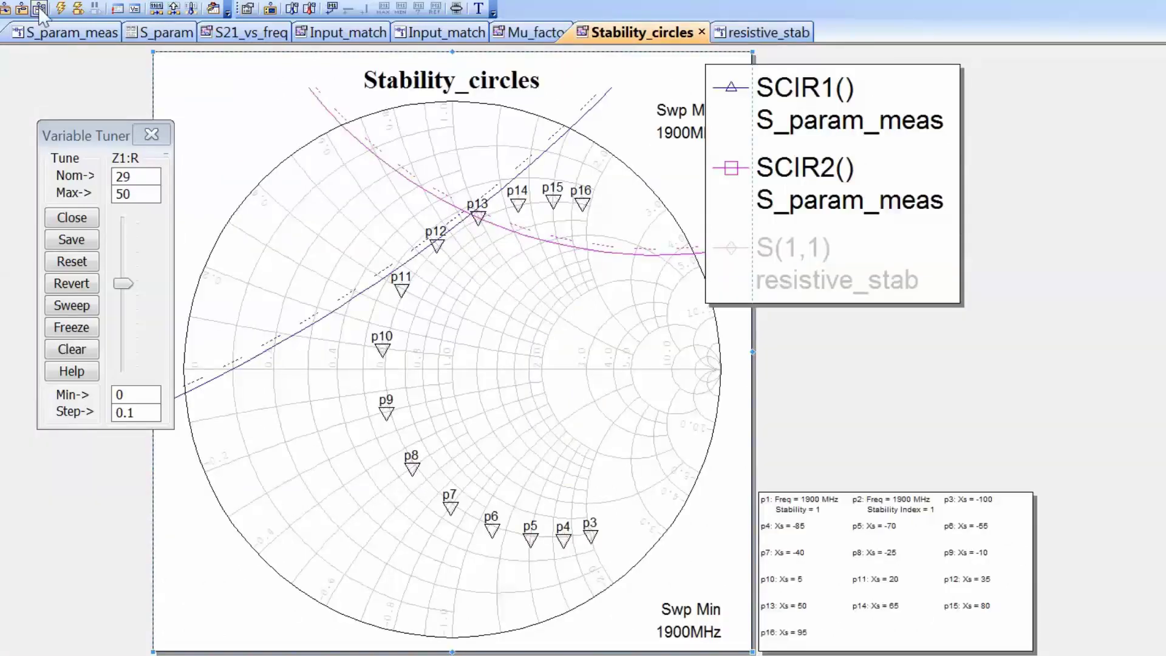
left_click(58, 10)
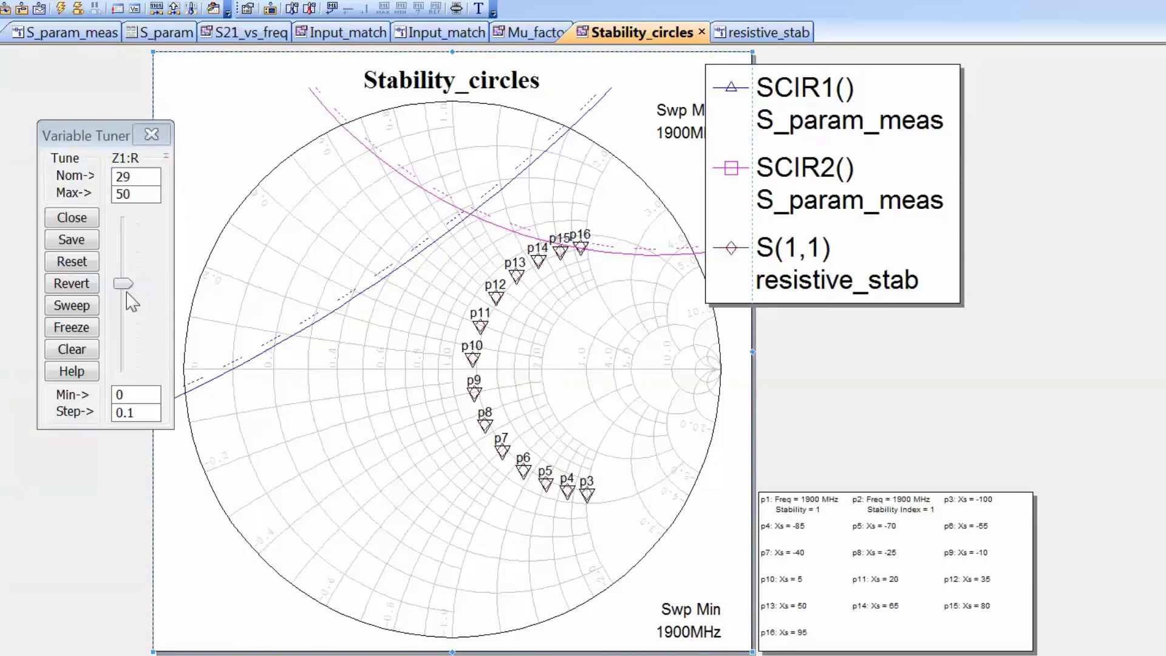
left_click_drag(125, 287, 126, 376)
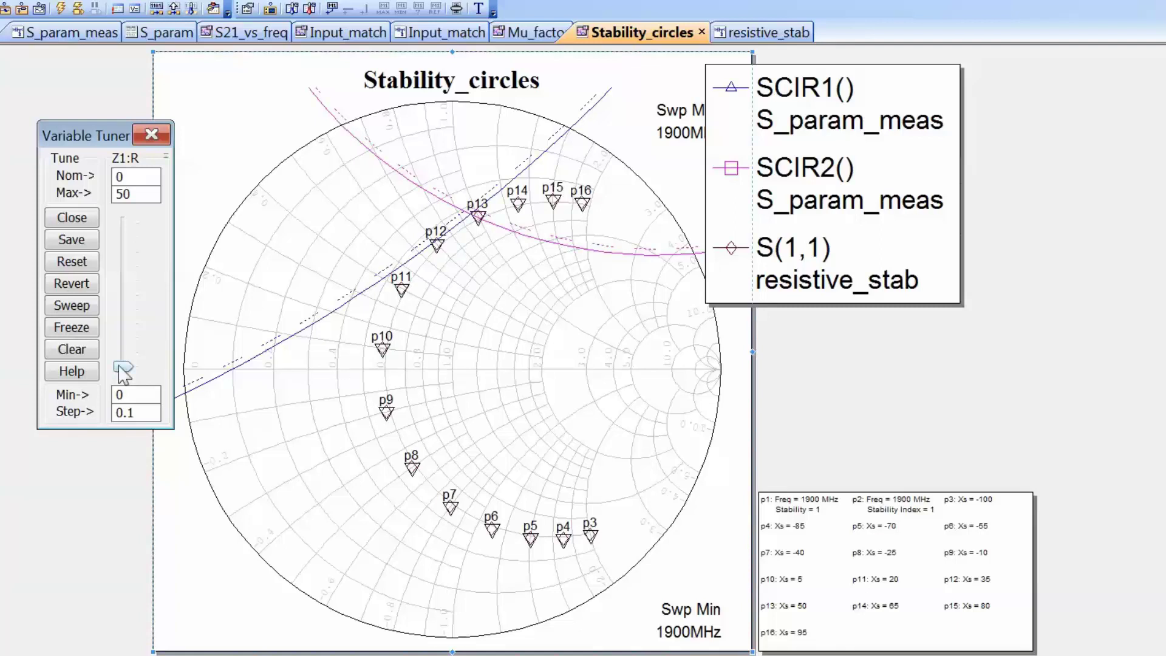
left_click_drag(124, 374, 143, 221)
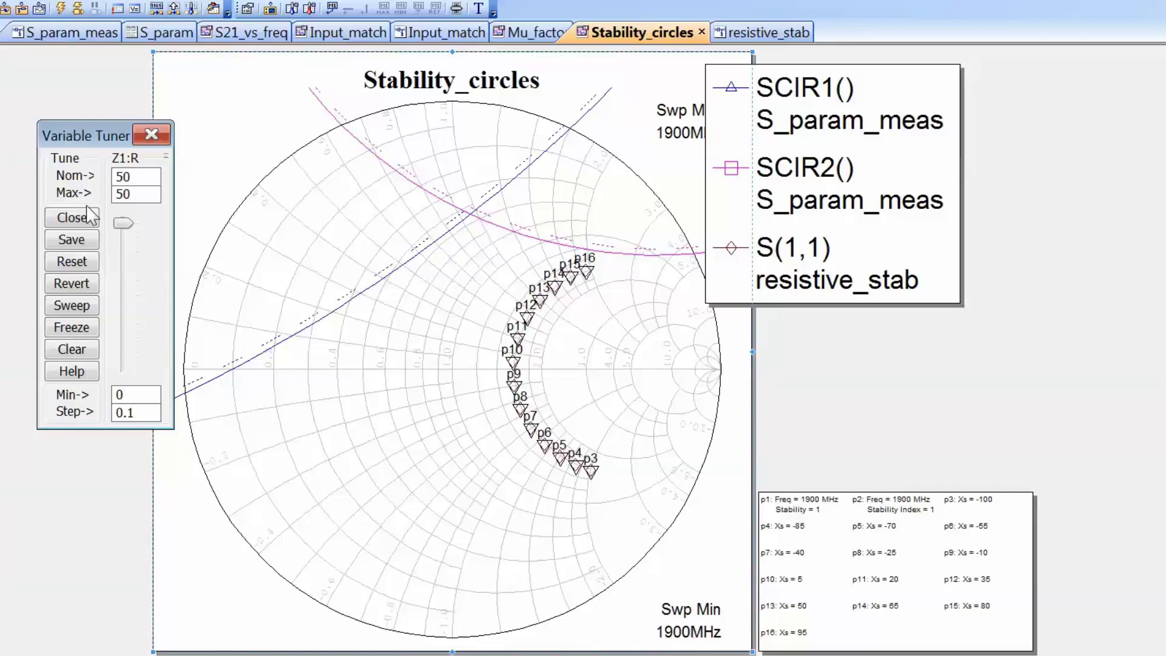
Close the Variable Tuner and delete the resistive_stab schematic along with its S(1,1) measurement under Stability_circles
left_click(151, 134)
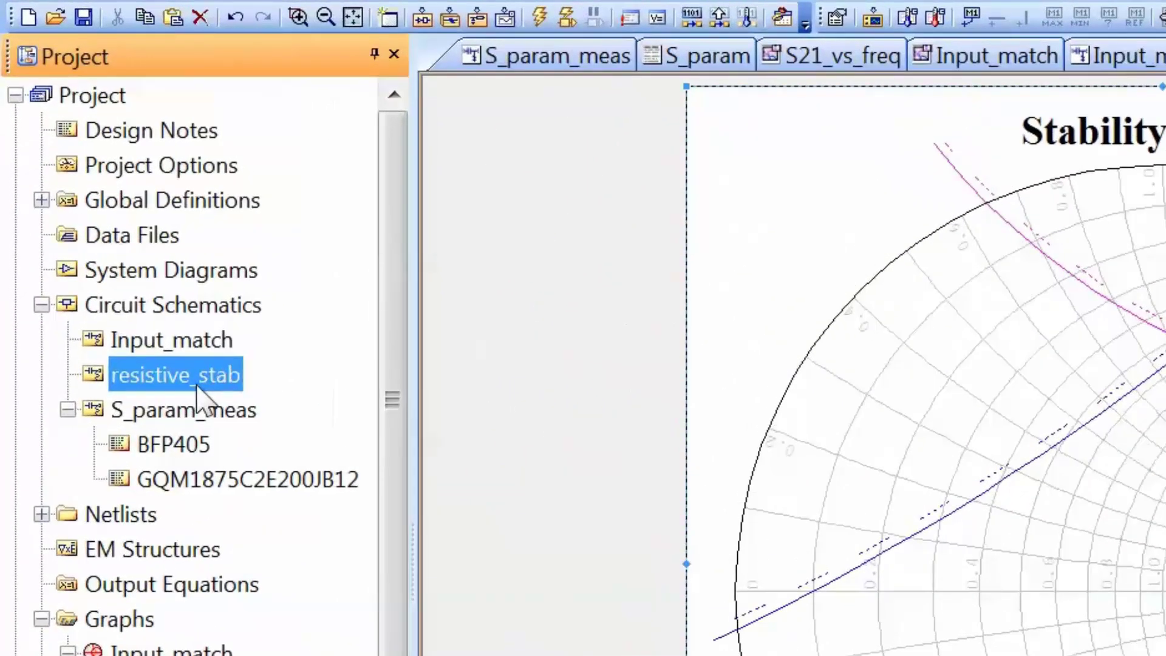
key("Delete")
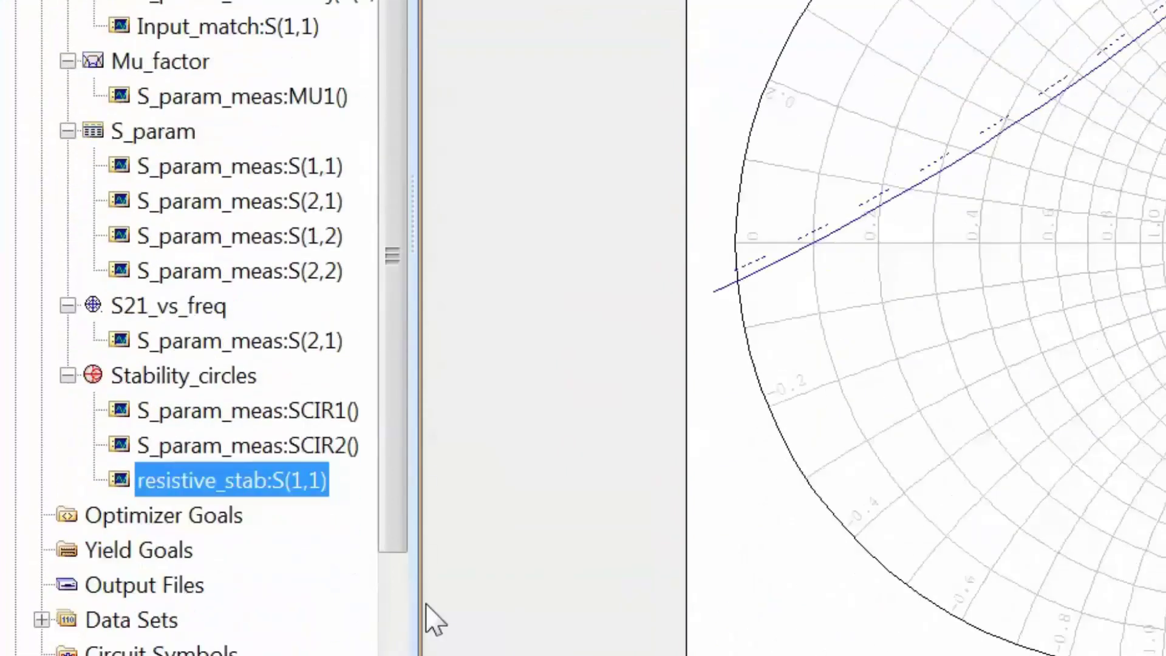
key("Delete")
key("Return")
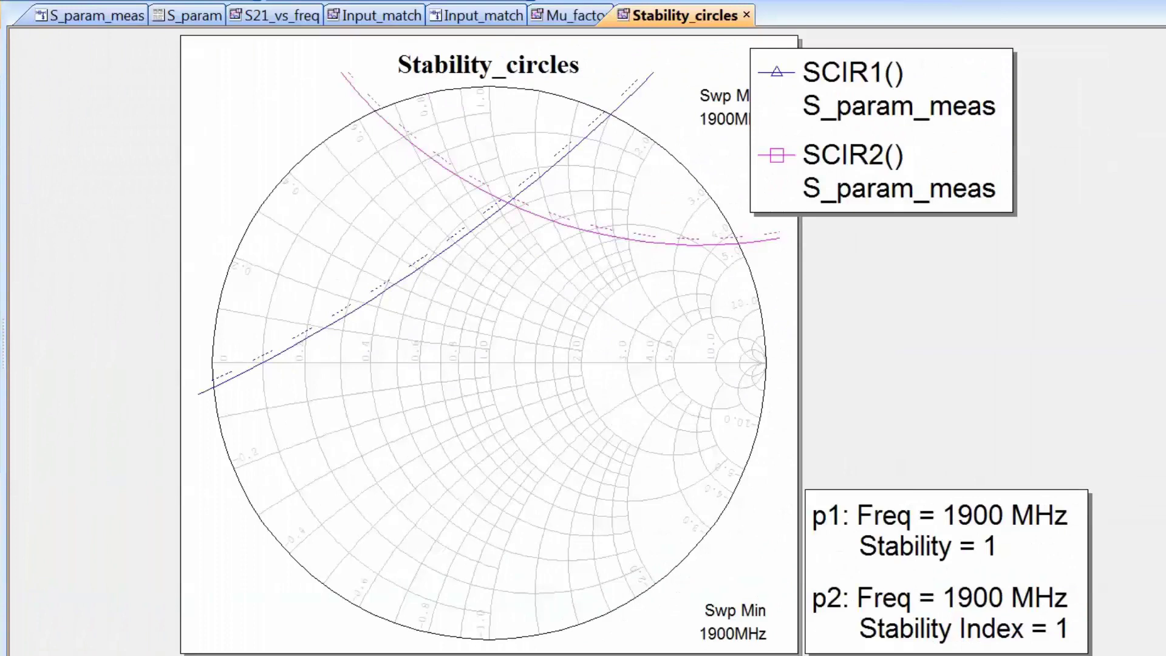
Replace the wire leading to the BFP405's base in the S_param_meas schematic with a series resistor (RES) and position its label
left_click(96, 16)
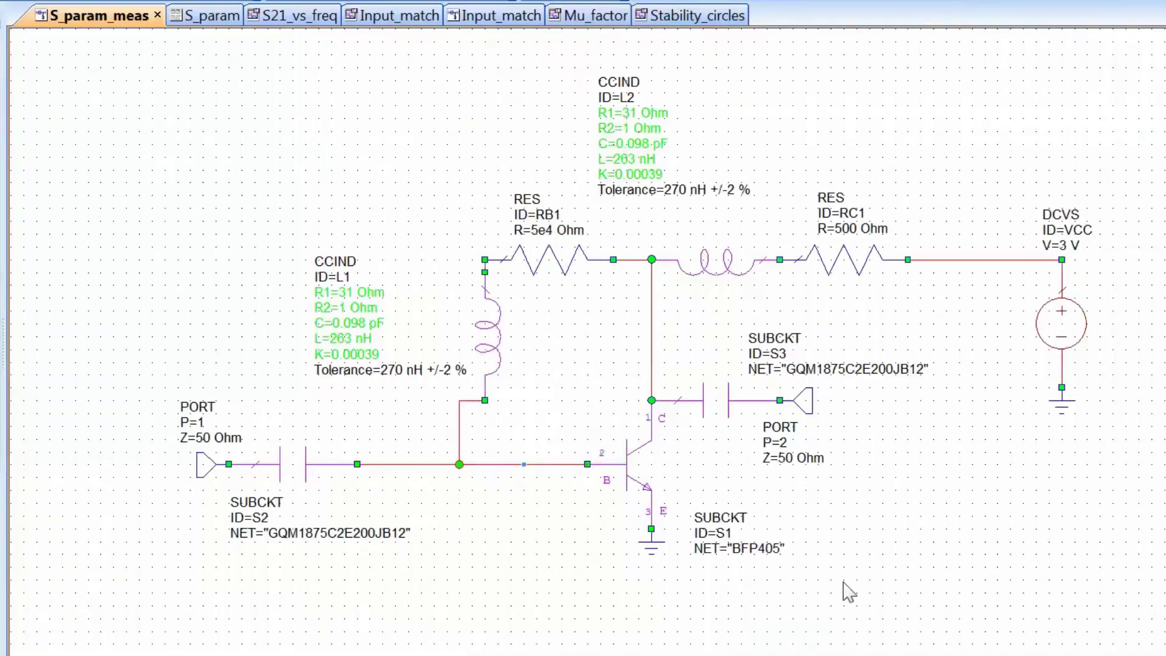
key("Delete")
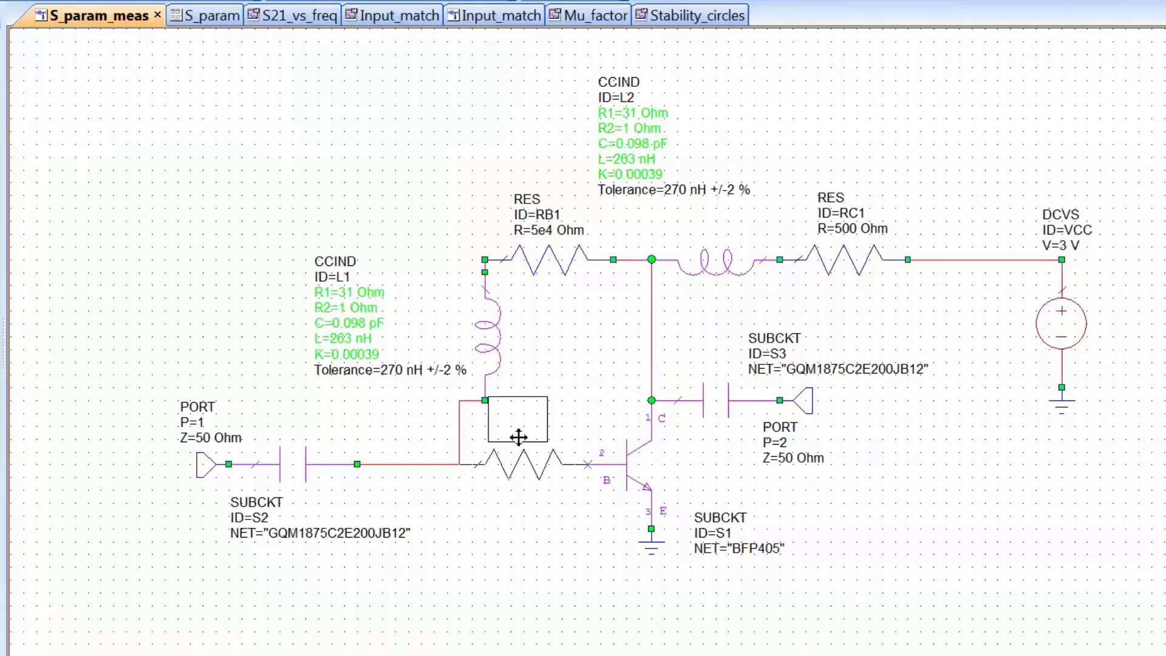
left_click(518, 436)
left_click_drag(507, 427, 532, 429)
Set the series resistor at the BFP405's base to 29 Ohm and check the Stability_circles graph
double_click(537, 436)
type("2")
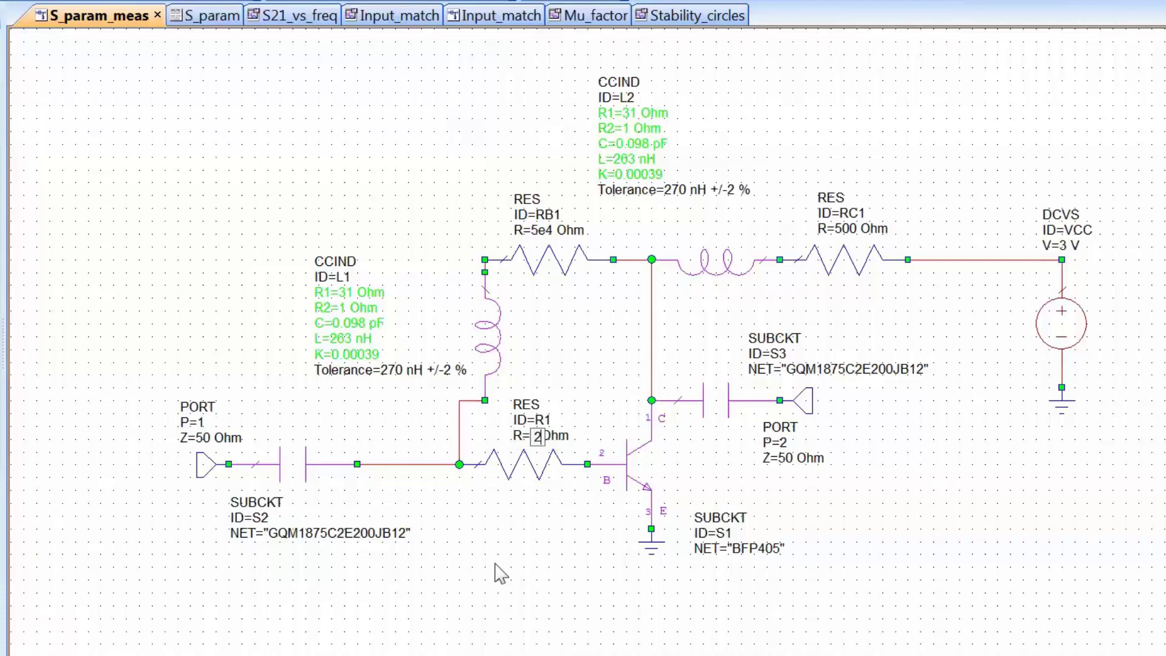
type("9")
left_click(498, 573)
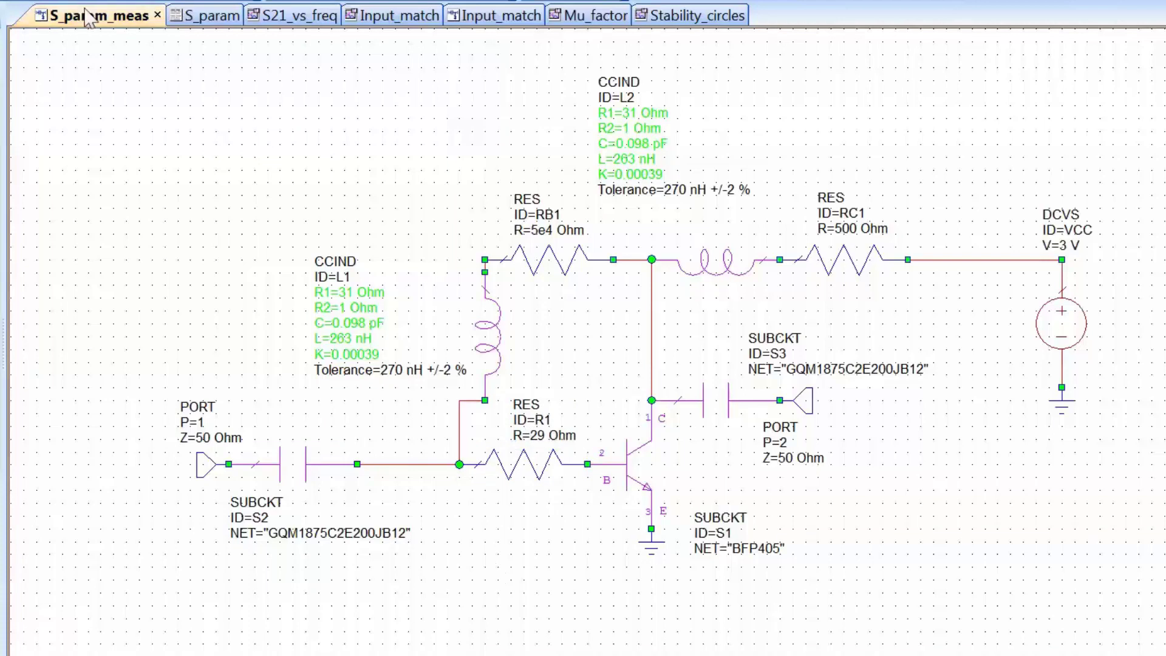
left_click(692, 15)
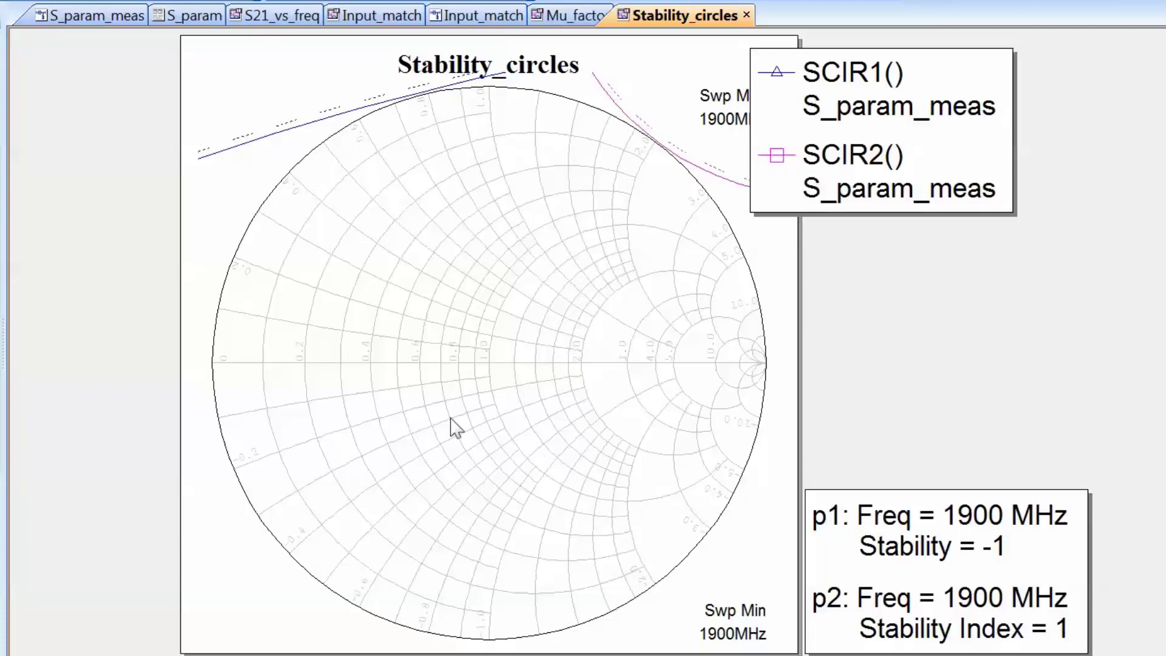
Delete the 29 Ohm resistor from the S_param_meas schematic and wire the BFP405's base directly to the input node
key("ctrl+Tab")
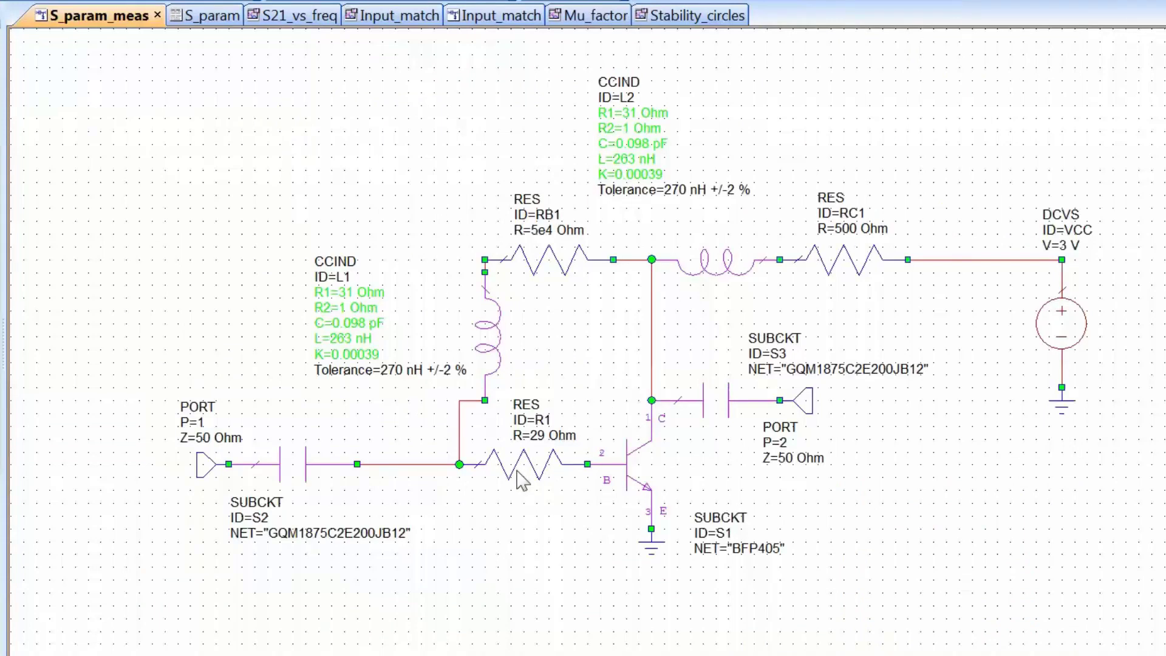
key("Delete")
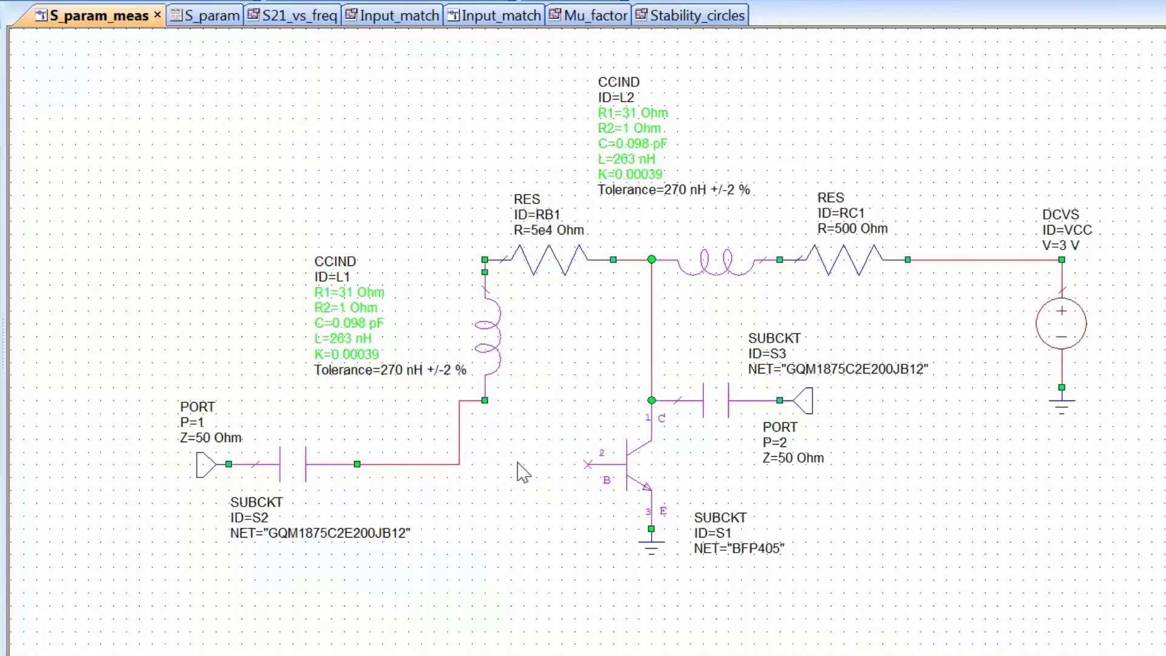
left_click(585, 463)
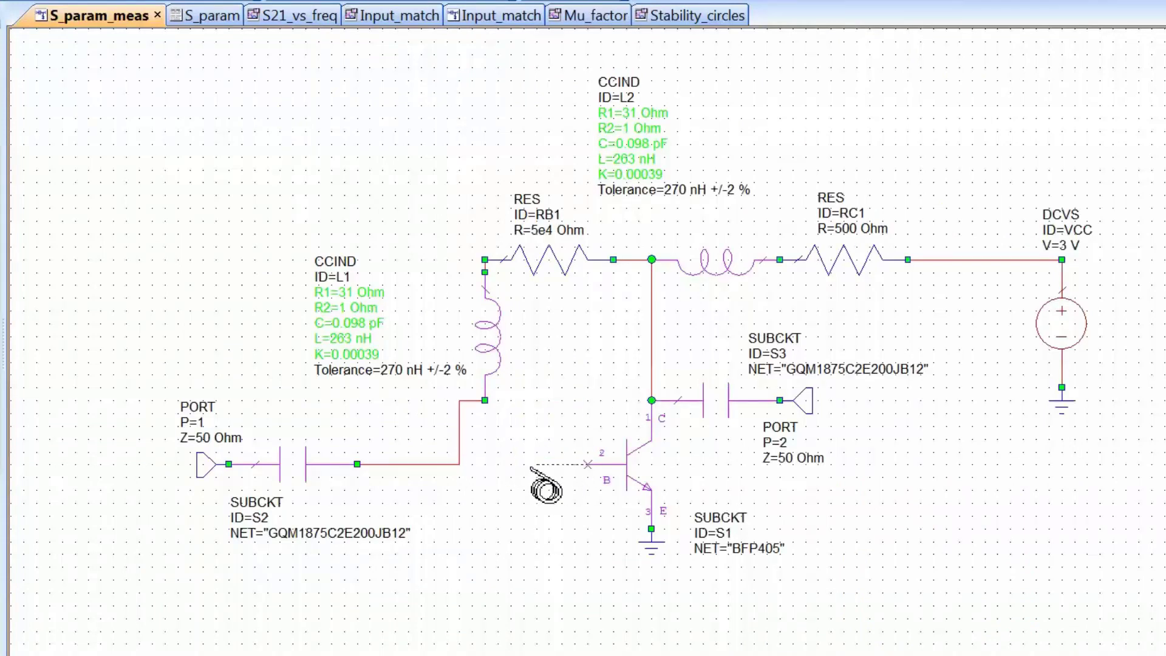
left_click(459, 464)
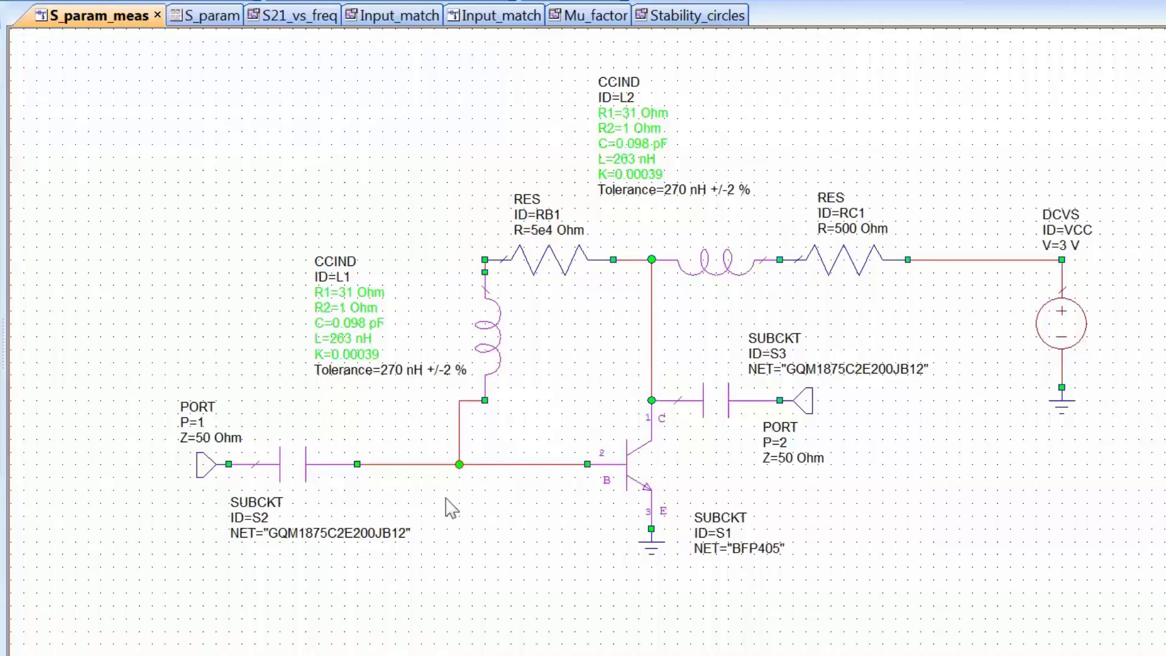
Add a marker on the SCIR2 circle in Stability_circles and set the chart's marker values to be denormalized to 50 Ohms
left_click(692, 18)
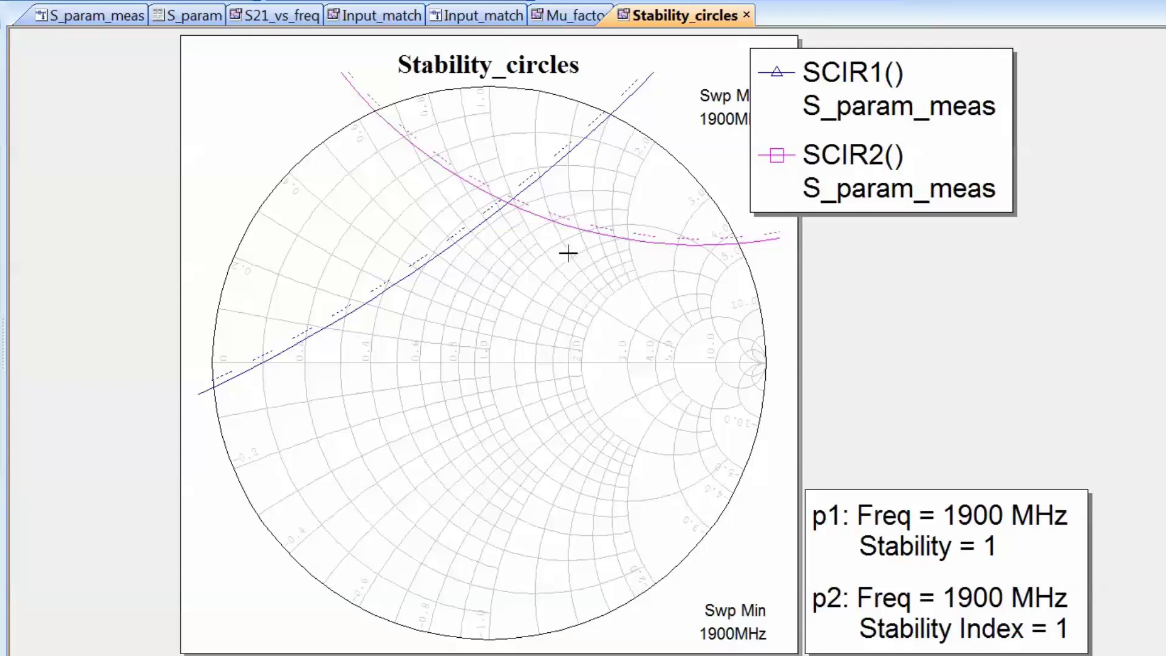
left_click(608, 236)
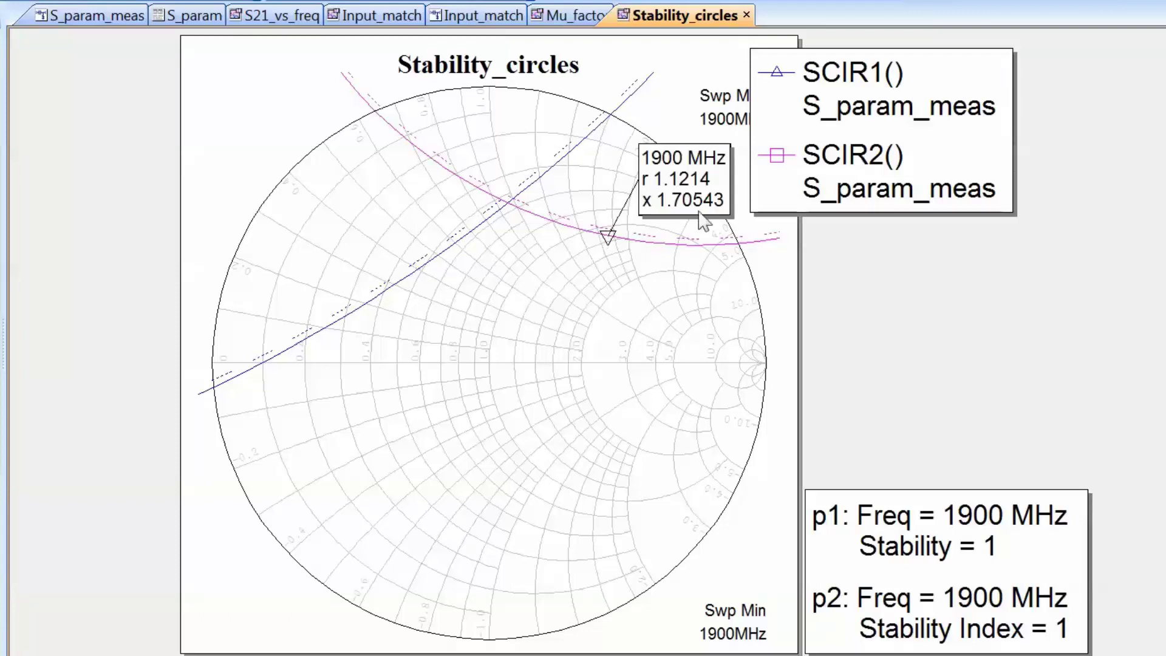
right_click(521, 241)
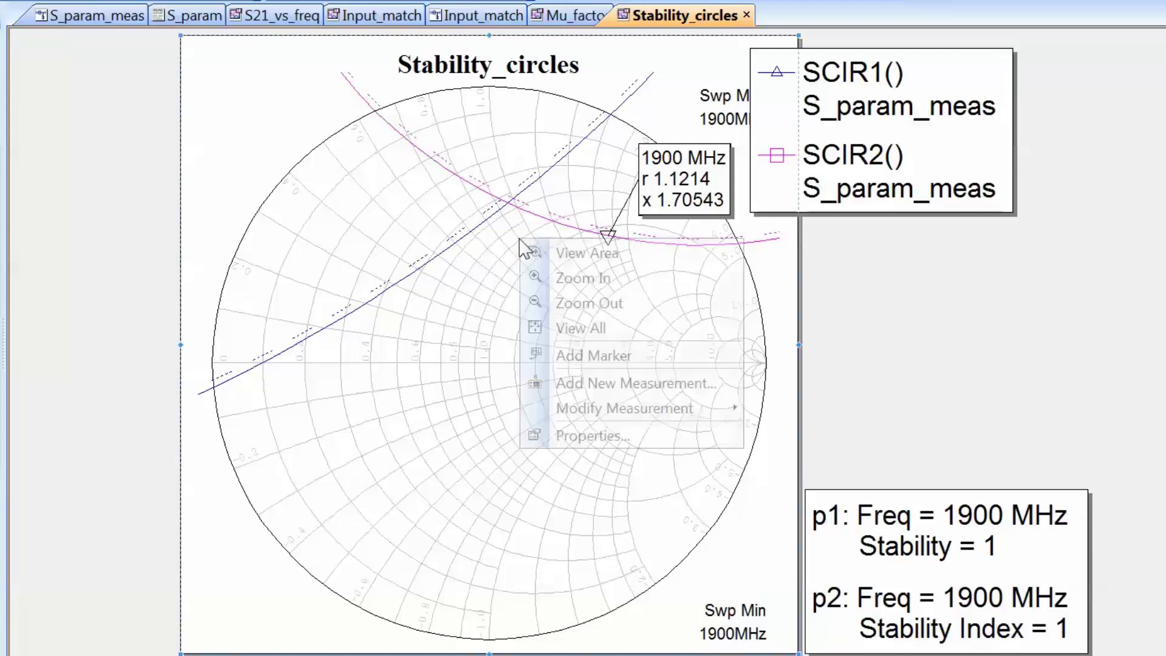
left_click(583, 435)
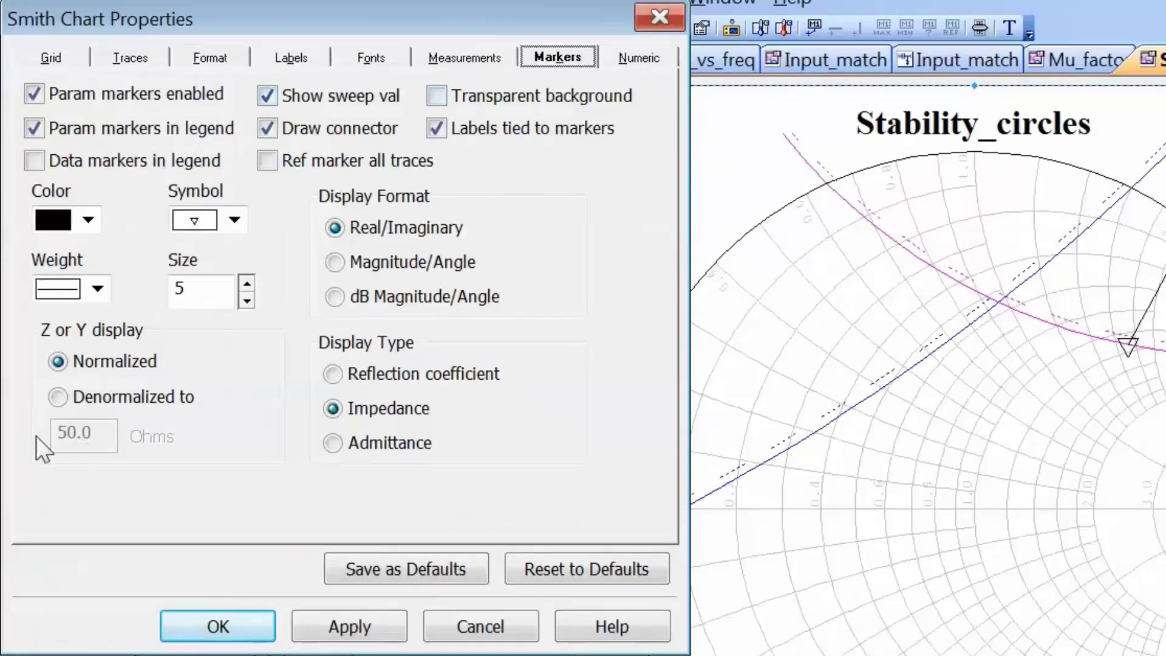
left_click(56, 398)
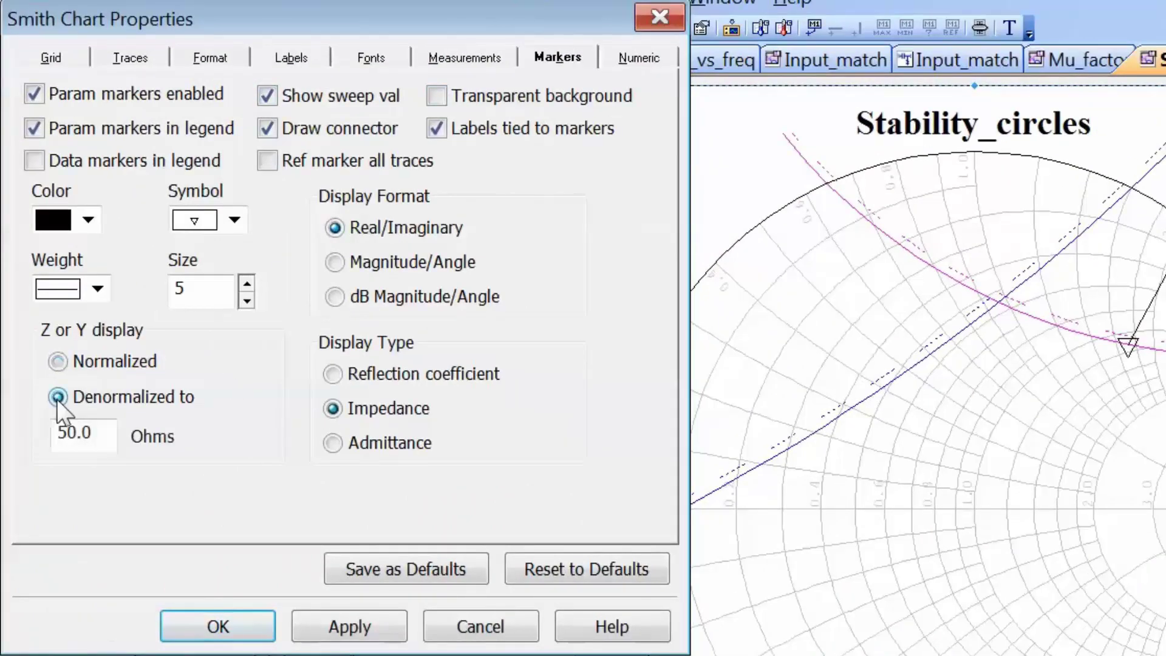
left_click(341, 614)
left_click(237, 630)
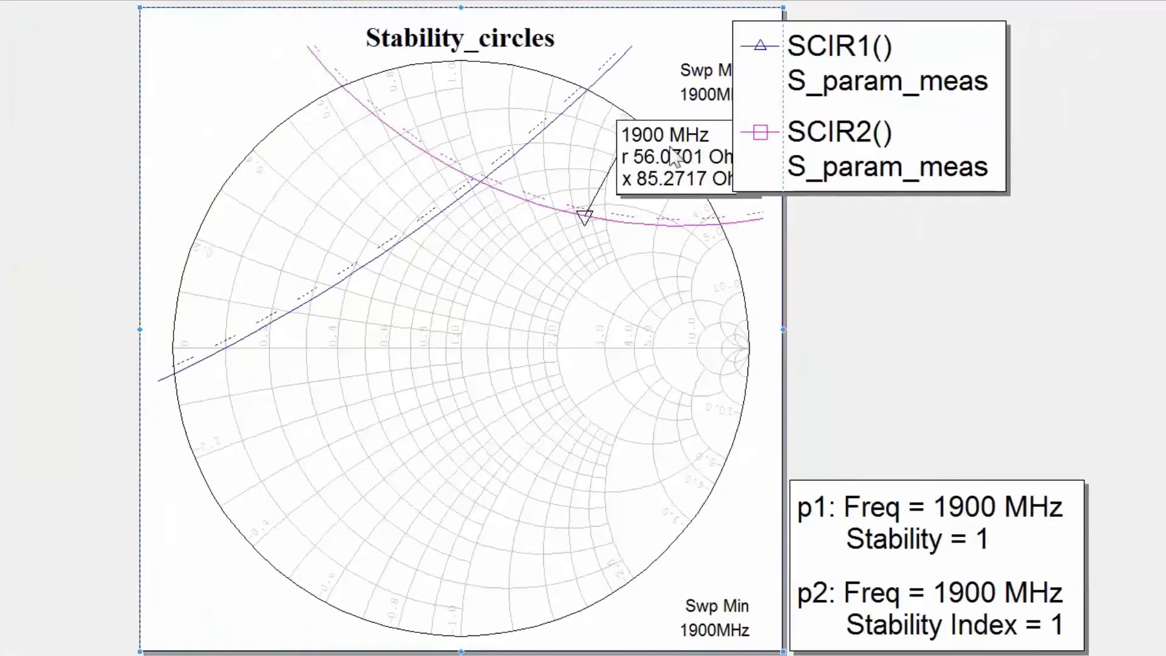
Reposition the marker's label and move the marker along the SCIR2 circle to about r 65 Ohm, x 125 Ohm
mouse_move(670, 147)
left_mouse_down()
mouse_move(578, 135)
mouse_move(573, 120)
left_mouse_up()
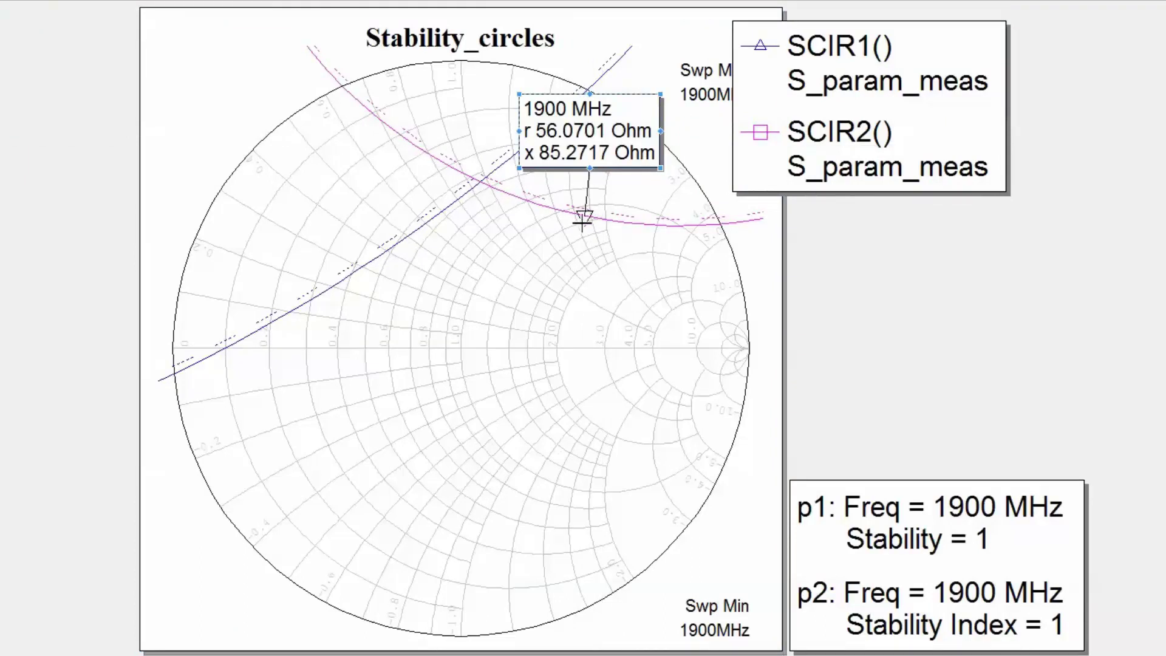
mouse_move(583, 216)
left_mouse_down()
mouse_move(655, 231)
mouse_move(612, 246)
mouse_move(632, 253)
left_mouse_up()
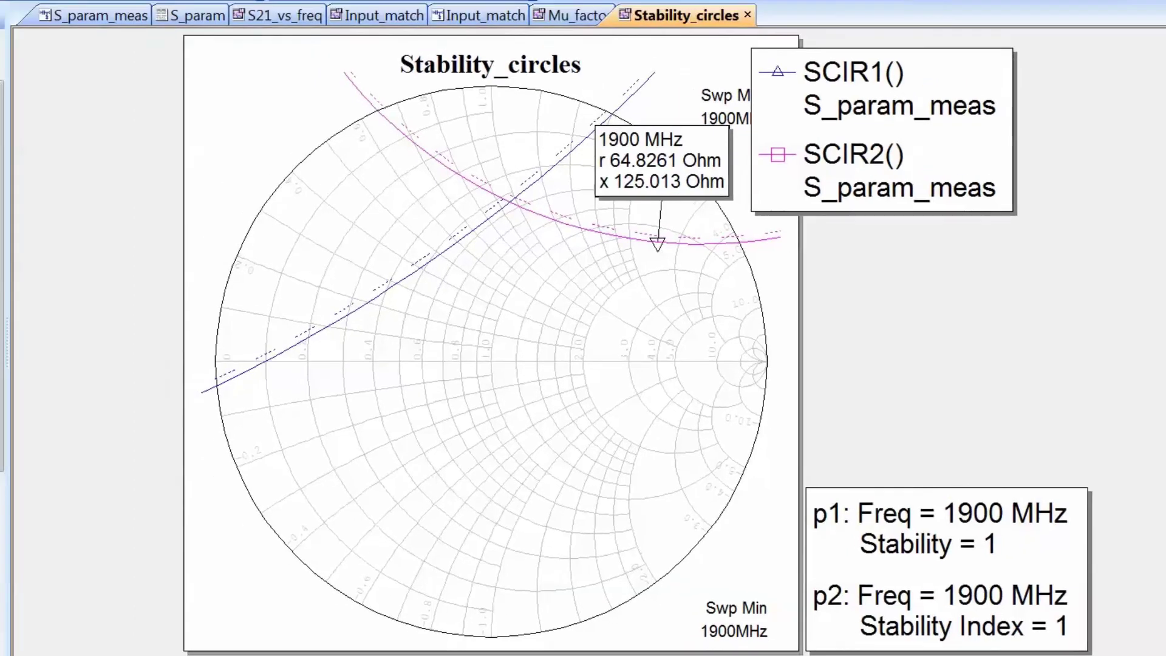
Shift capacitor S3 and port 2 away from the collector in S_param_meas and insert a series resistor (RES) in the gap
key("ctrl+Tab")
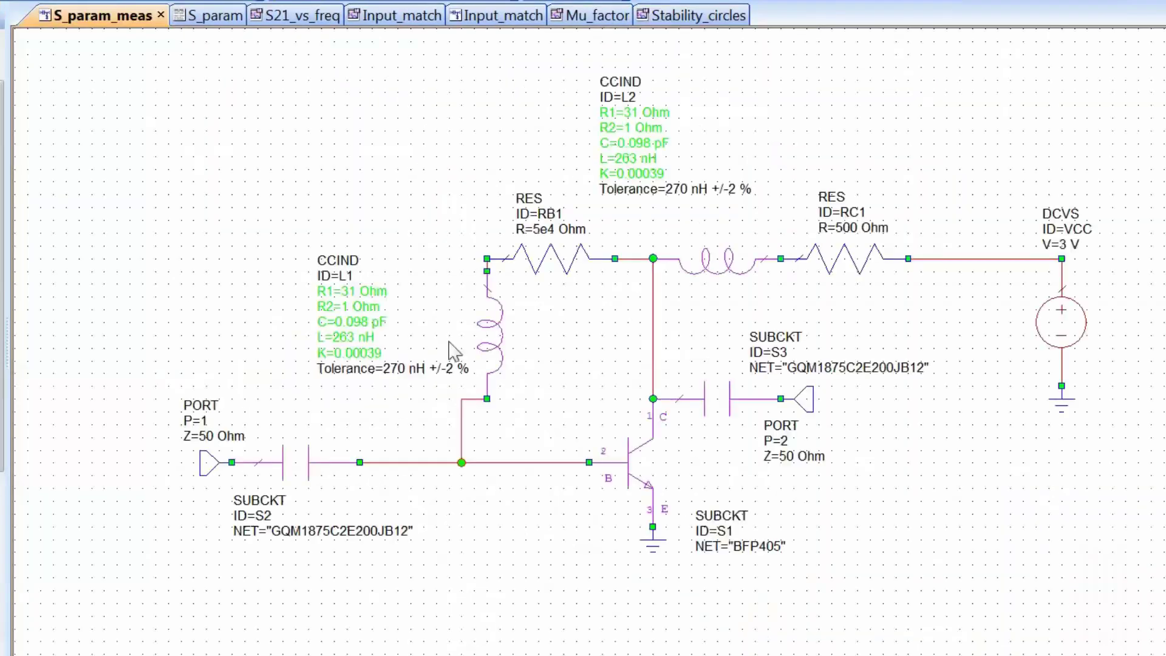
left_click_drag(668, 310, 898, 446)
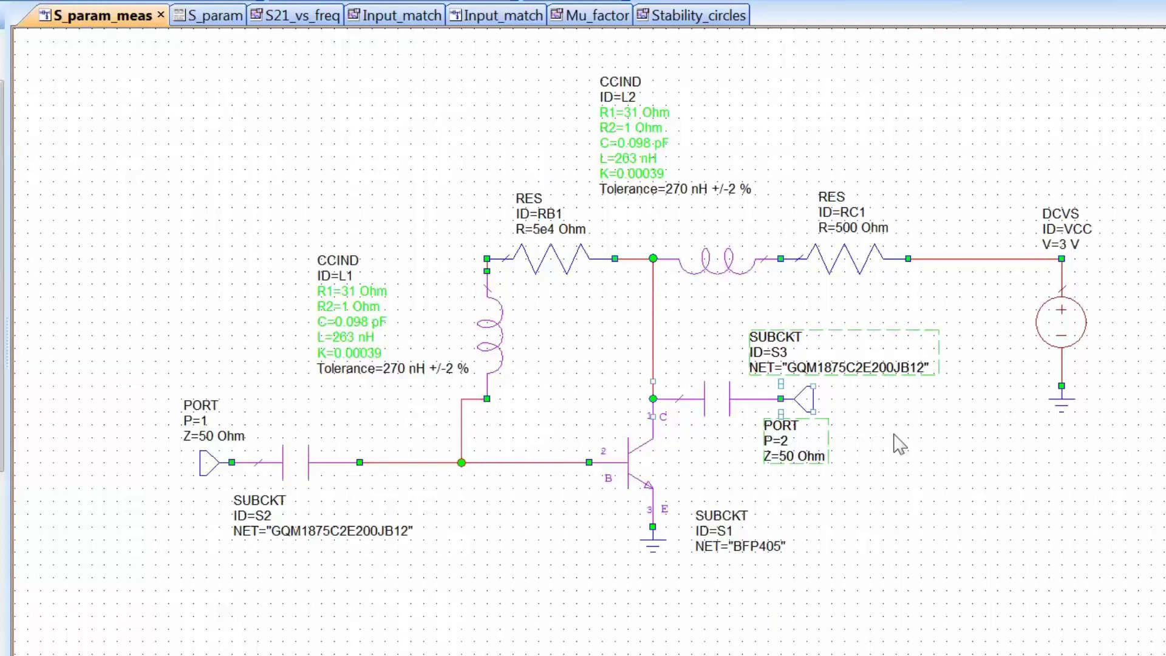
left_click_drag(731, 401, 859, 399)
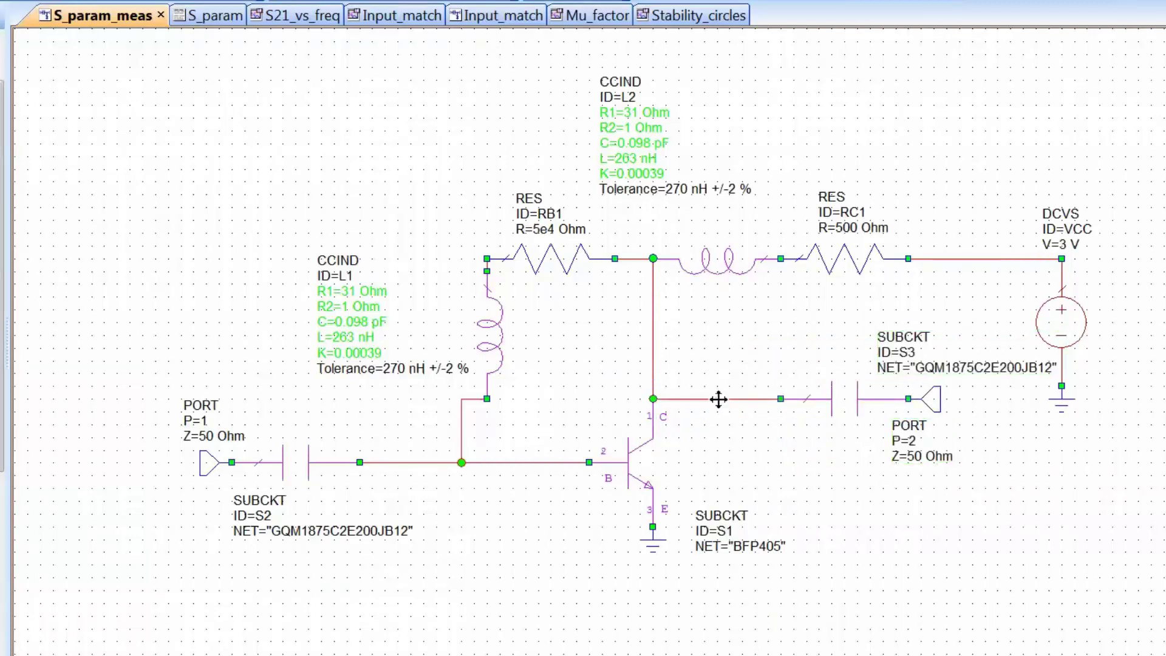
left_click(710, 375)
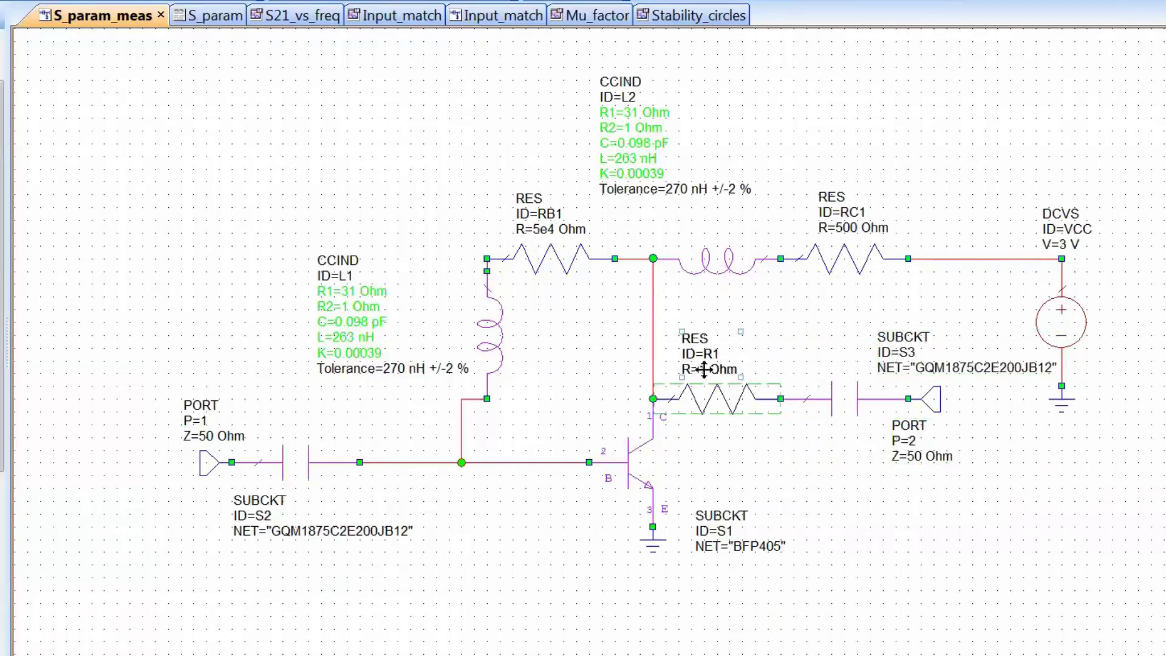
Set the series resistor at the collector output to 65 Ohm and check the Stability_circles graph
double_click(704, 370)
type("65")
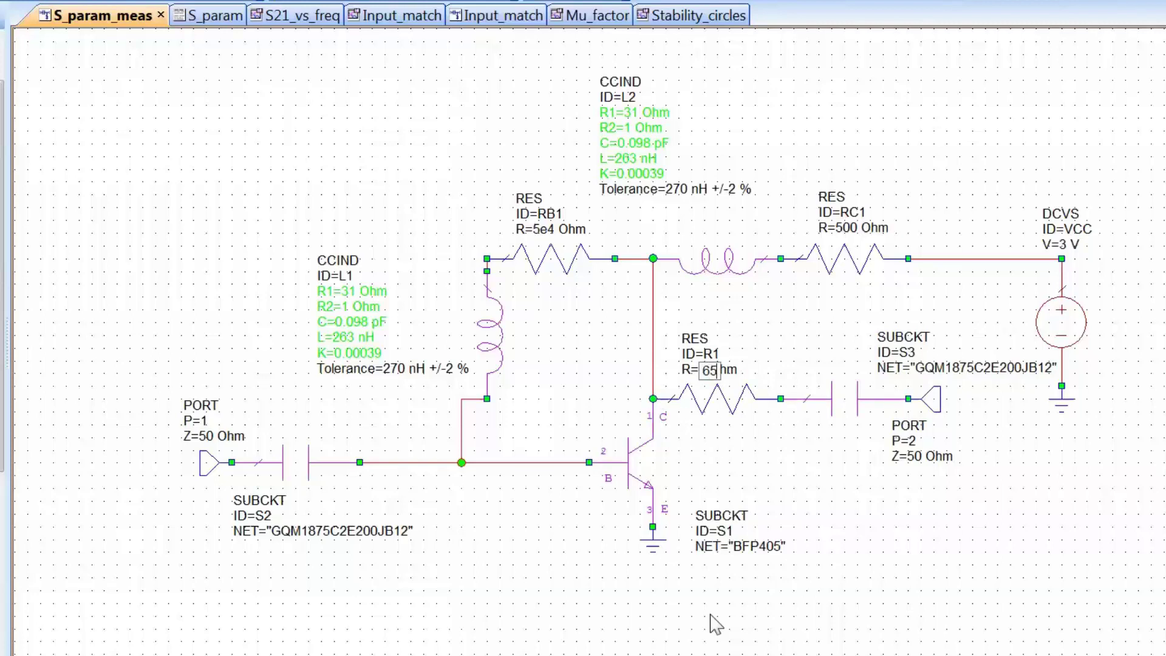
key("Return")
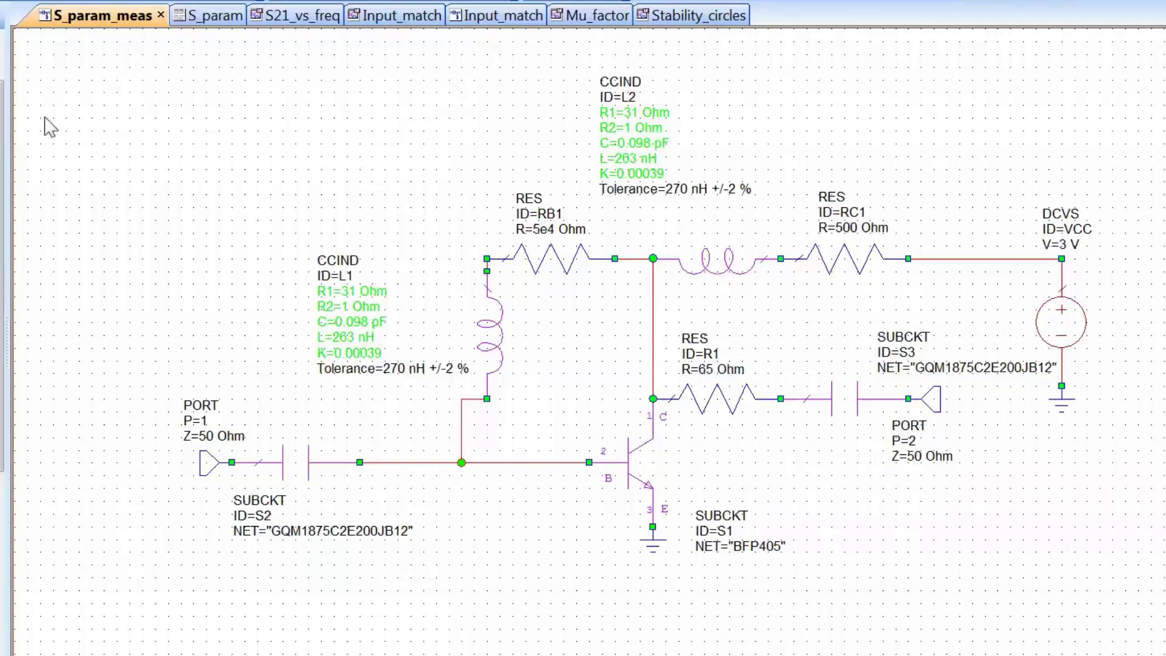
left_click(682, 13)
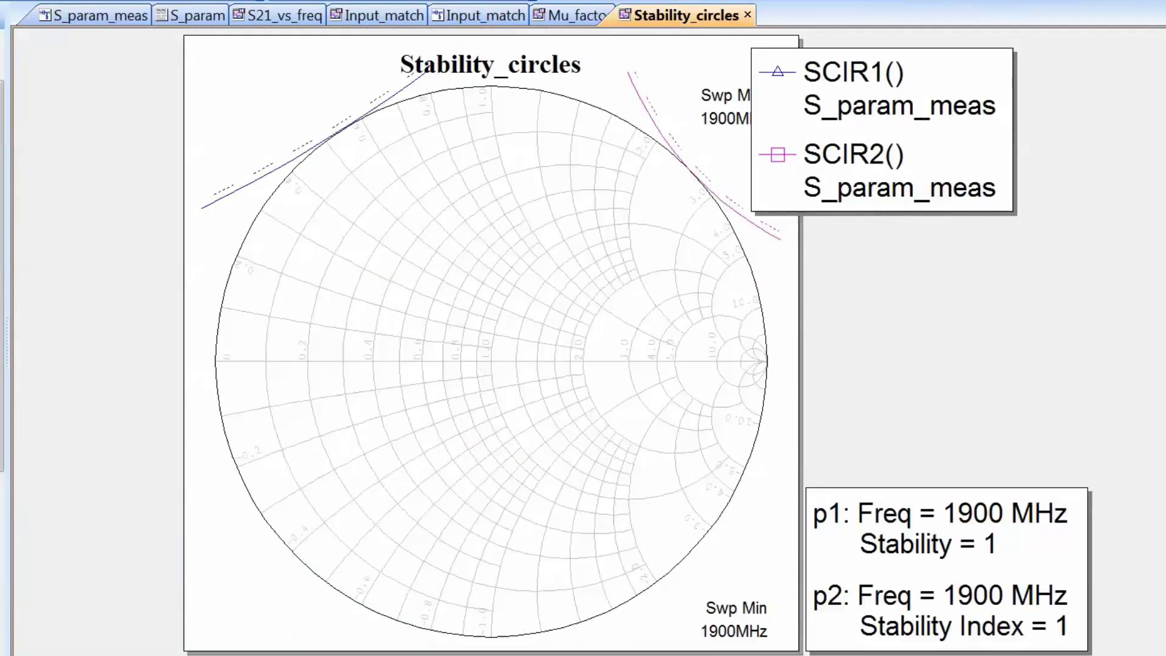
Delete the 65 Ohm resistor from the S_param_meas schematic and wire capacitor S3 directly to the collector
key("ctrl+Tab")
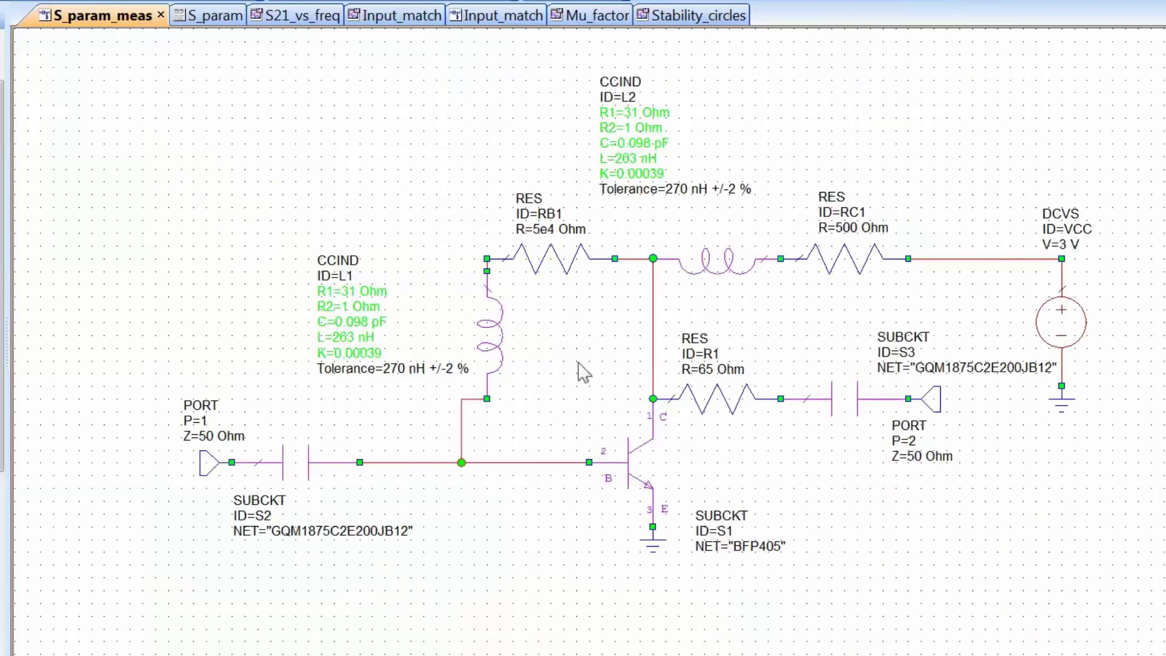
left_click(712, 401)
key("Delete")
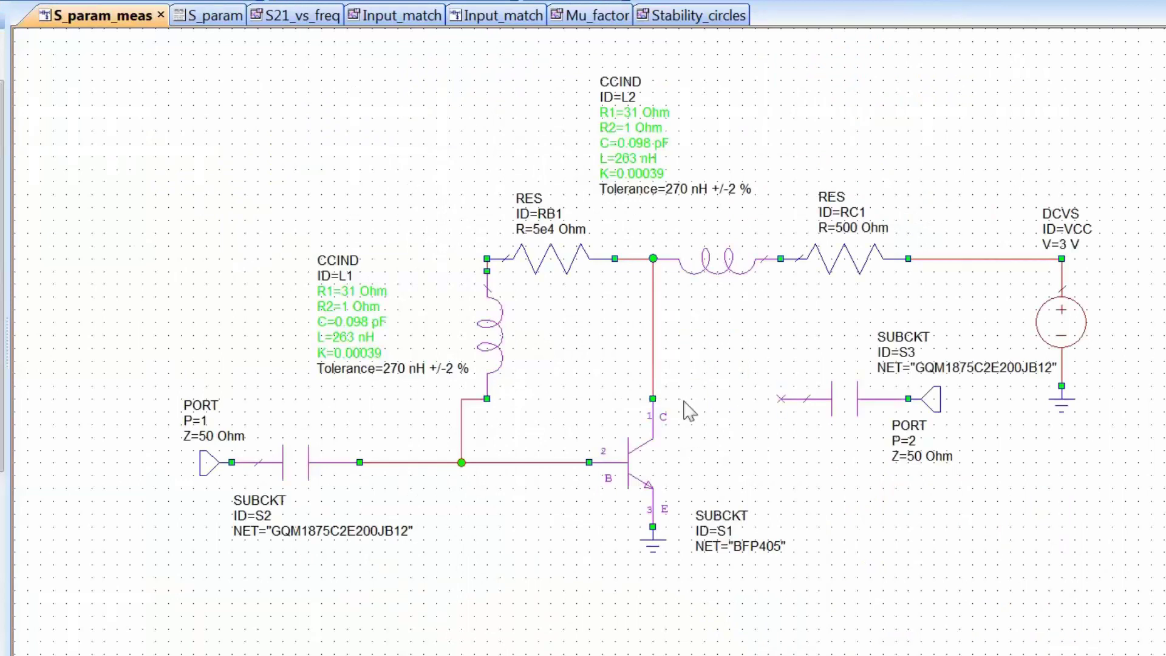
left_click(781, 398)
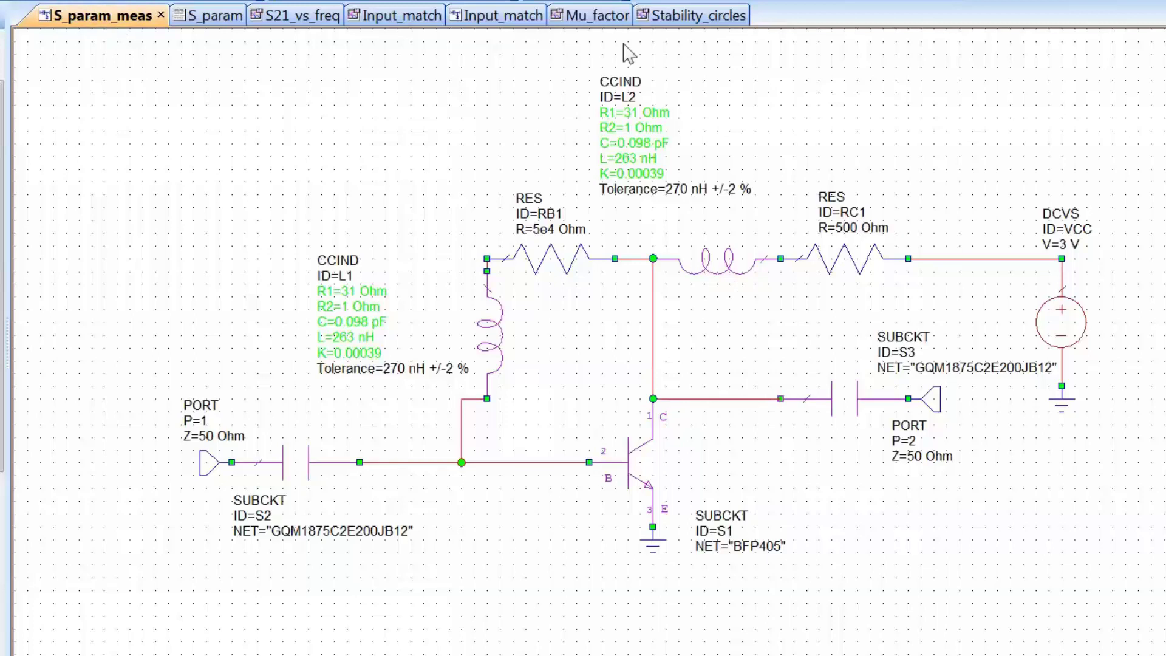
Set the marker display type of the Stability_circles Smith chart to Admittance
left_click(693, 15)
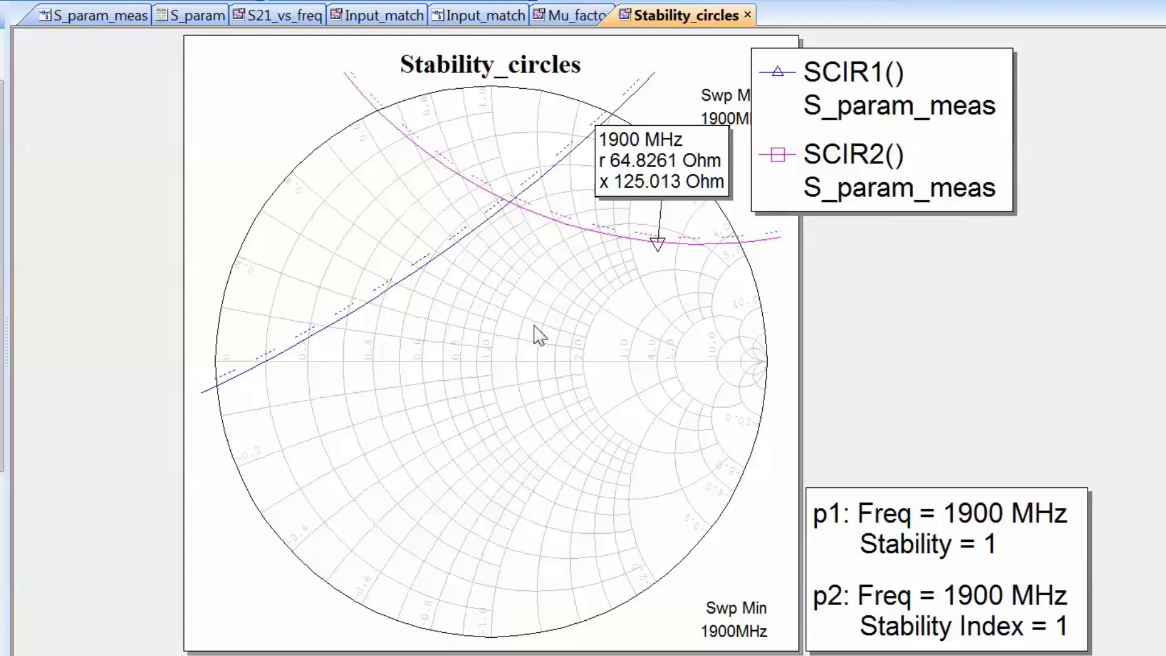
left_click(481, 308)
right_click(481, 307)
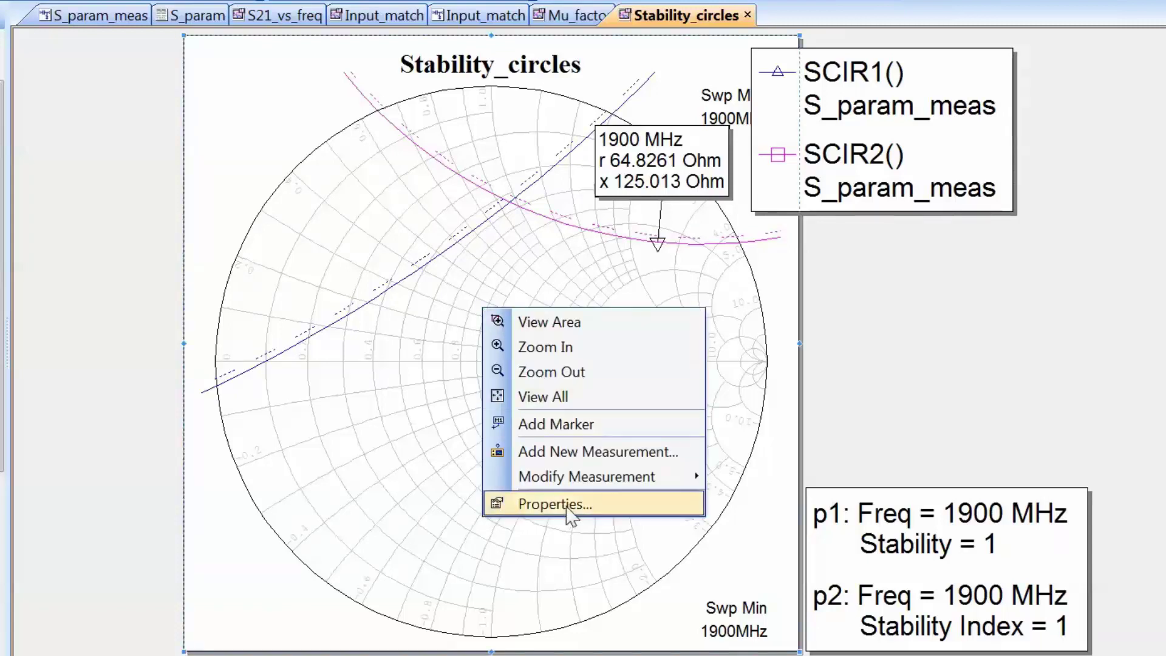
left_click(568, 505)
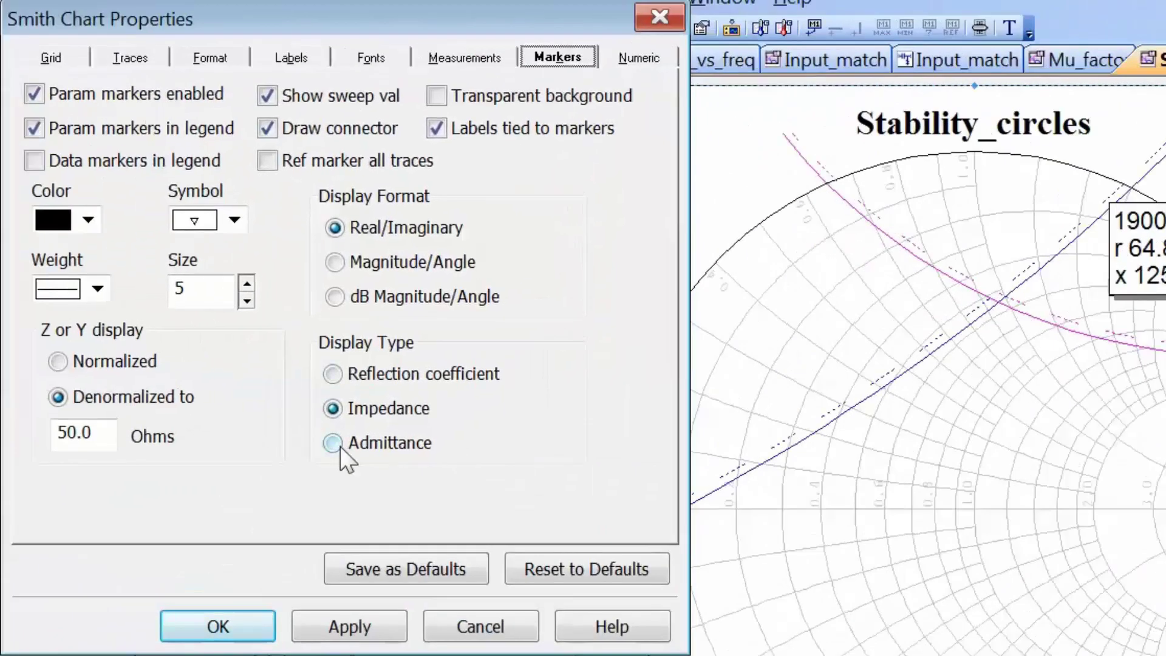
left_click(333, 444)
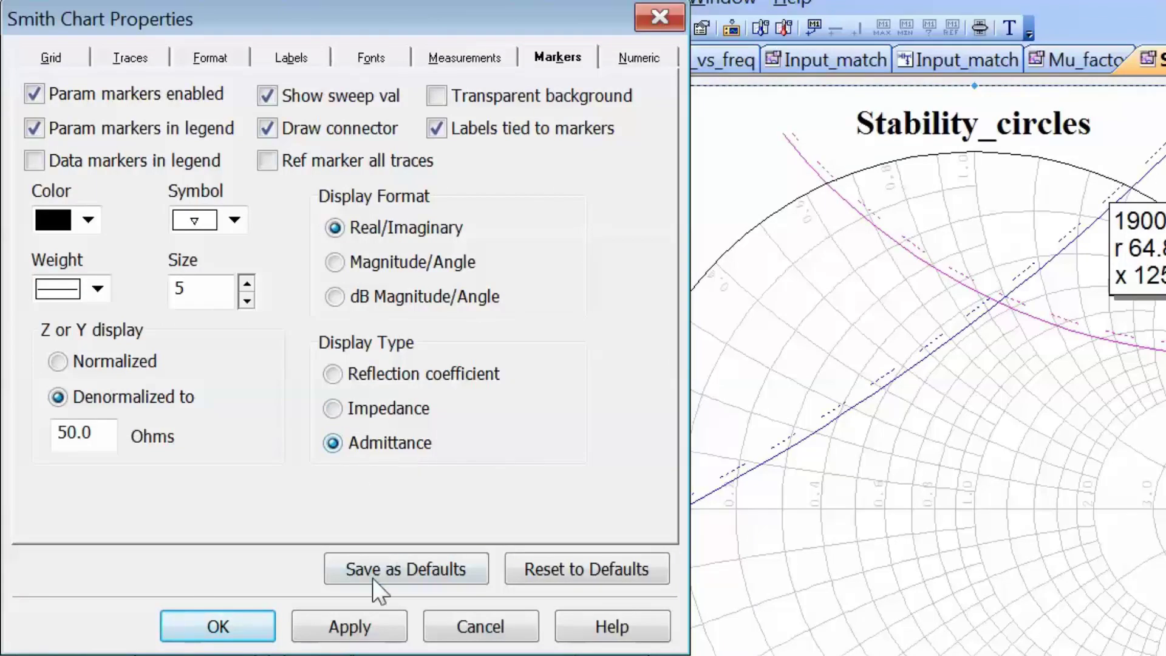
left_click(359, 625)
Show the admittance grid on the Stability_circles Smith chart, with the impedance grid and grid values turned off
left_click(51, 59)
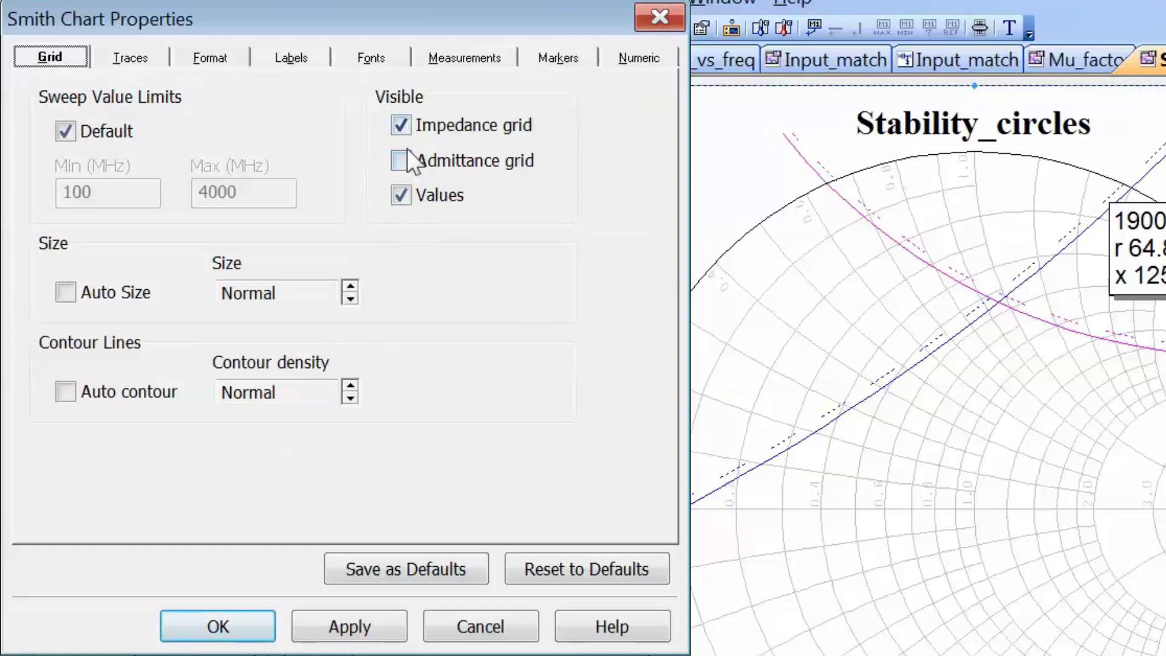
left_click(403, 130)
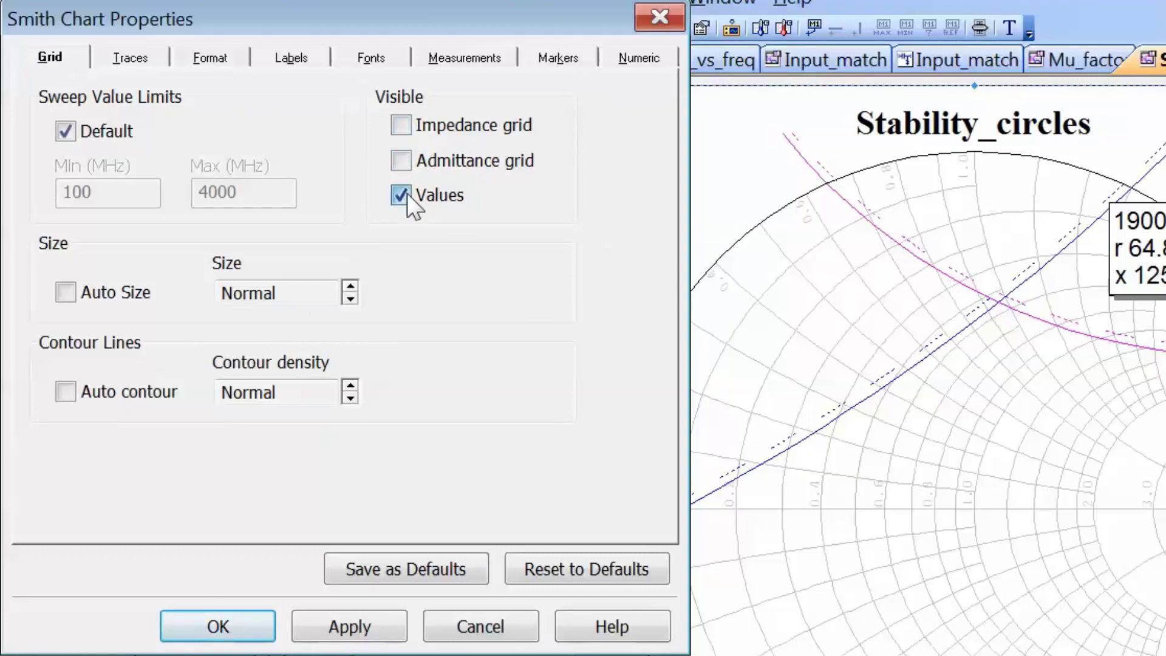
left_click(400, 163)
left_click(308, 616)
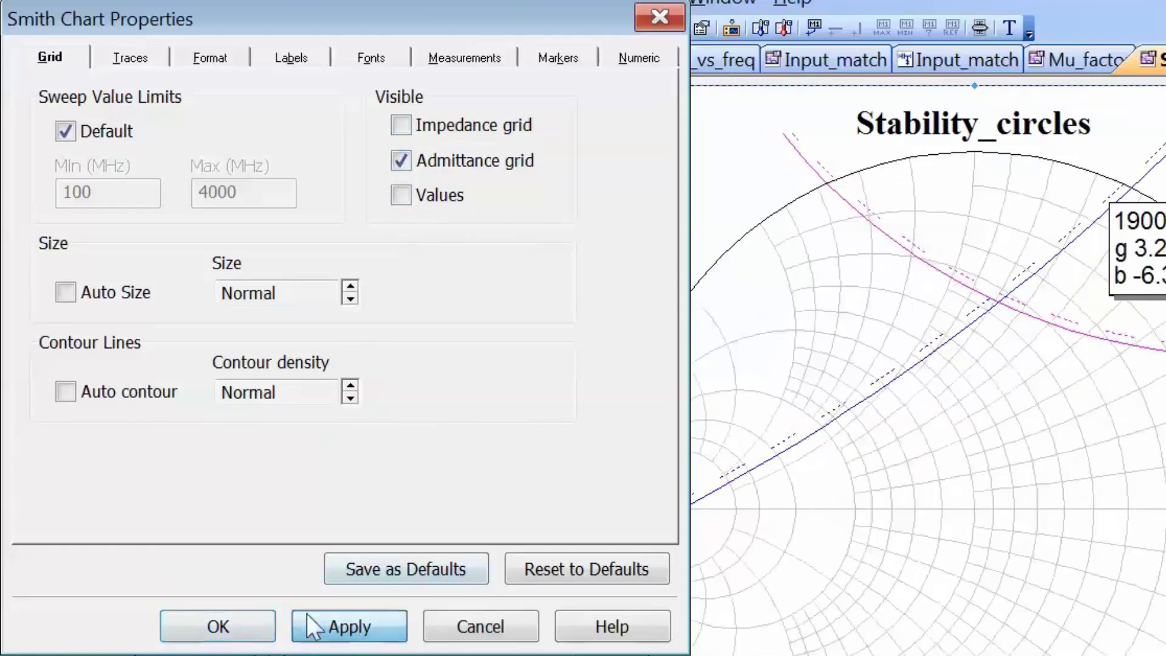
left_click(246, 620)
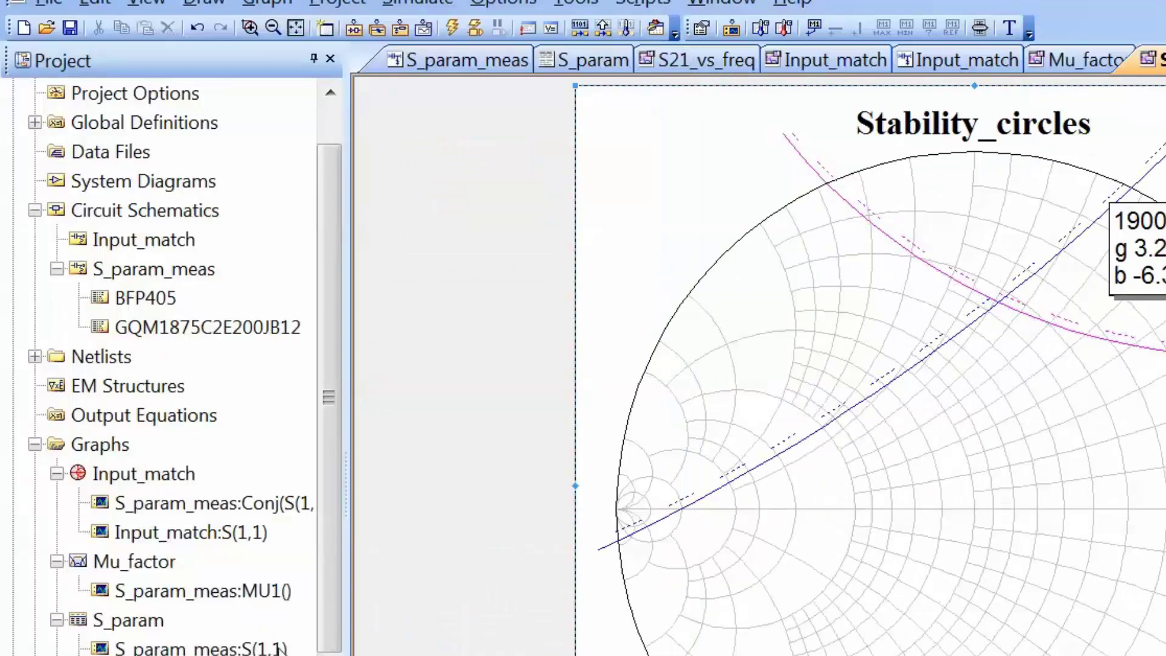